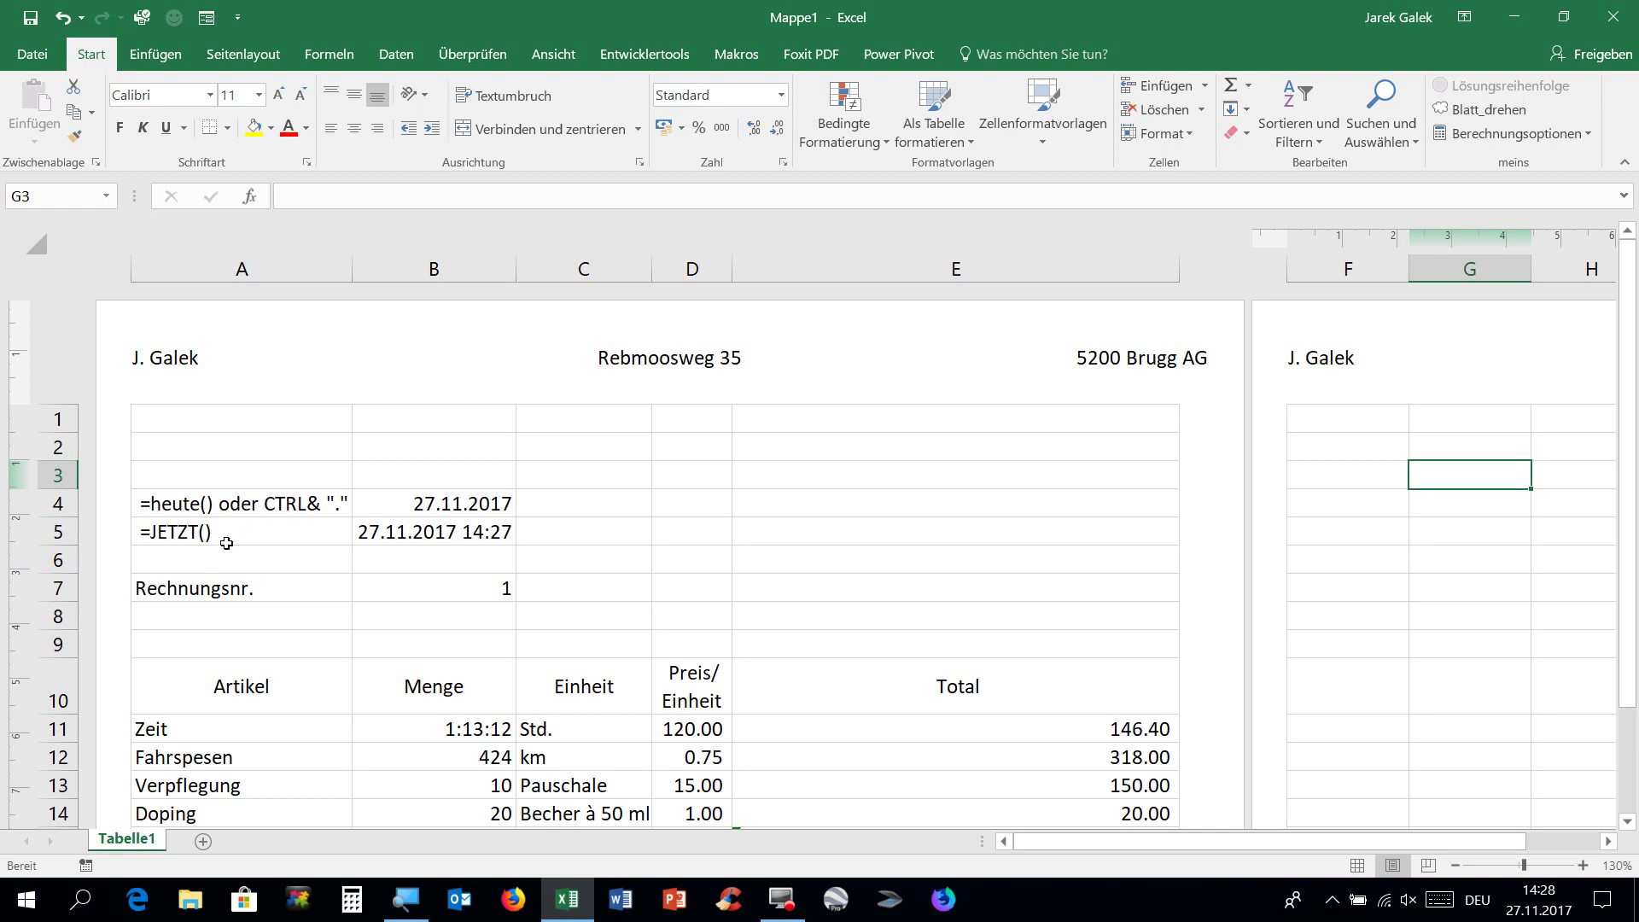
Inspect the invoice number in B7 and the table's heading row 10 on Tabelle1
click(249, 589)
click(375, 601)
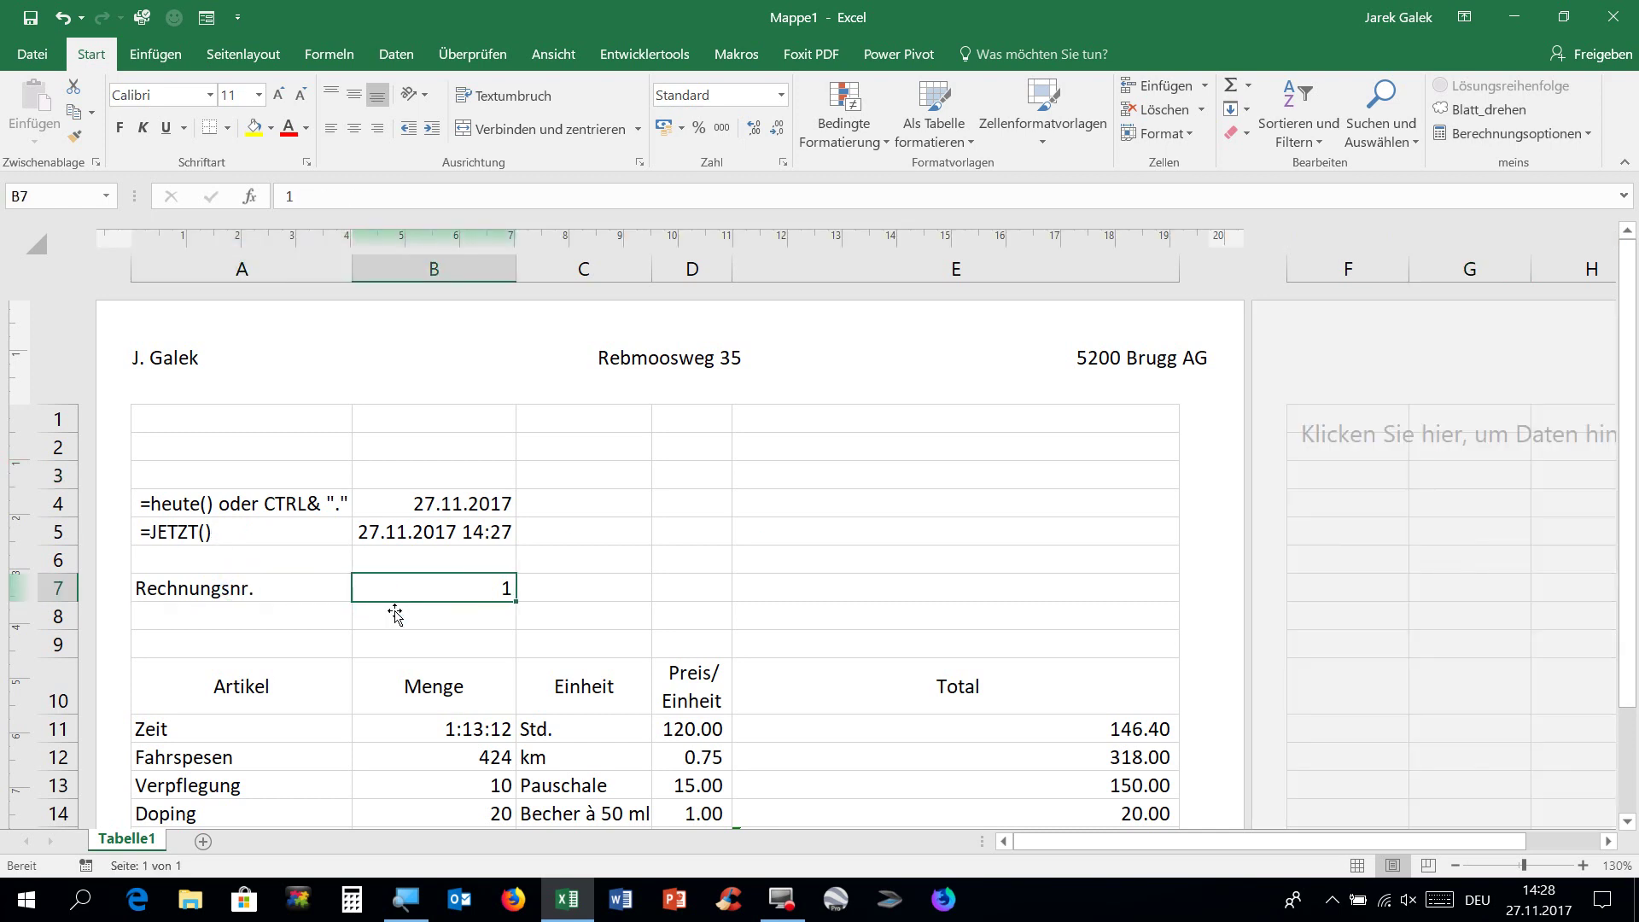
scroll(386, 598, down, 3)
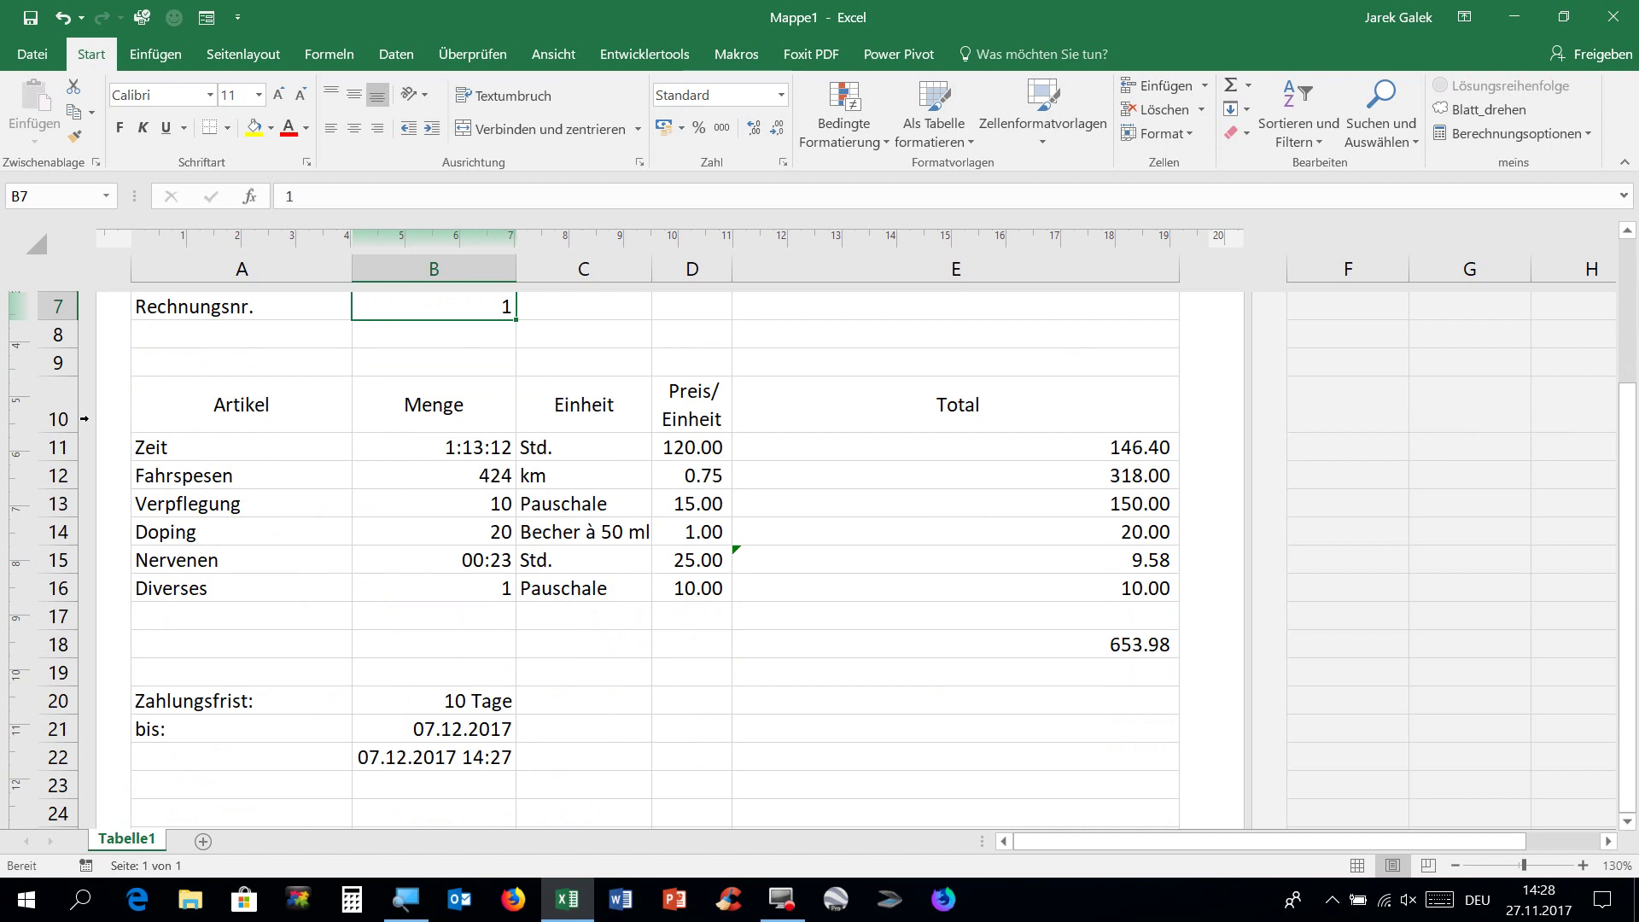
click(77, 418)
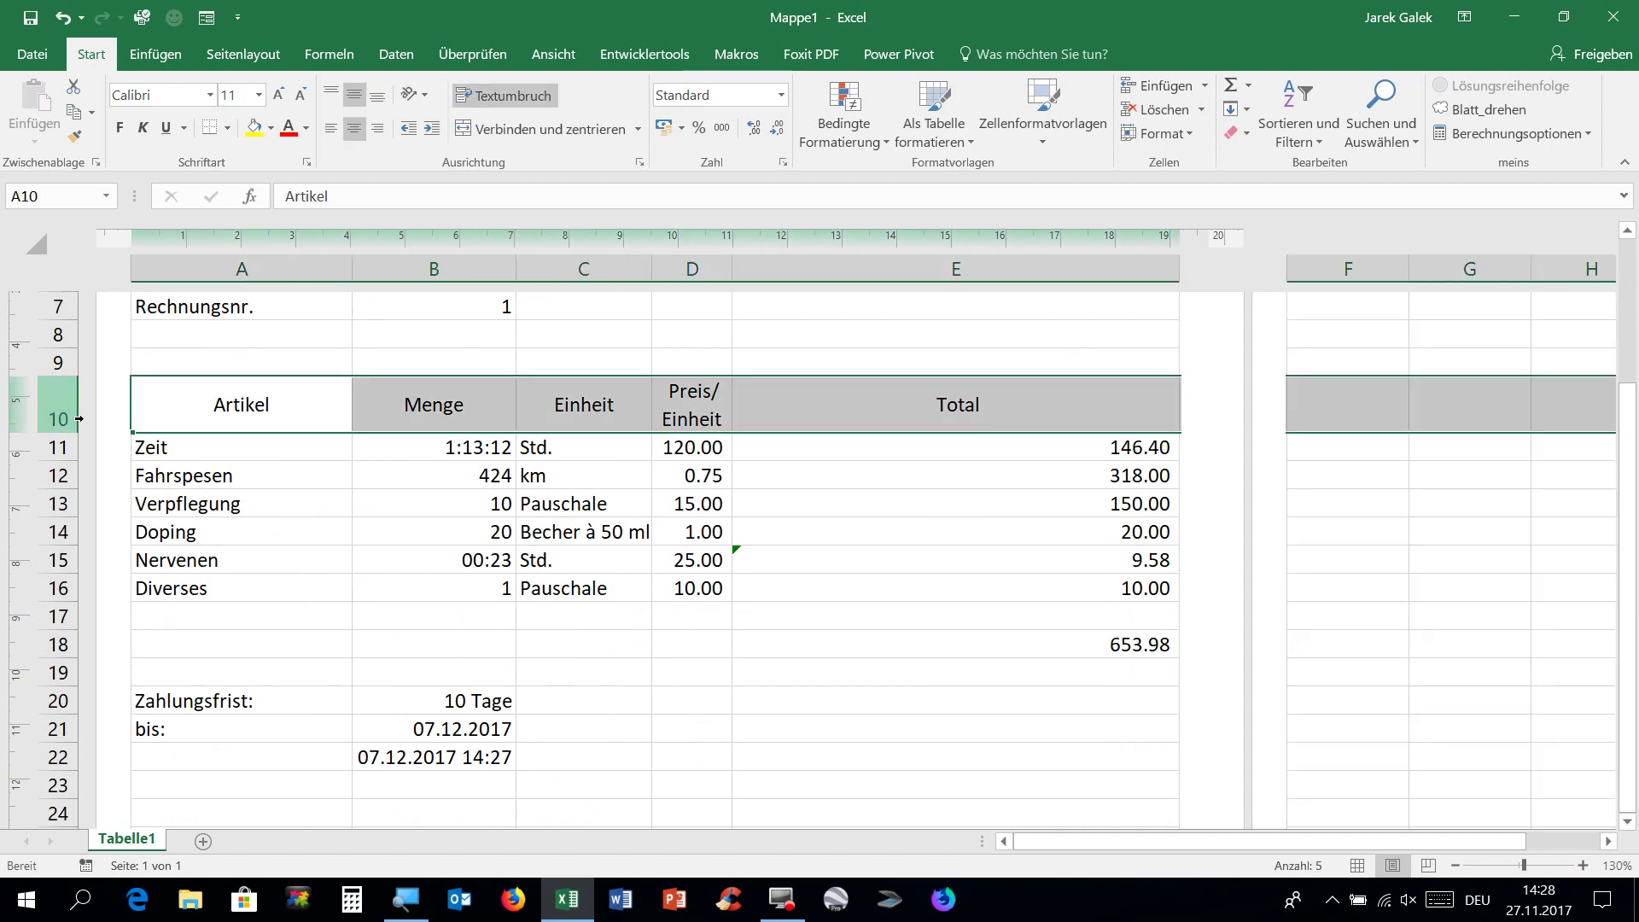
drag(162, 433, 211, 595)
Review the quantities, units and unit prices in B11:D16 and the net sum in E18
drag(408, 450, 436, 592)
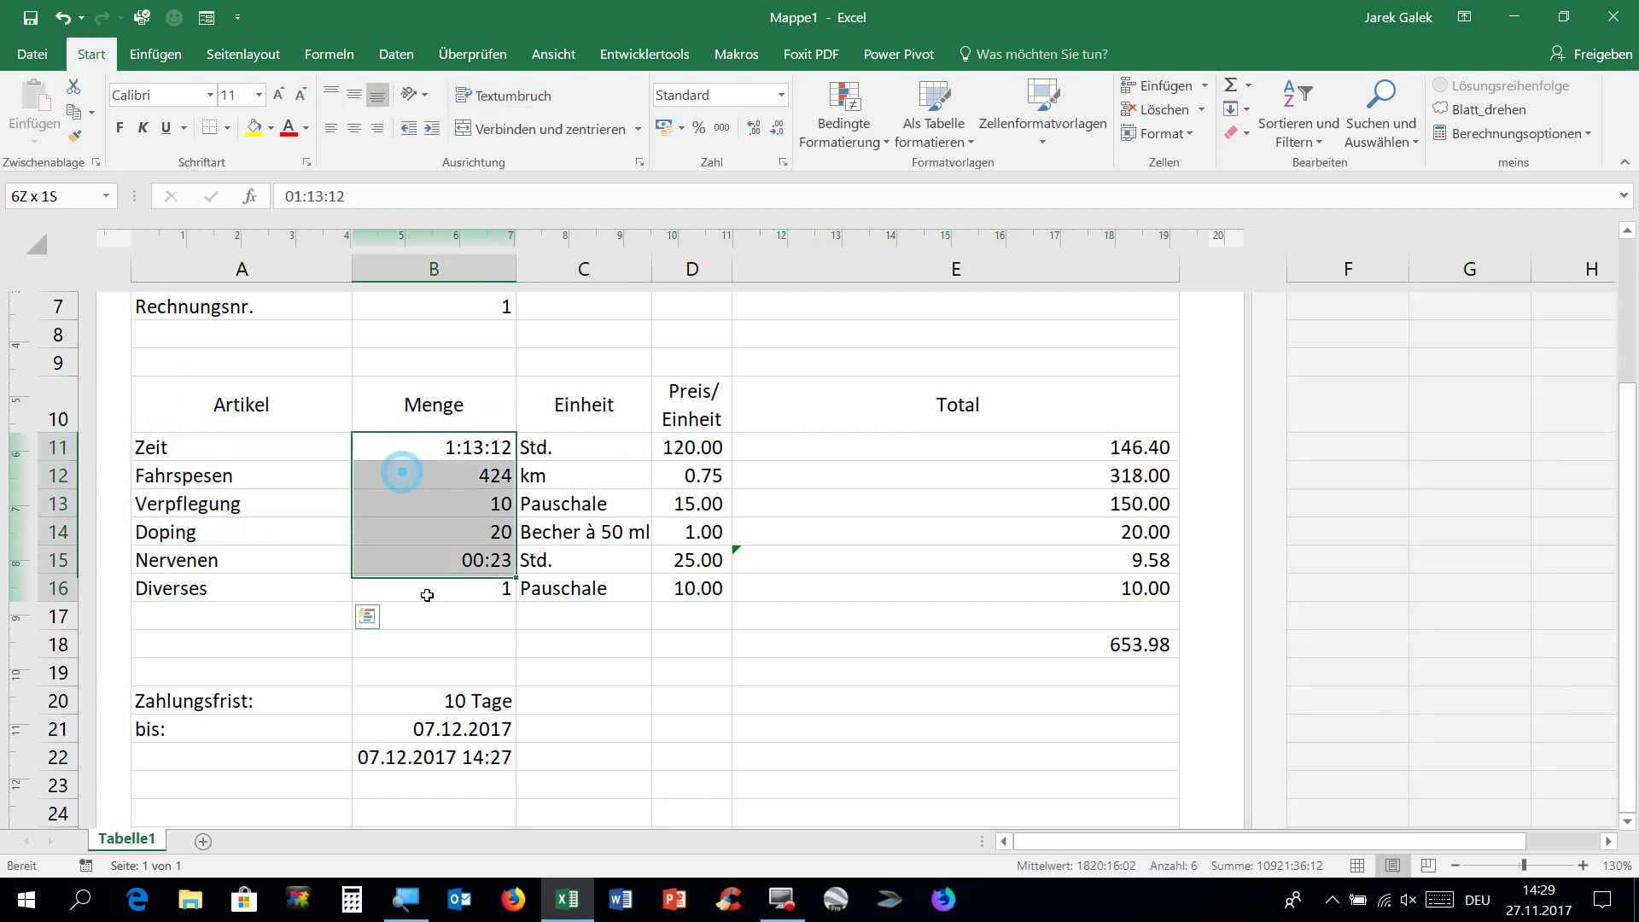
drag(563, 445, 618, 590)
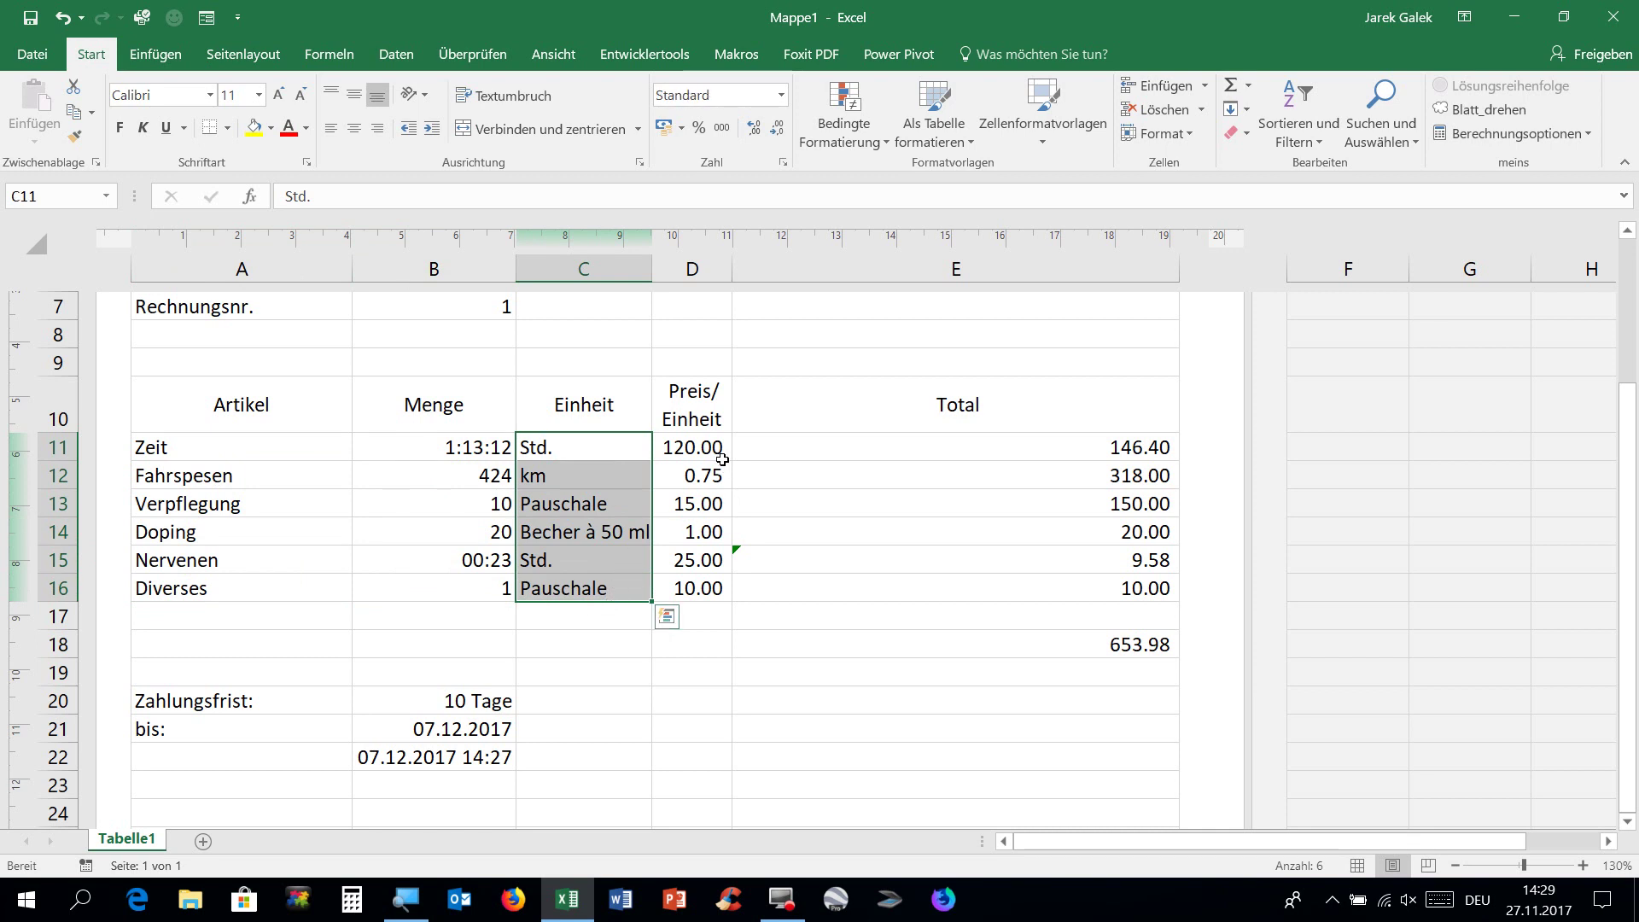
drag(720, 453, 700, 588)
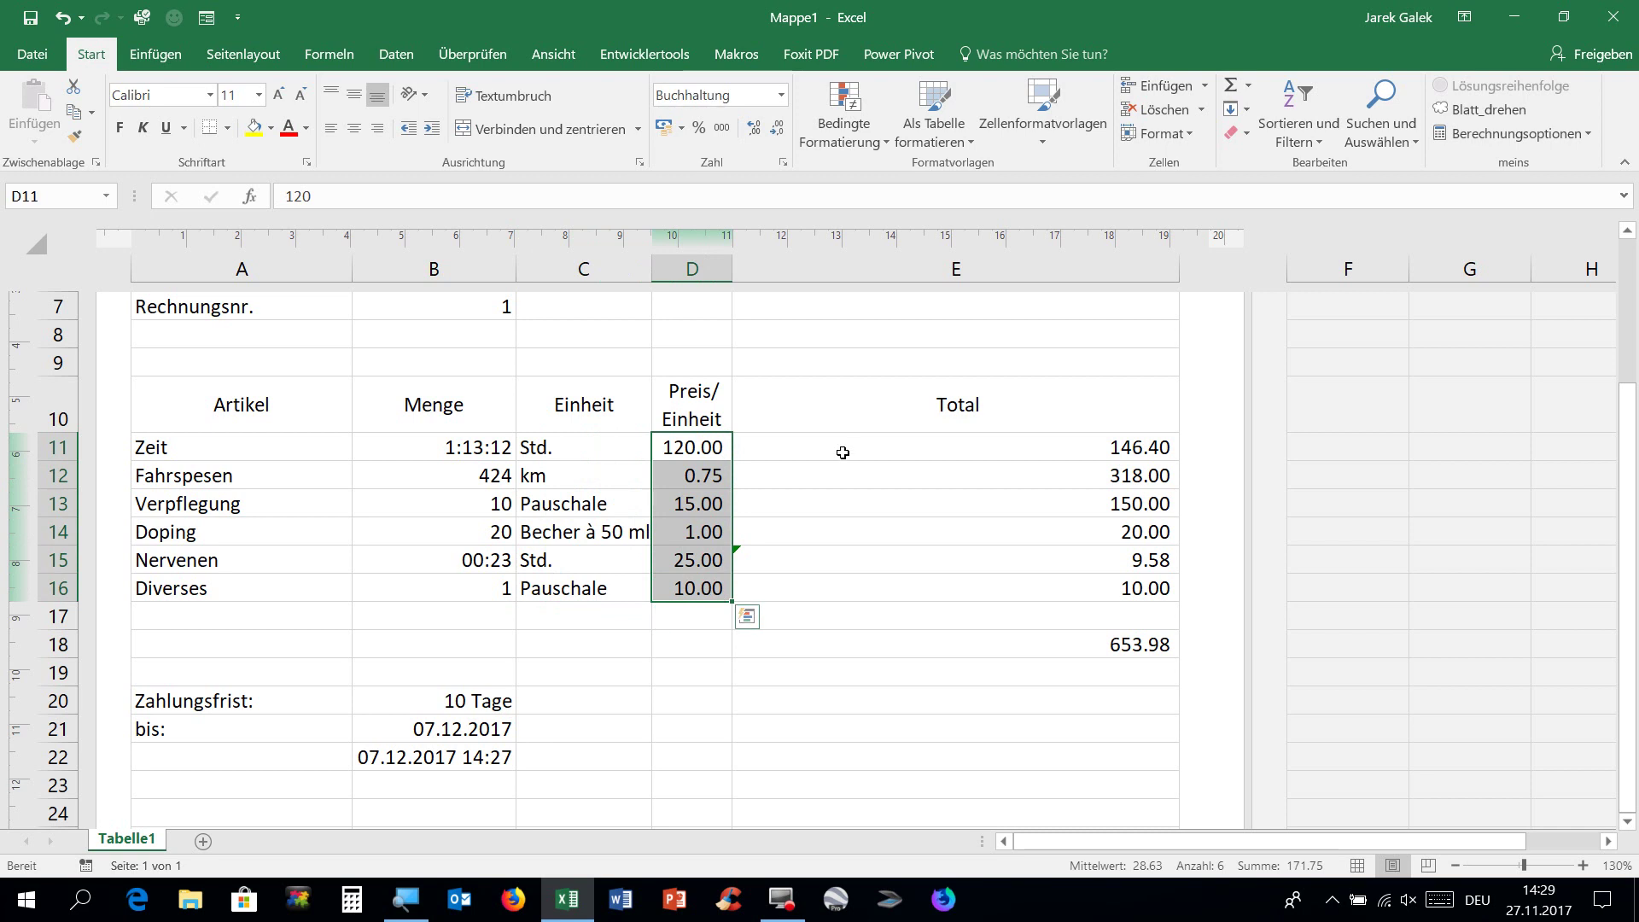
click(843, 648)
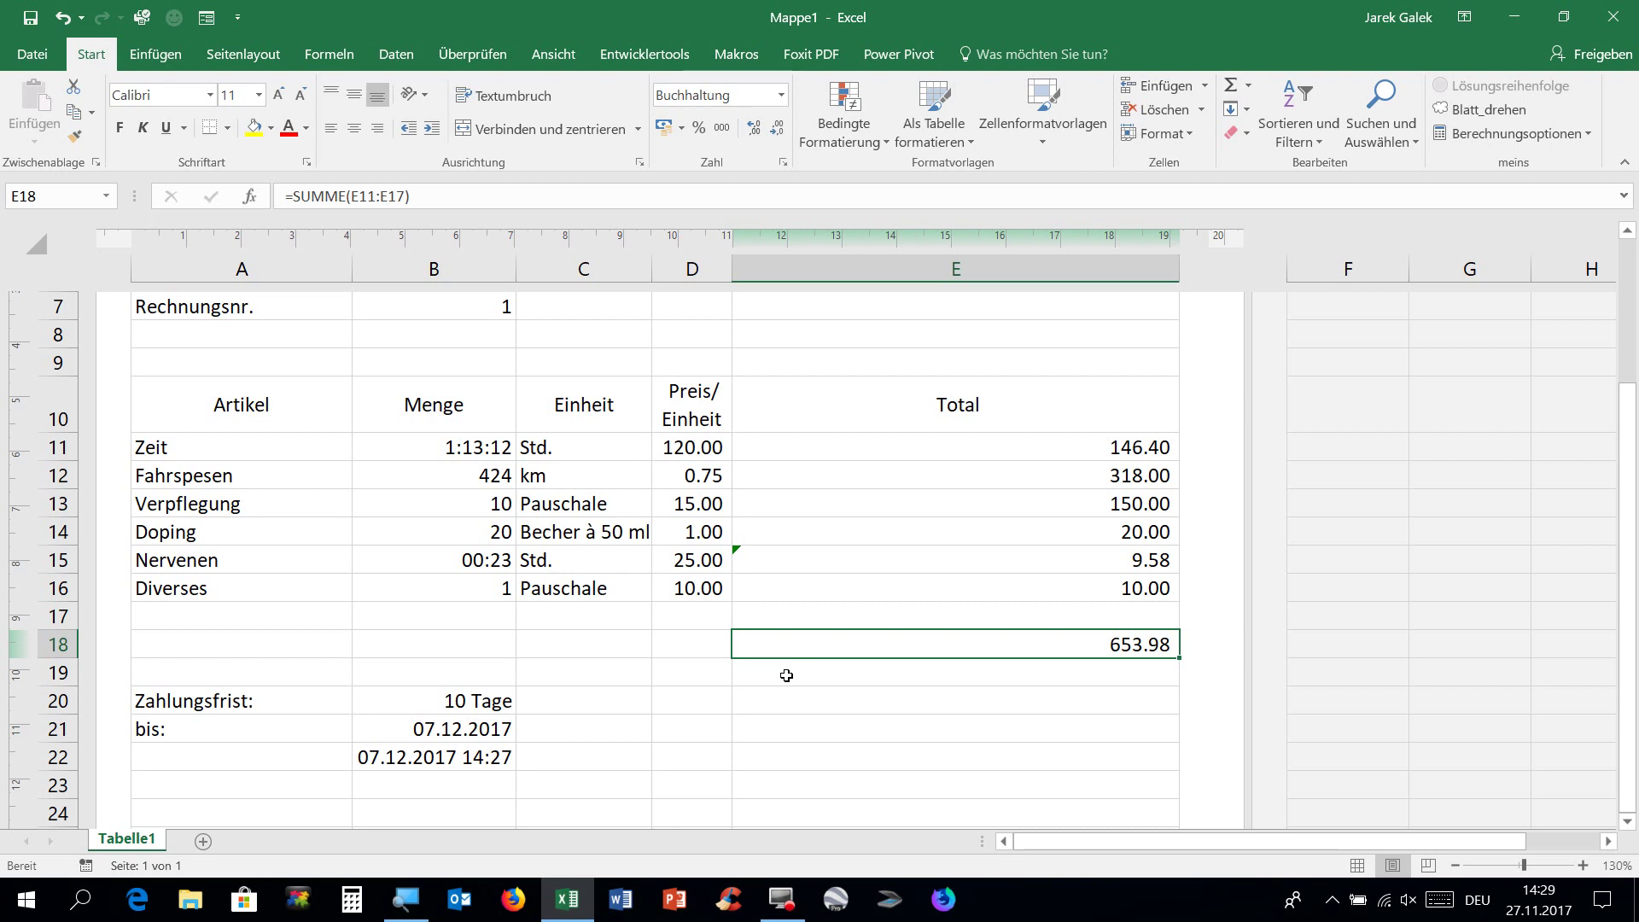
Check the payment term and due-date formula in B21, then add blank sheet Tabelle2
click(258, 702)
click(291, 736)
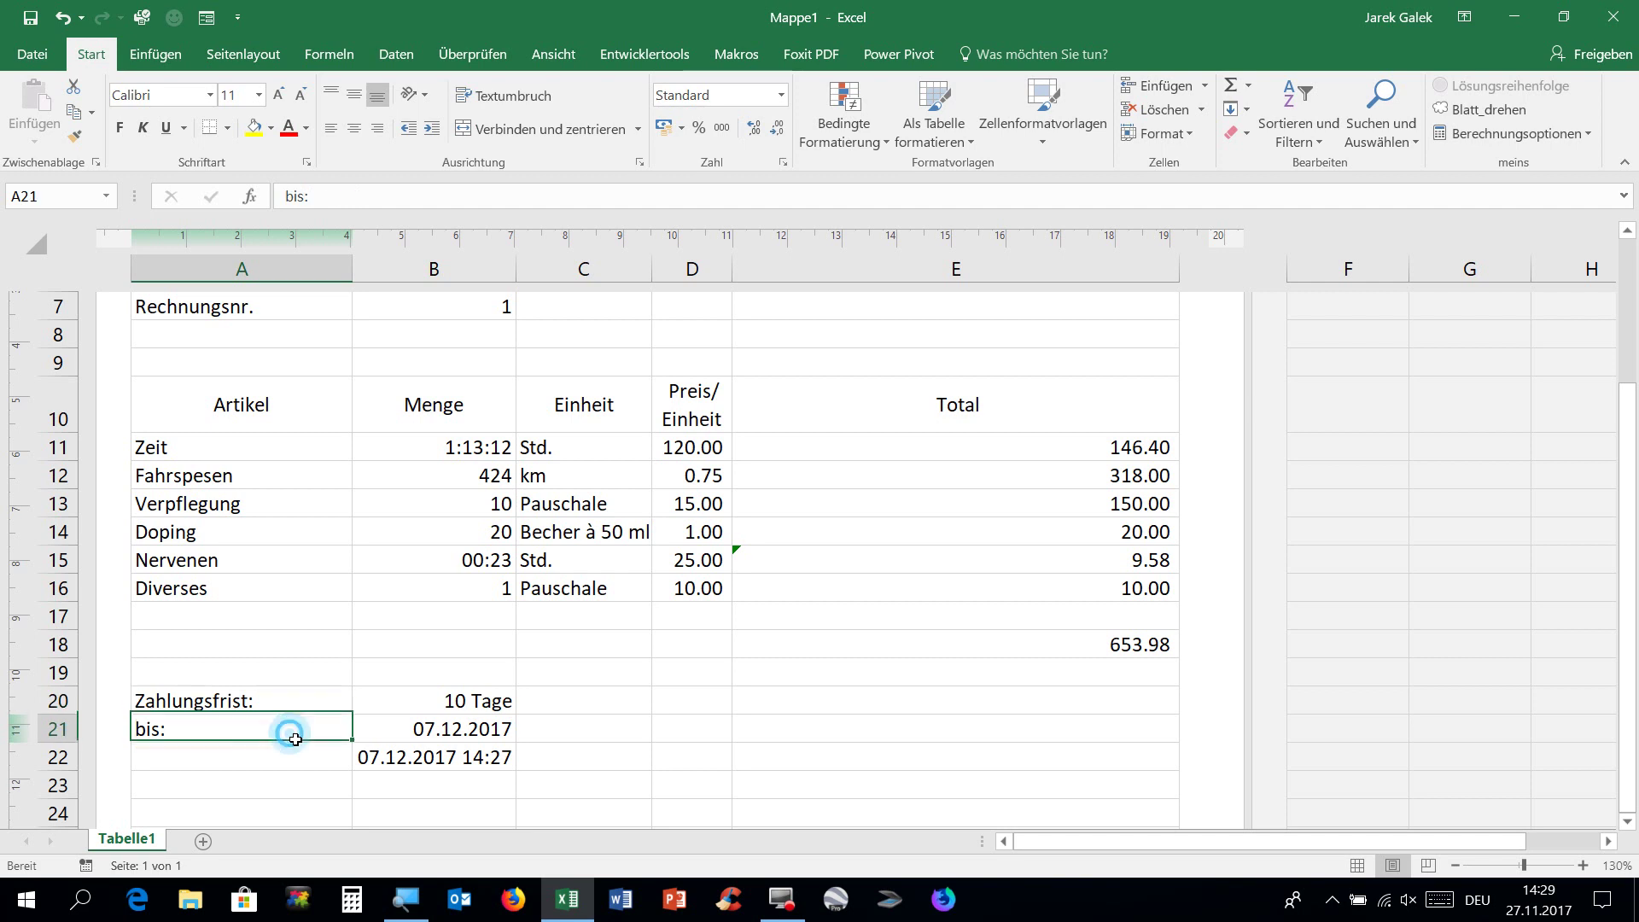
click(378, 728)
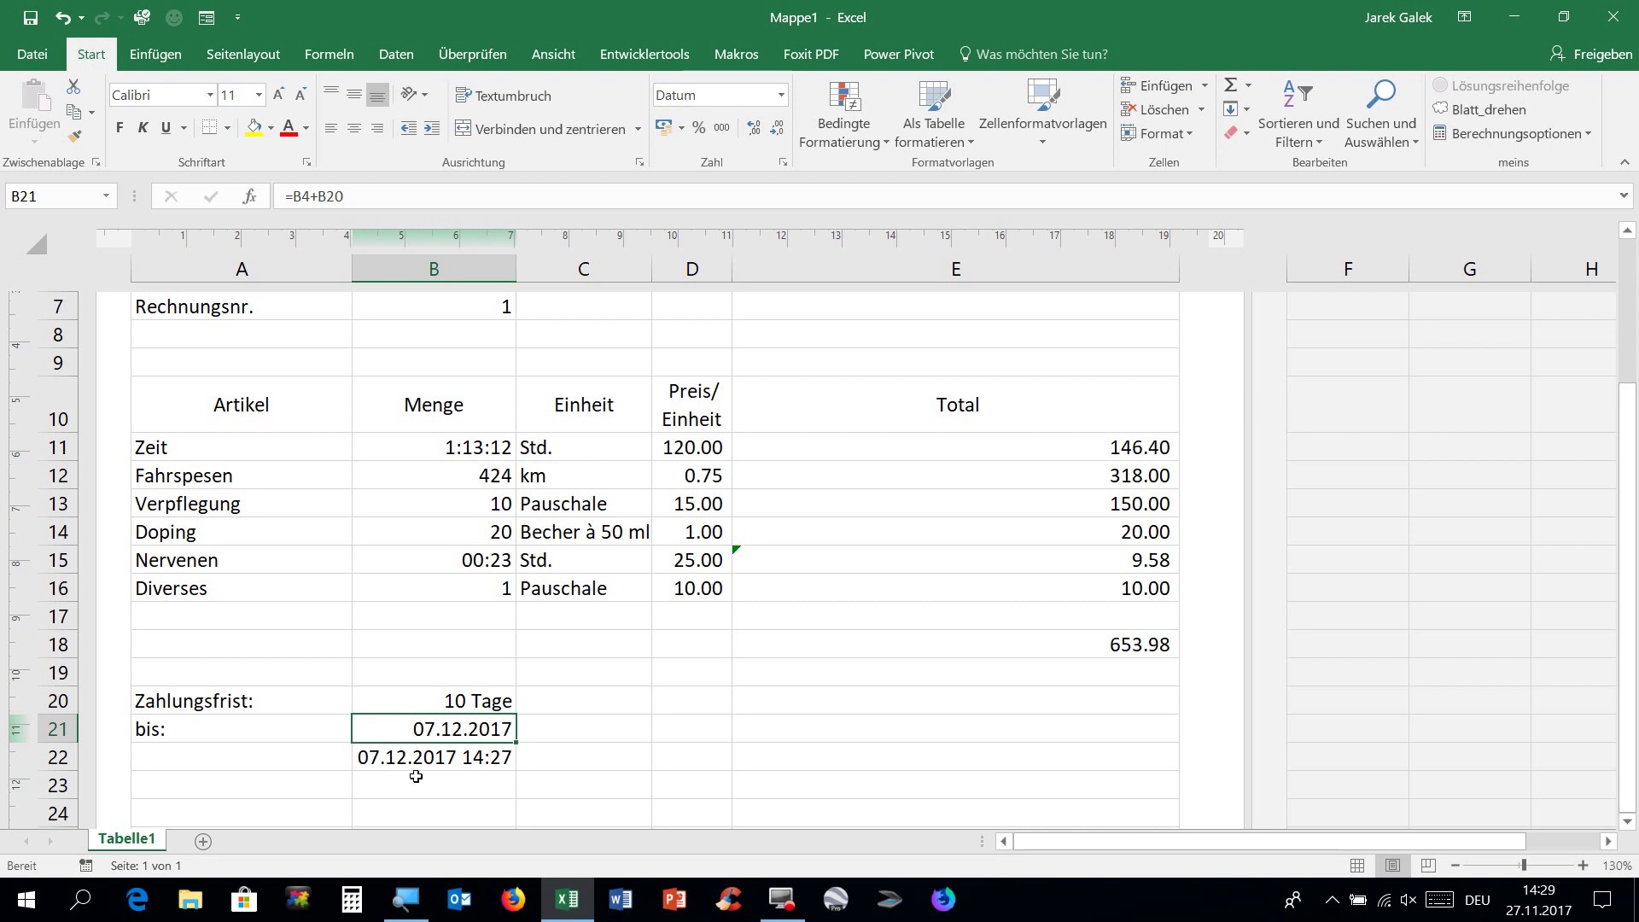
click(203, 841)
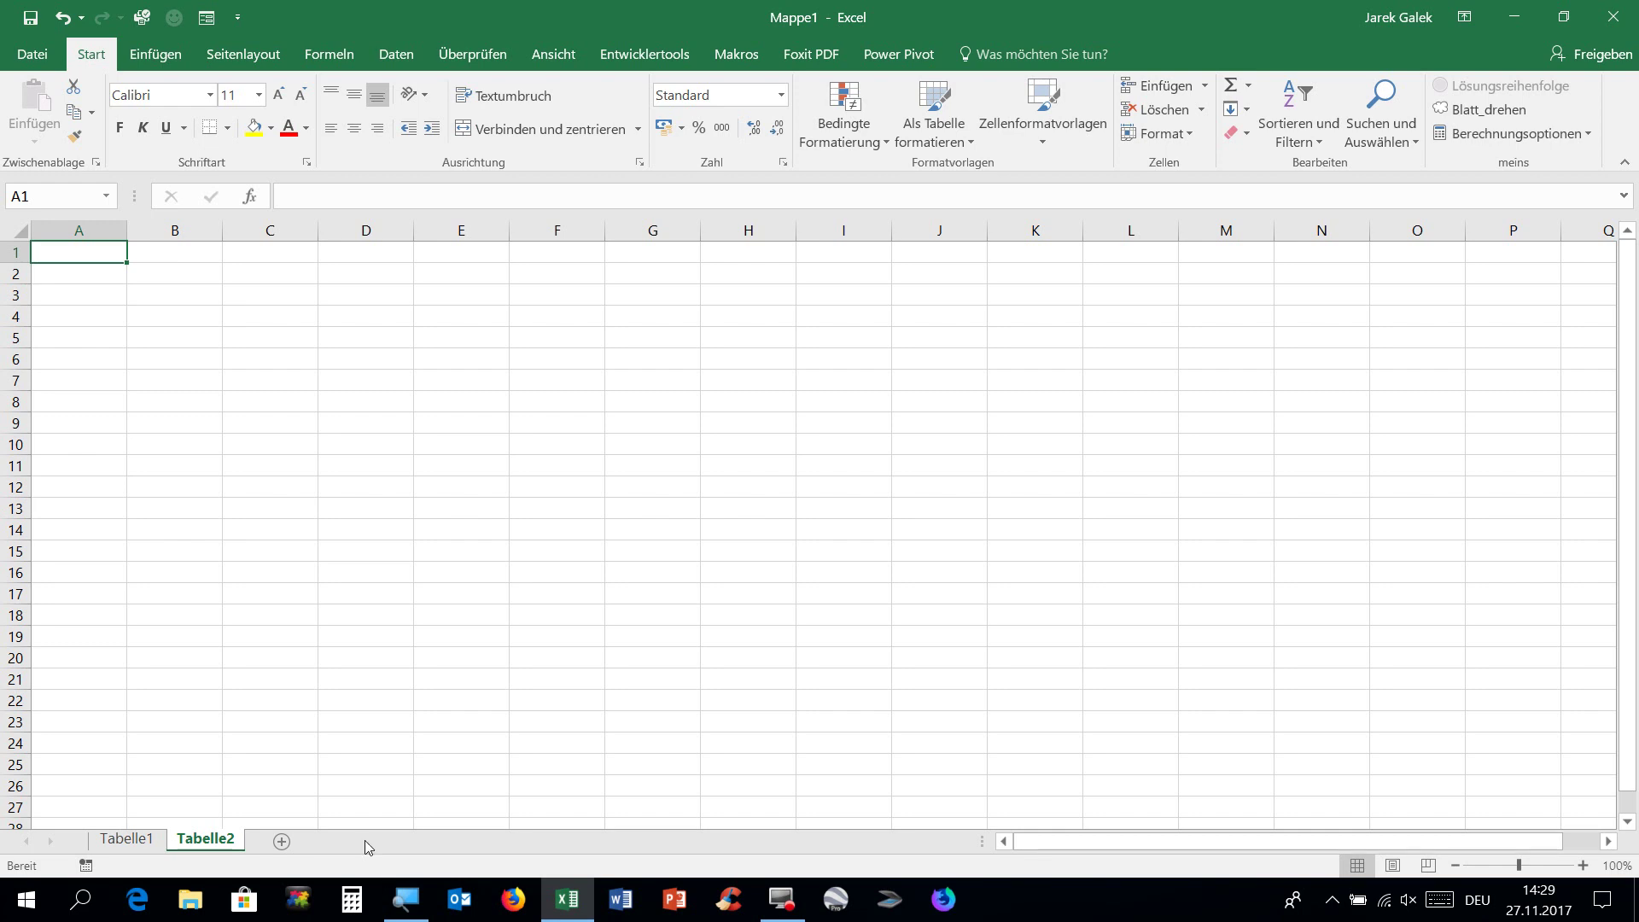
Bring up Tabelle2's custom page margins via Seitenlayout > Seitenränder
click(272, 53)
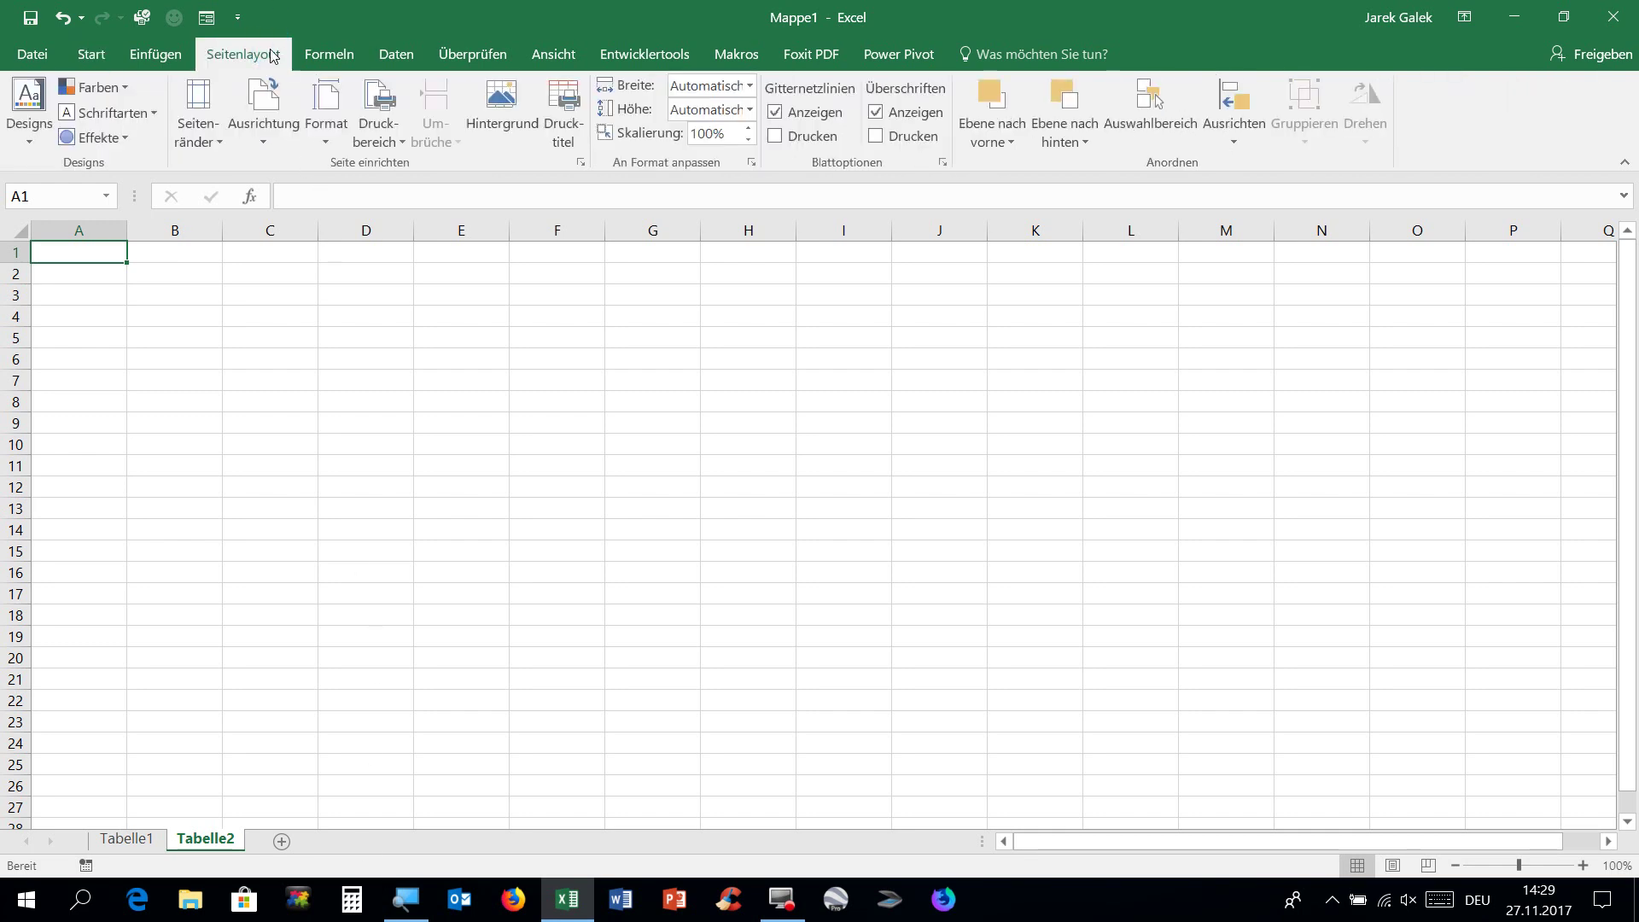
click(207, 136)
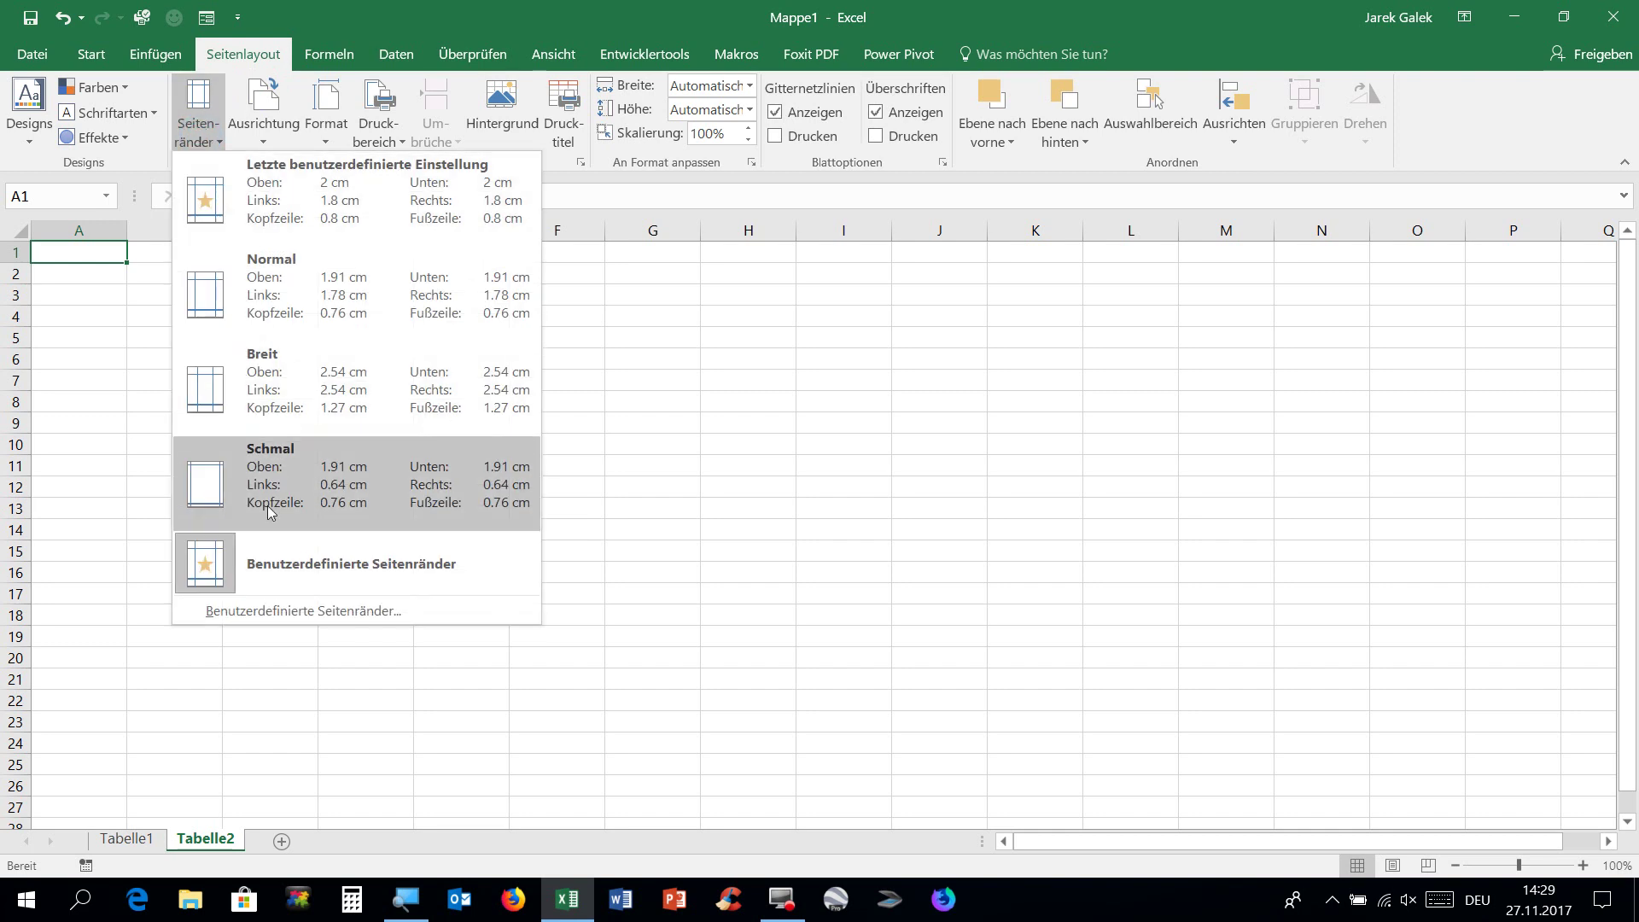
click(281, 611)
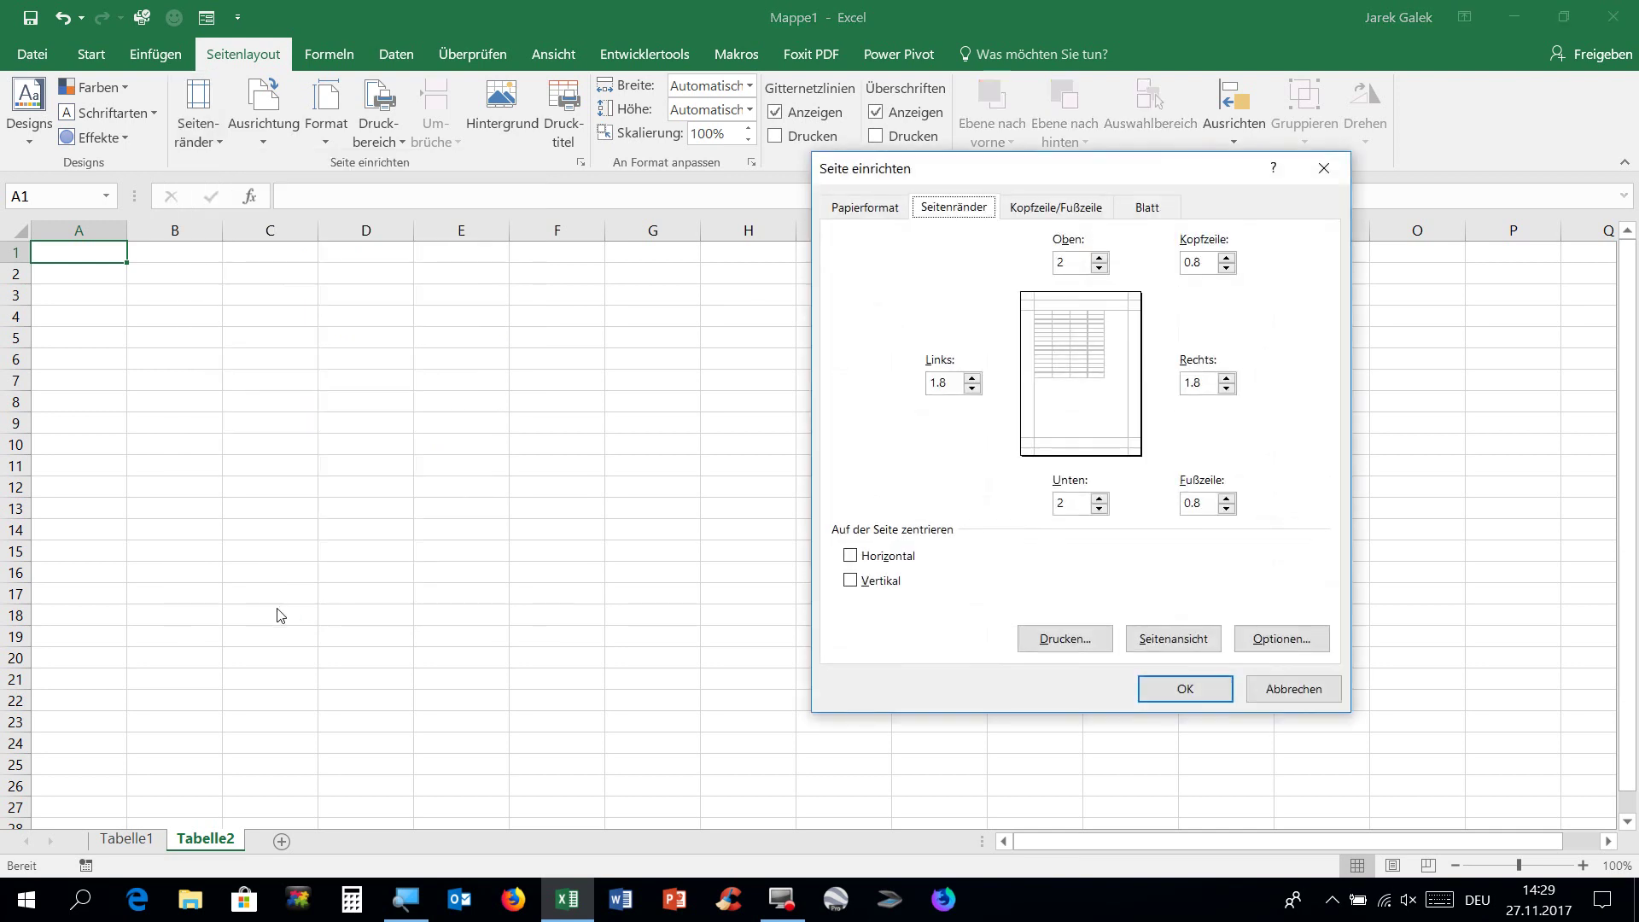
Set the page margins to top 3, left 0.8 and right 0.8, and confirm
click(1100, 257)
click(1099, 258)
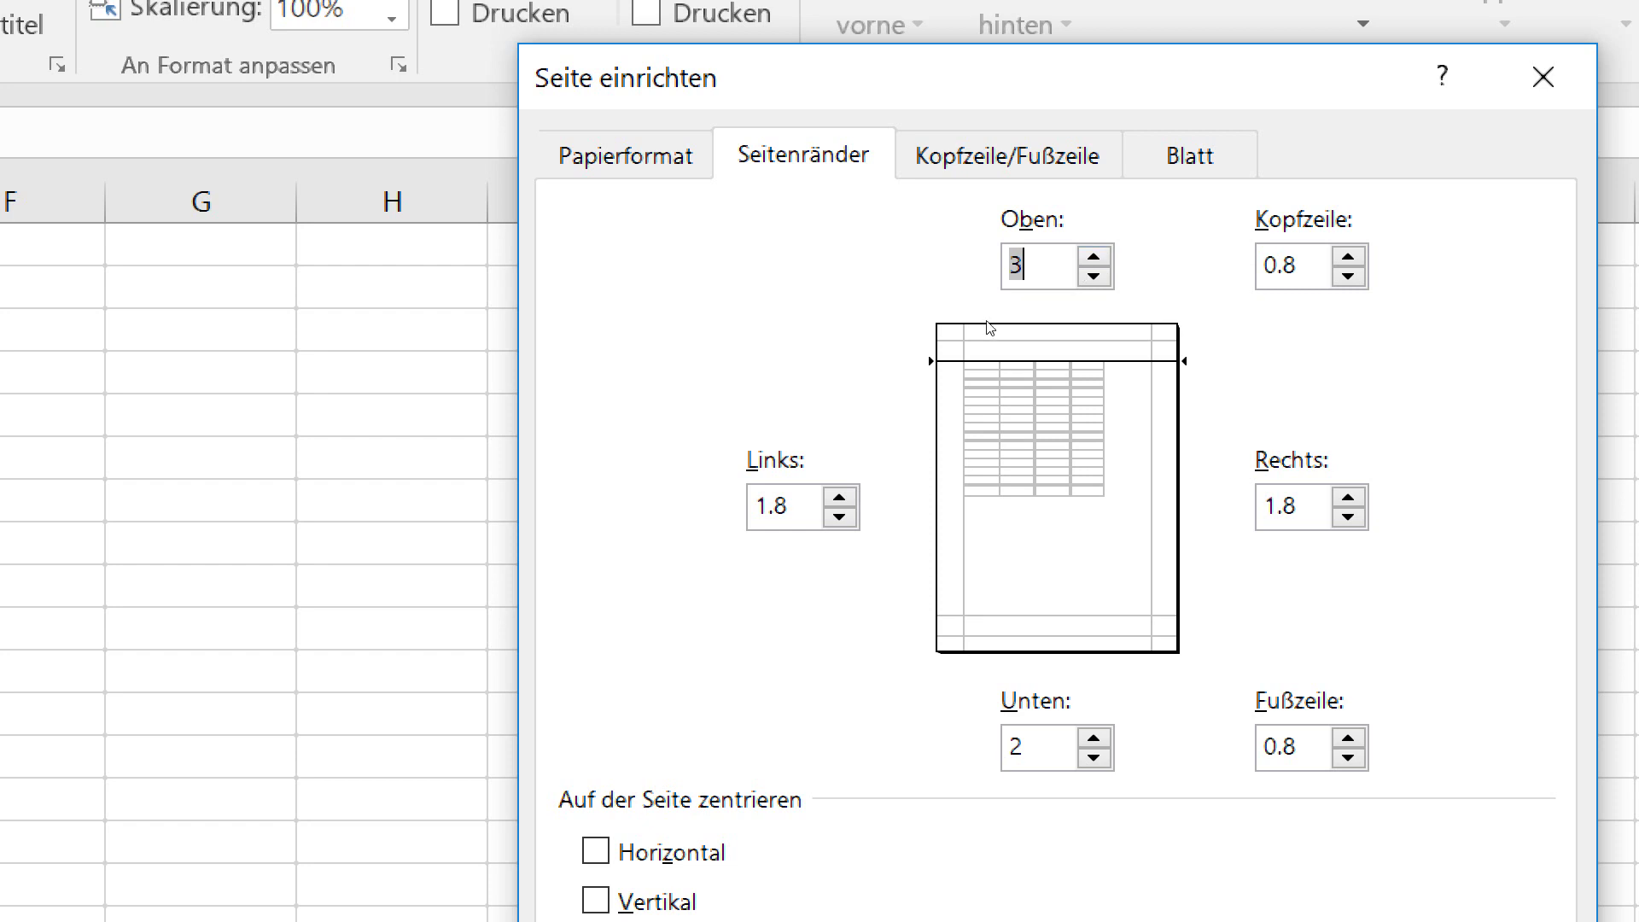
key(Tab)
key(Down)
key(Down)
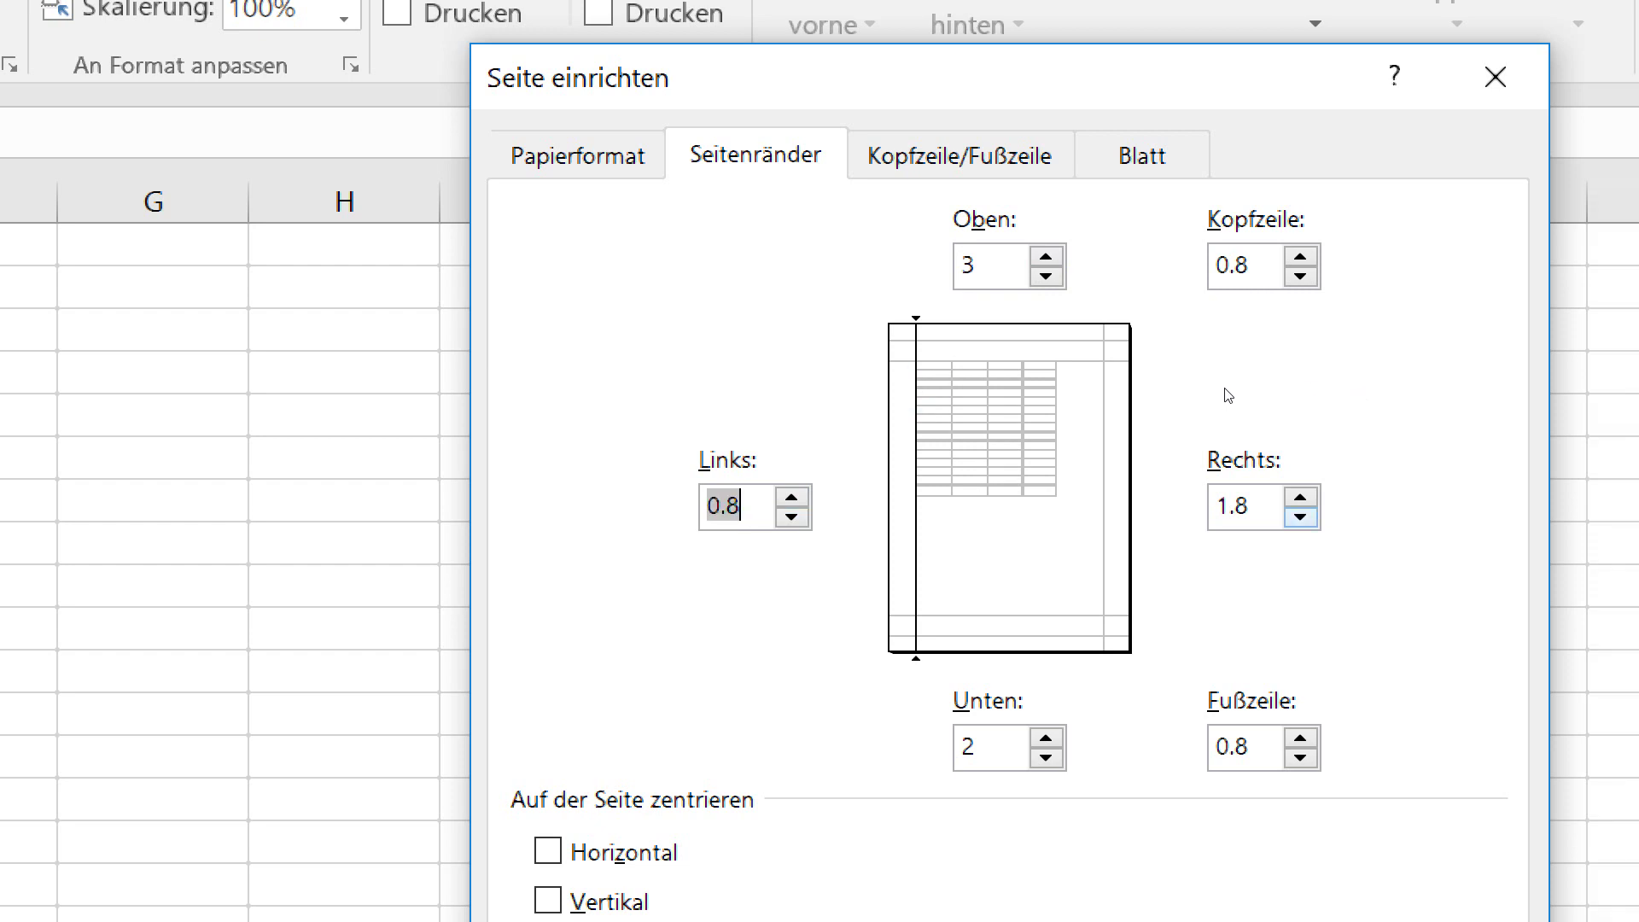
key(Tab)
key(Down)
key(Down)
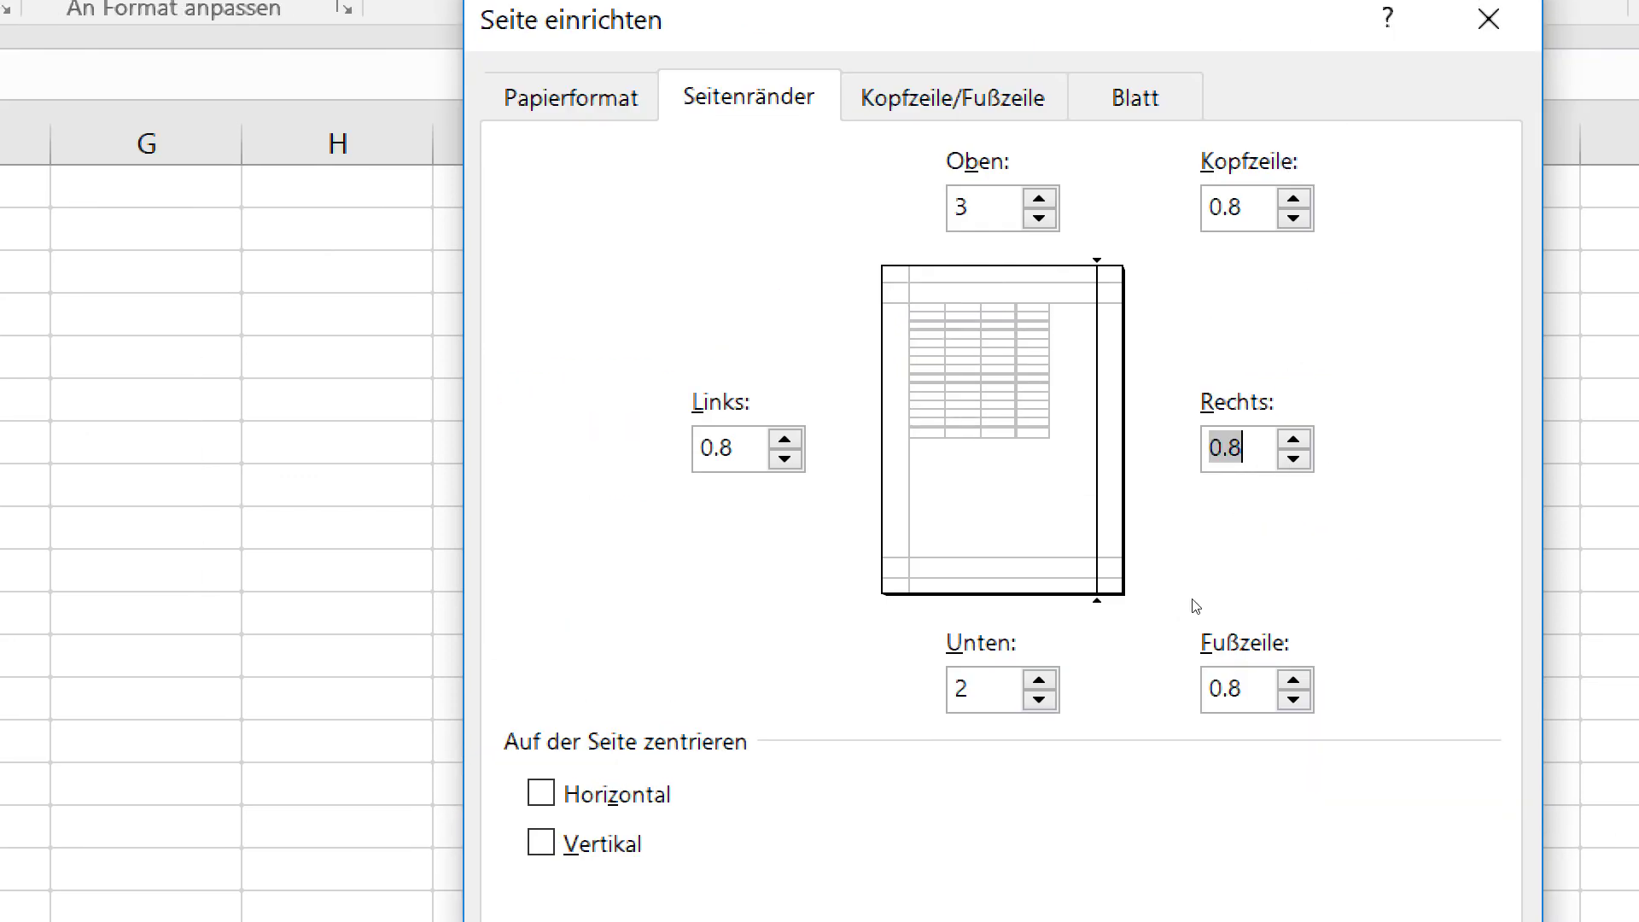
key(Return)
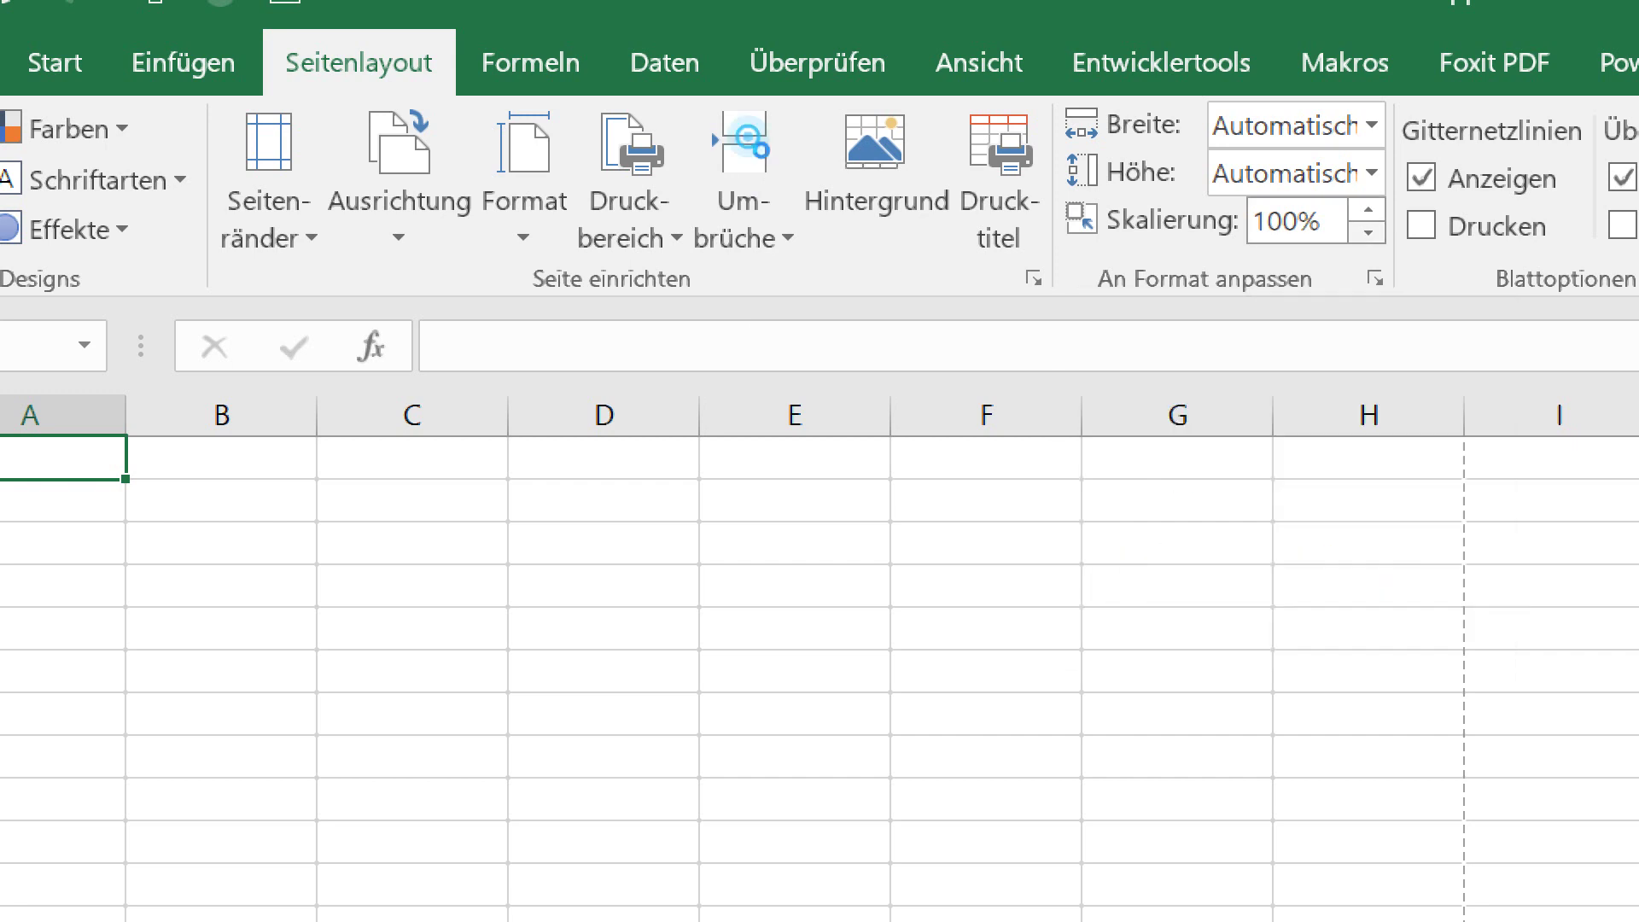
Lower print scaling to 90% and begin editing the page header via Kopf- und Fußzeile
click(1369, 232)
click(1368, 232)
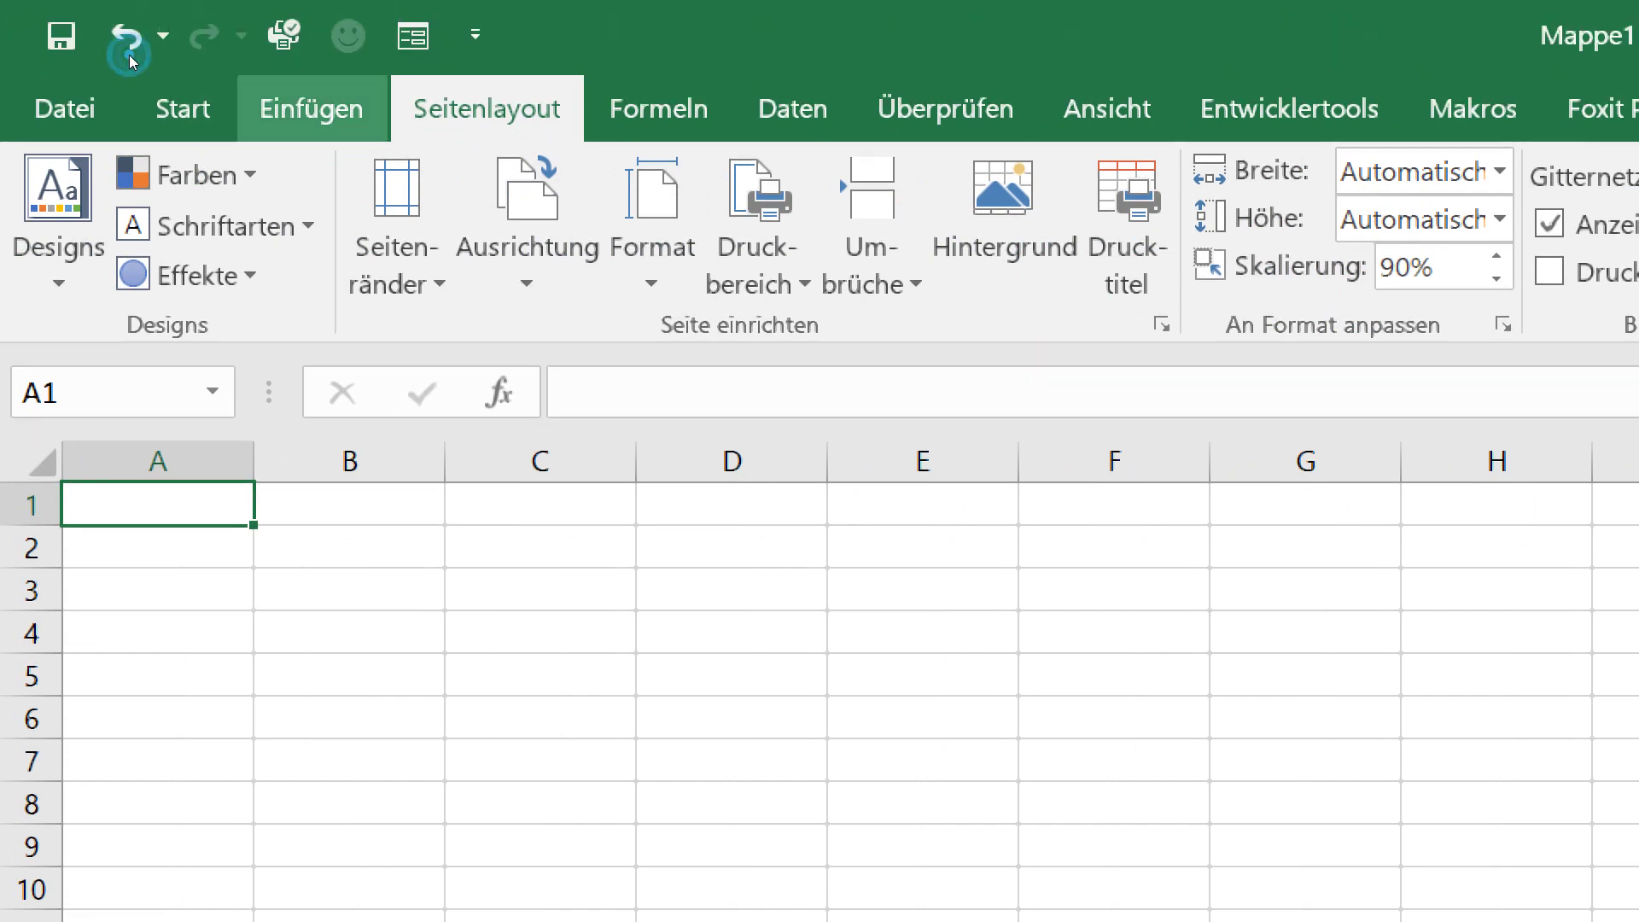
click(130, 54)
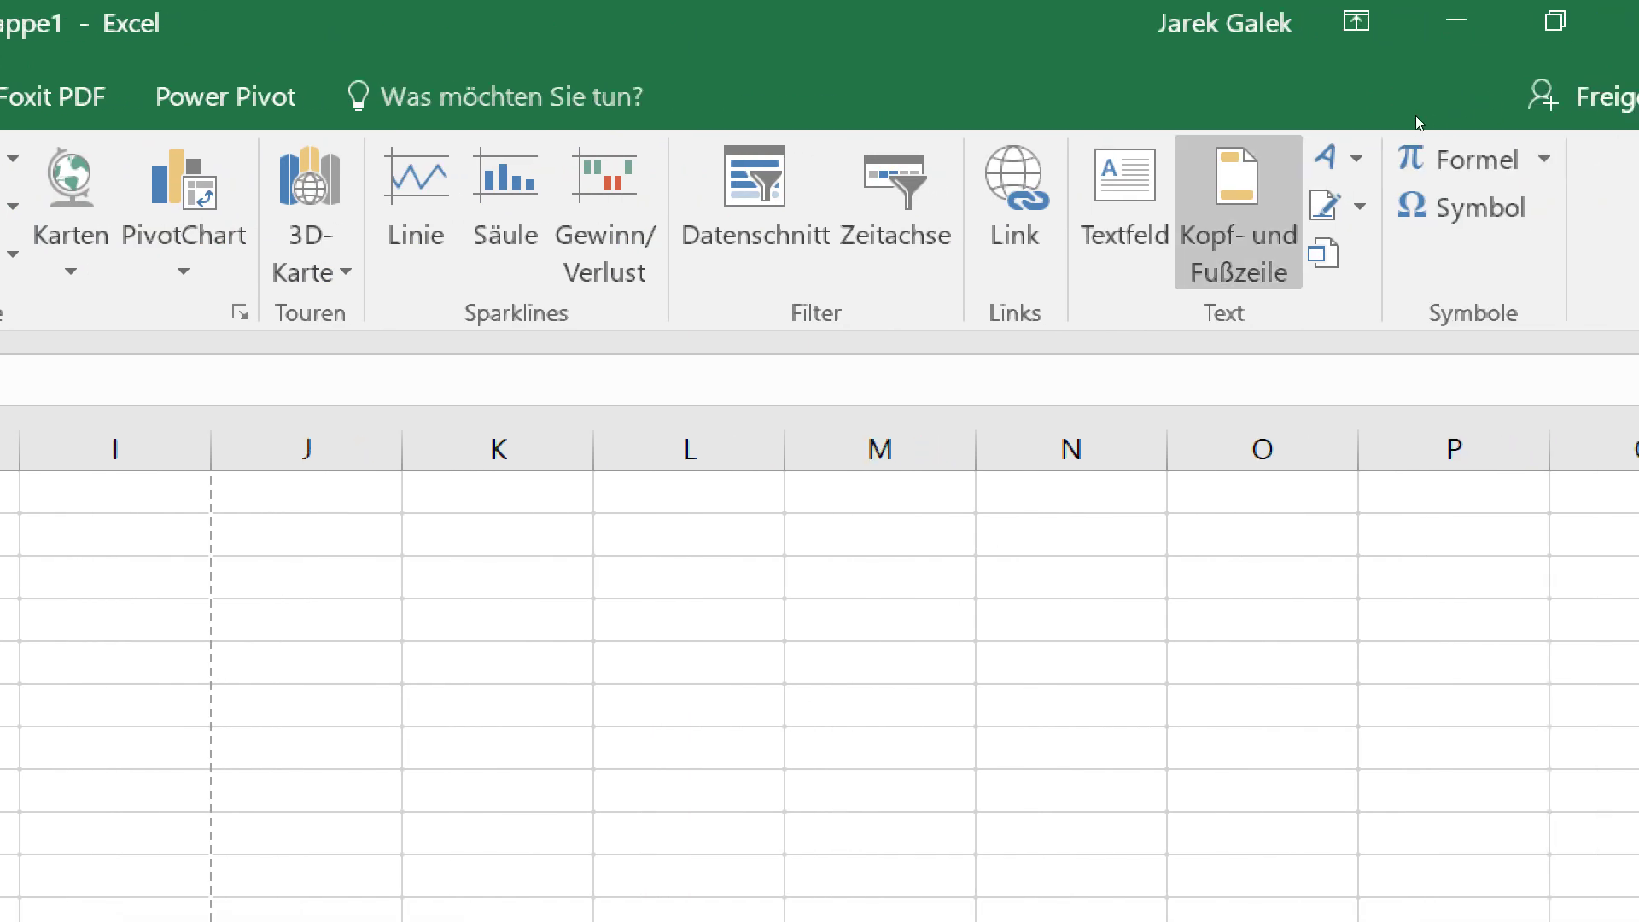
click(1238, 213)
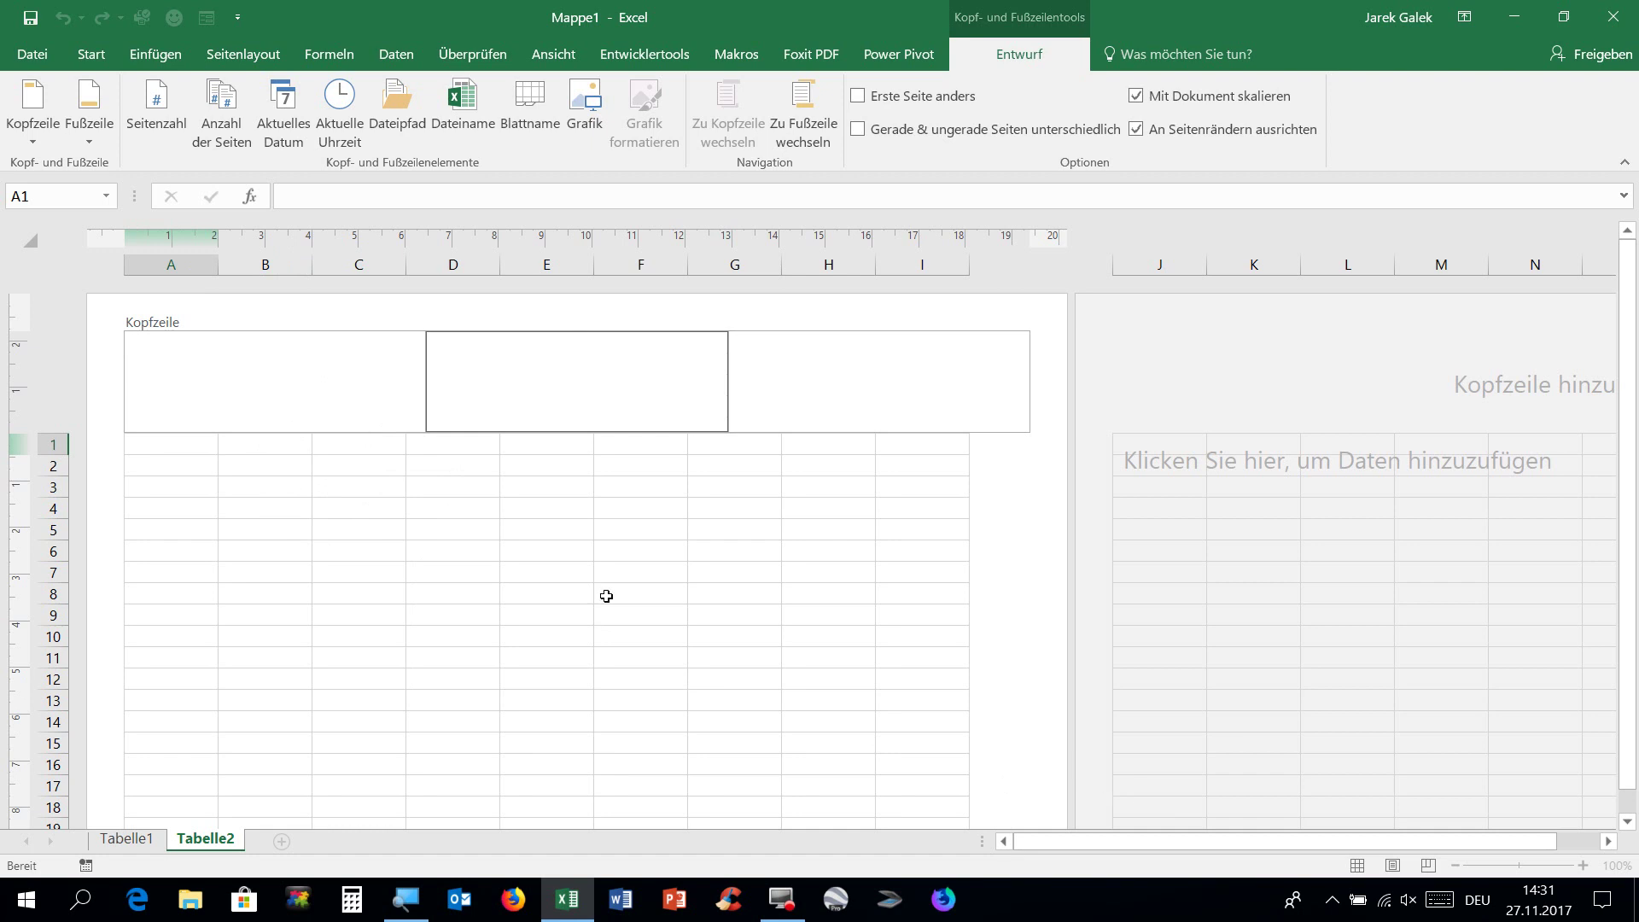
Put 'Mafia AG' in the left header, the company's street centre and postcode and town right
click(284, 386)
text(Mafia AG)
key(Tab)
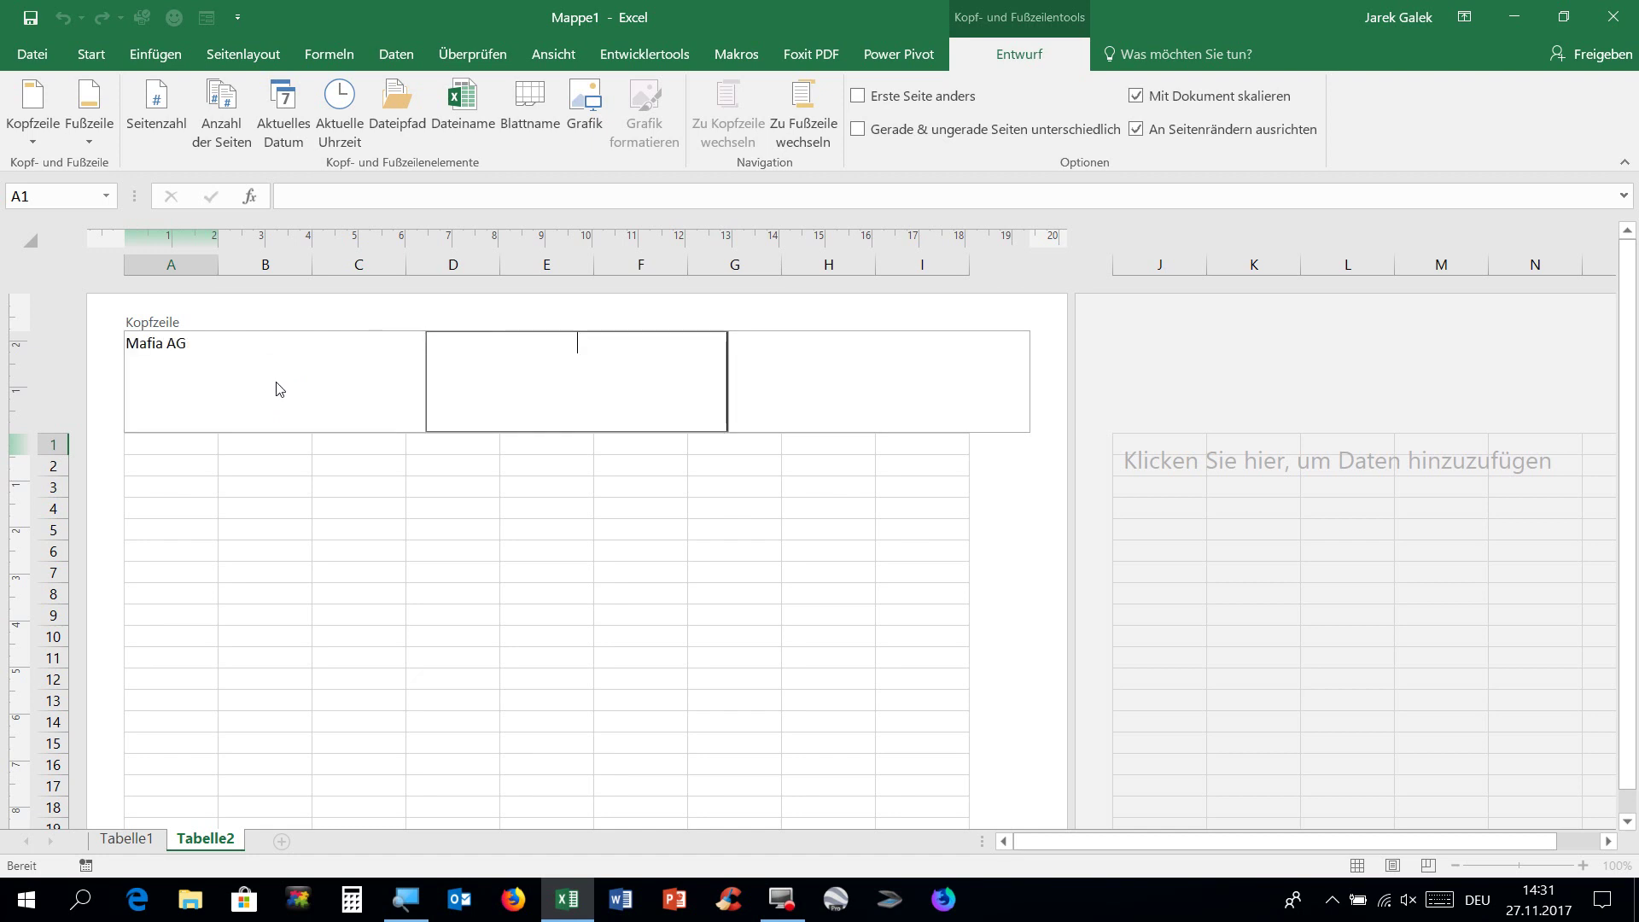
text(Piff-Paff-Str. 12)
click(801, 370)
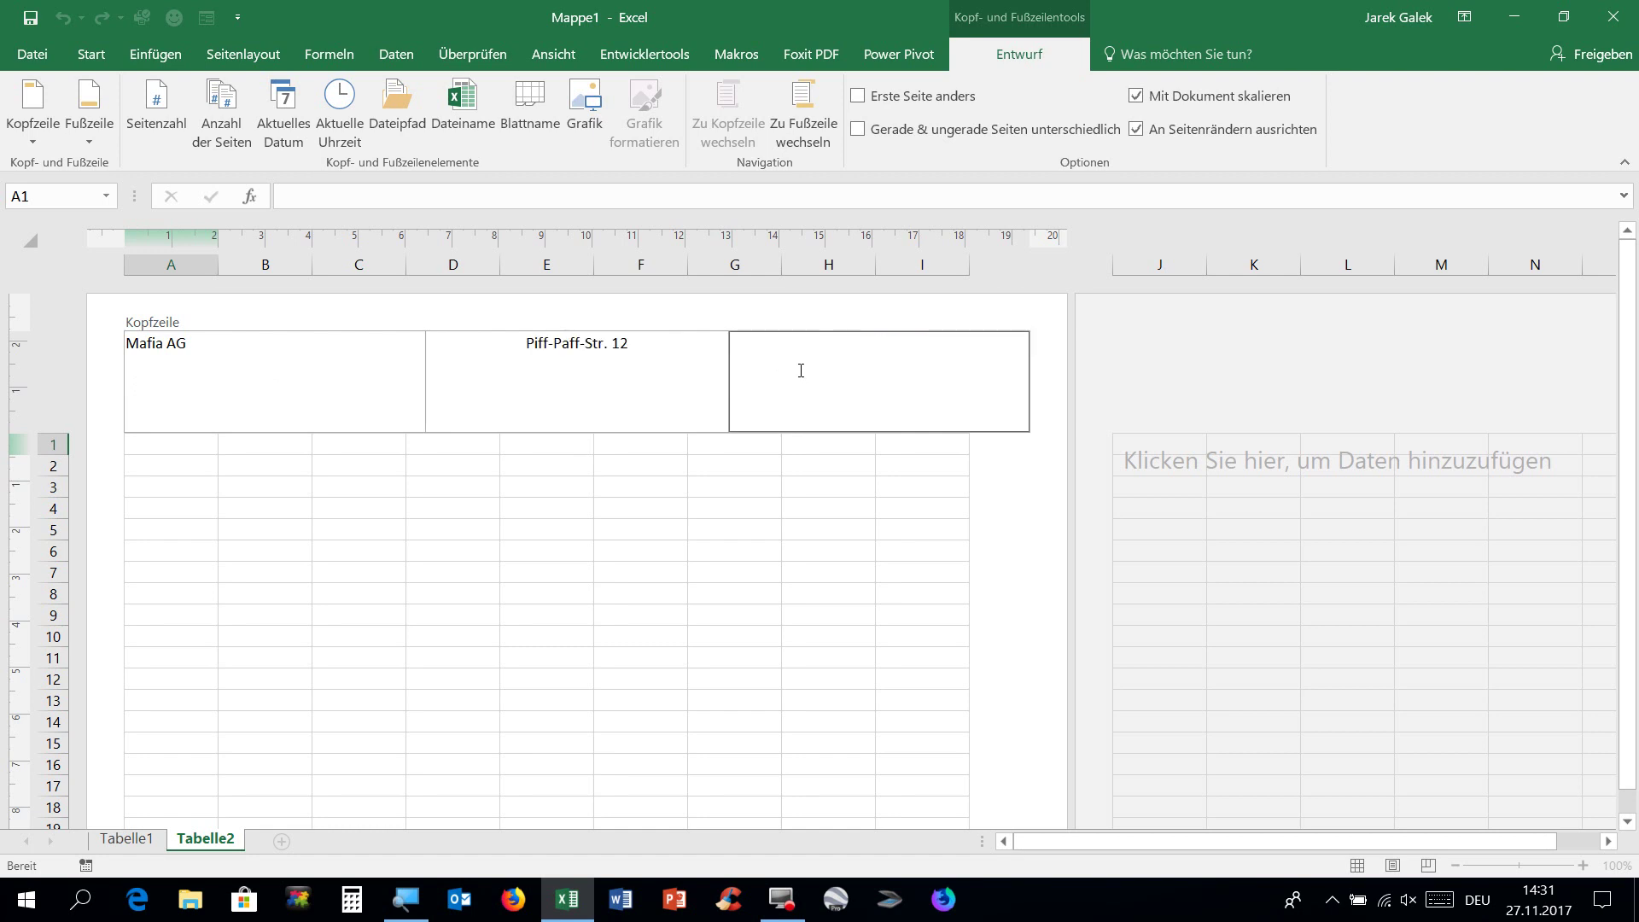
text(5000)
text( Aarau)
click(852, 711)
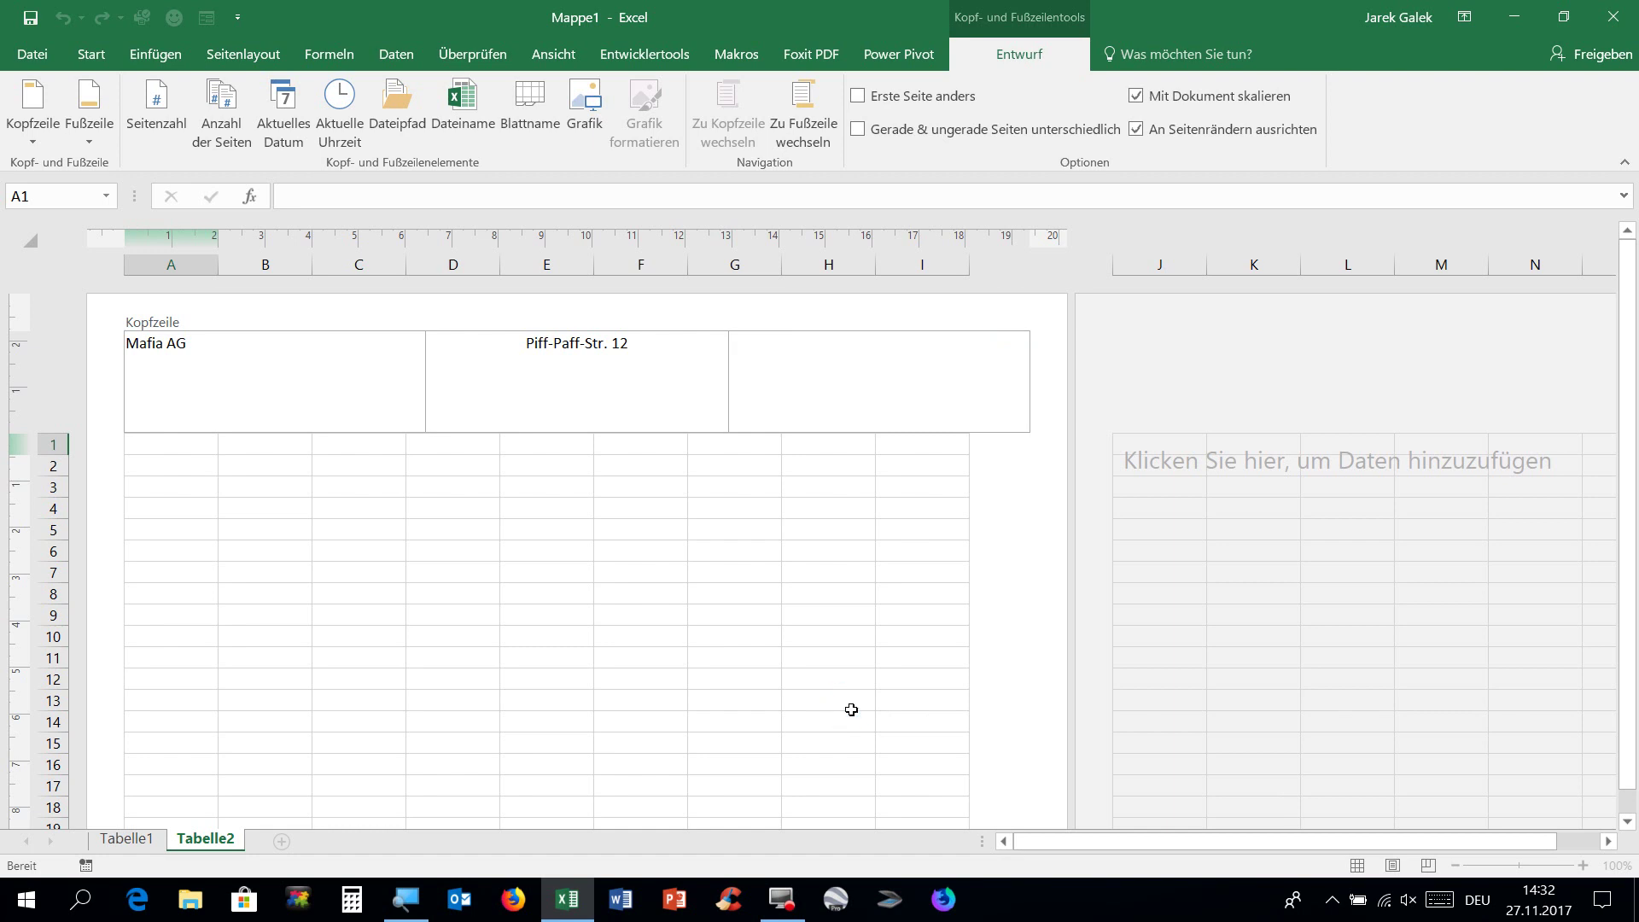
key(Down)
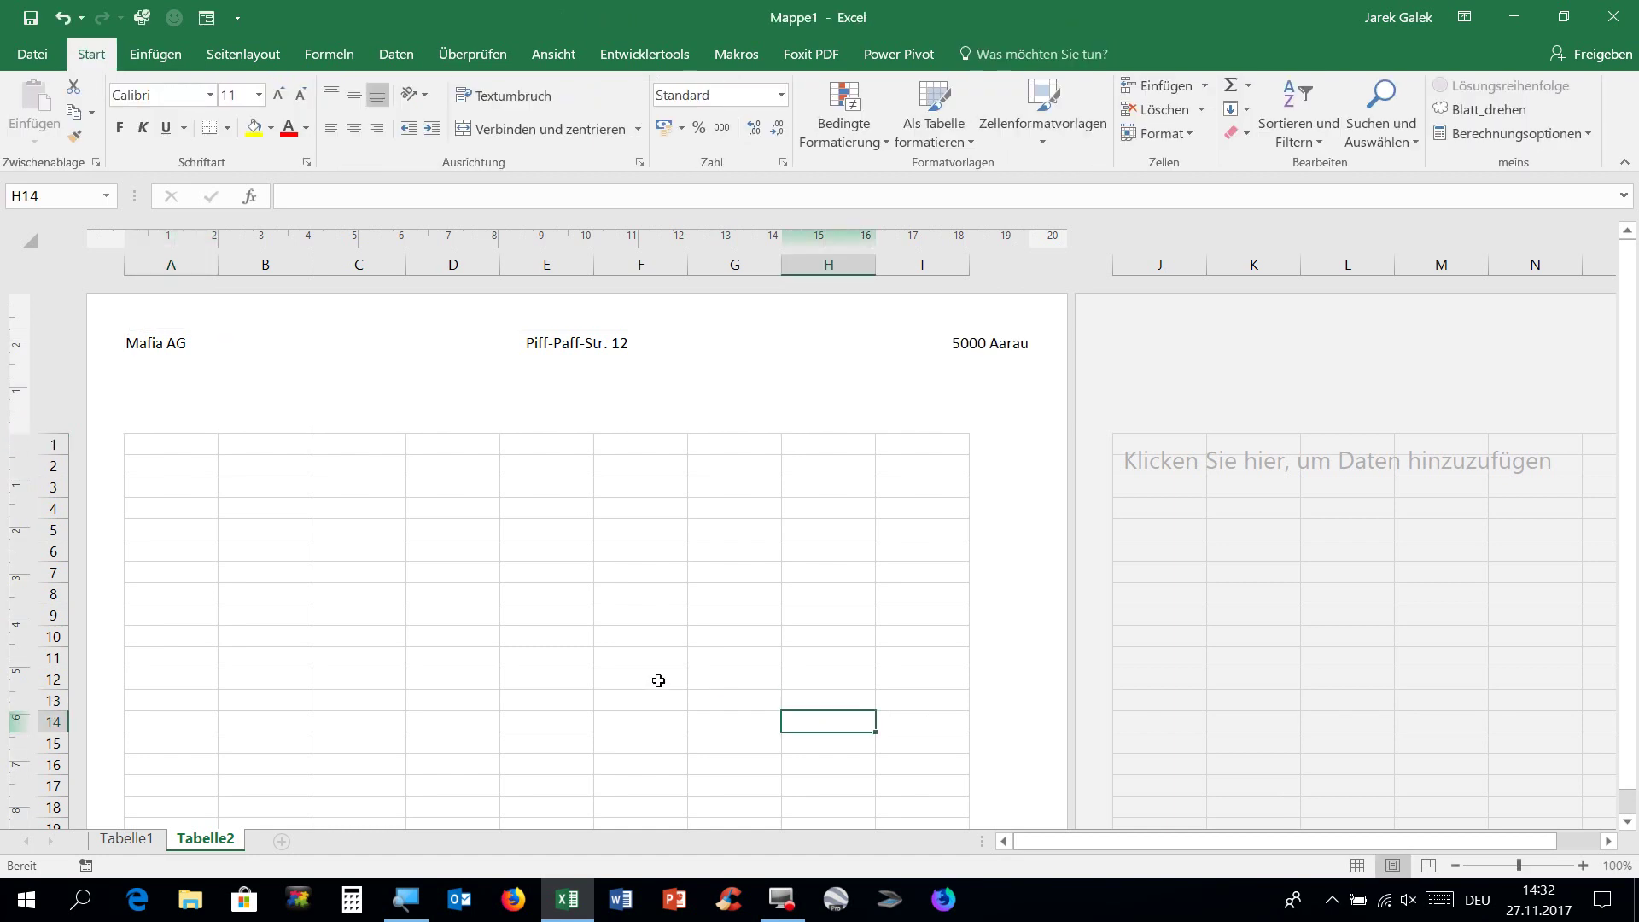
key(Down)
key(Down)
key(Down)
key(Down)
key(Down)
key(Down)
key(Down)
key(Down)
key(Down)
key(Down)
key(Down)
key(Down)
key(Down)
key(Down)
key(Down)
key(Down)
Write 'MwSt. Nr:' followed by the company's VAT number in the centre footer section
key(Down)
key(Down)
key(Down)
key(Down)
key(Down)
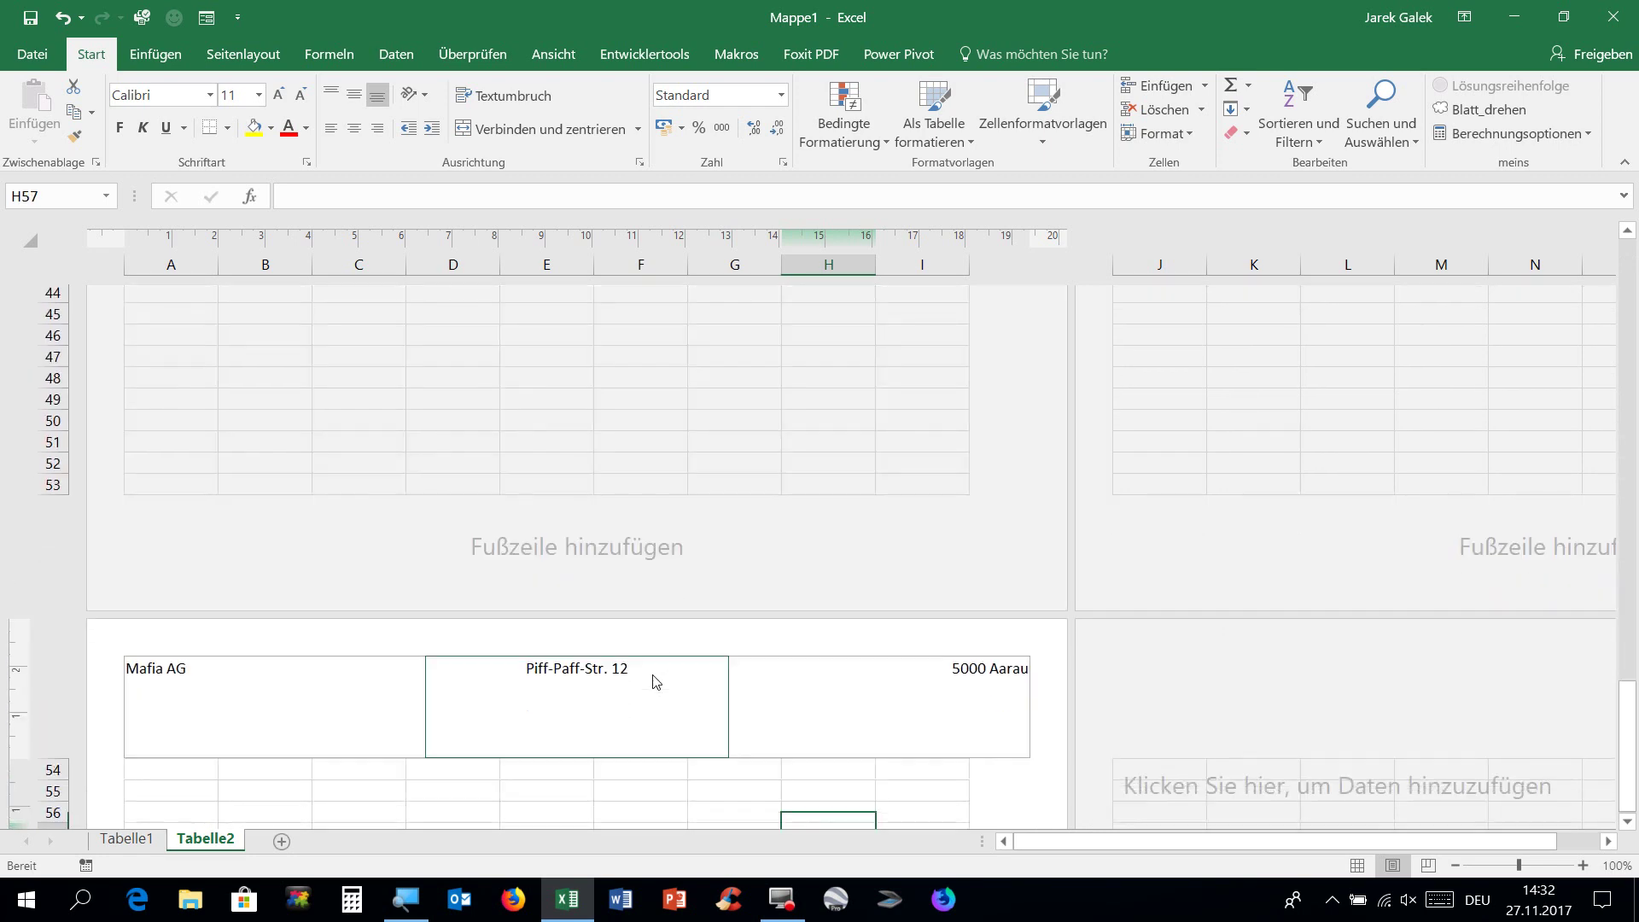
key(Down)
key(Down)
key(Down)
click(545, 523)
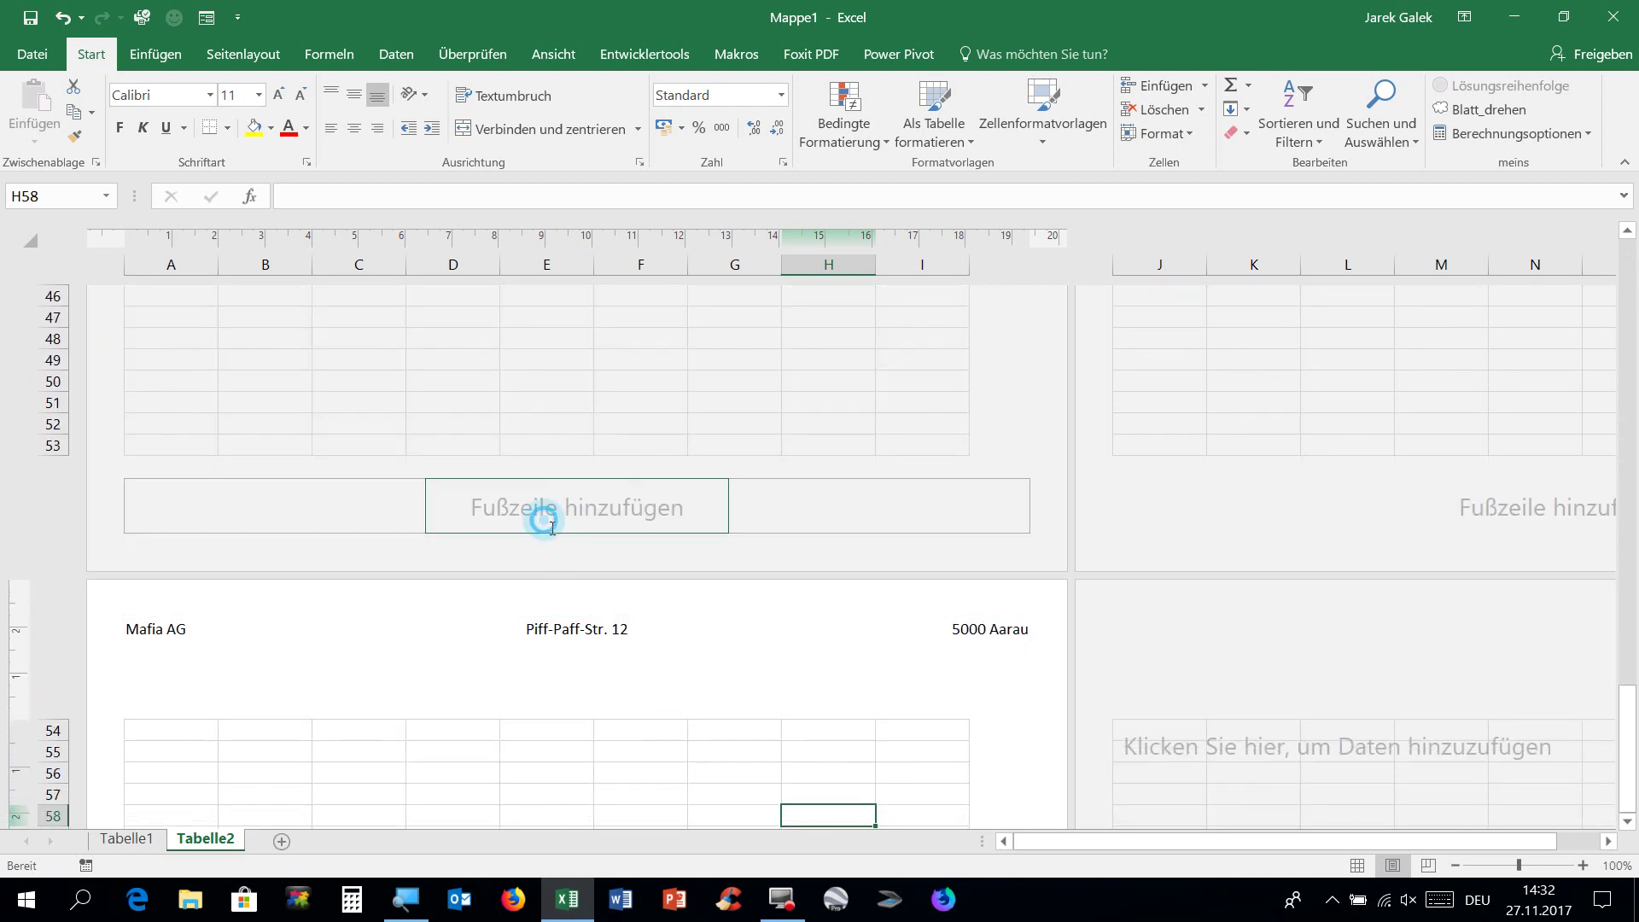
text(M)
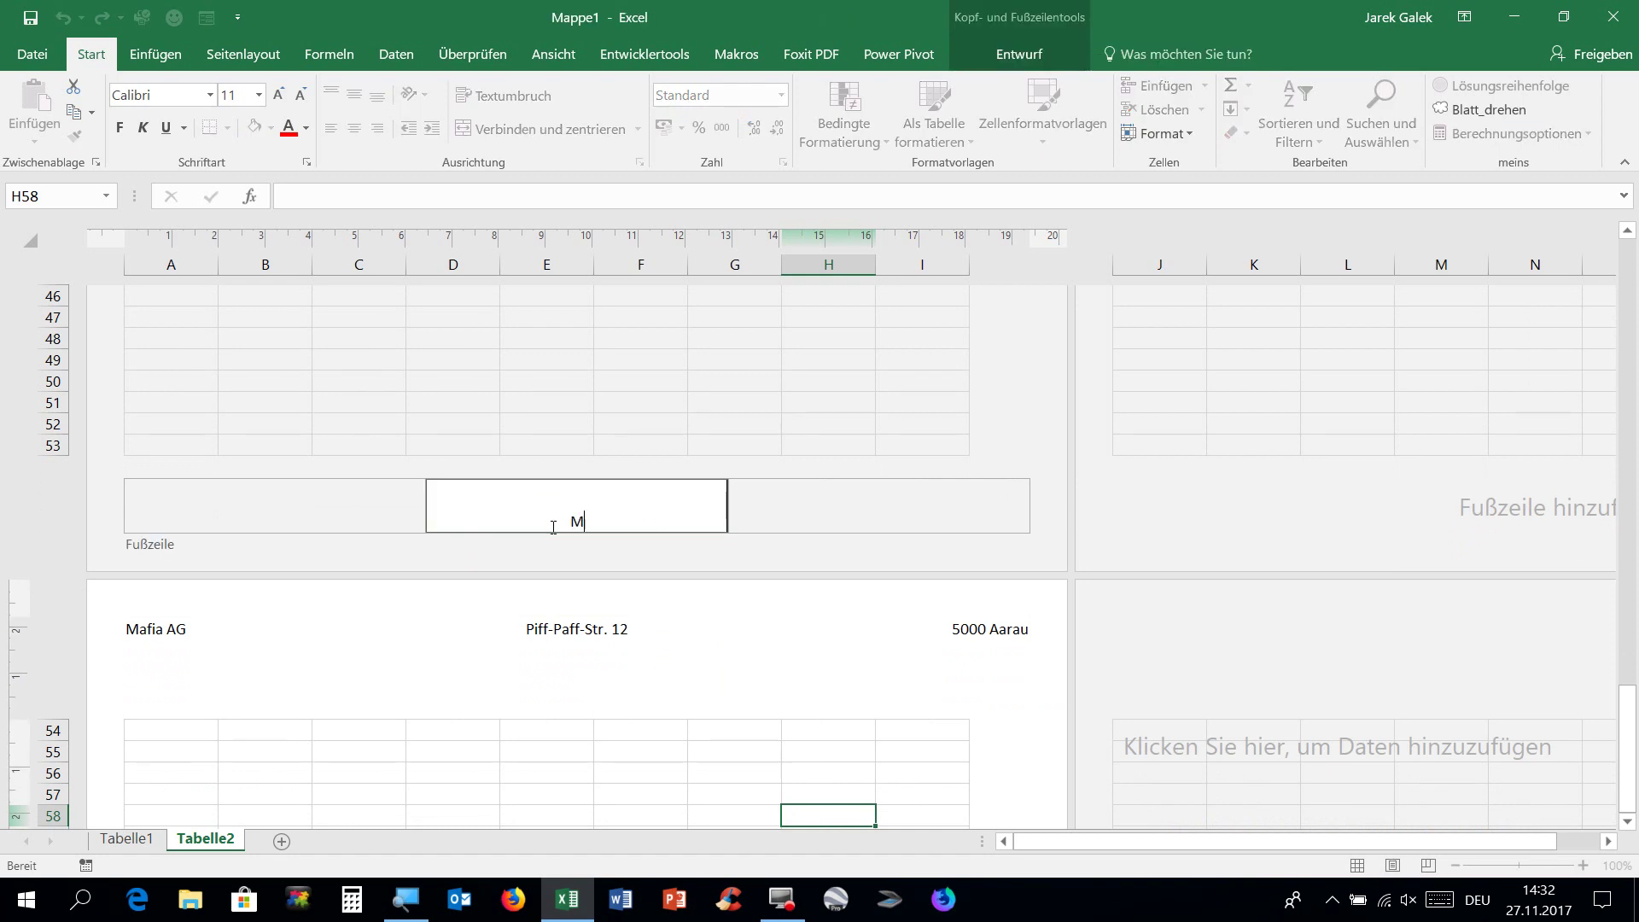
text(wSt. )
text(Nr: CHE)
text(1000)
key(BackSpace)
text(-00-056460)
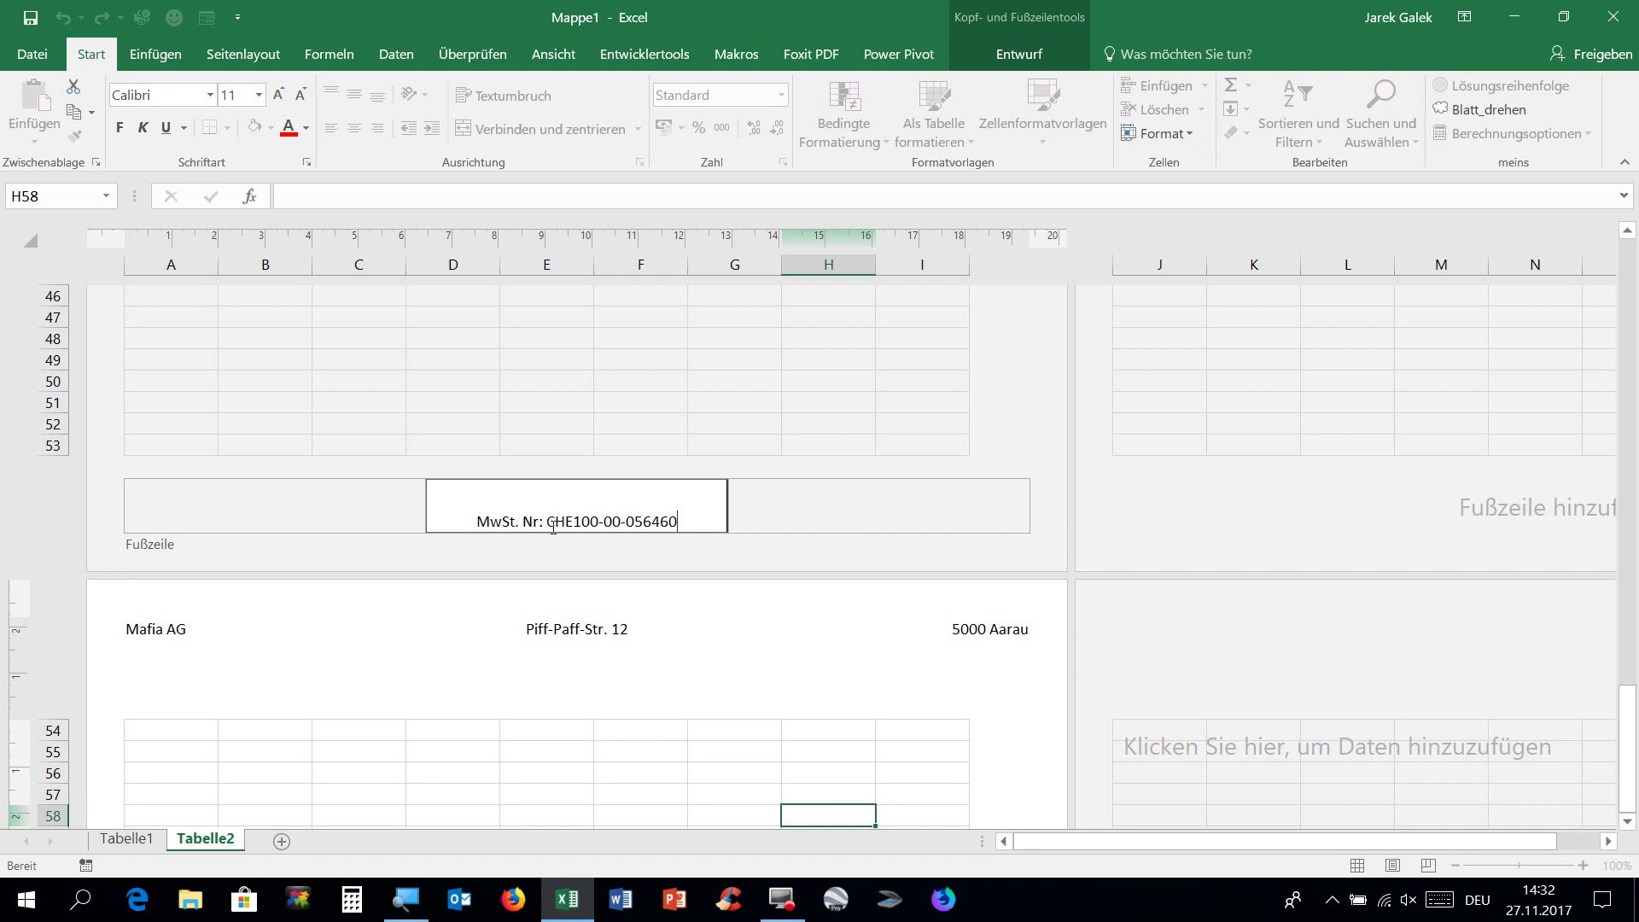
Add a second footer line 'Bank-Verbindung IBAN:' and finish footer editing
key(Return)
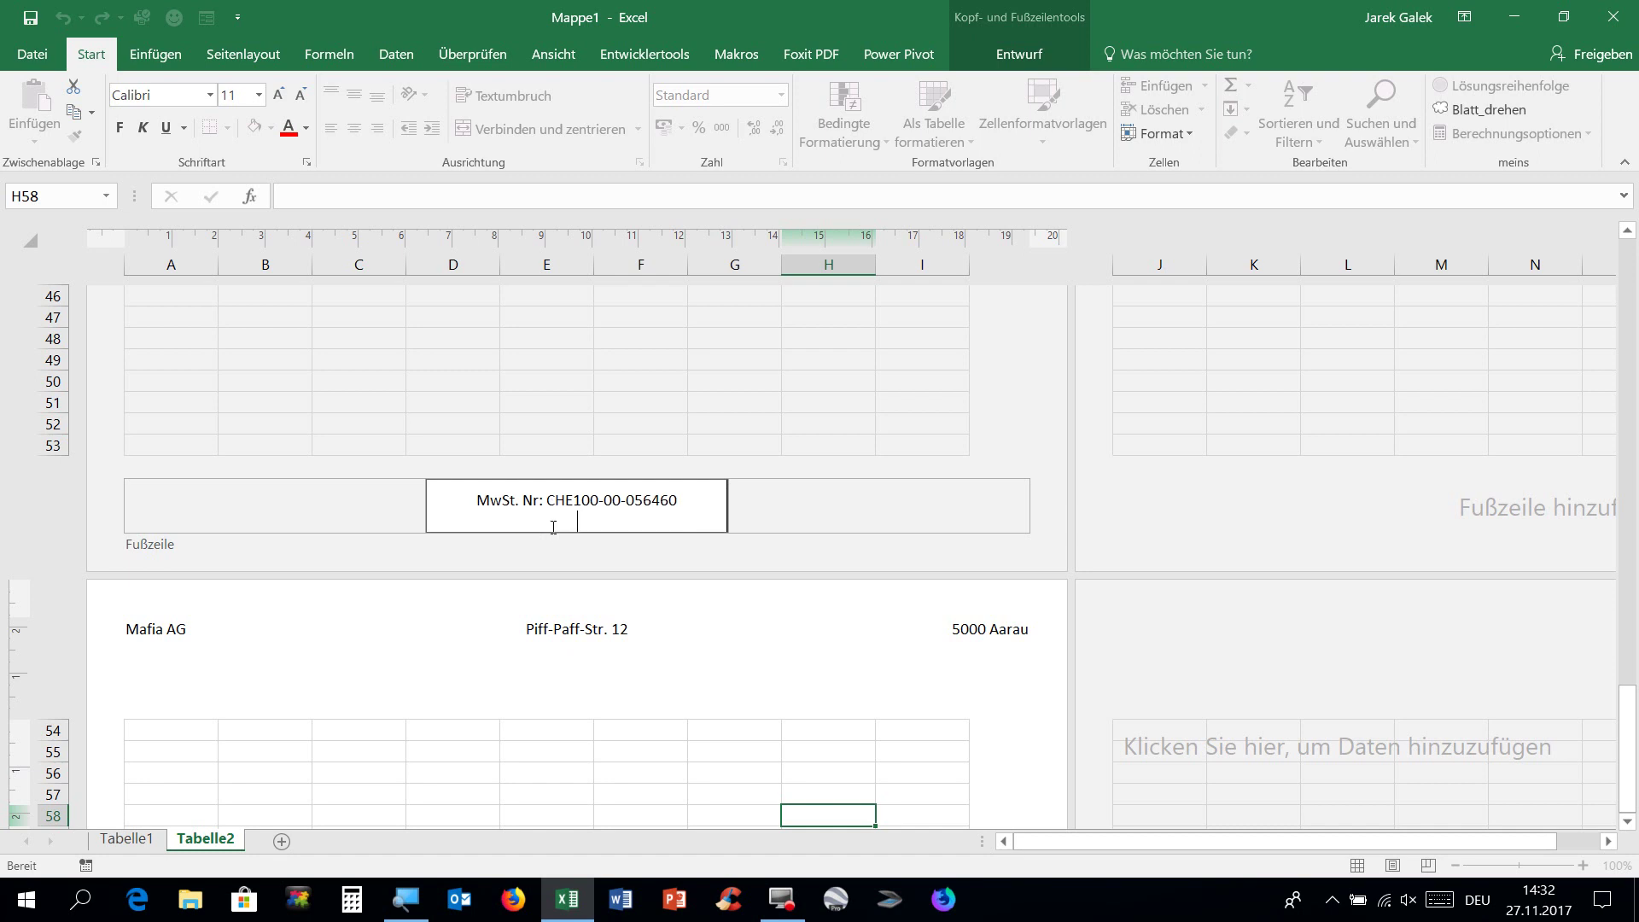
text(Bank)
text(-VErbindung: )
text(IBAN:)
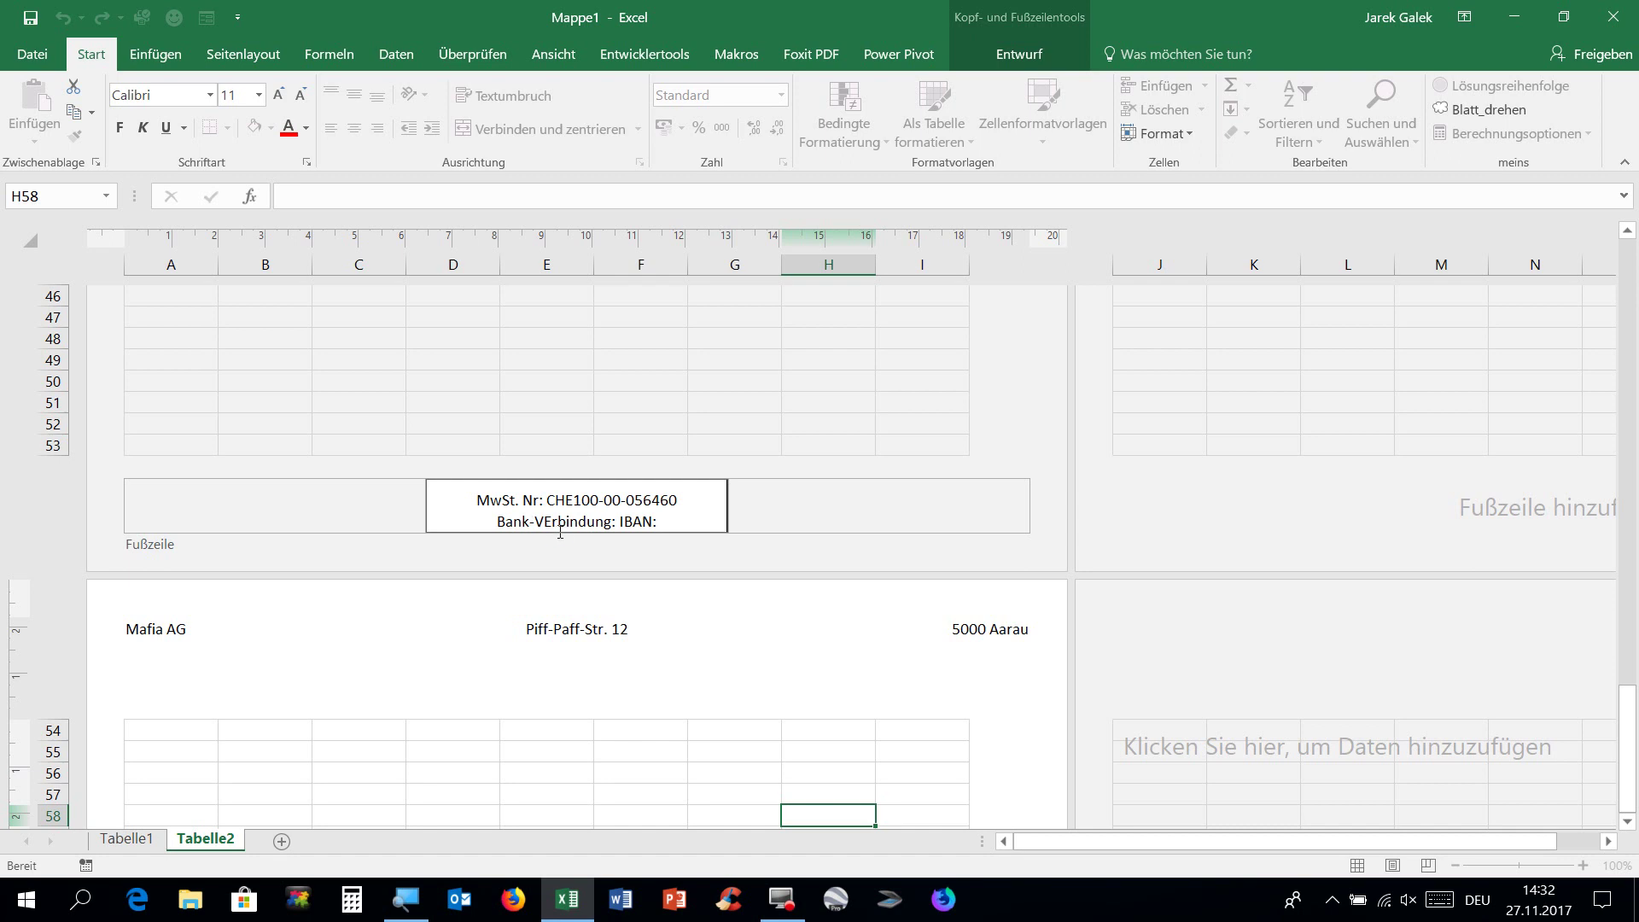
key(BackSpace)
text(e)
click(615, 523)
key(BackSpace)
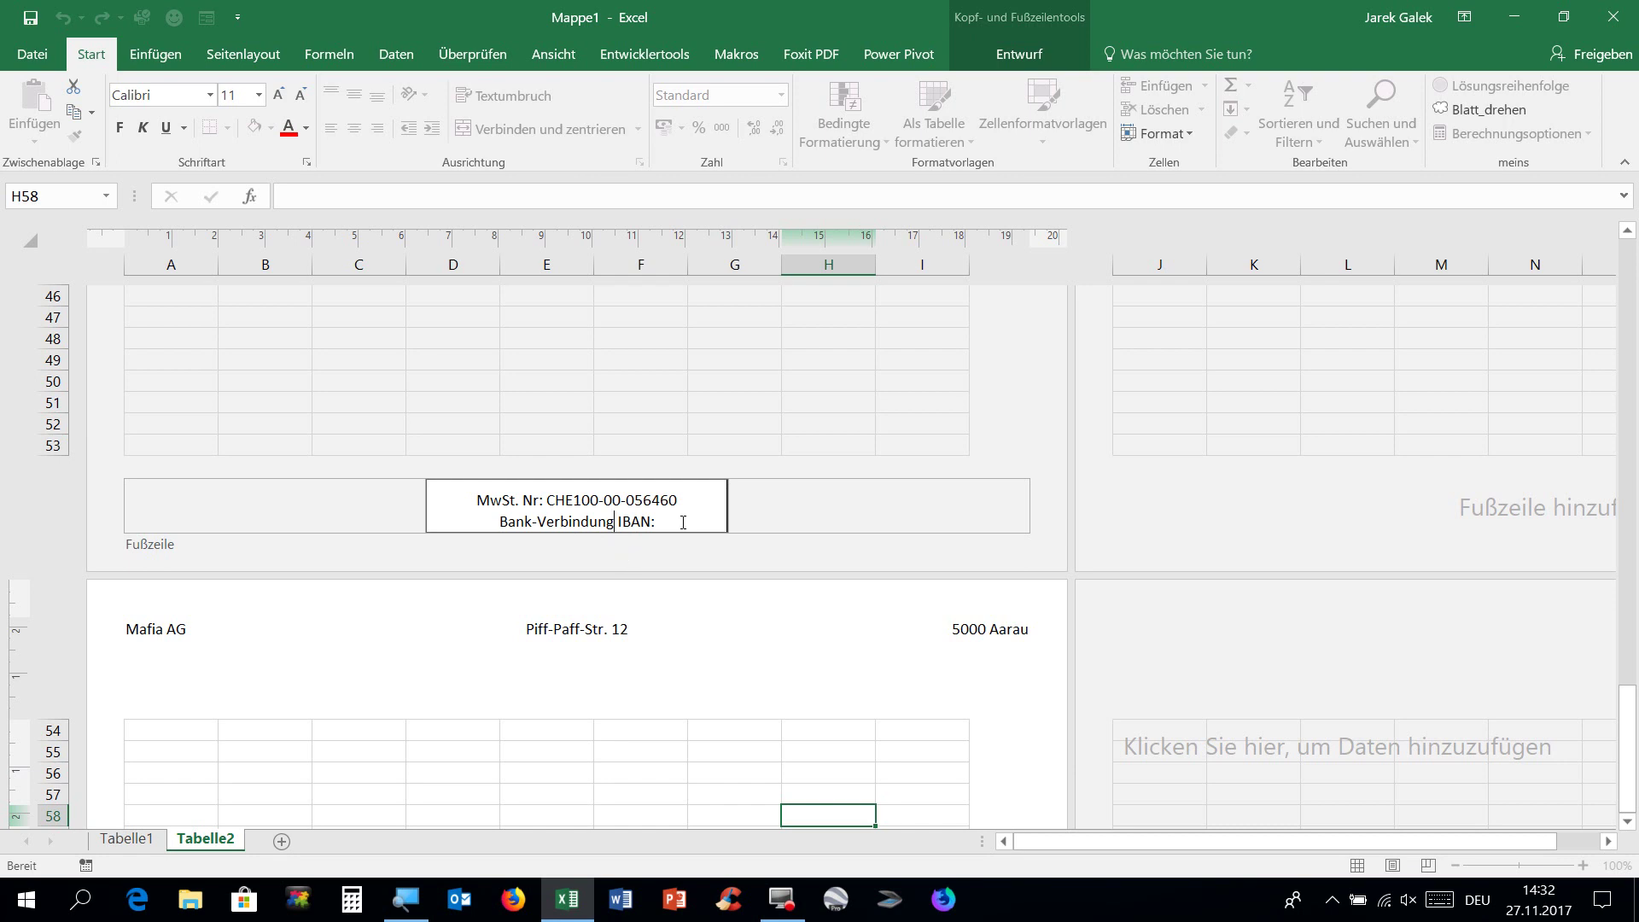
click(506, 405)
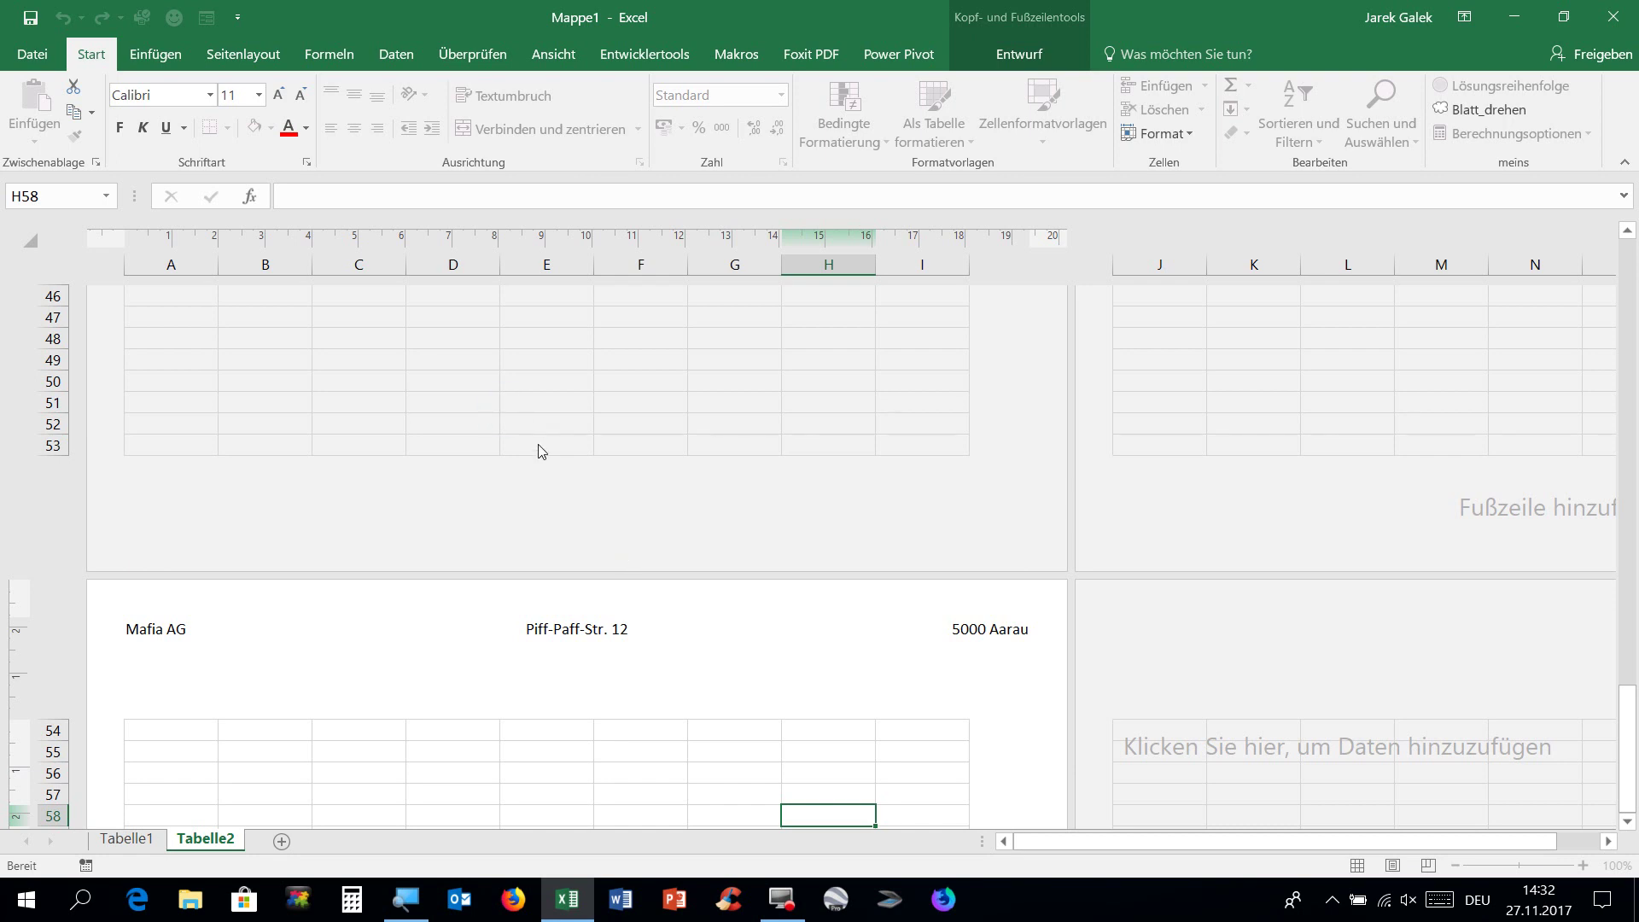
scroll(1519, 478, up, 6)
scroll(1567, 394, up, 2)
Enter the label 'RechnungsnehmerIn' in cell A3 at the top of the first page
click(1633, 273)
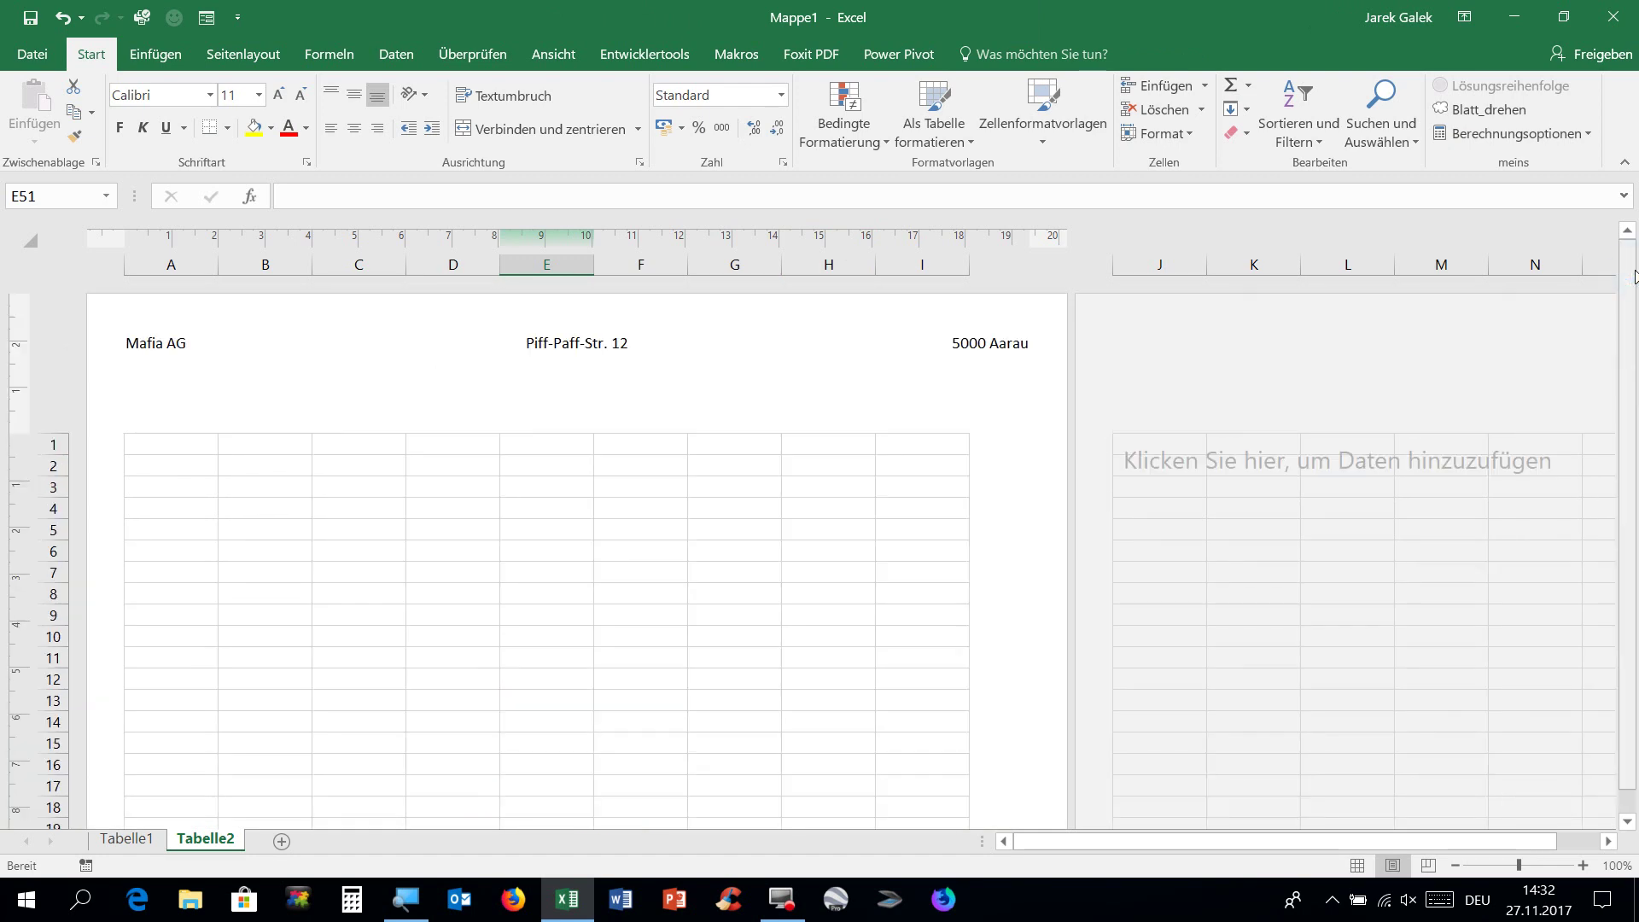
click(209, 536)
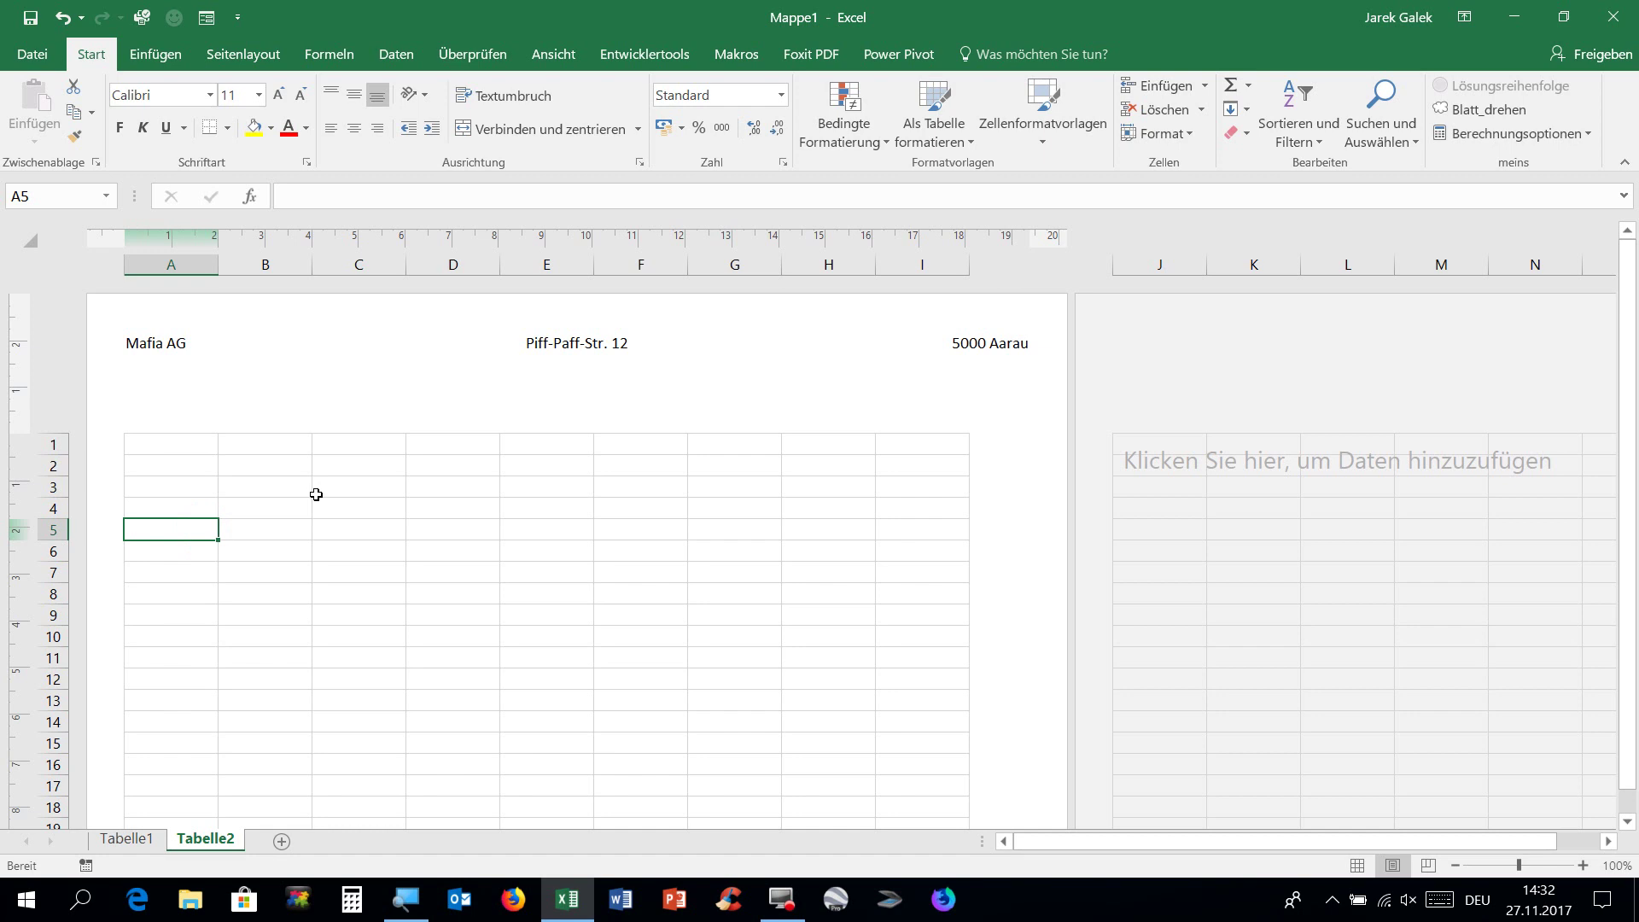
click(209, 493)
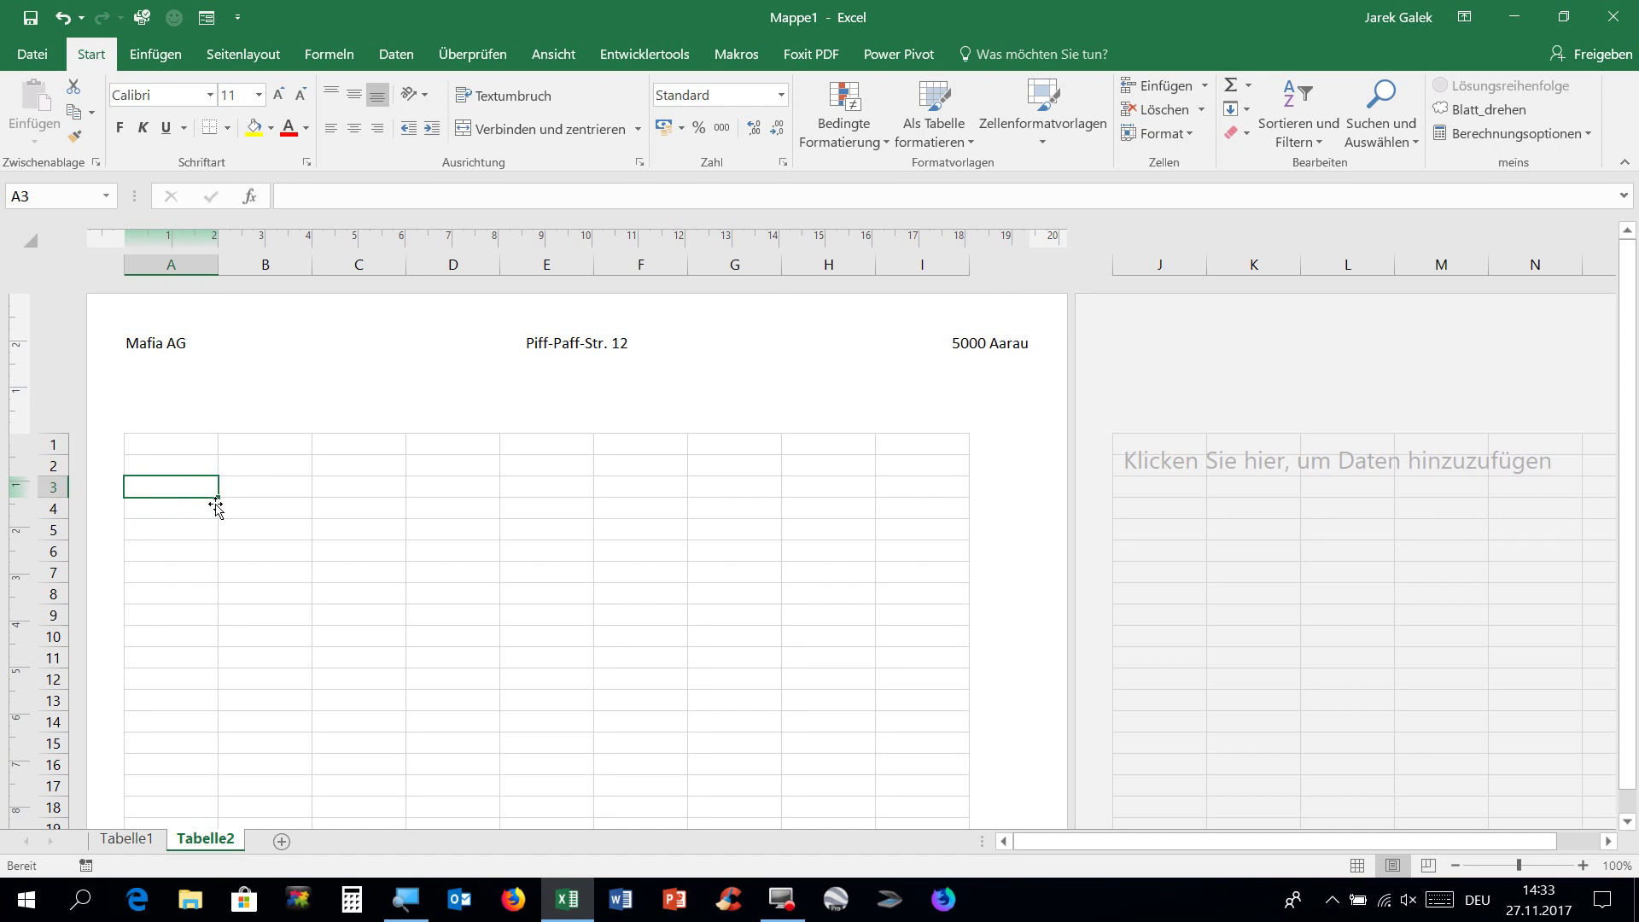
text(RechnungsnehmerI)
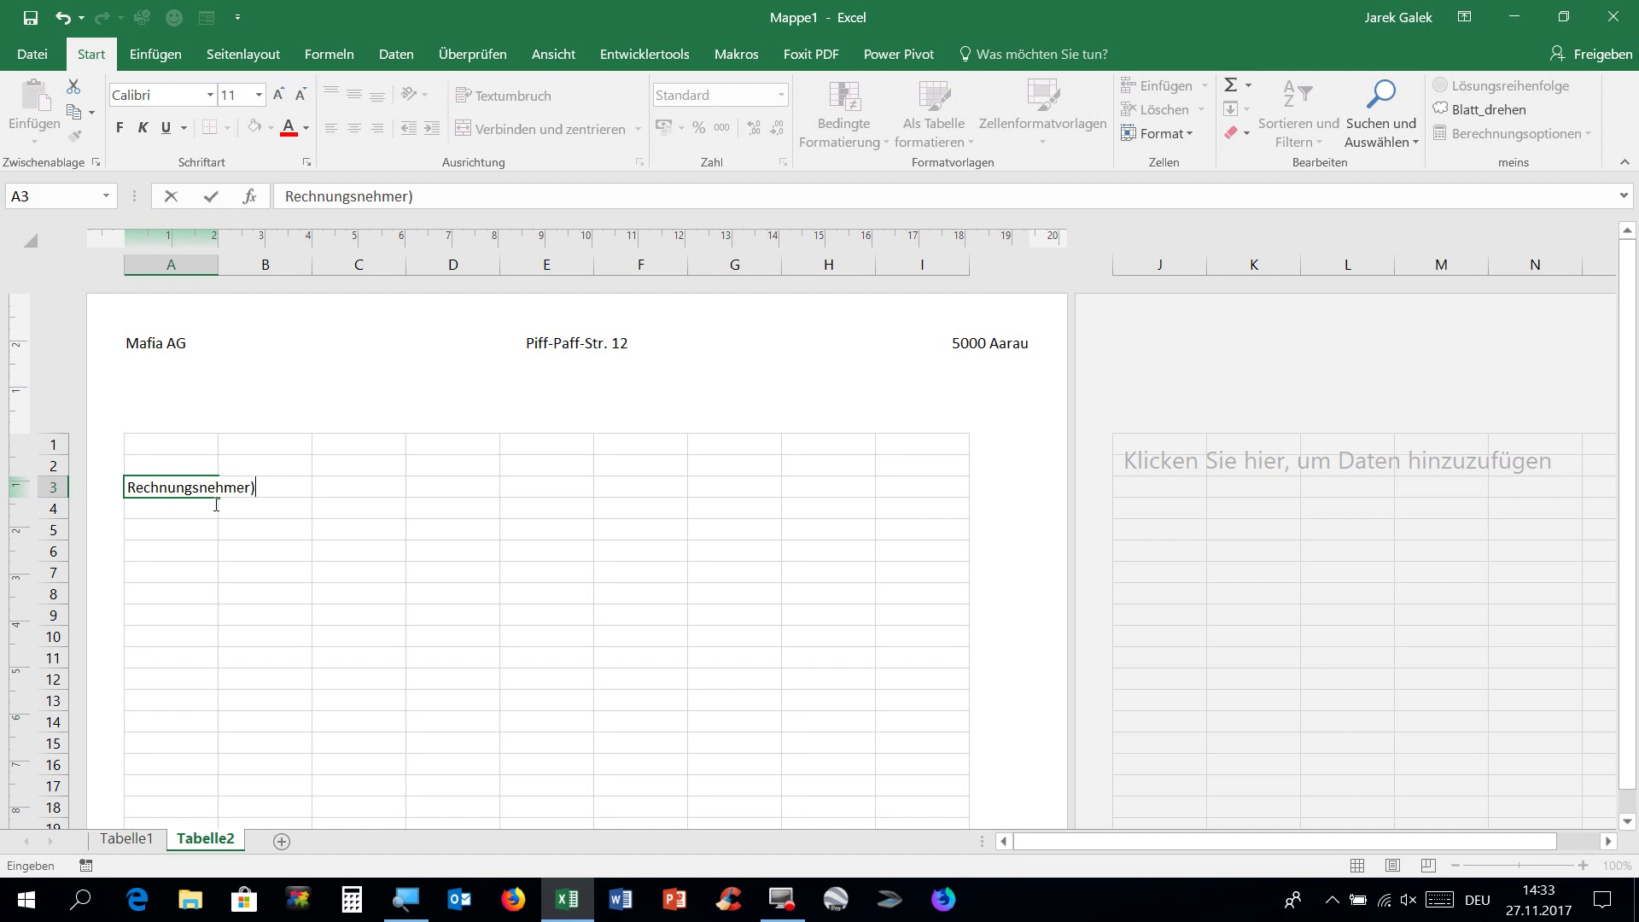
text(n)
key(Return)
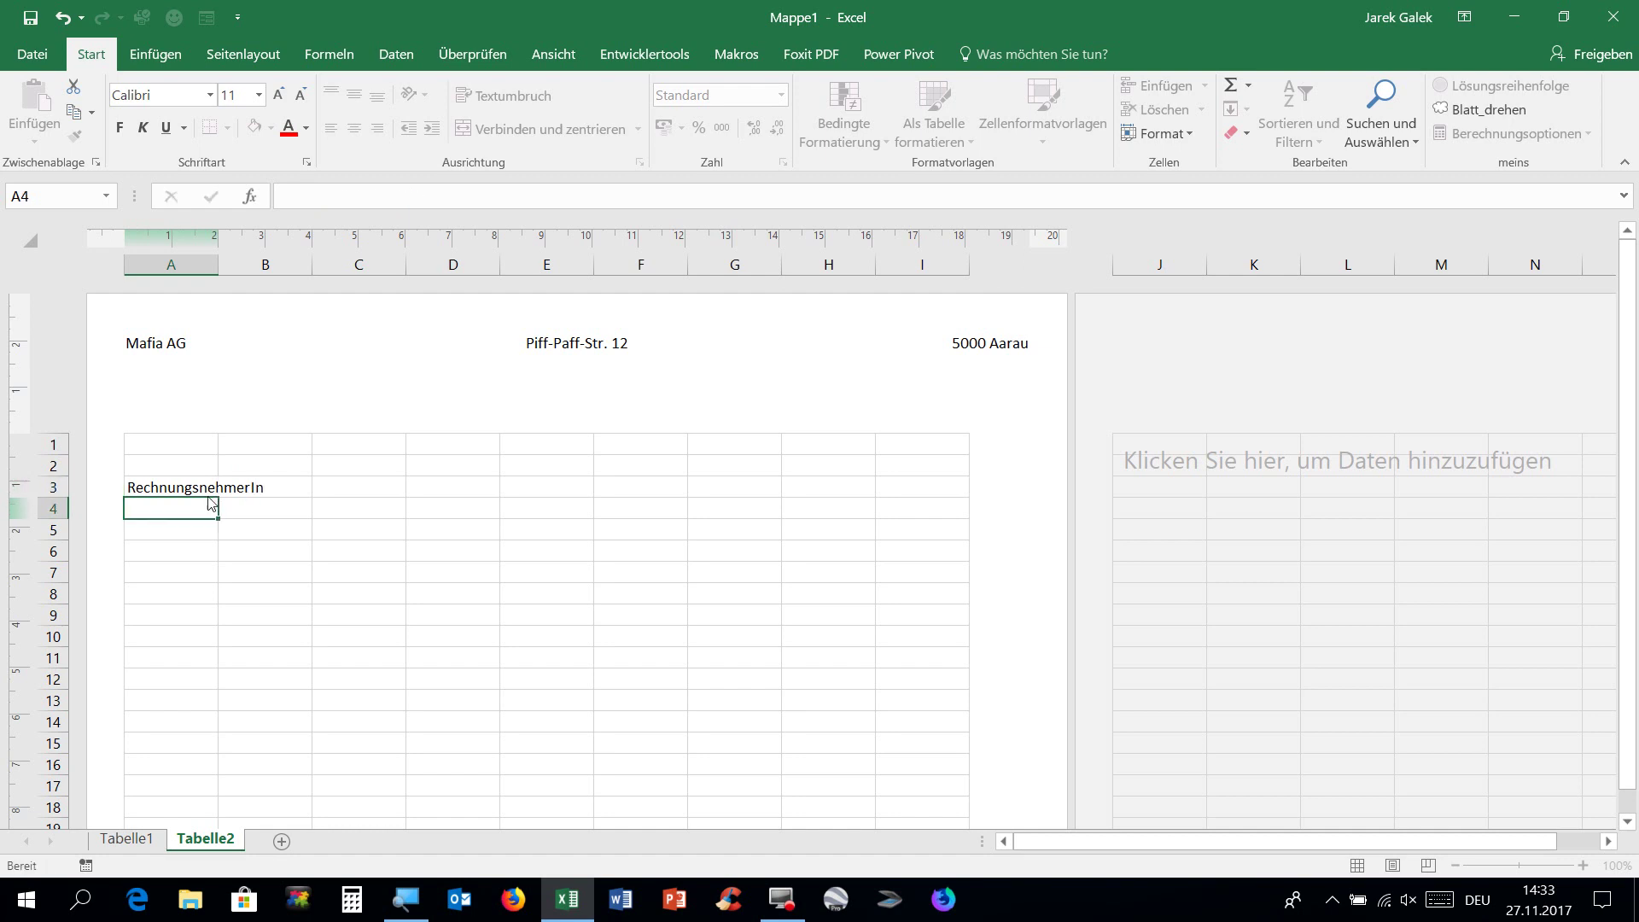
key(Return)
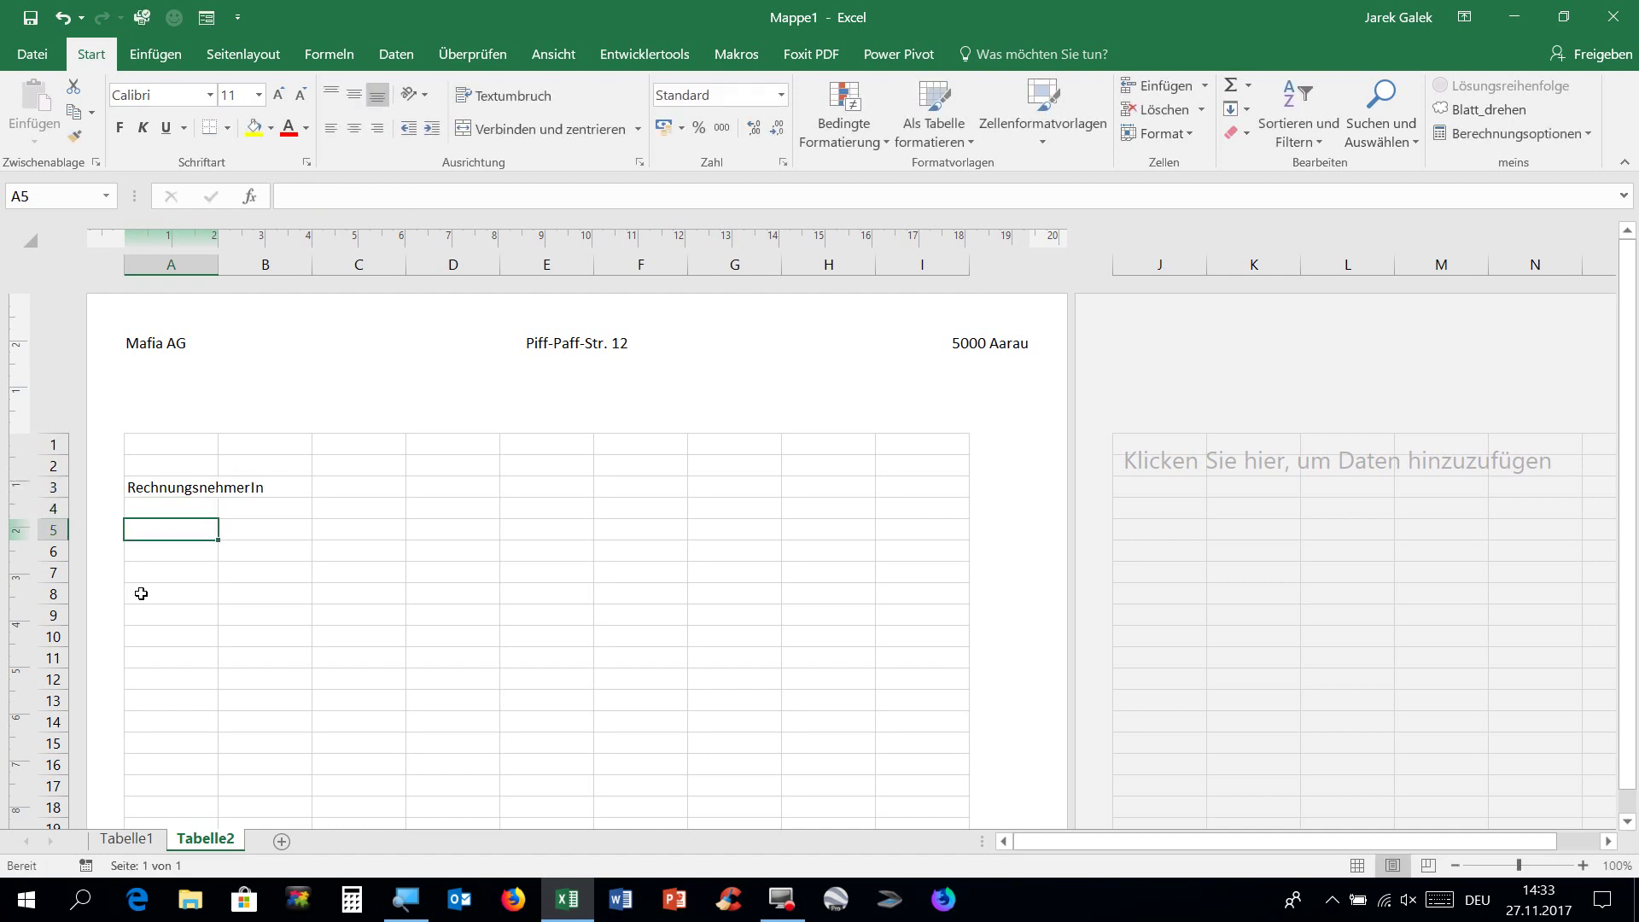
click(155, 593)
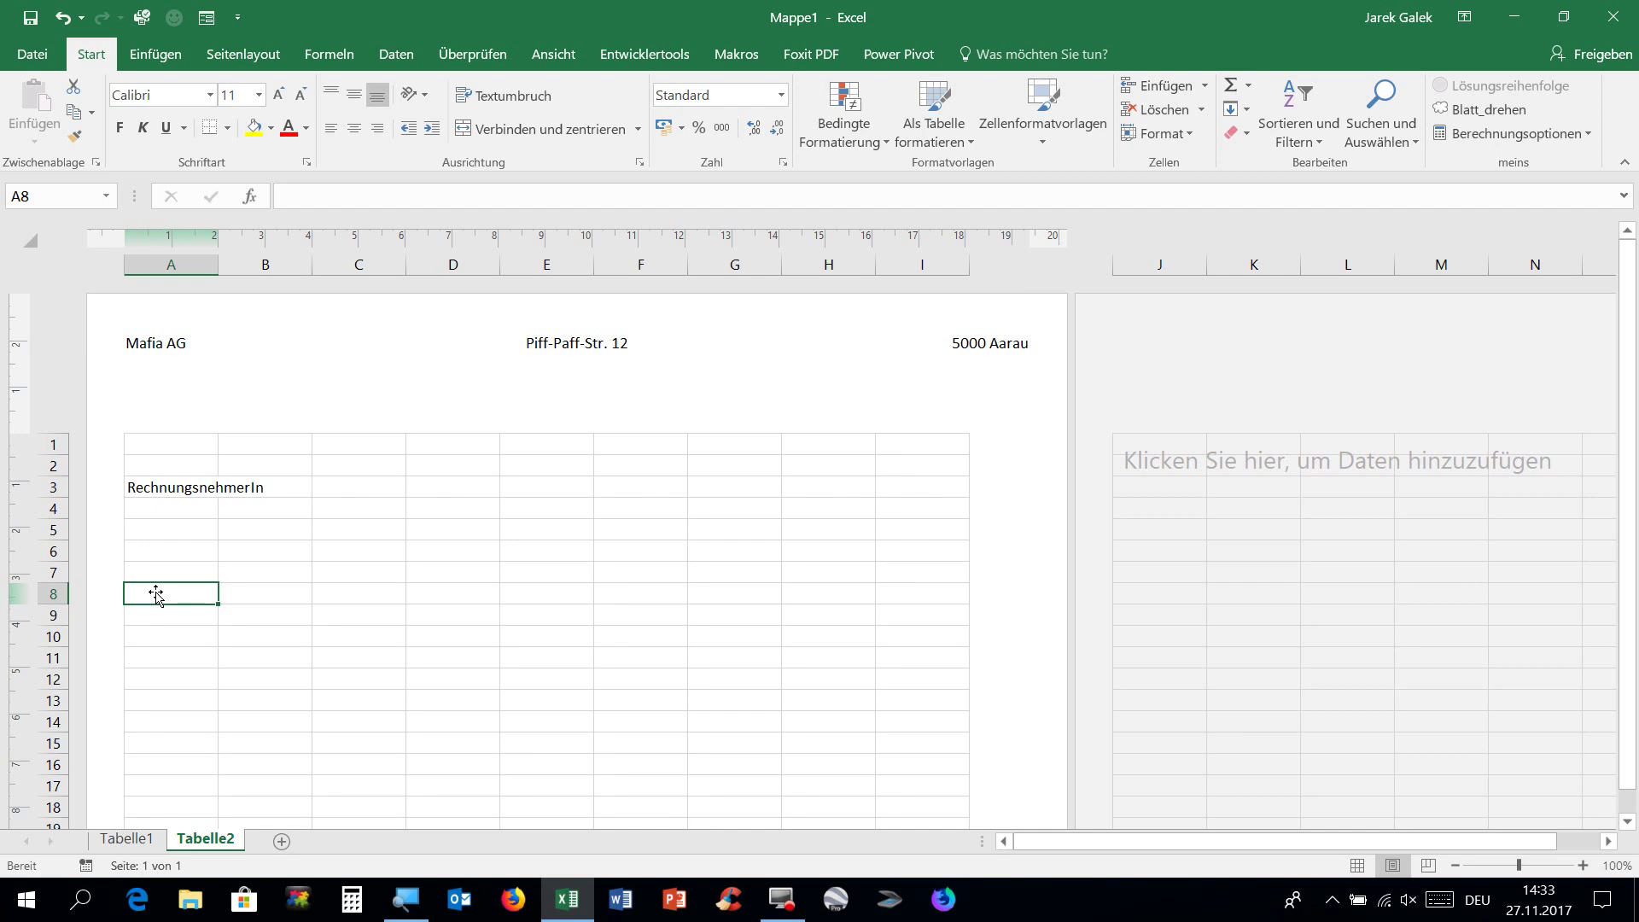
Enter =heute() in A8, a fixed today's date (Ctrl+.) in B8, and begin =jetzt() in A9
text(=)
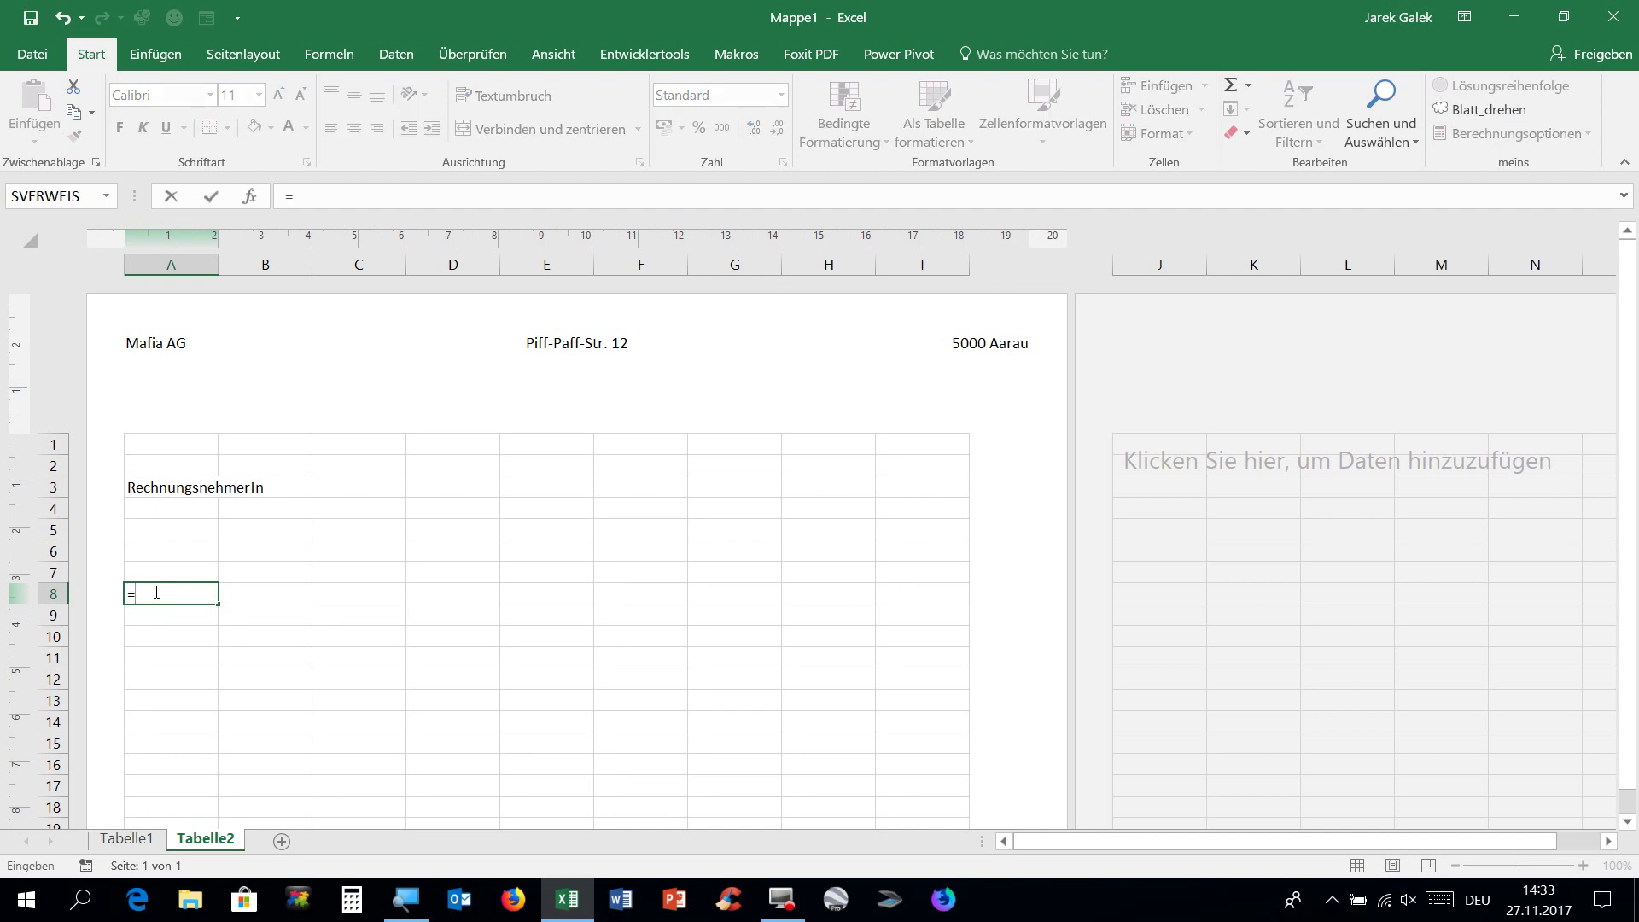
text(heute())
key(Return)
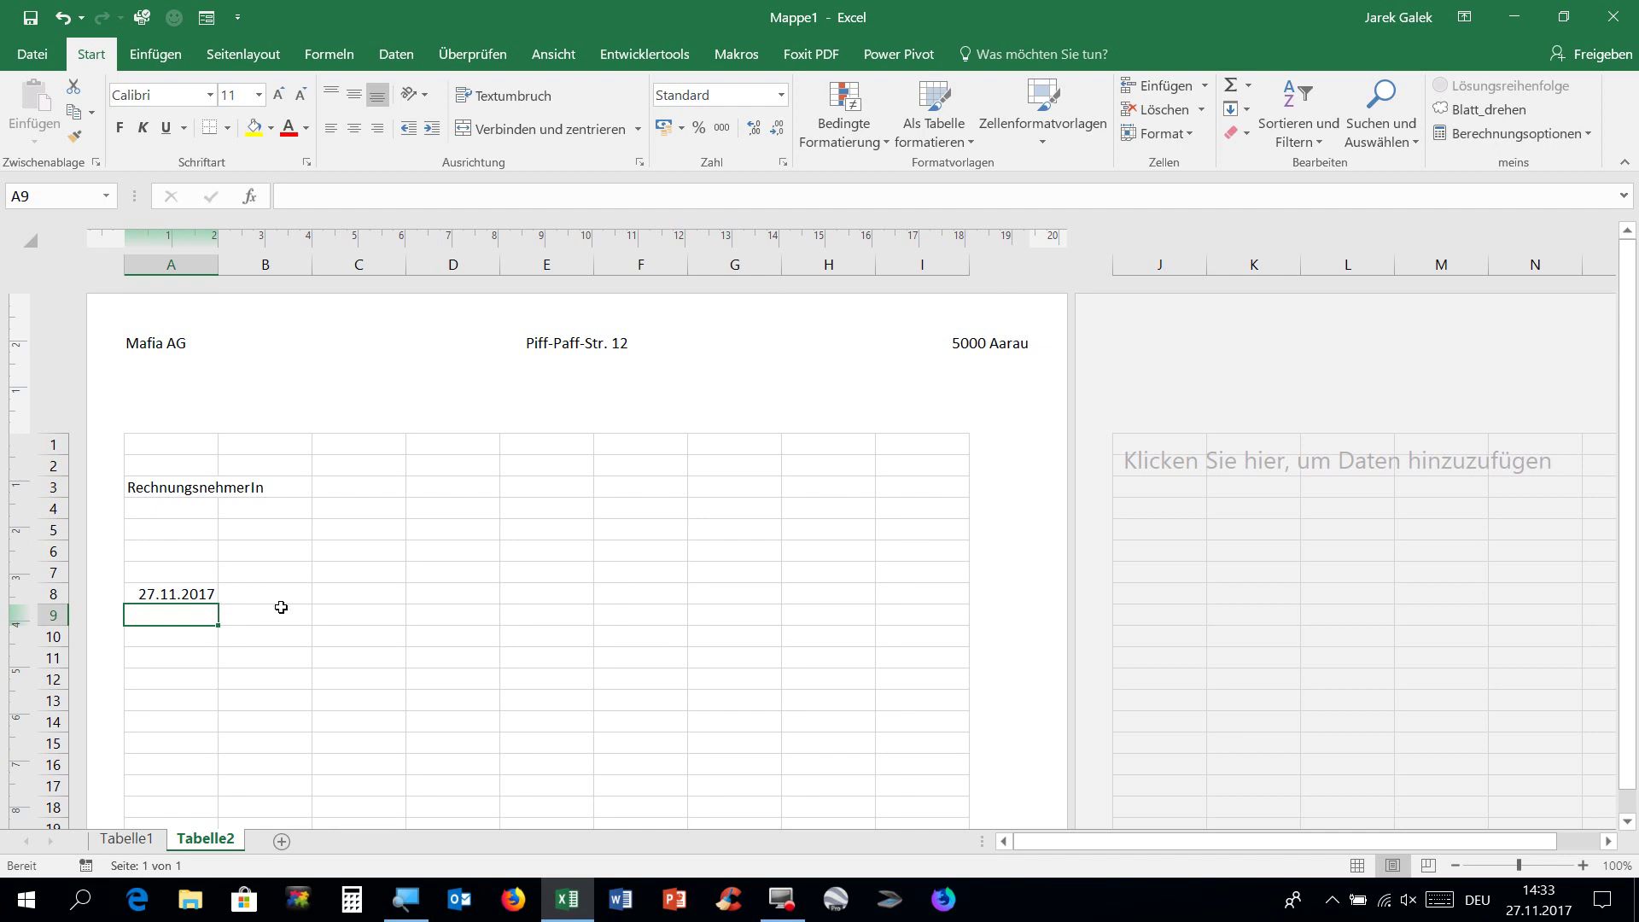
ctrl+scroll(281, 607, up, 2)
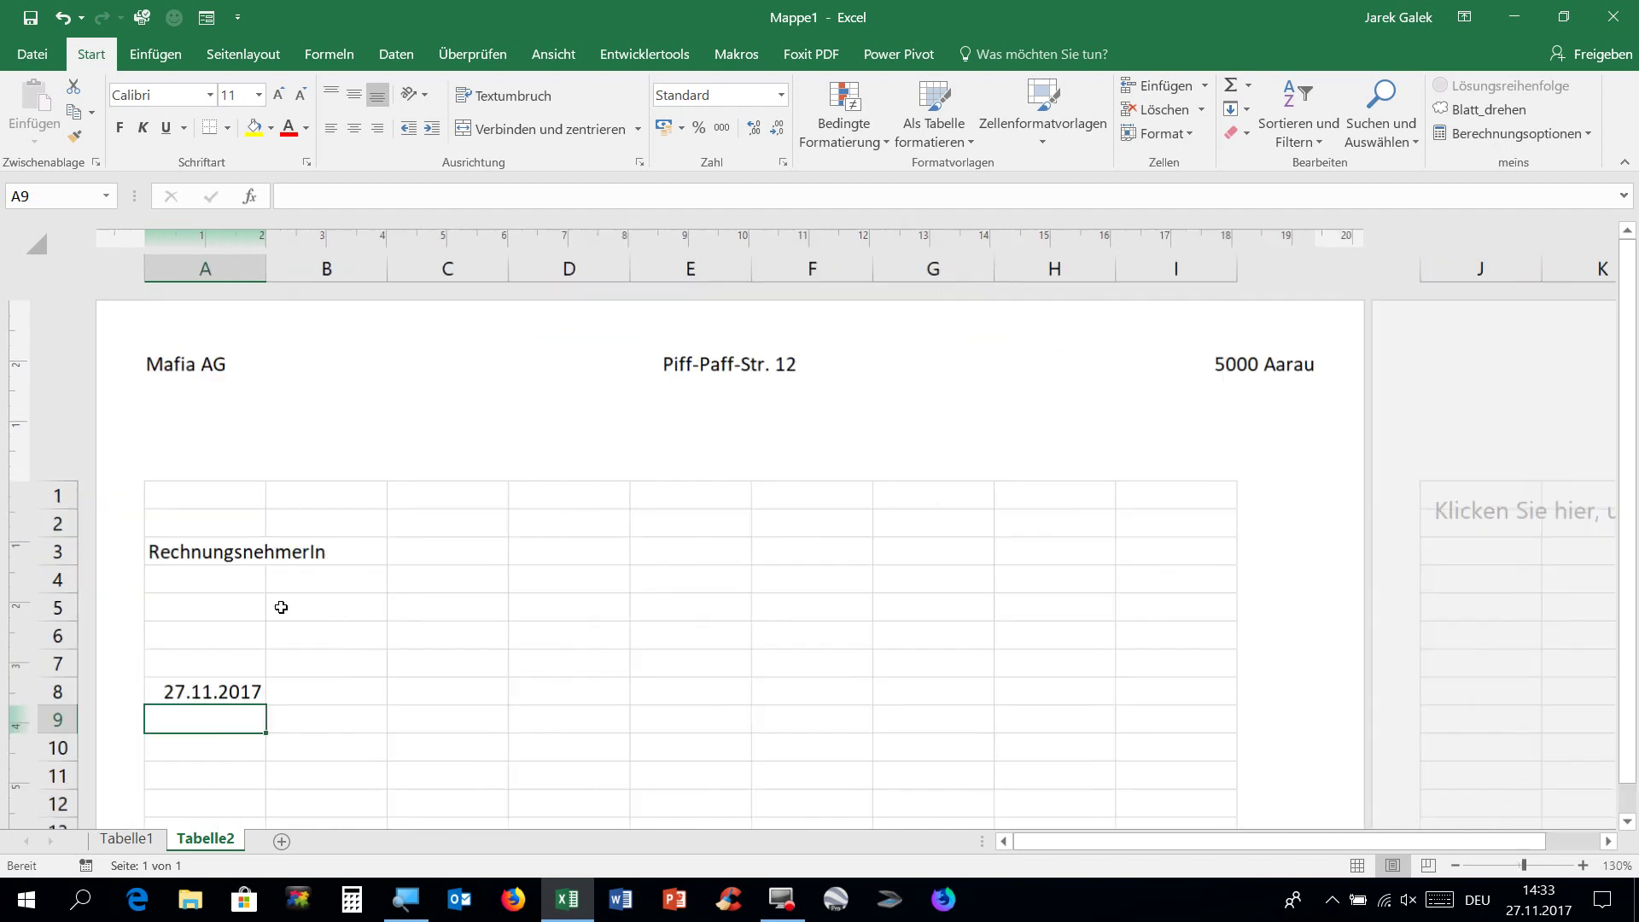
click(328, 695)
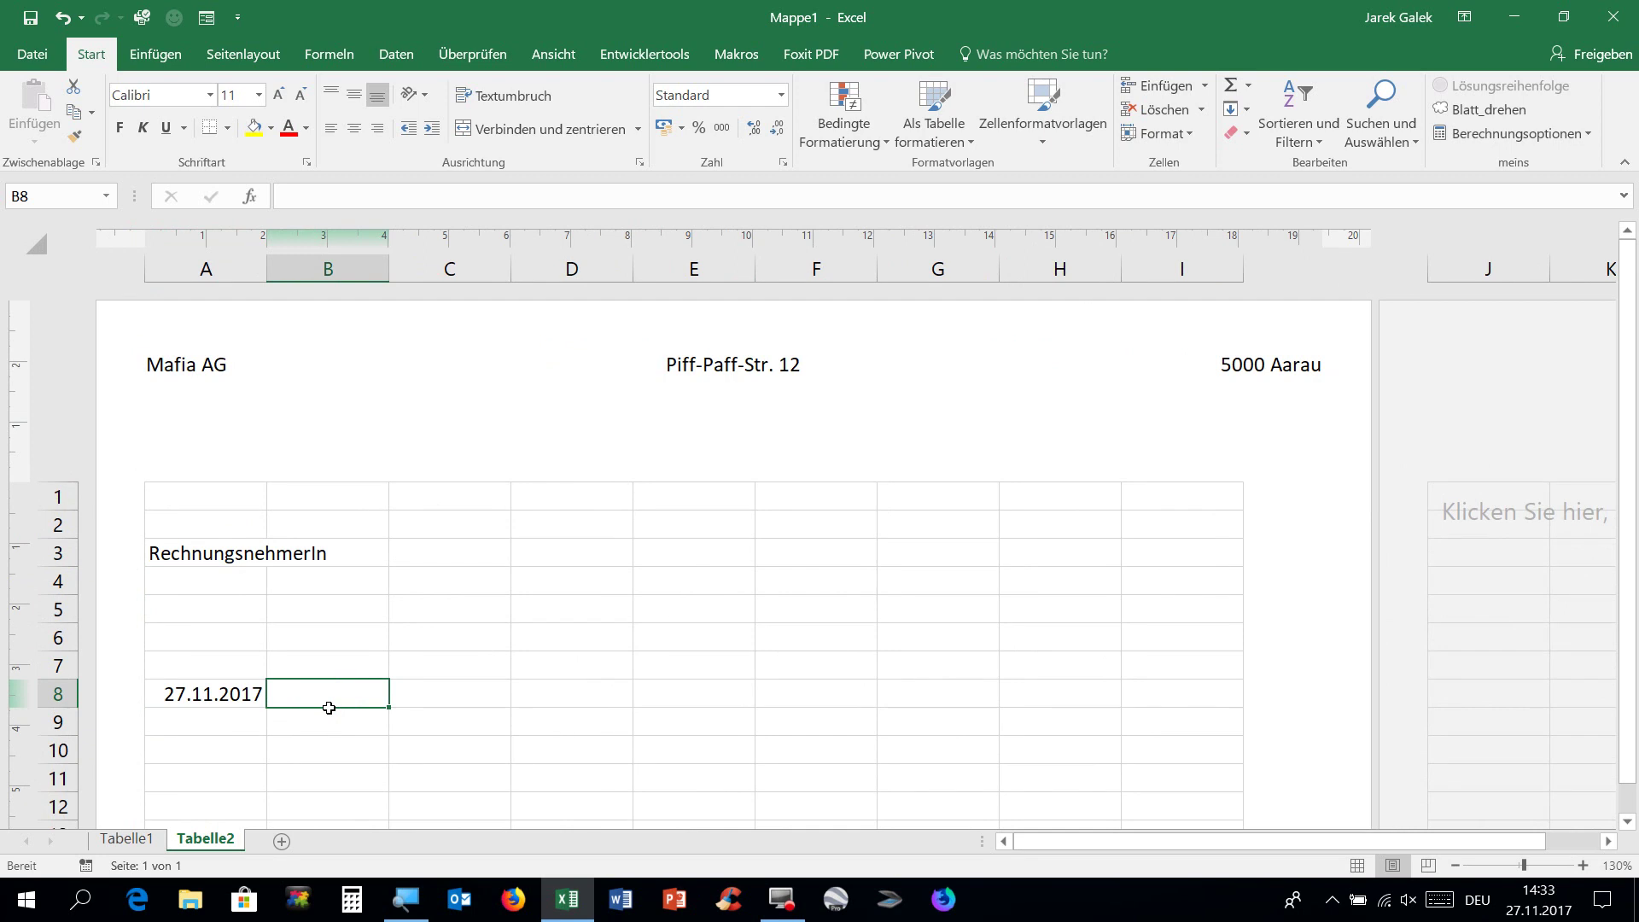
key(ctrl+period)
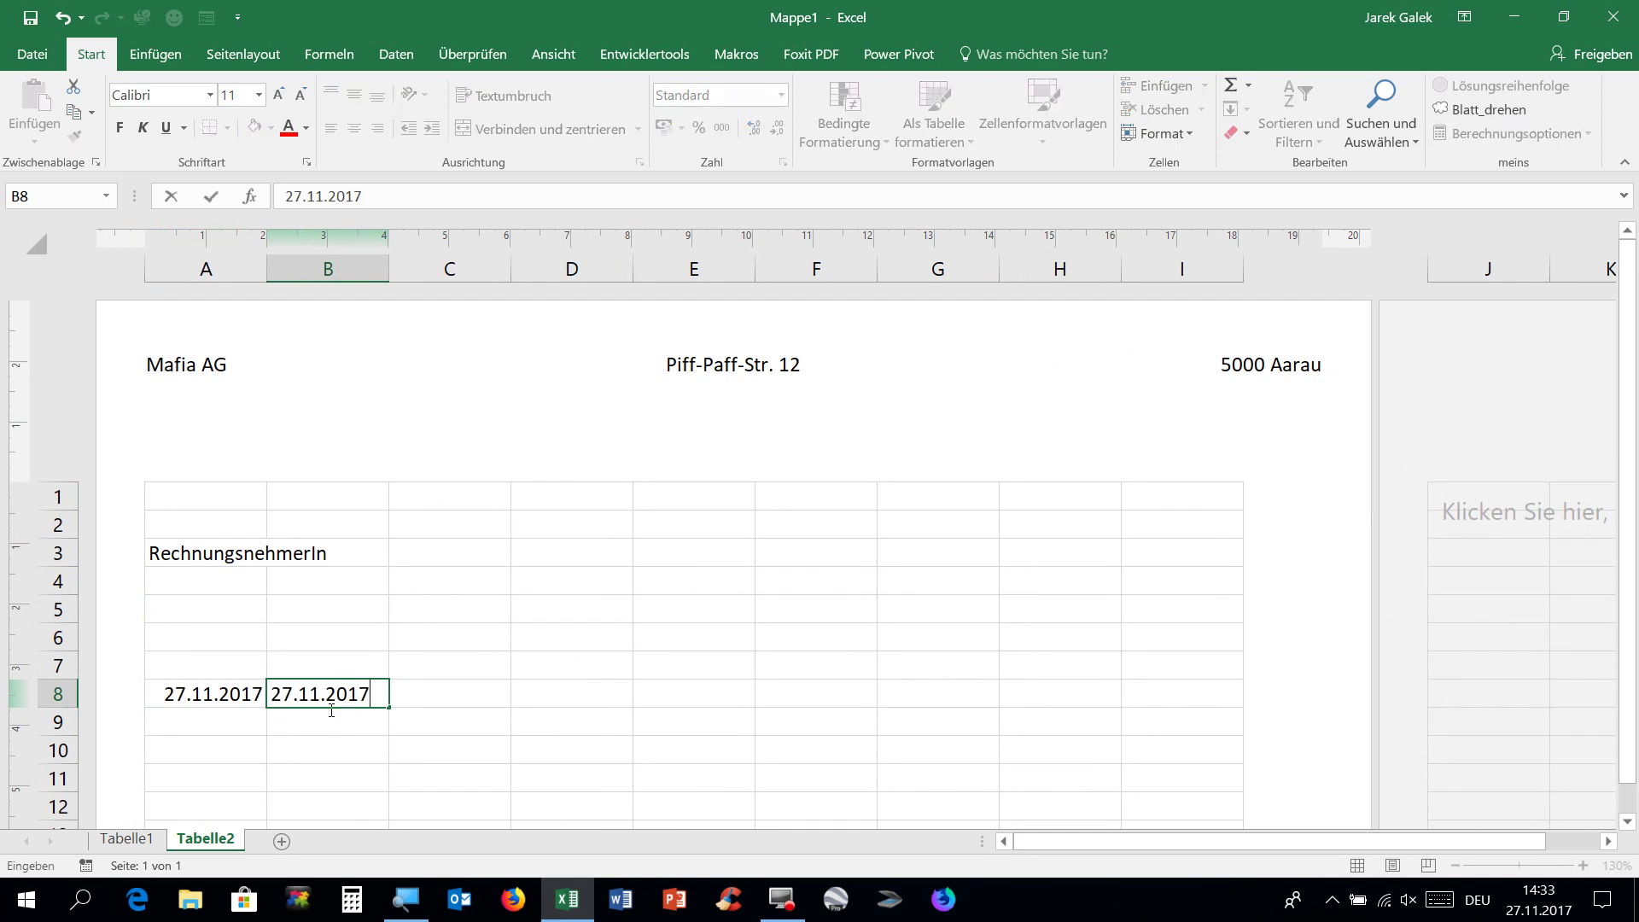
key(Return)
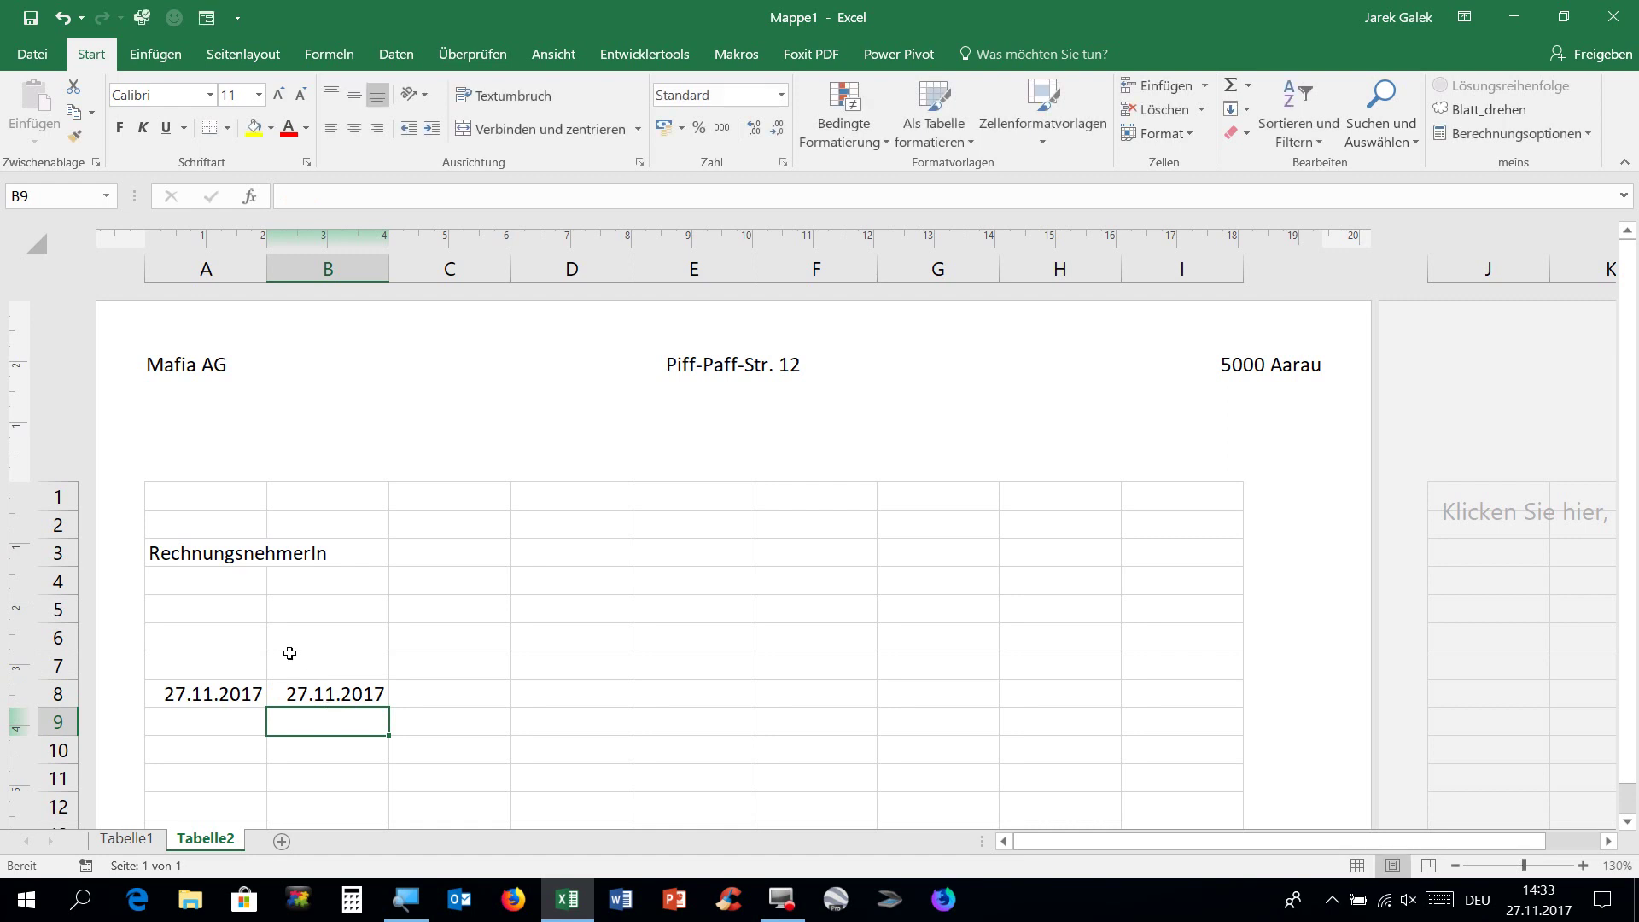
click(244, 720)
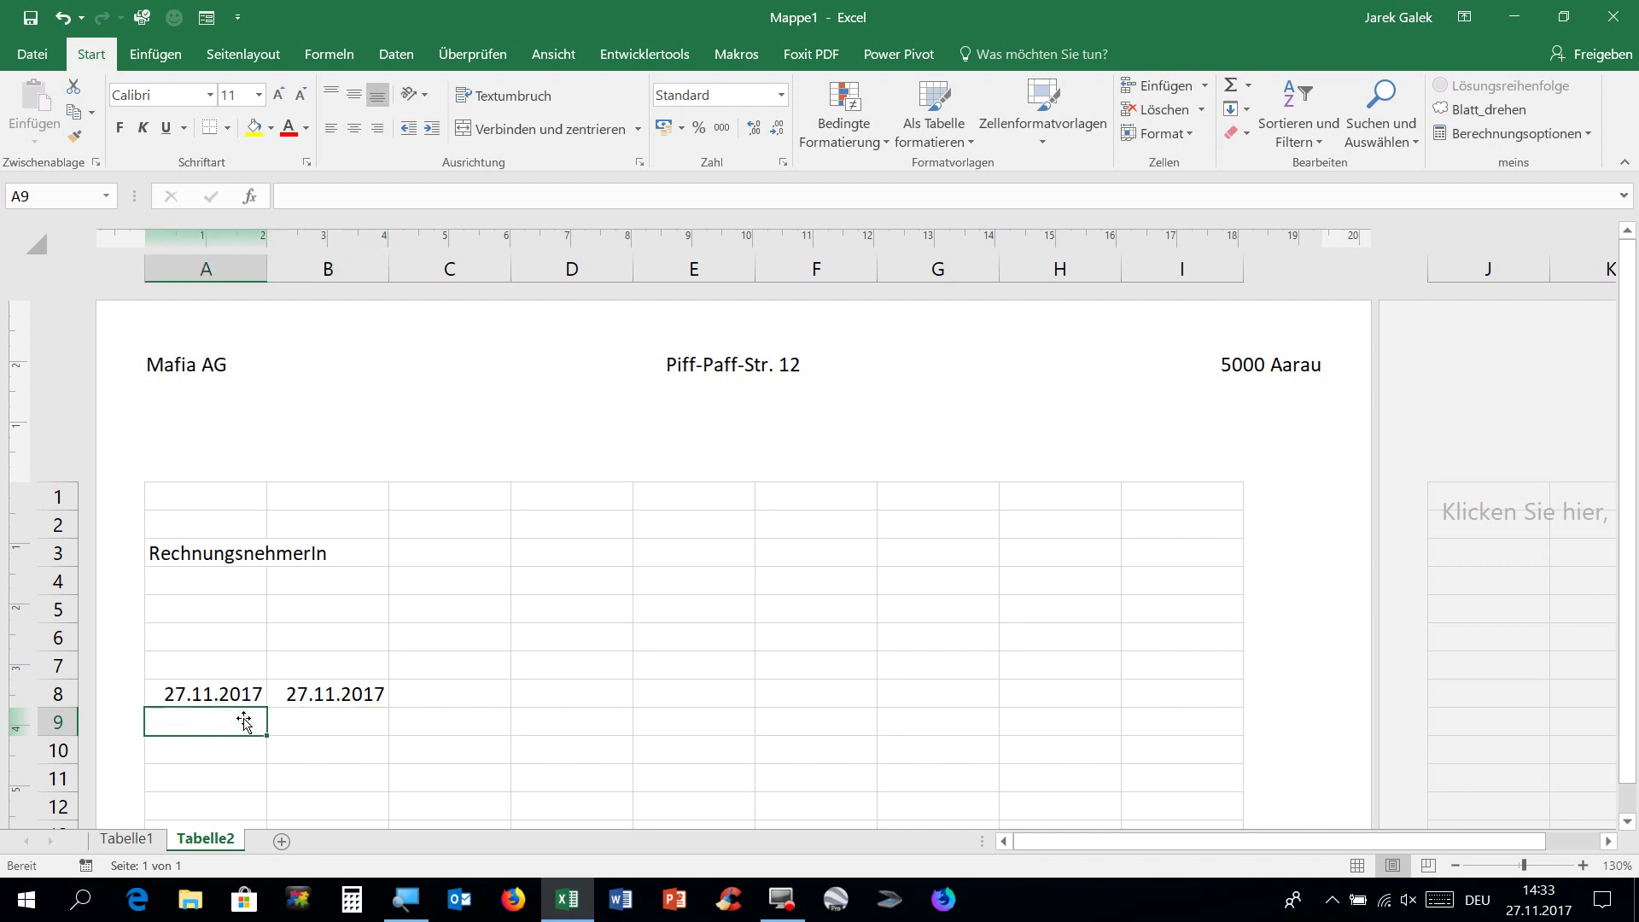
text(=jetzte)
Commit =jetzt() in A9 and give it the custom format TT.MM.JJJJ hh:mm:ss
key(BackSpace)
text(())
key(ctrl+Return)
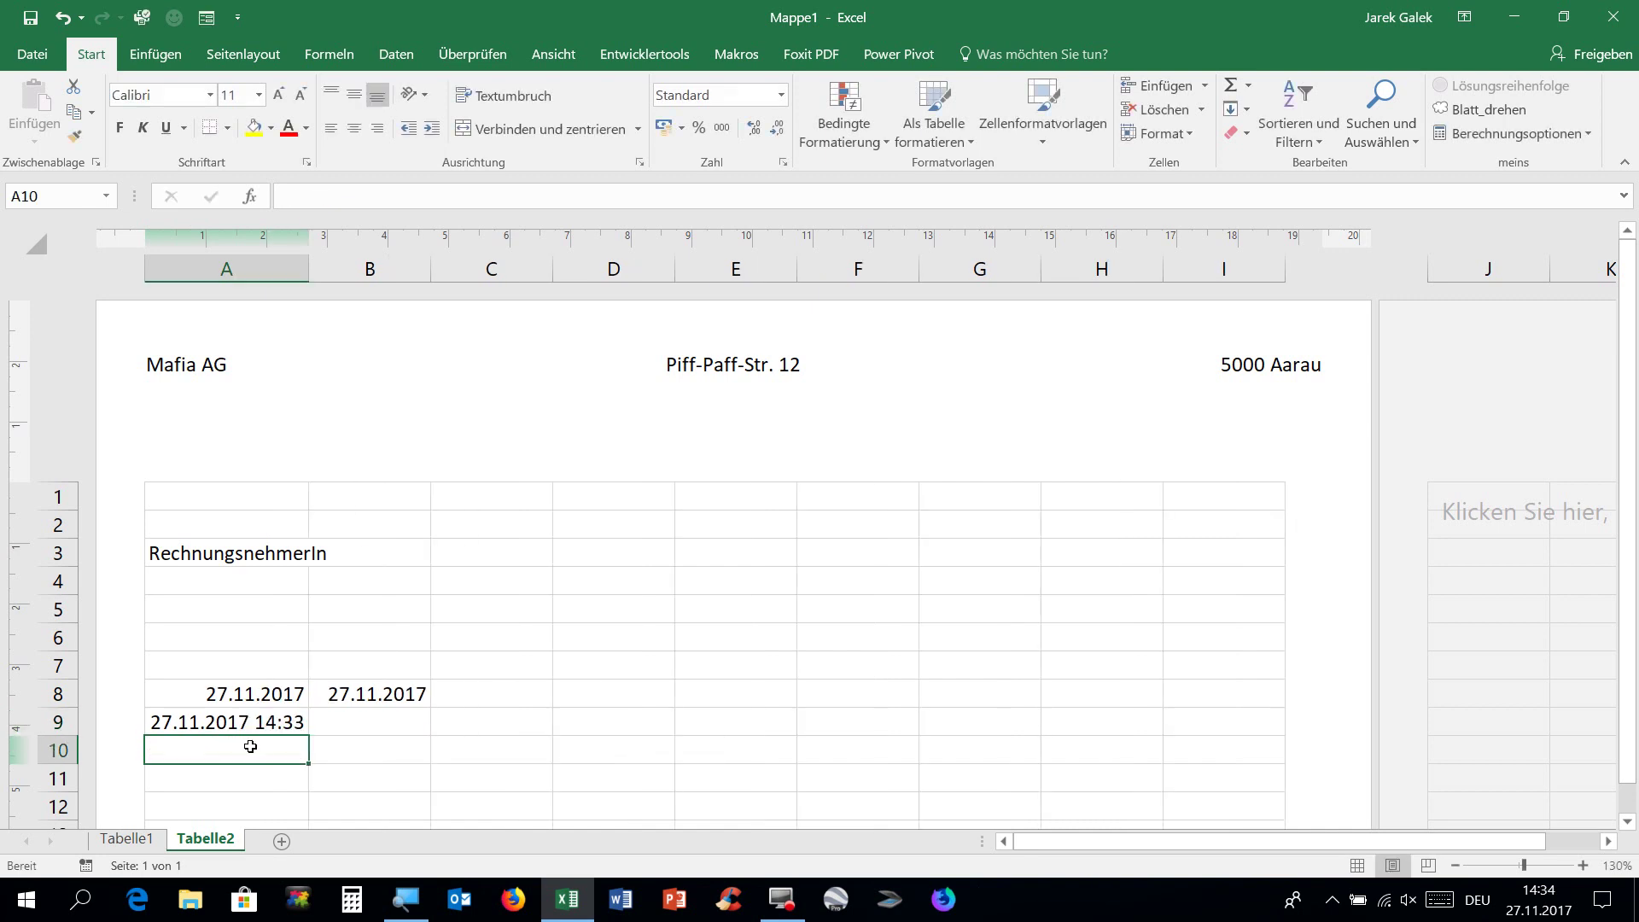
click(255, 726)
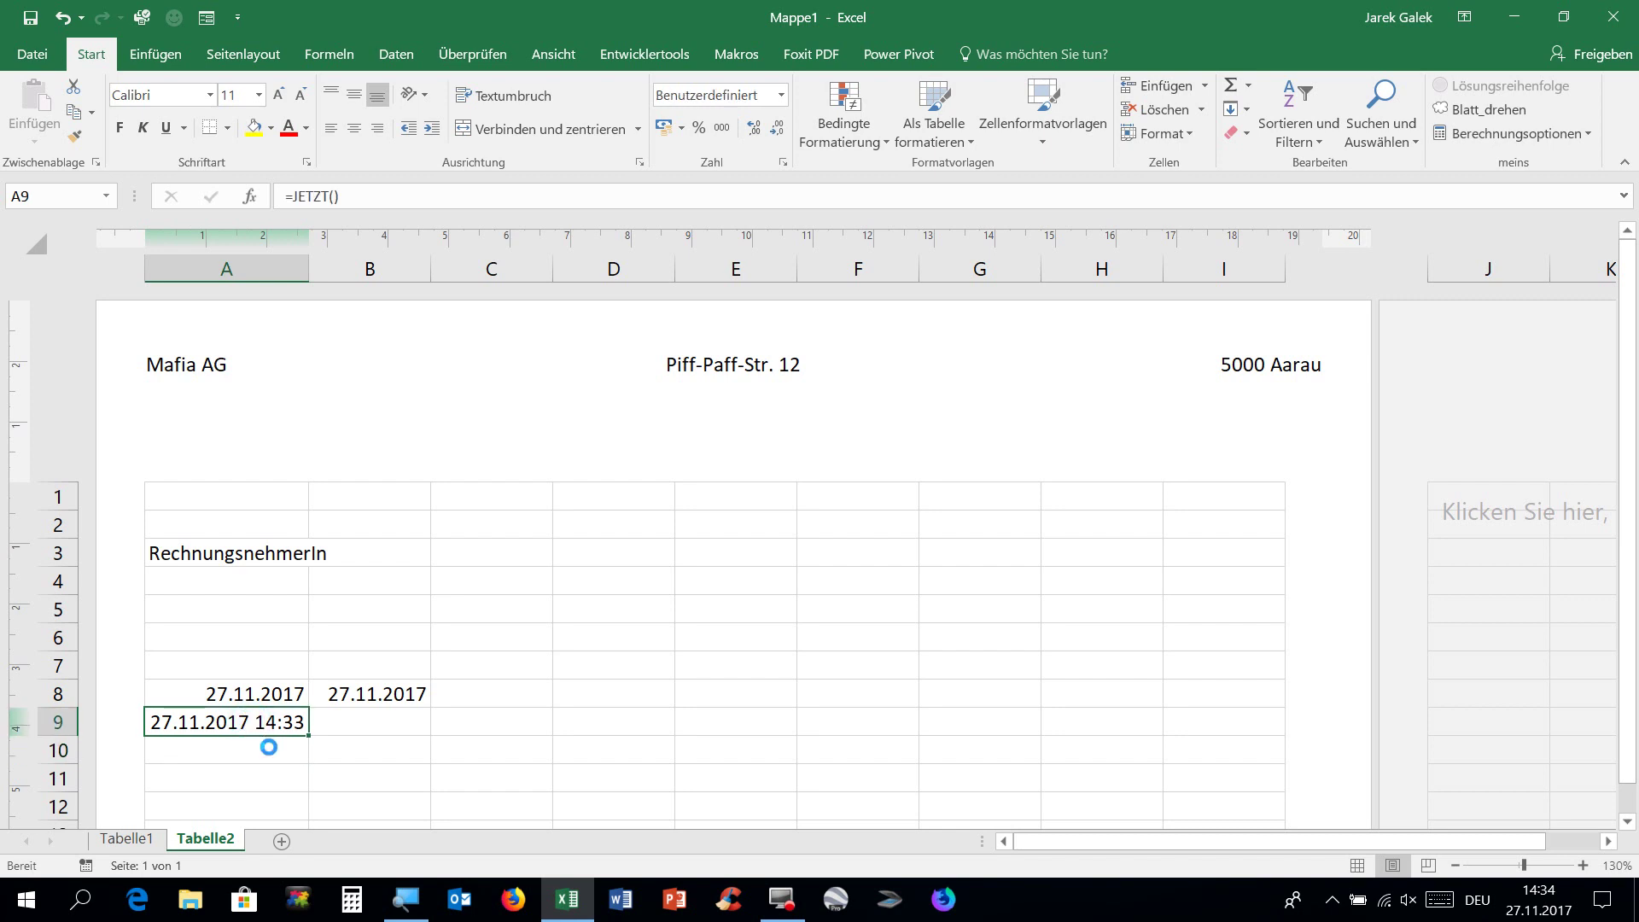
key(ctrl+1)
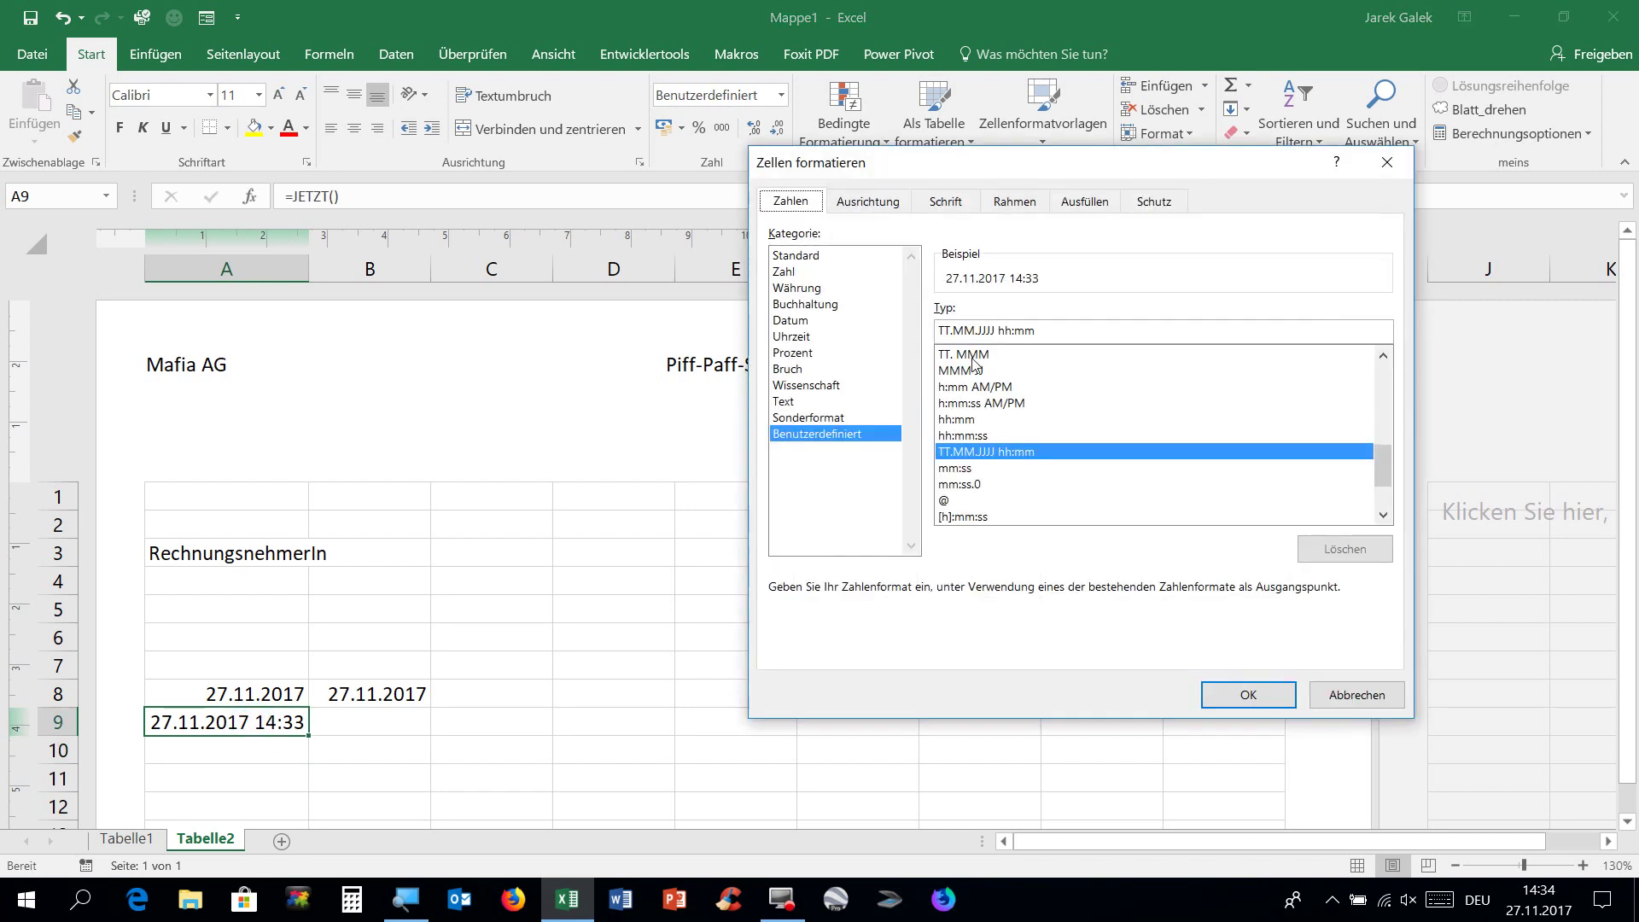
click(1057, 331)
text(:)
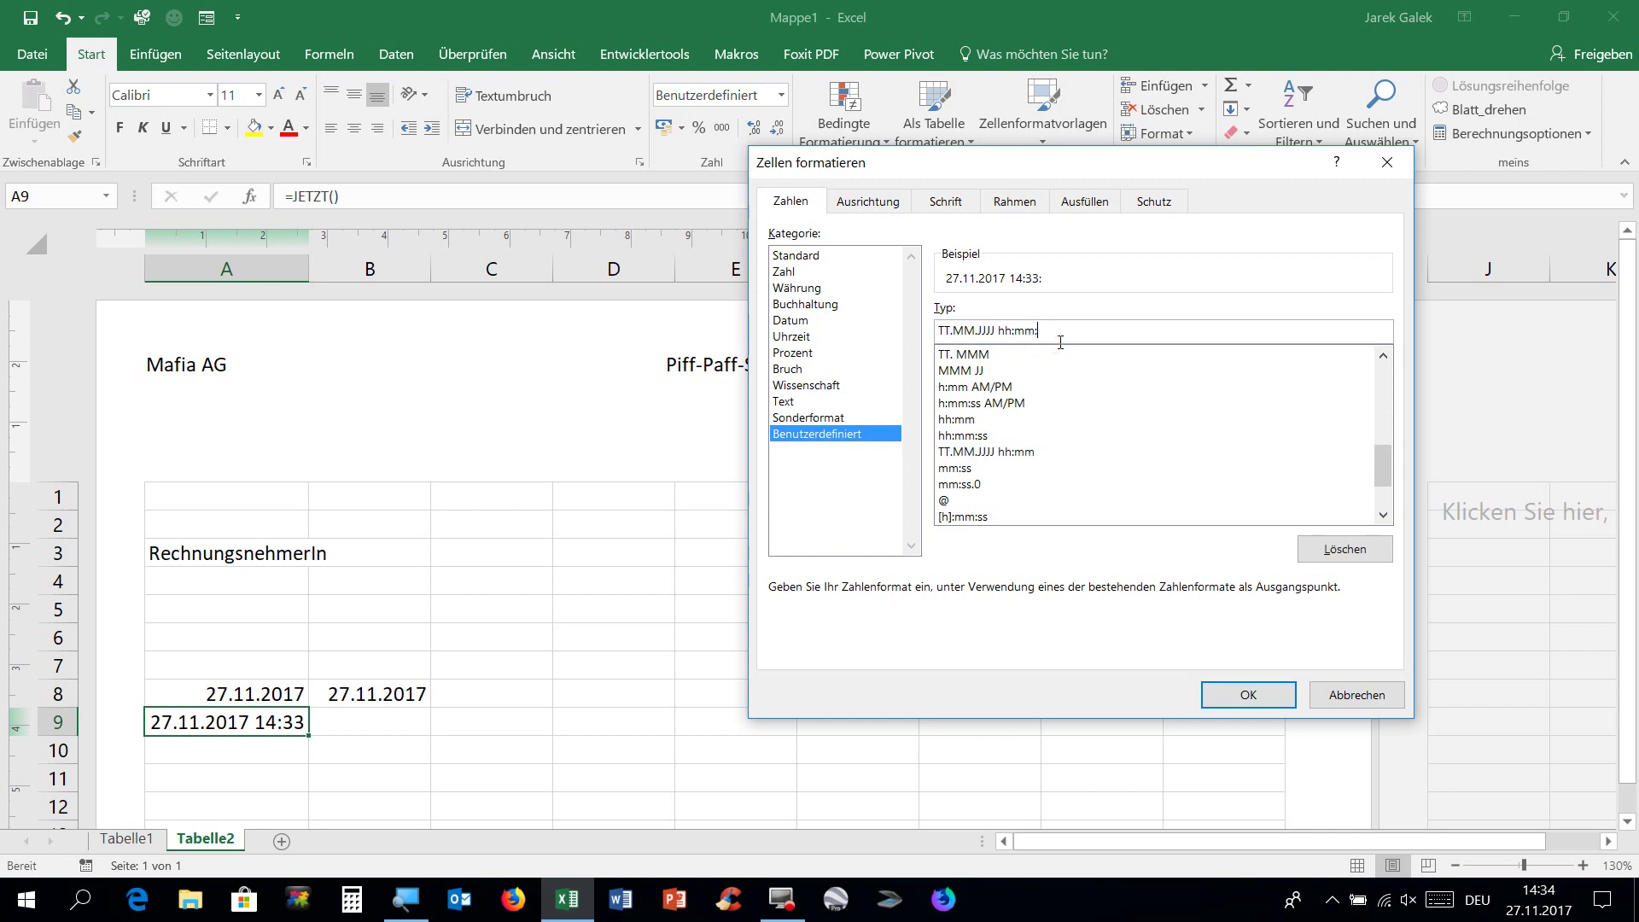
text(ss)
click(1270, 696)
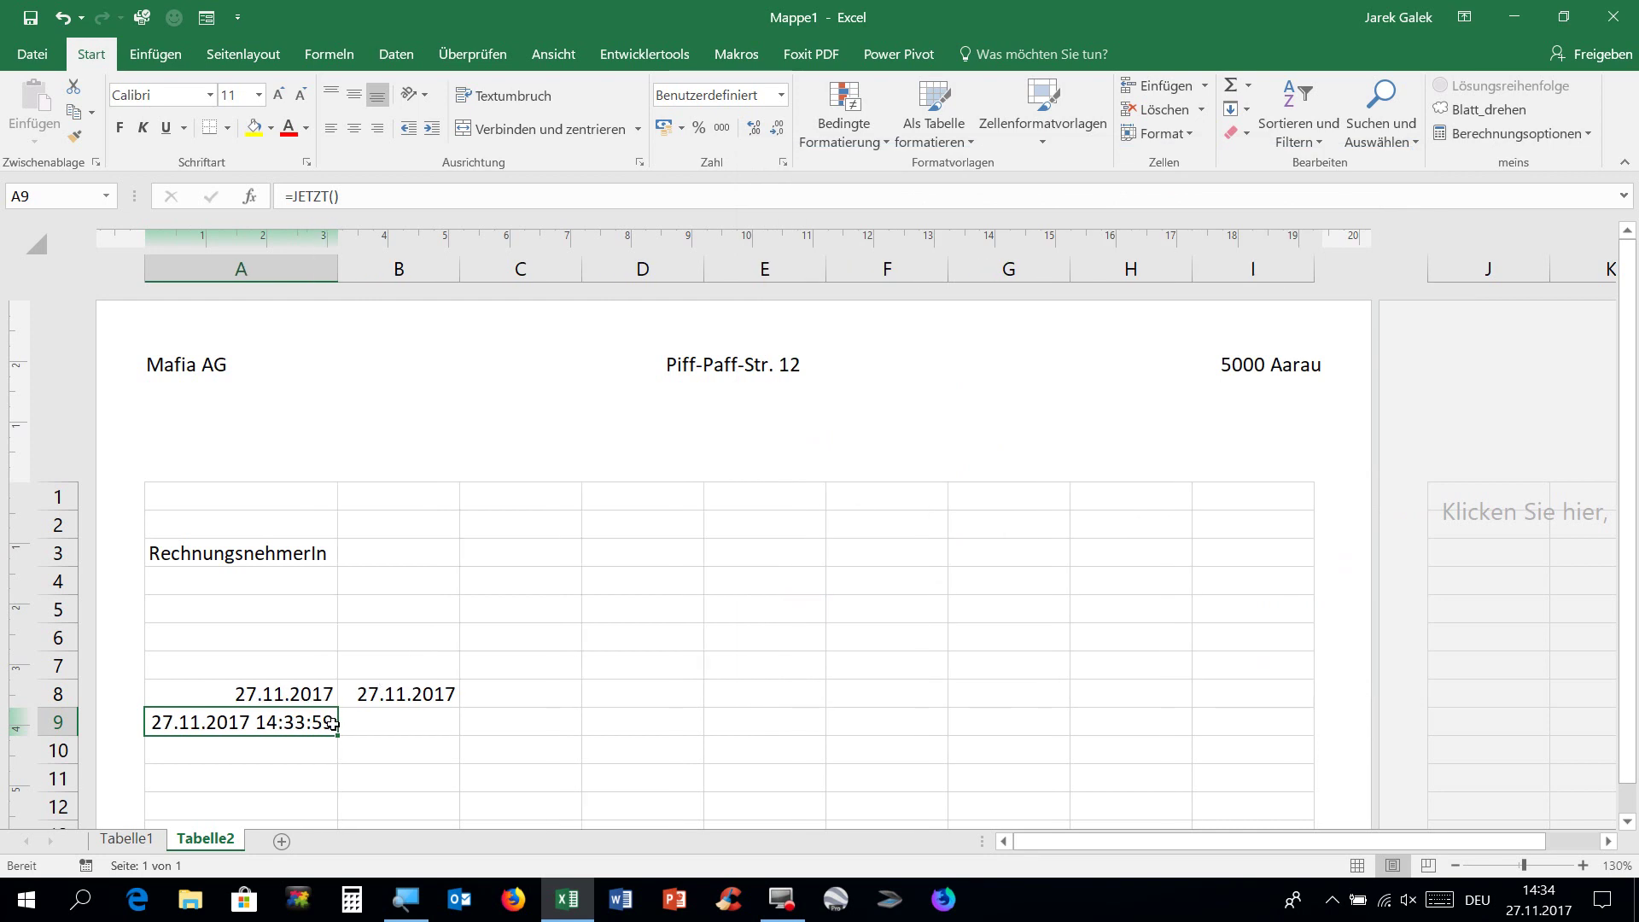
Clear the fixed date in B8 and the date-time in A9
click(414, 722)
click(329, 731)
click(372, 694)
mouse_move(382, 718)
mouse_down()
mouse_move(325, 746)
mouse_move(176, 742)
mouse_up()
click(417, 705)
key(Delete)
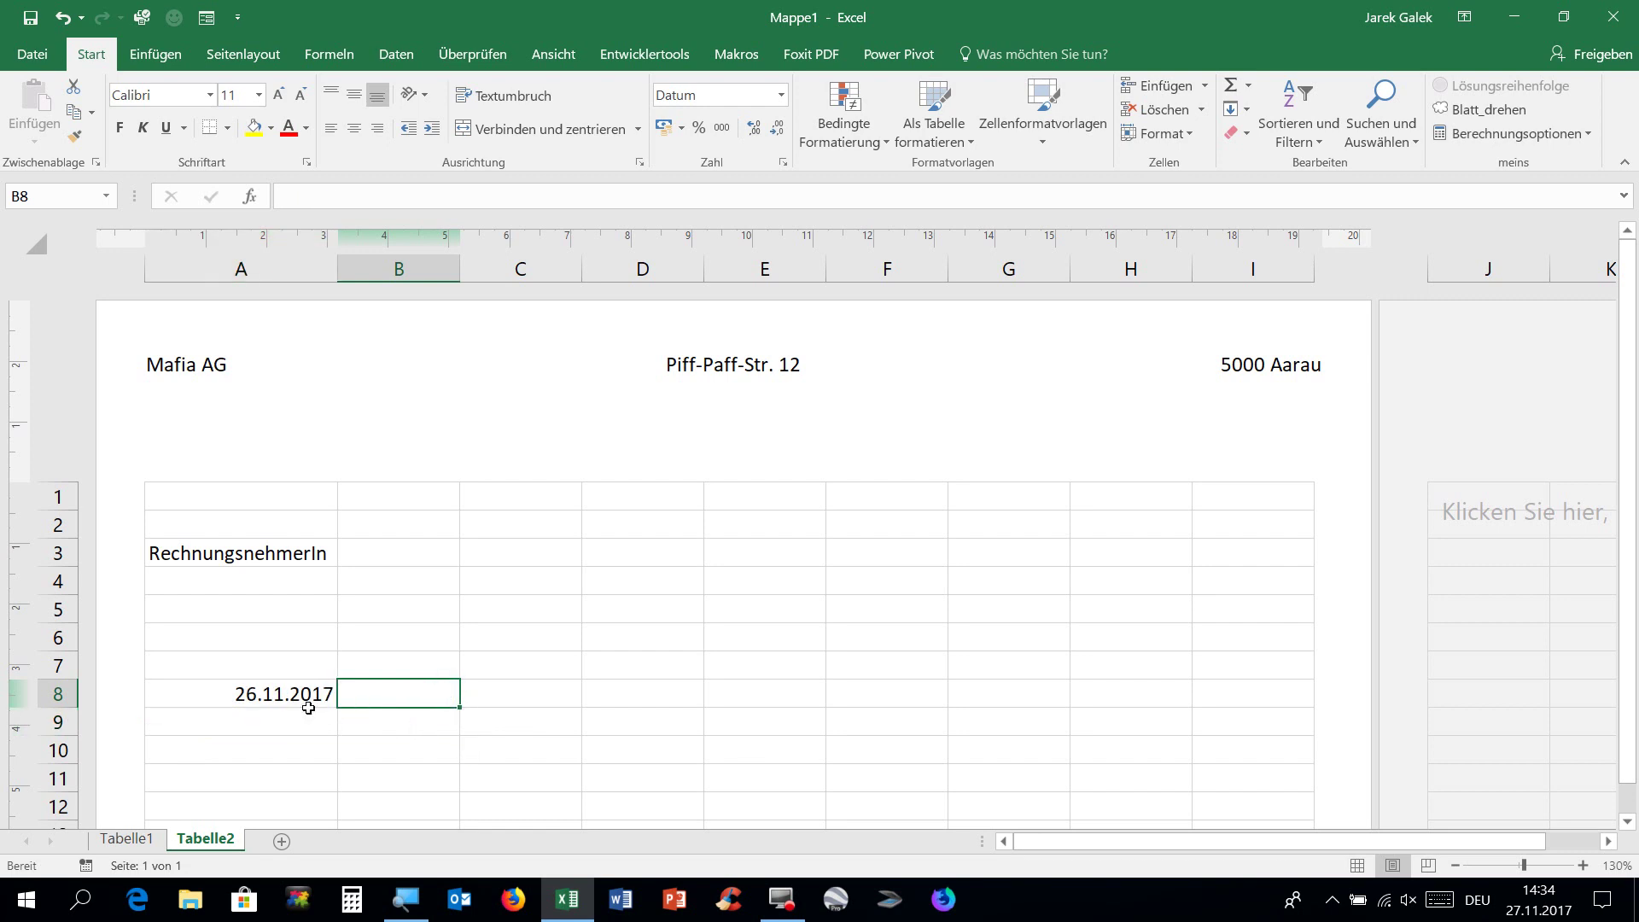
Re-confirm A8 as 27.11.2017 and move down toward the table header row
click(314, 706)
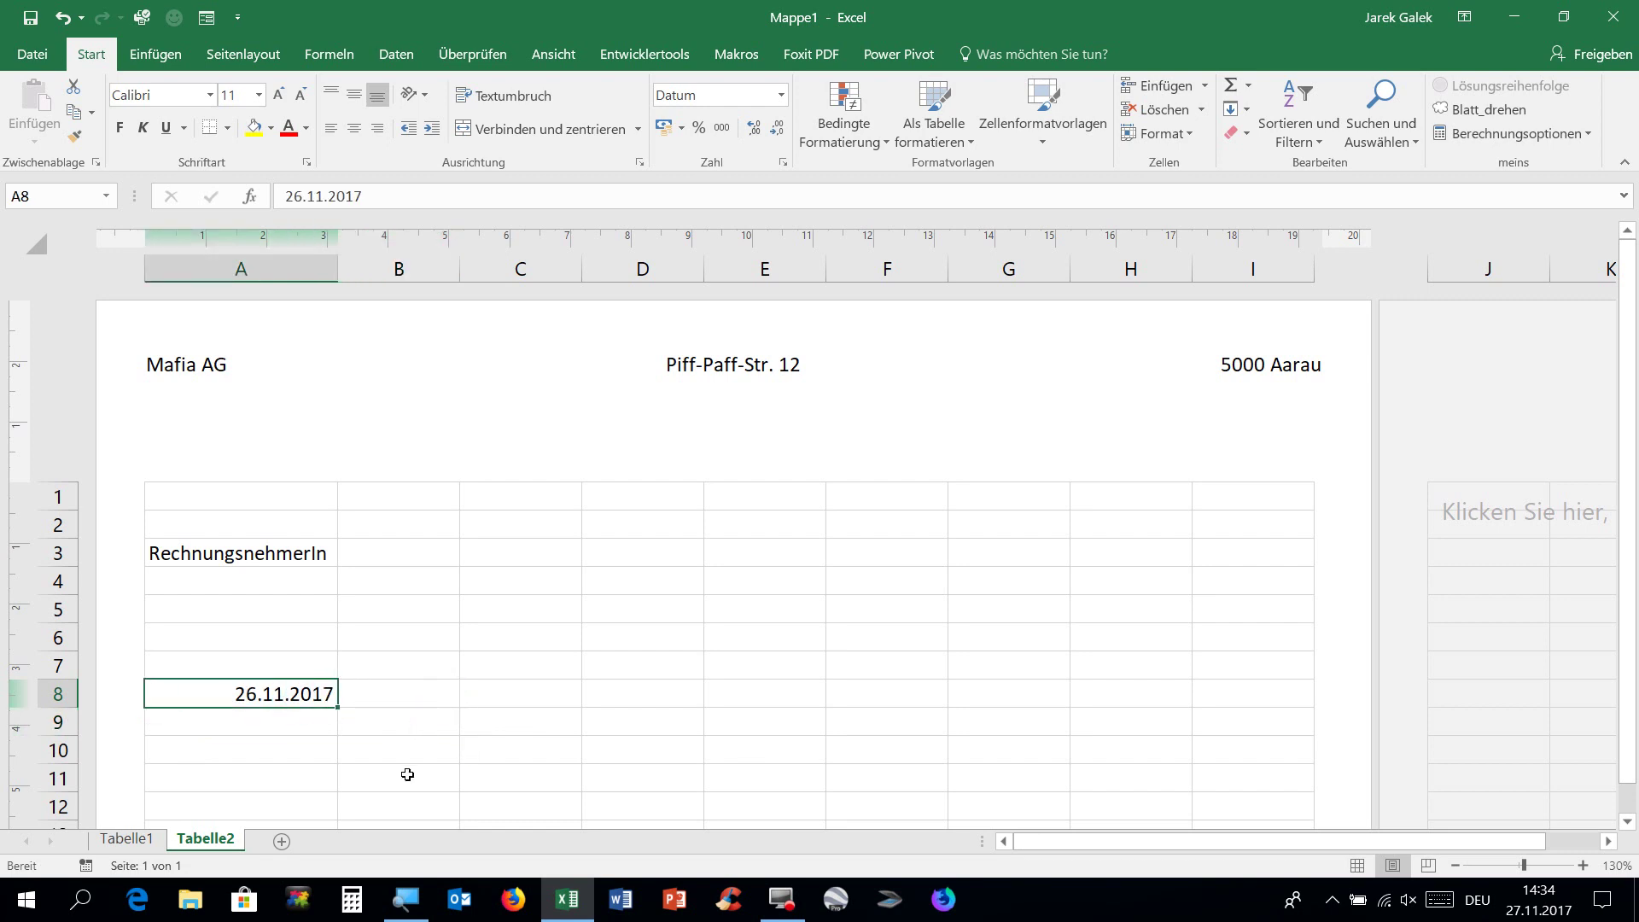
key(ctrl+period)
key(Return)
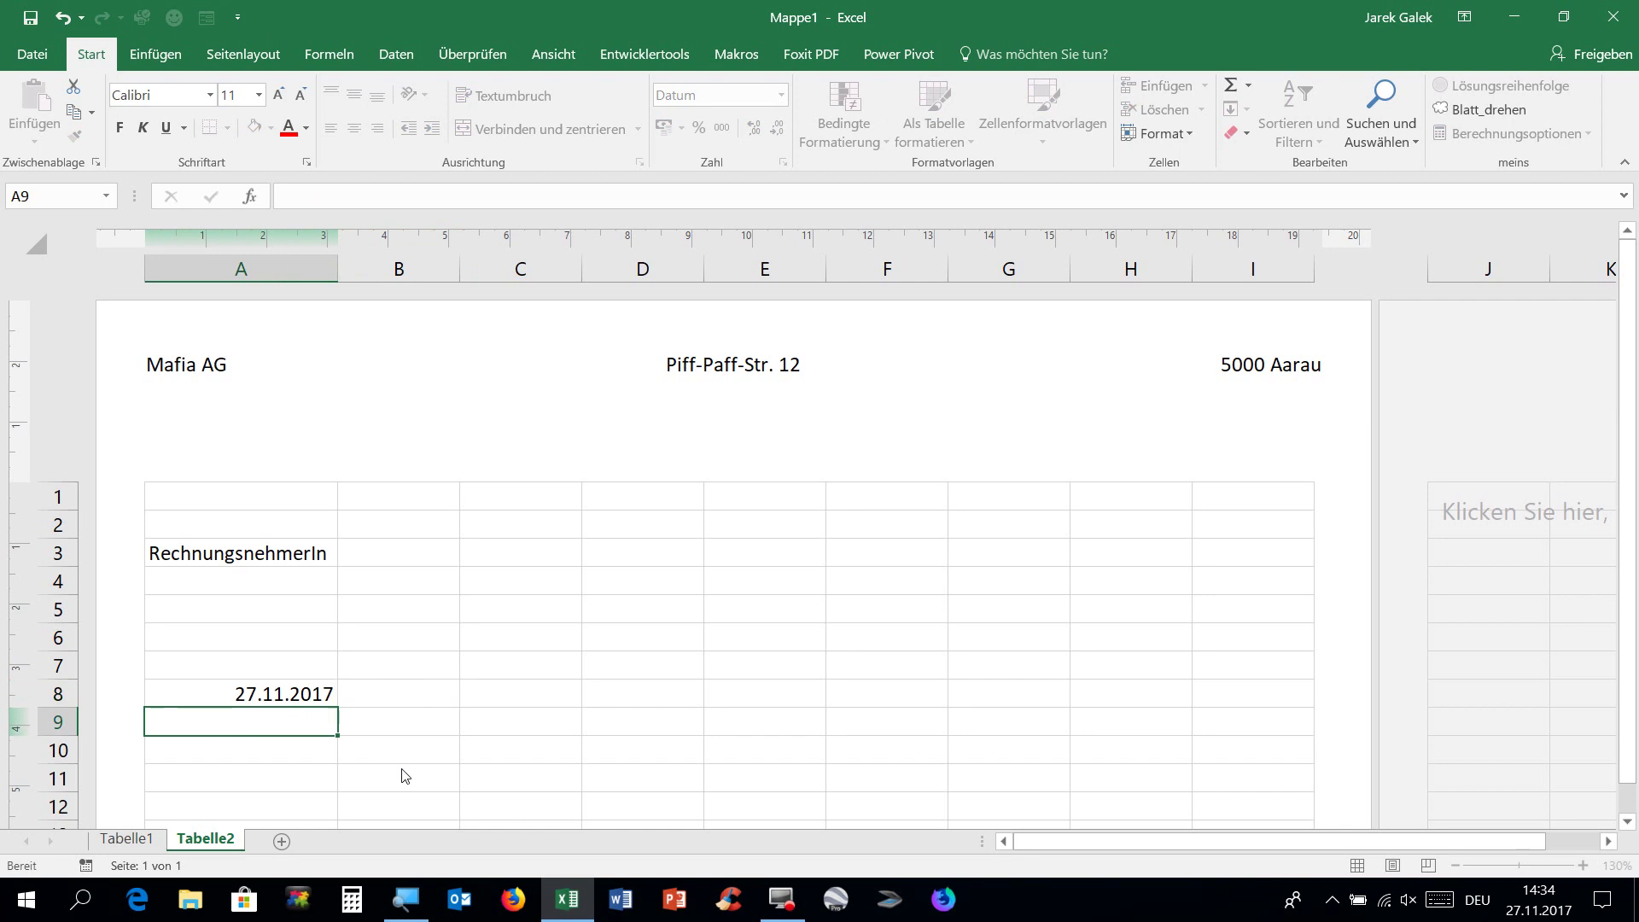
scroll(332, 776, down, 3)
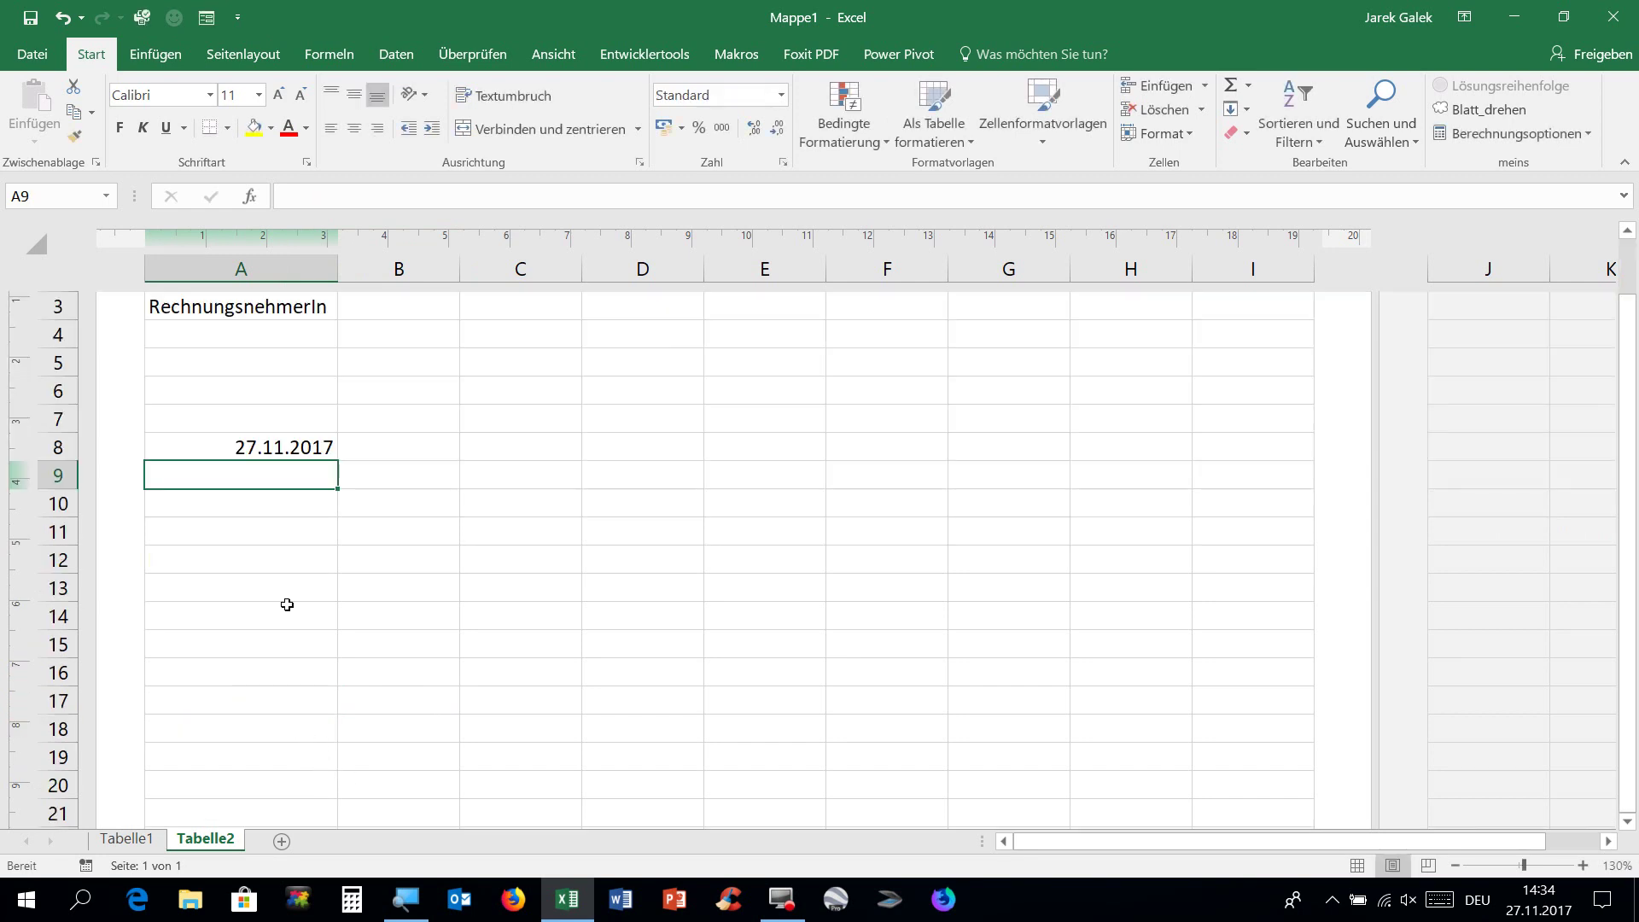
click(266, 520)
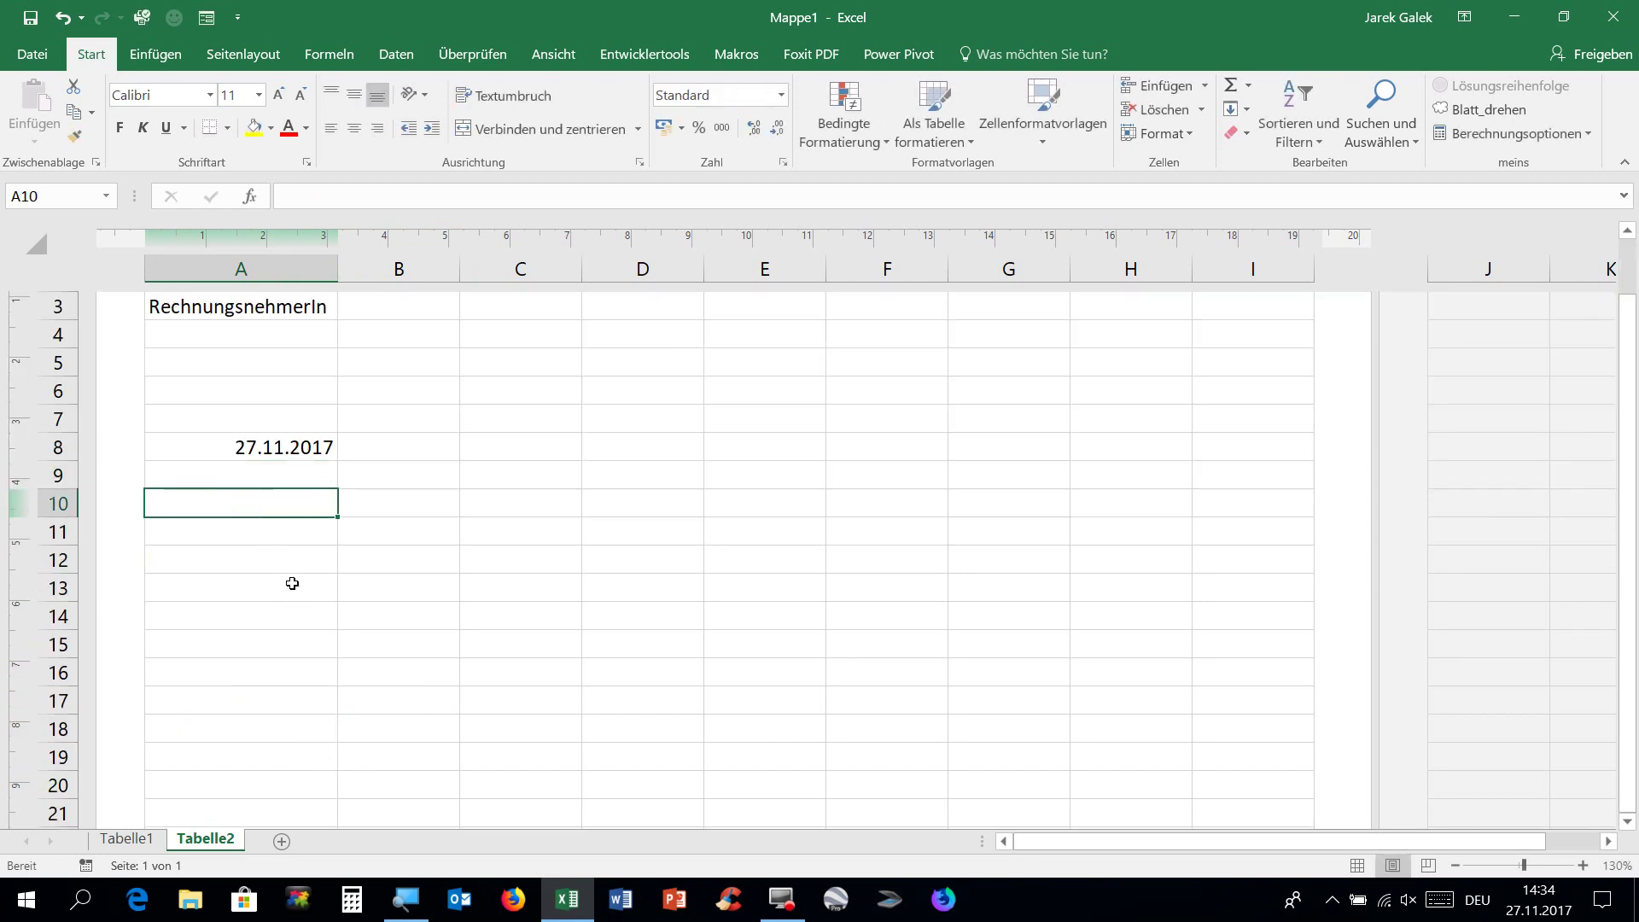
Enter the headings Nr., Artikel, Menge, Einheit, Preis/Einheit and Total across A11:F11
click(287, 534)
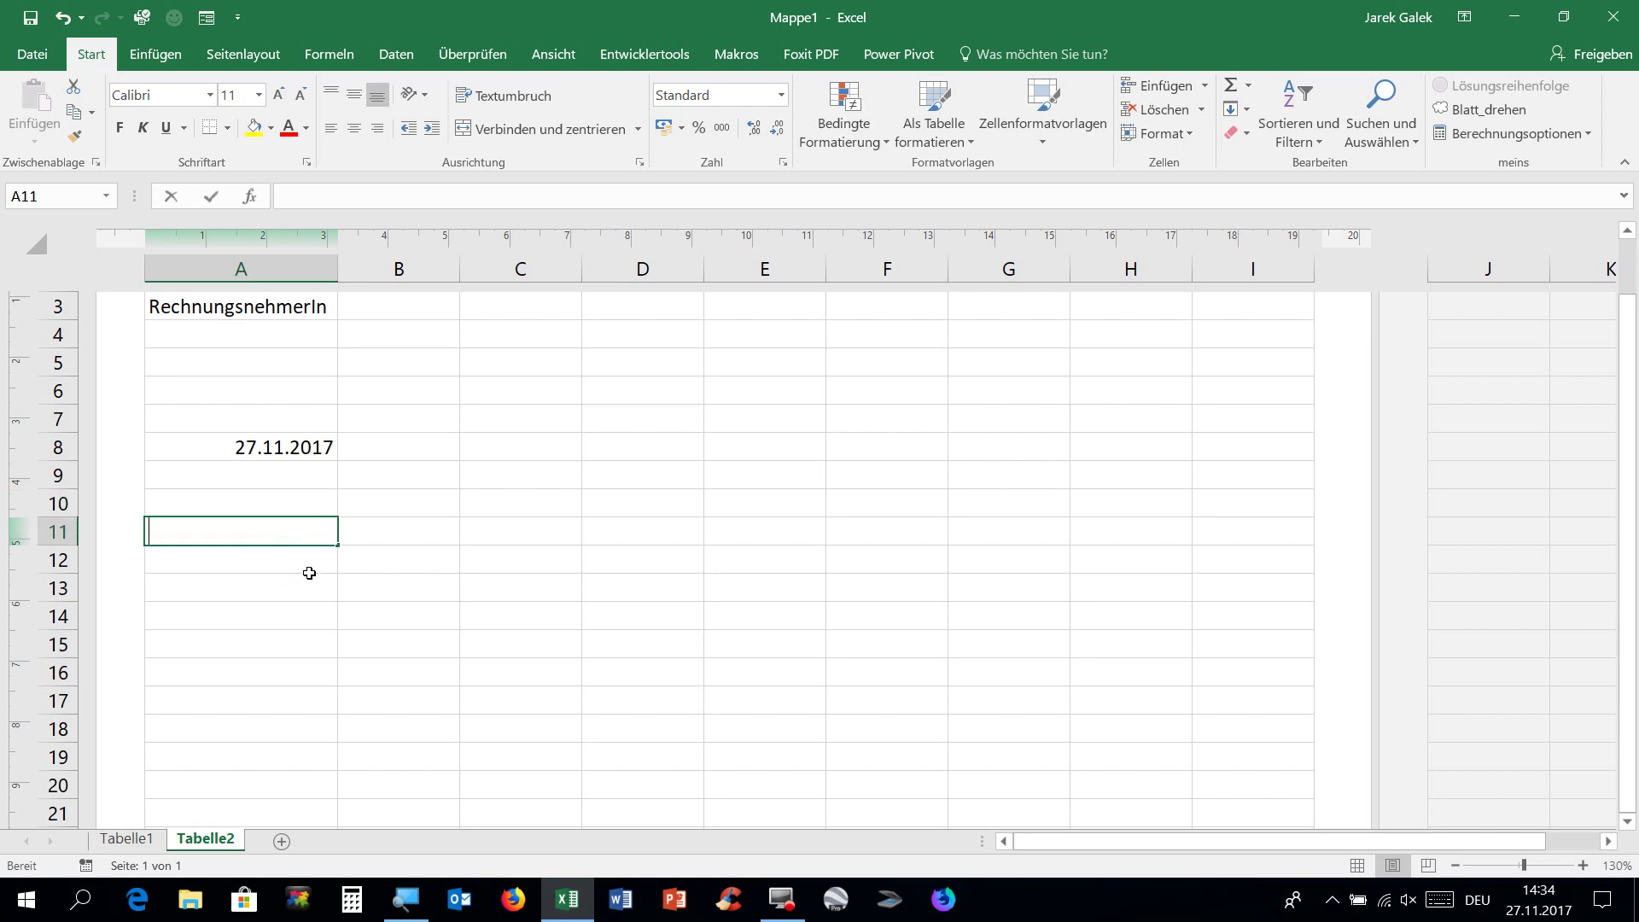
text(Nr.)
key(Tab)
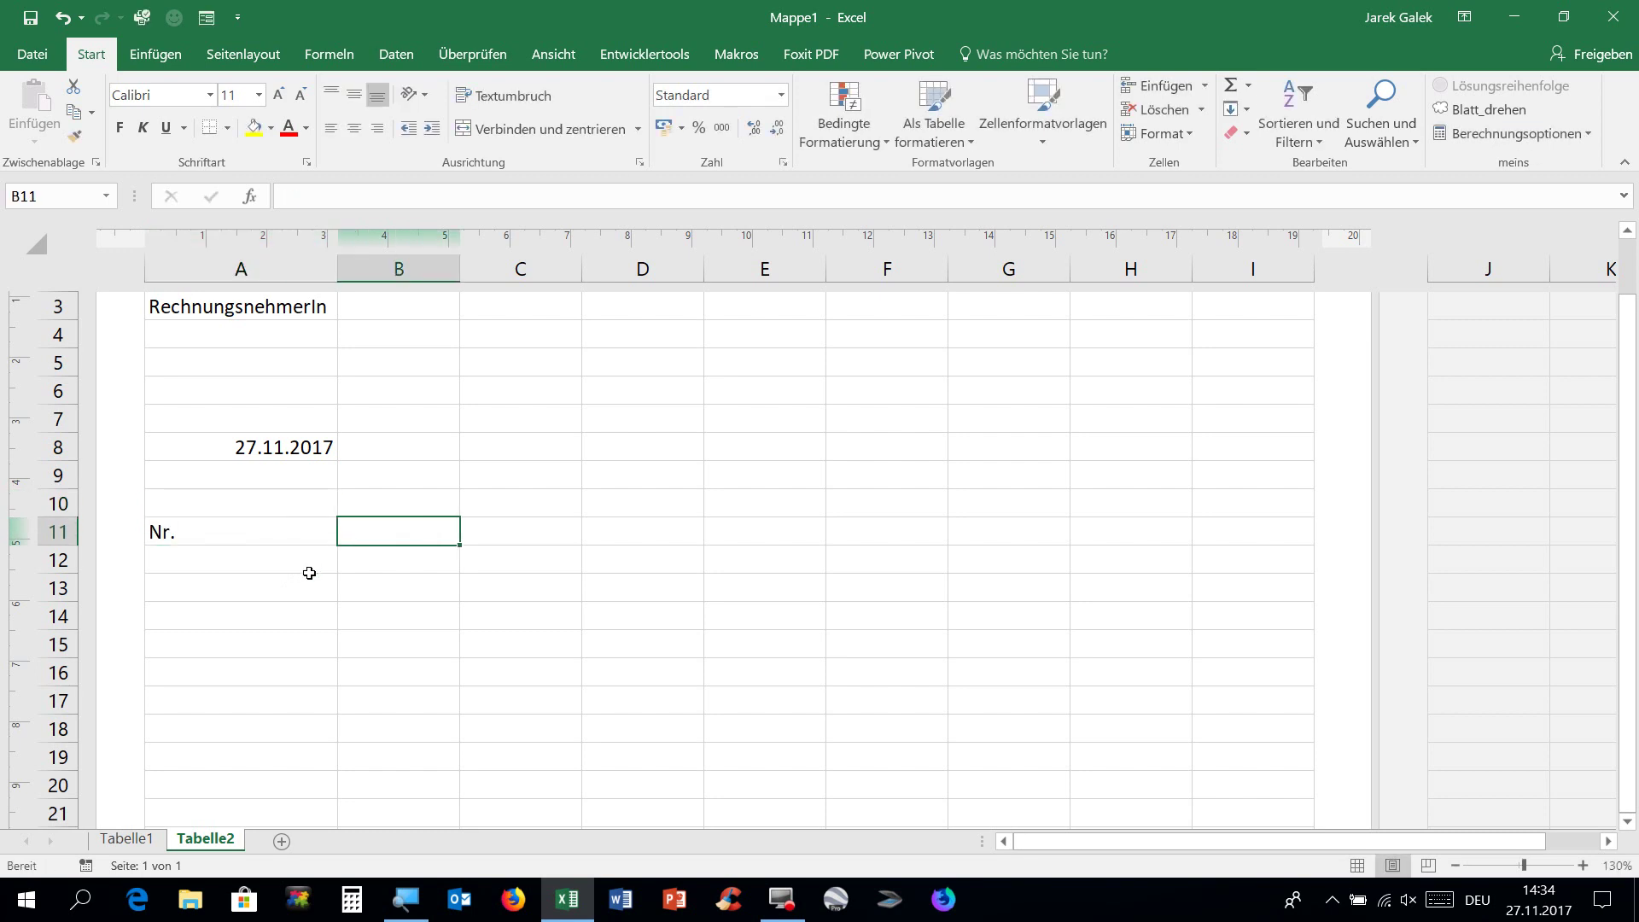
text(Artikel)
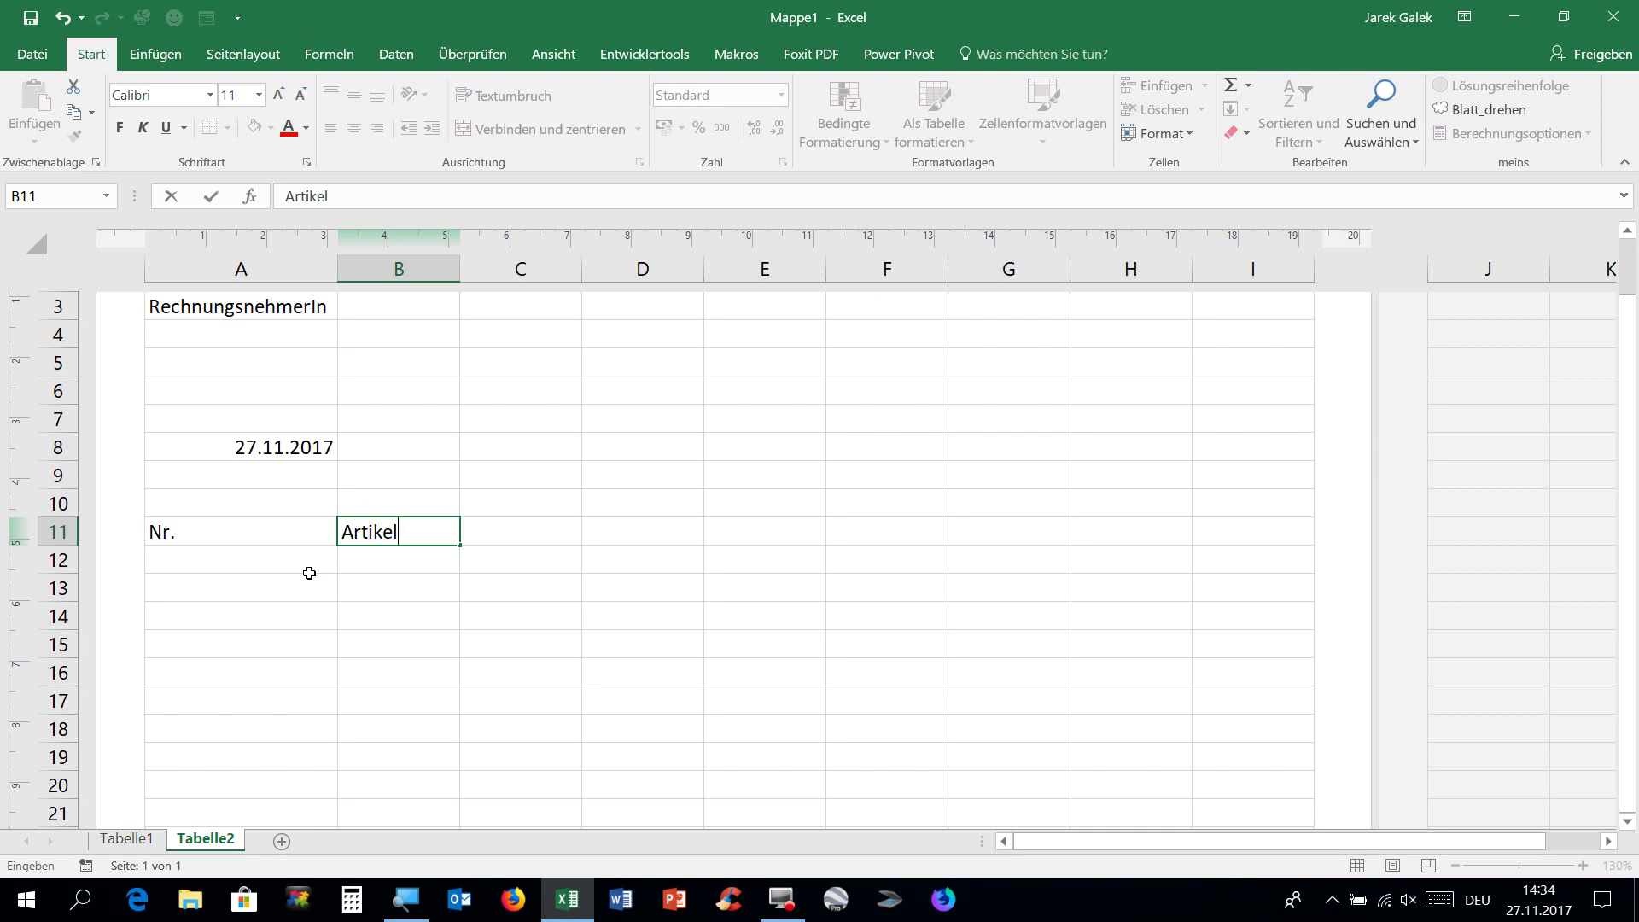
key(Tab)
text(Menge)
key(Tab)
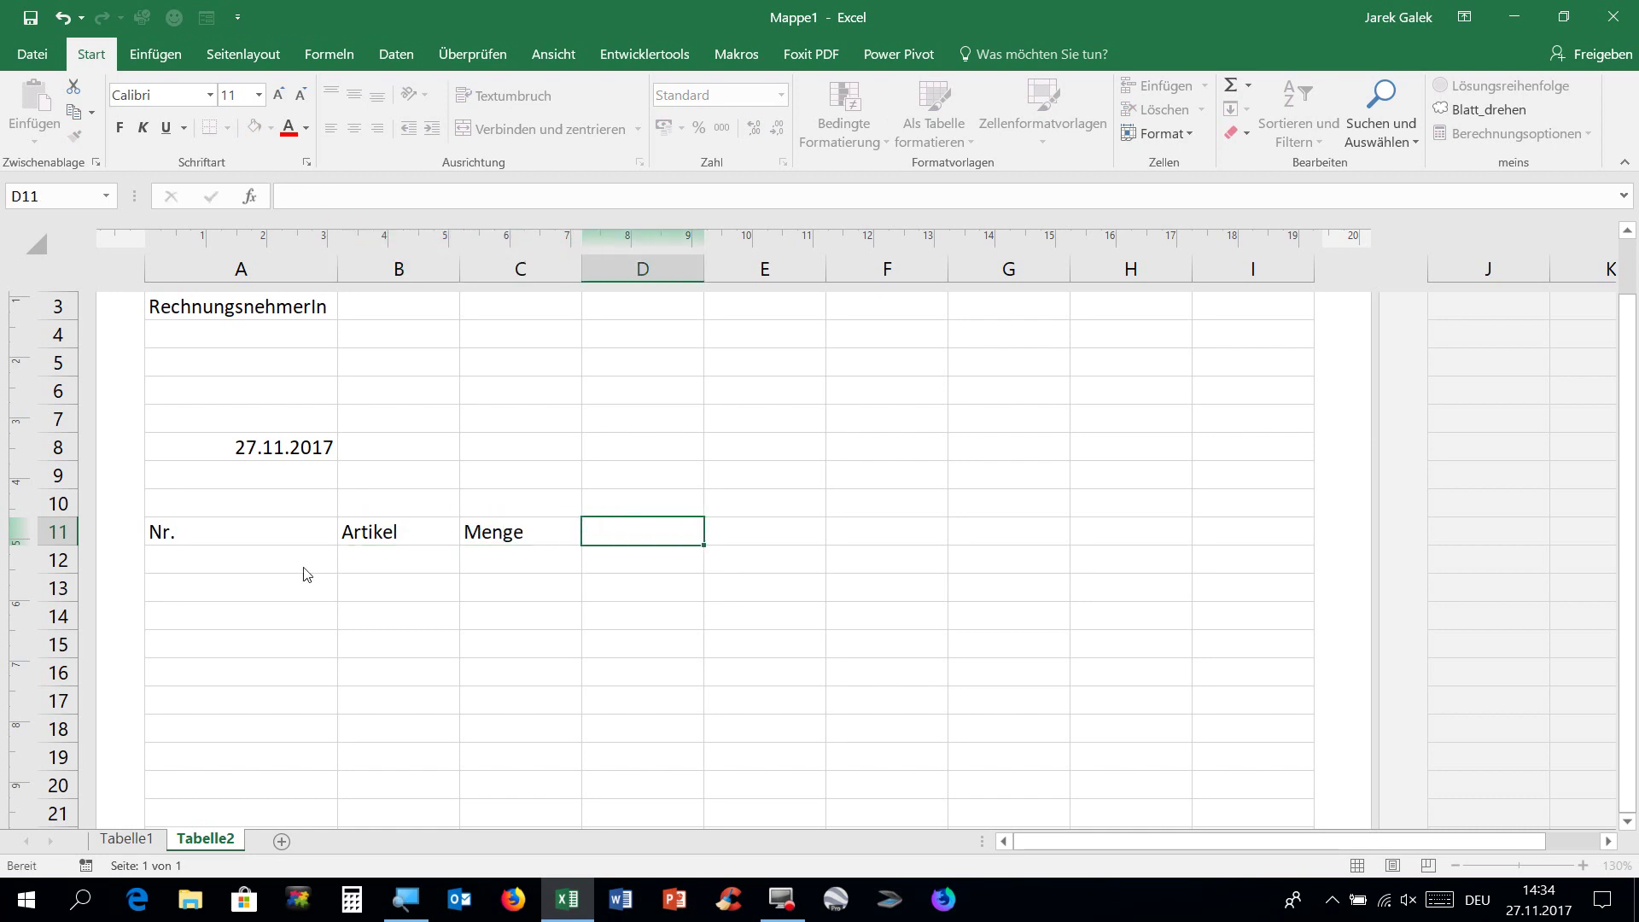
text(Einheit)
key(Tab)
text(Preu)
key(BackSpace)
text(is/Einheit)
key(Tab)
text(Tota)
key(Return)
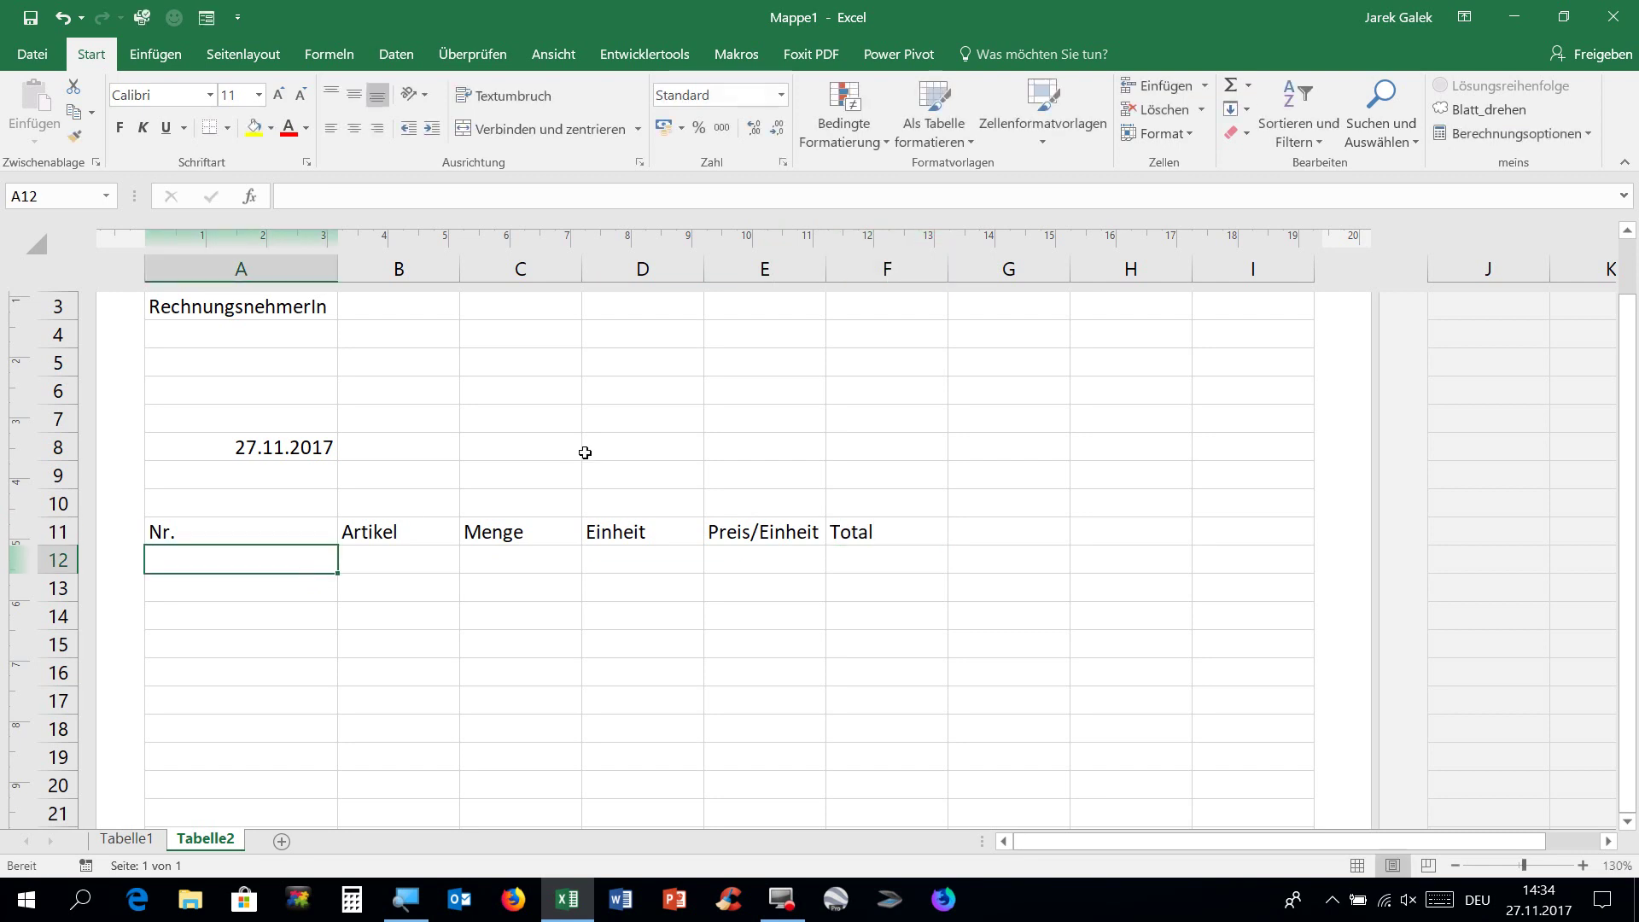
Widen column B for item names and give price columns E–F an accounting number format
drag(460, 270, 534, 279)
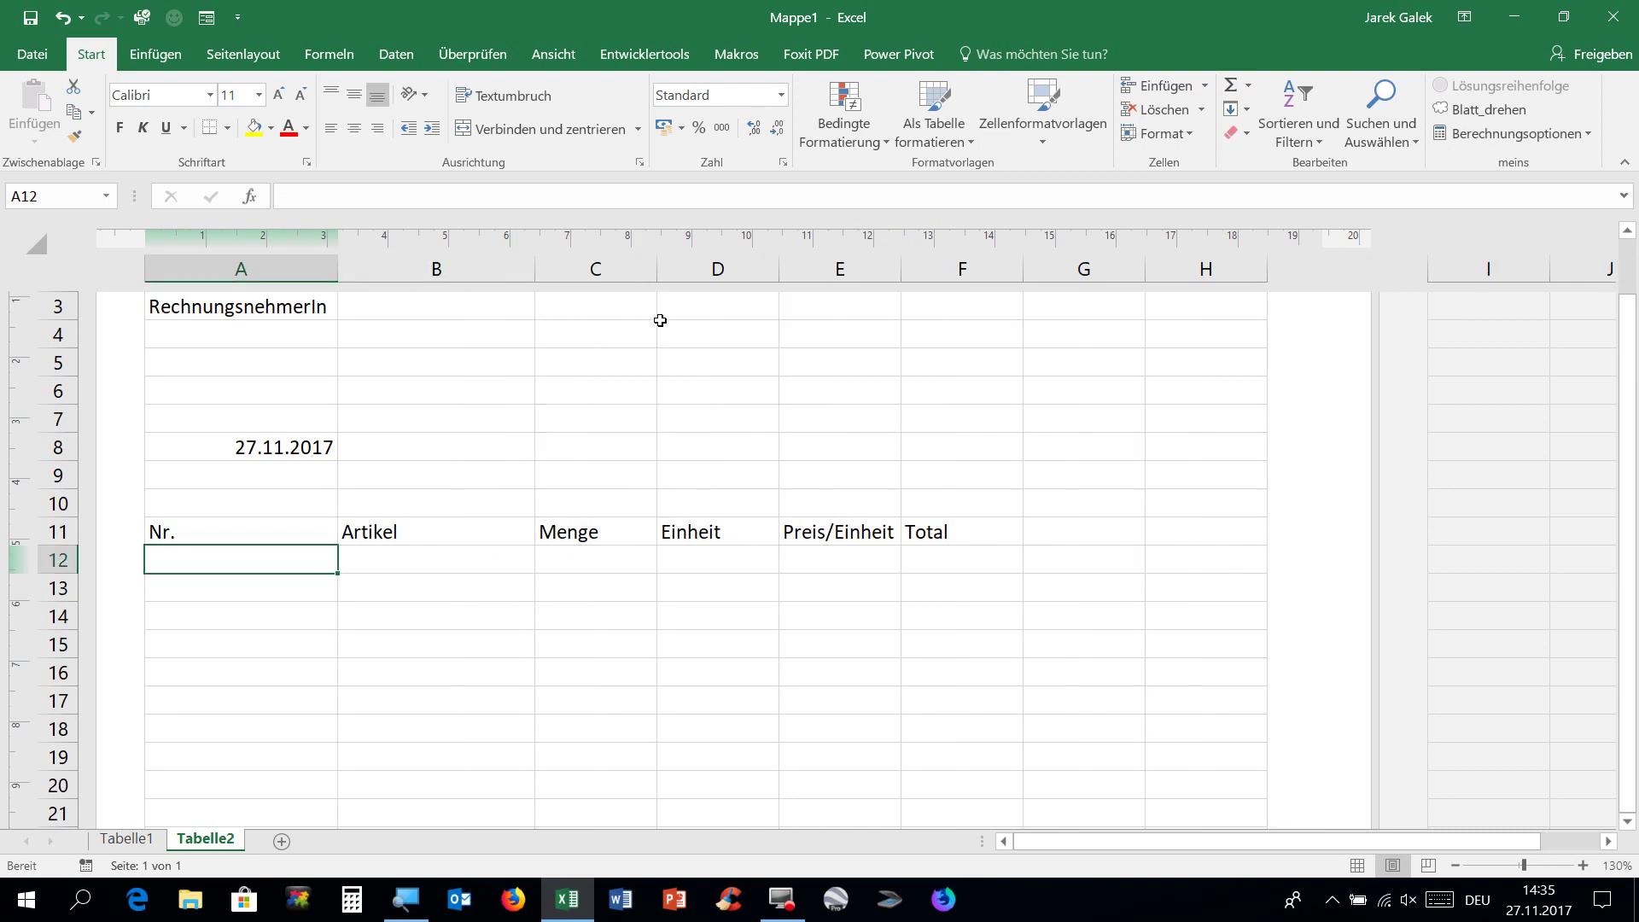
drag(831, 284, 910, 285)
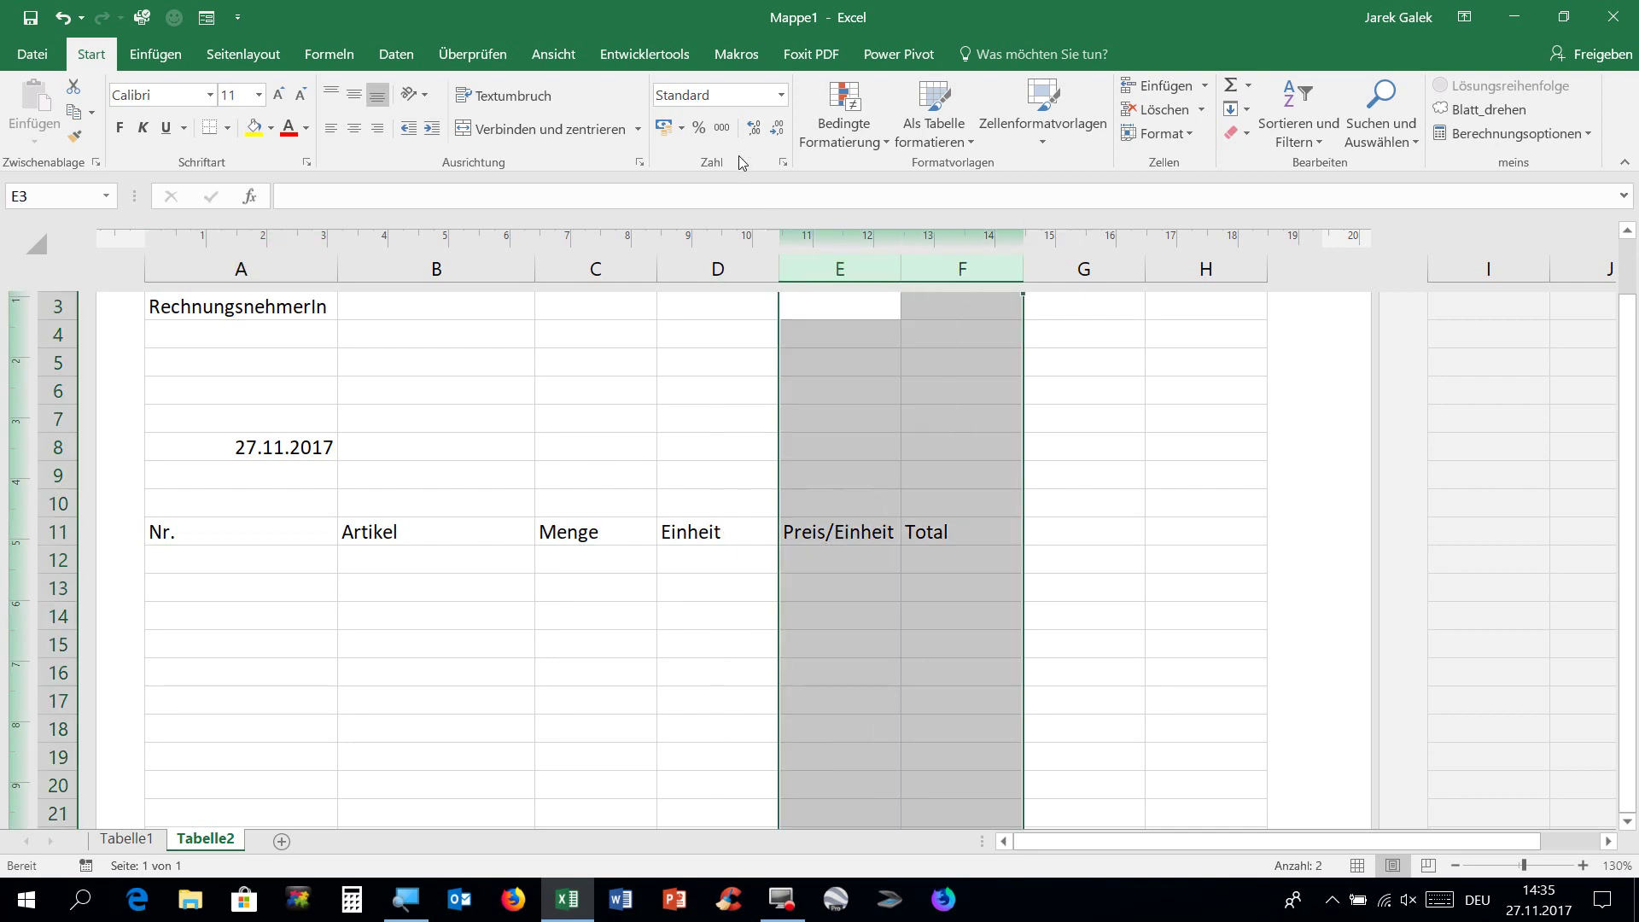
click(724, 130)
click(861, 551)
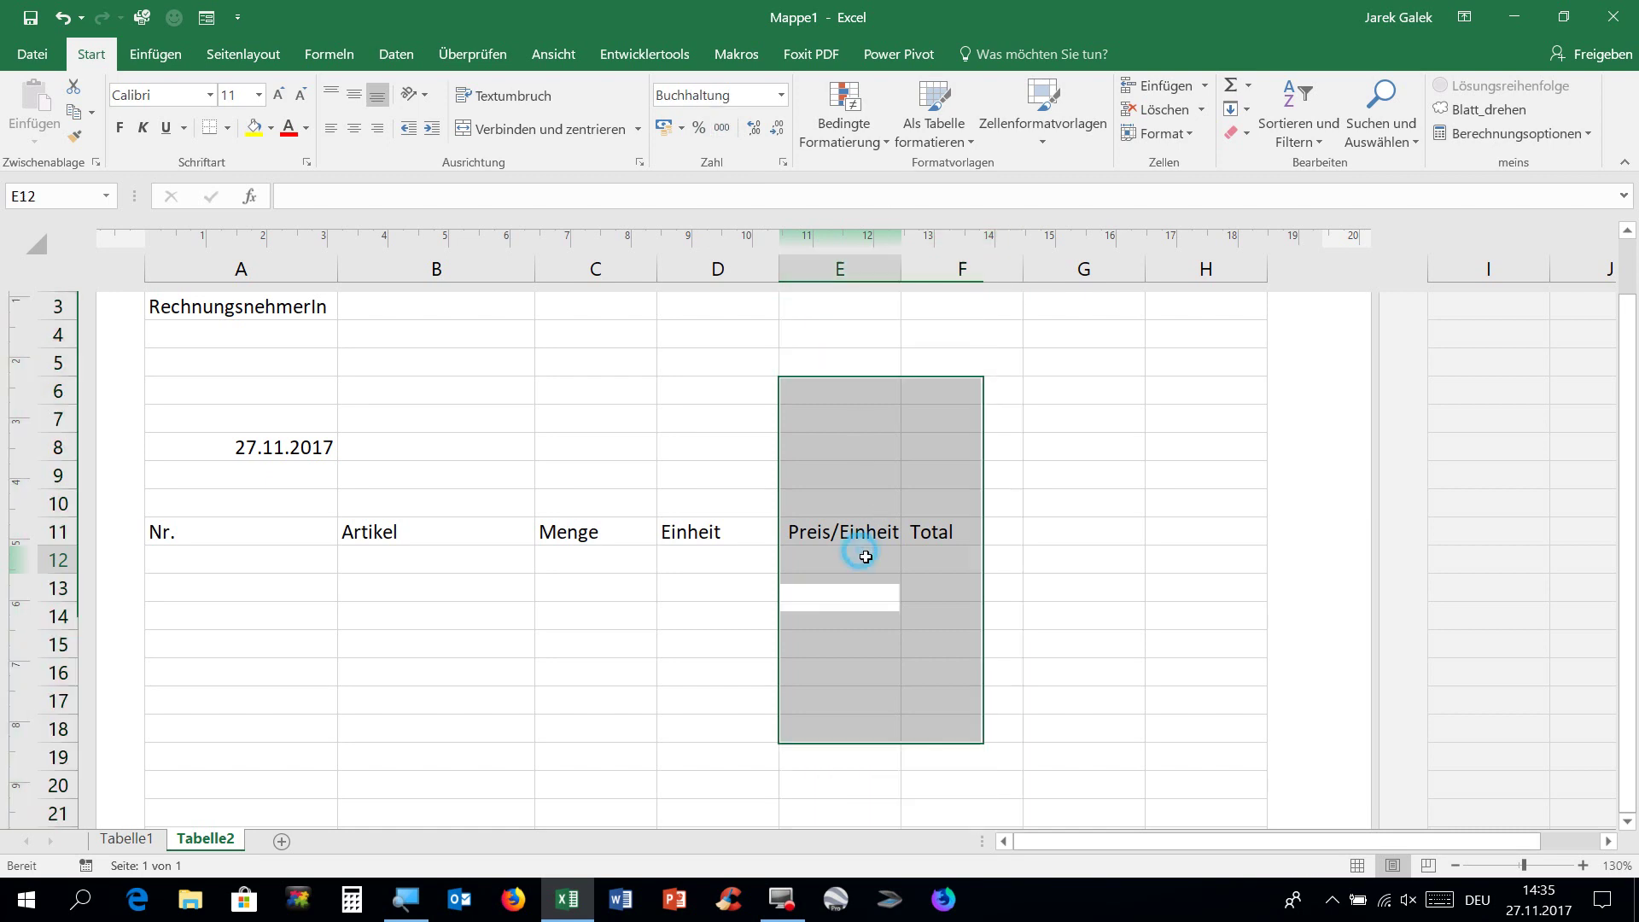
Make header row 11 taller, about 47 pixels, and select the row
drag(69, 545, 69, 563)
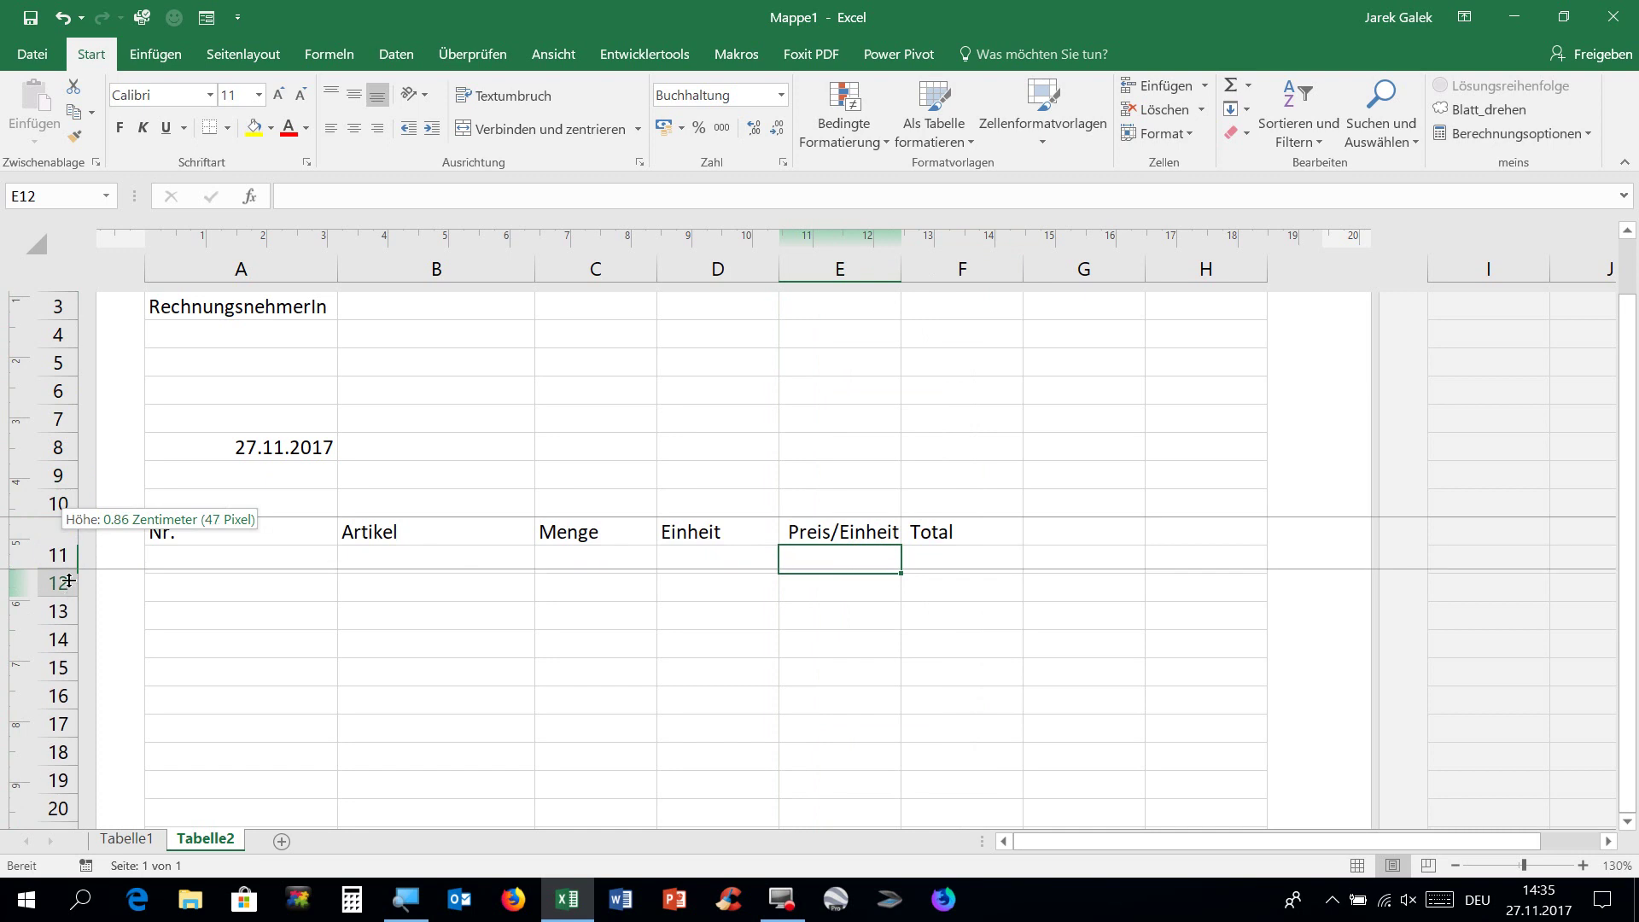
drag(67, 575, 72, 578)
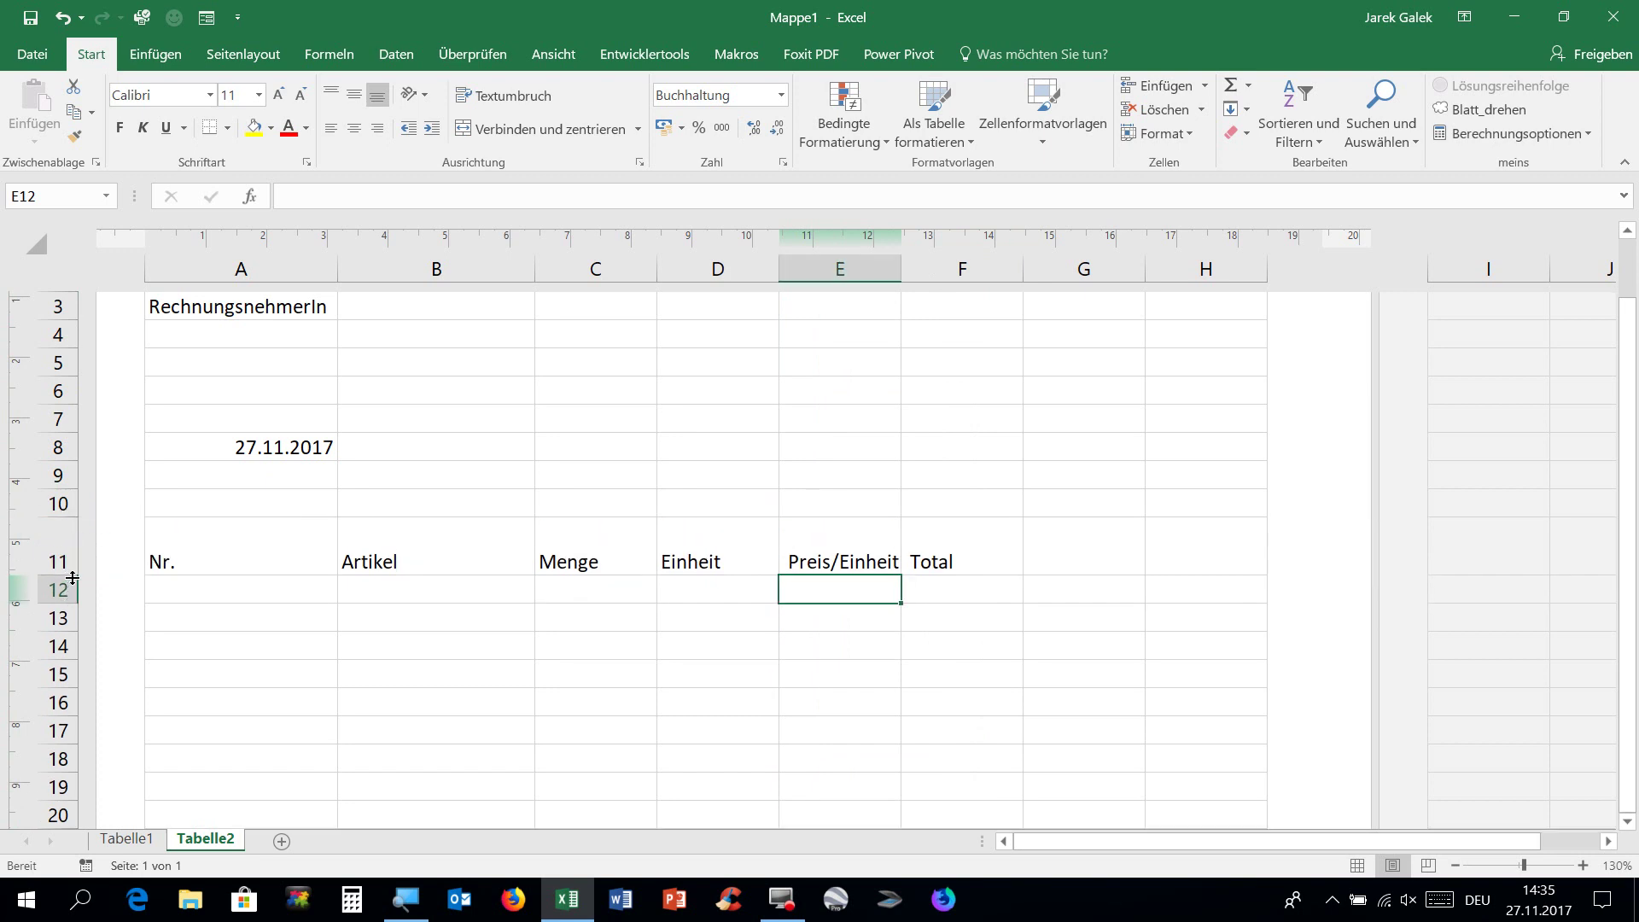
click(72, 562)
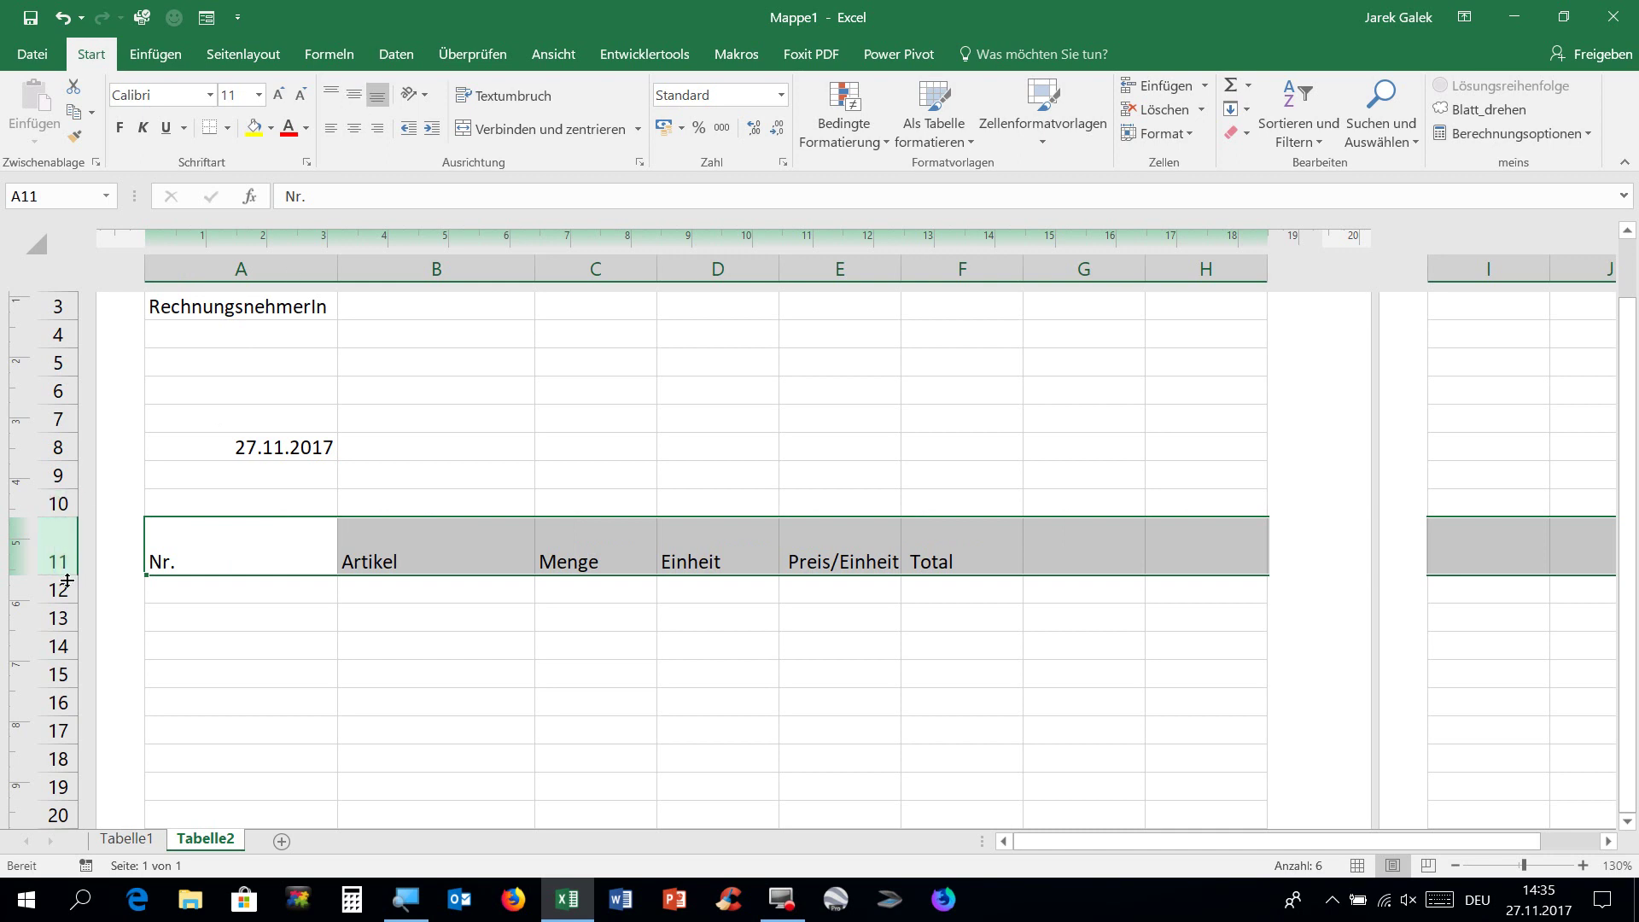
Enlarge row 11 further and centre its headings vertically and horizontally with wrap text on
drag(67, 580, 67, 589)
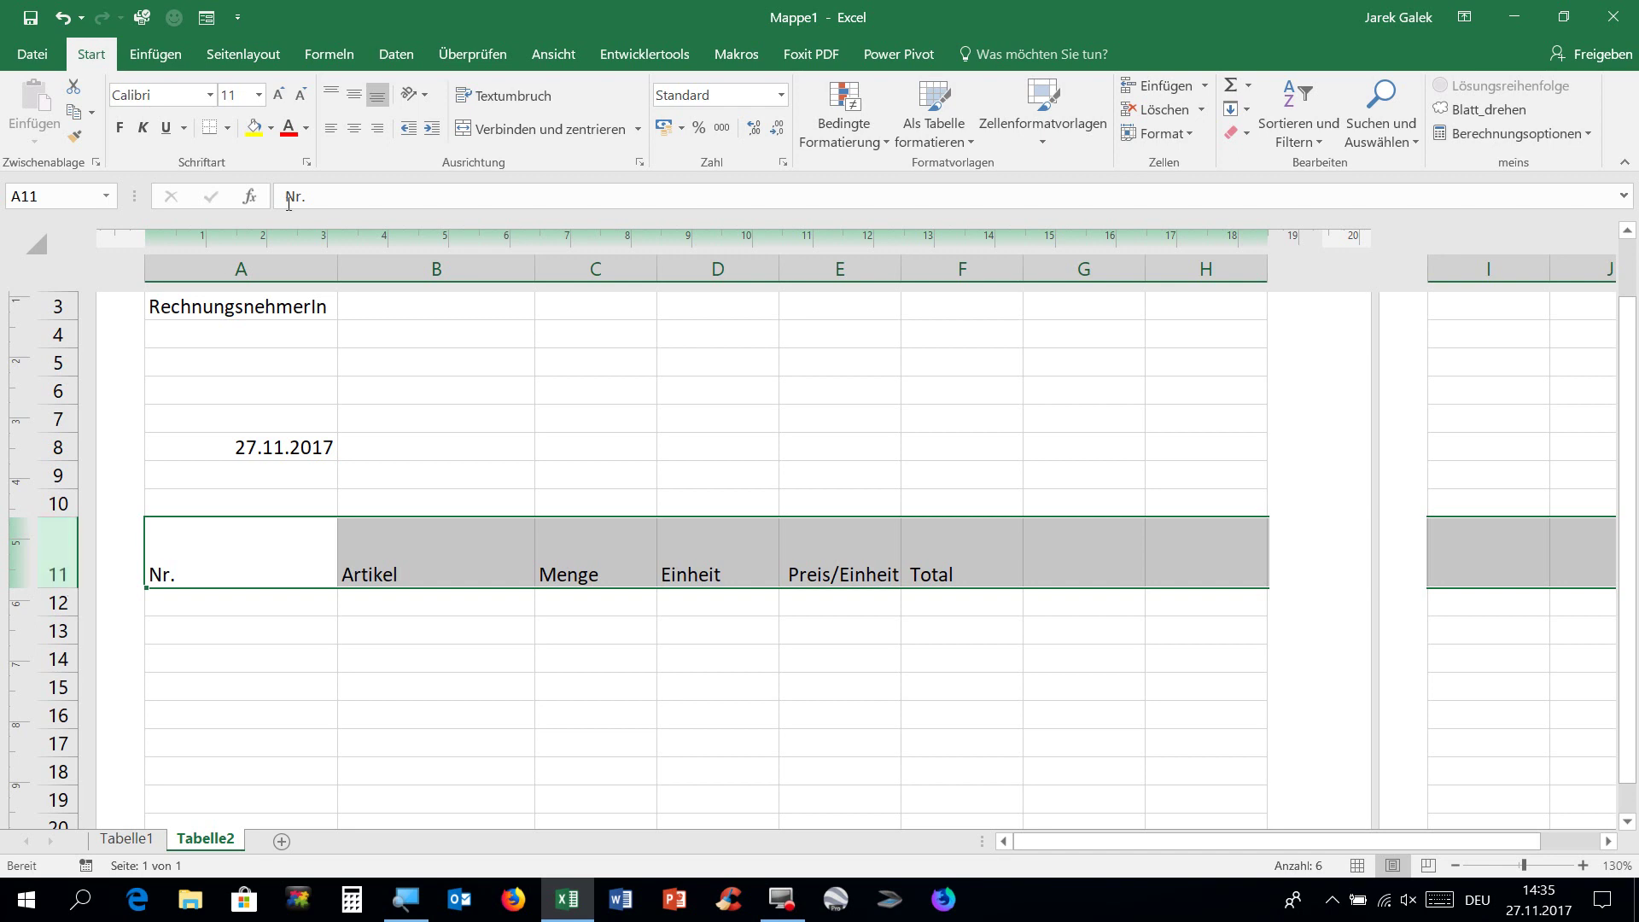
click(356, 96)
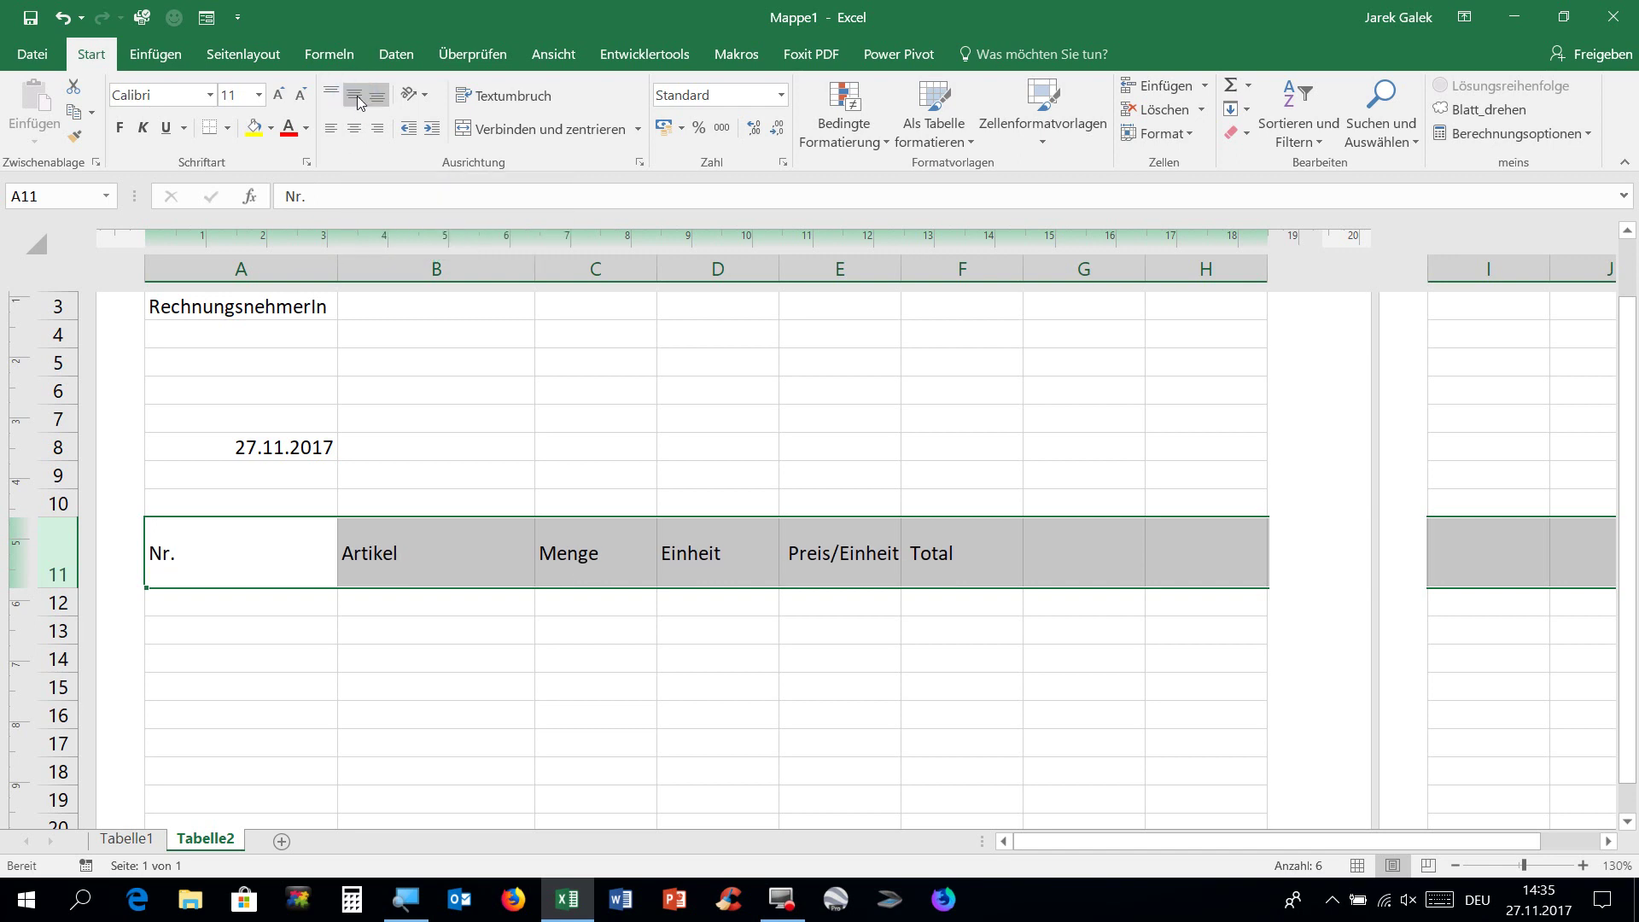
click(354, 128)
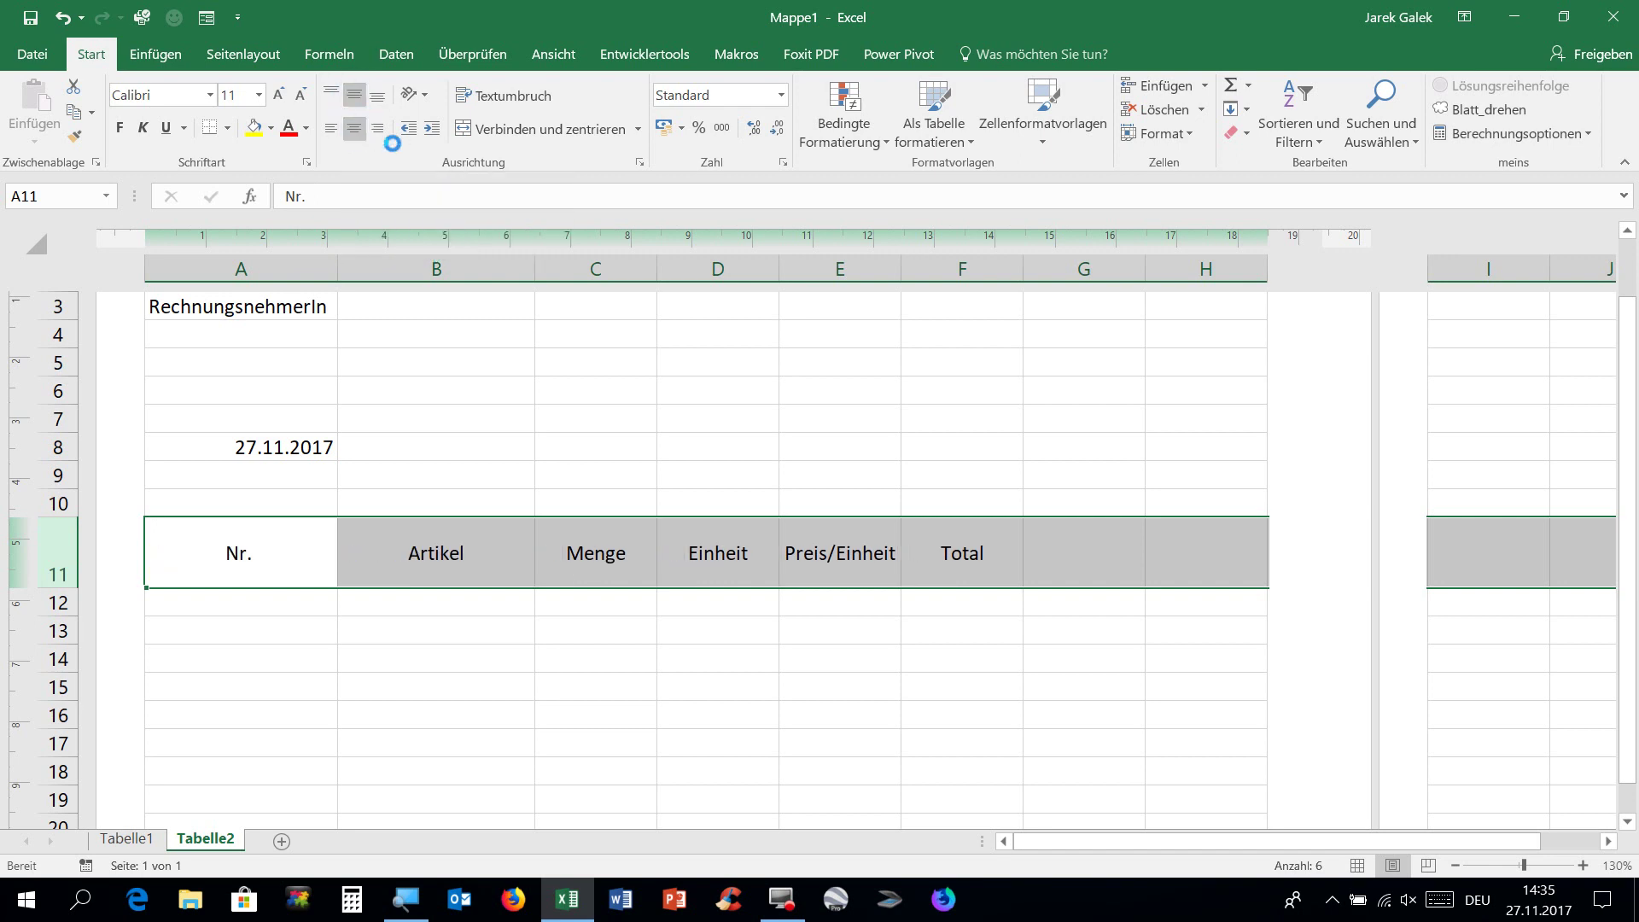
click(491, 104)
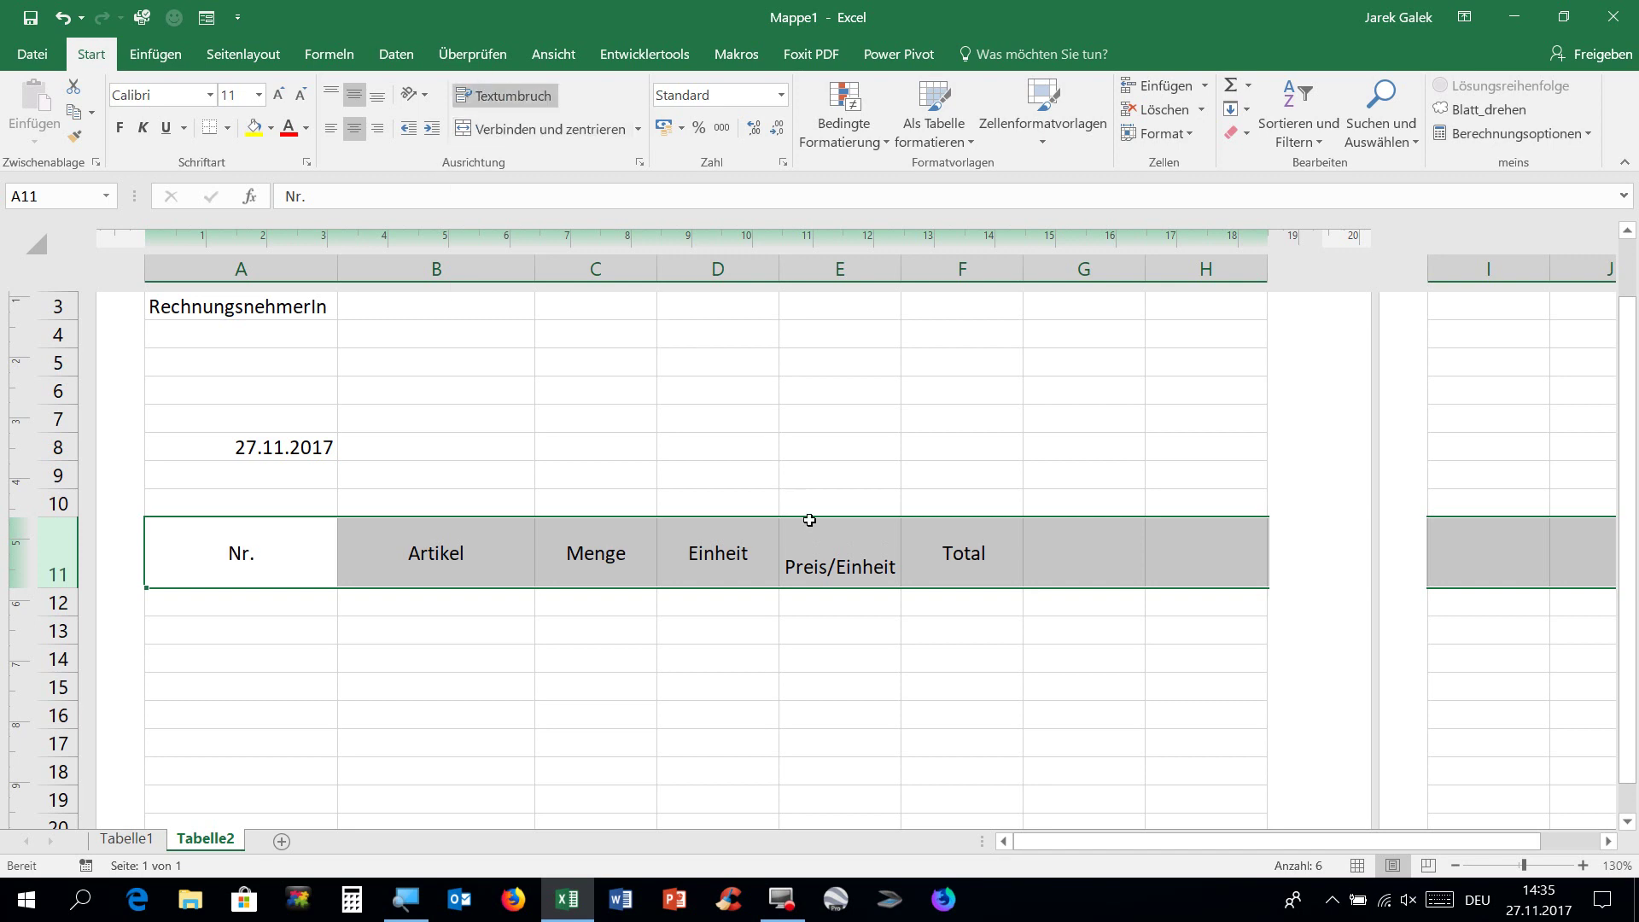
Change E11 to 'Preis/ Einheit' and narrow column E so it wraps onto two lines
double_click(842, 582)
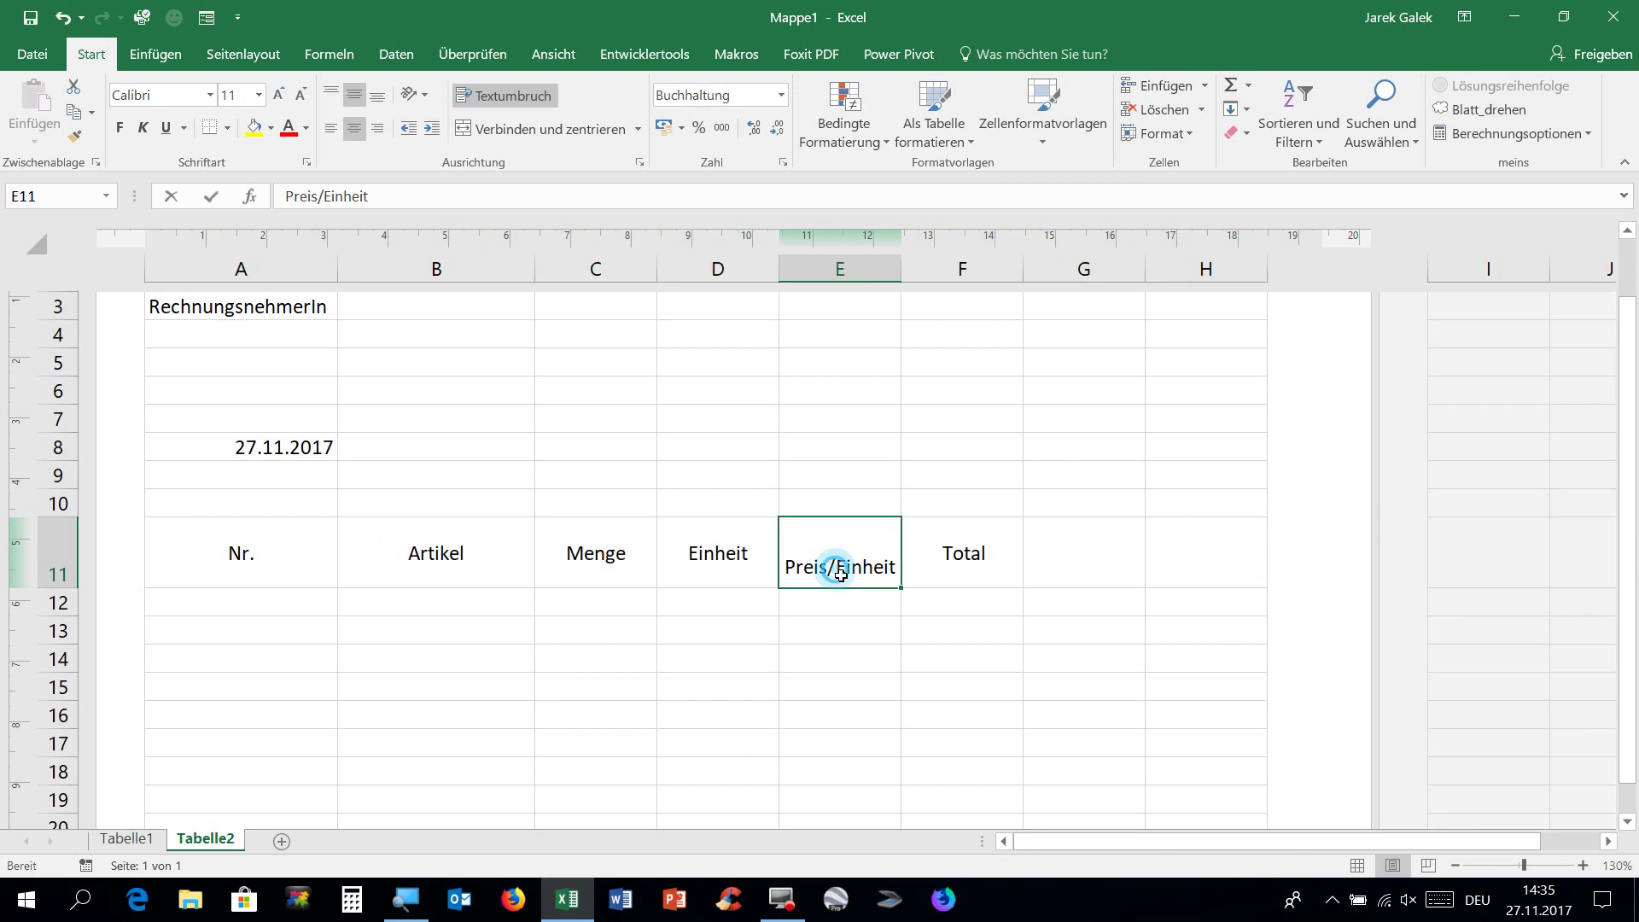
click(841, 567)
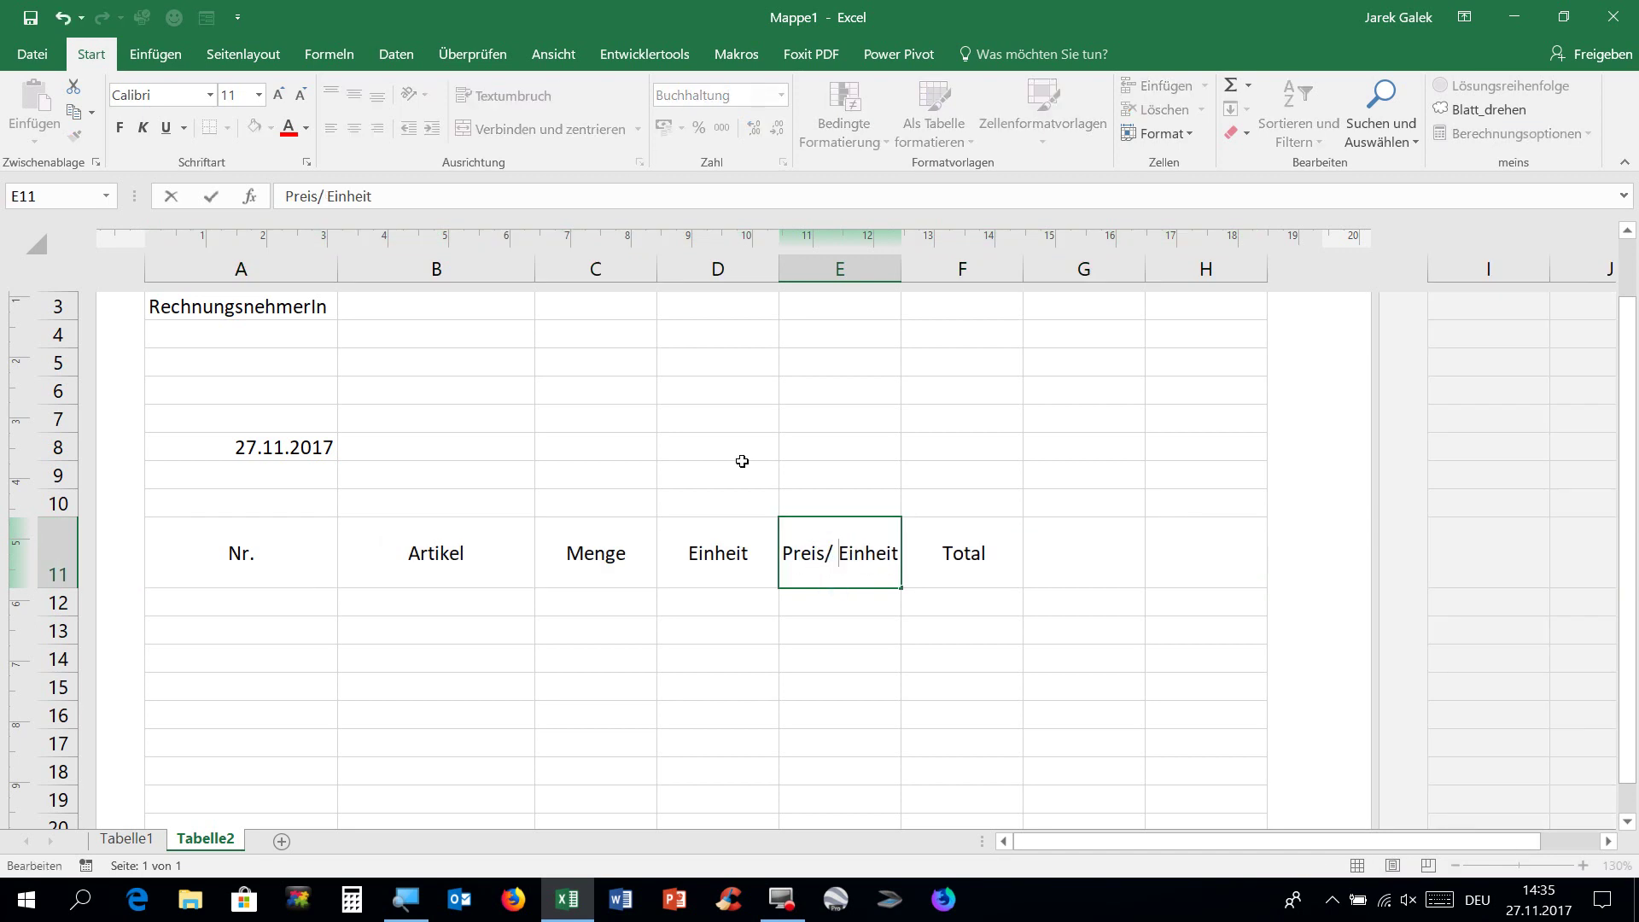
click(810, 397)
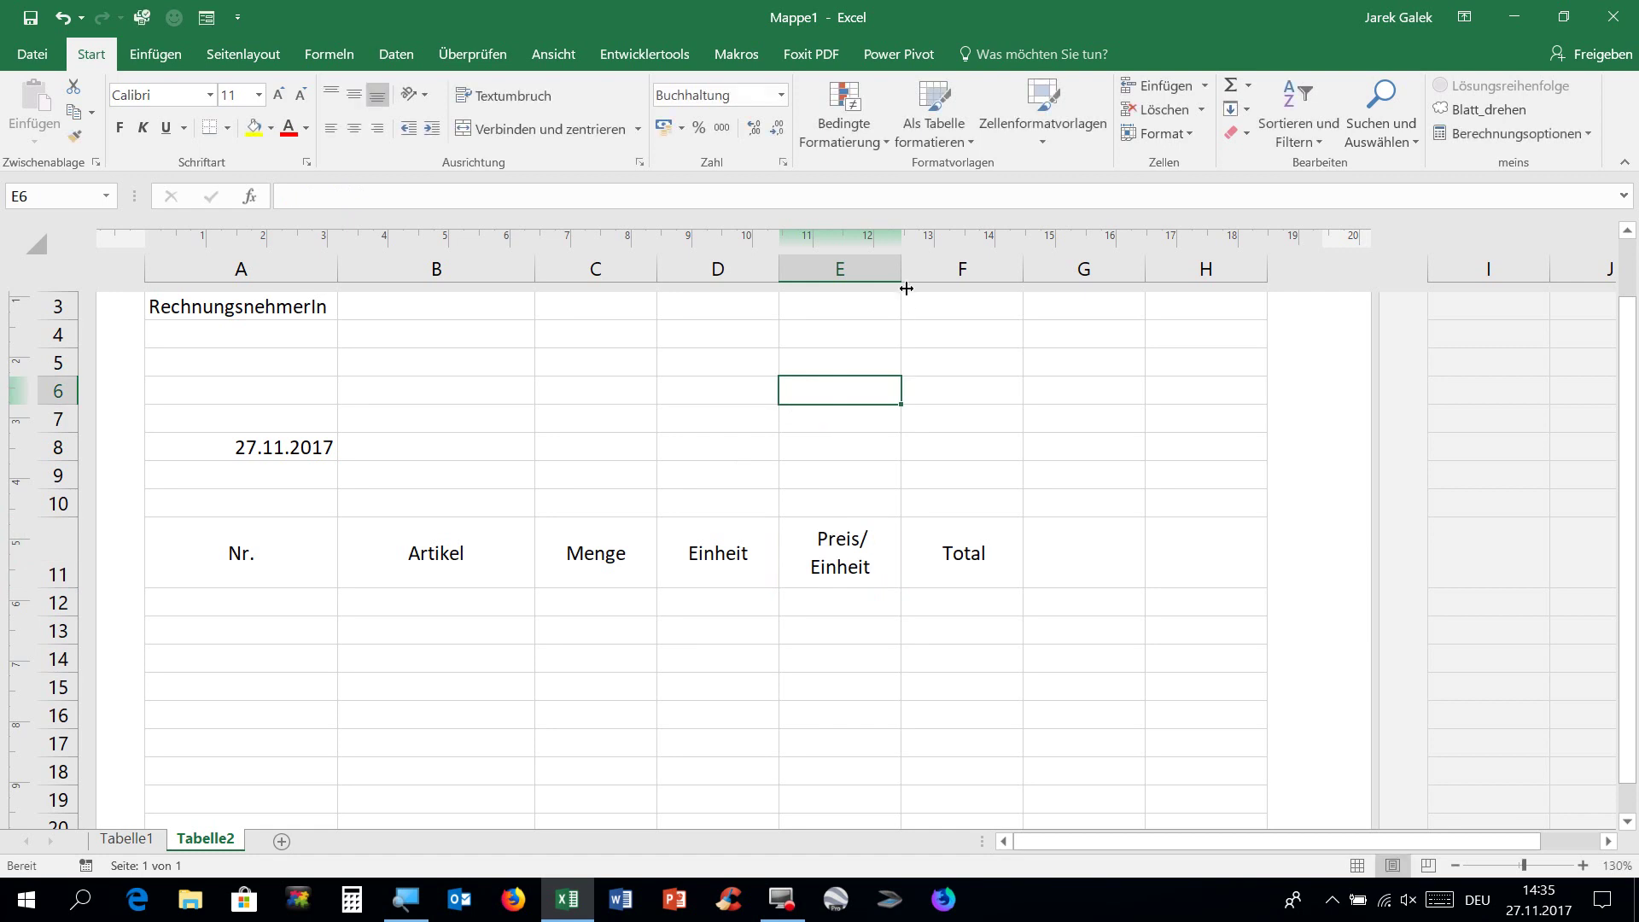
drag(897, 285, 891, 285)
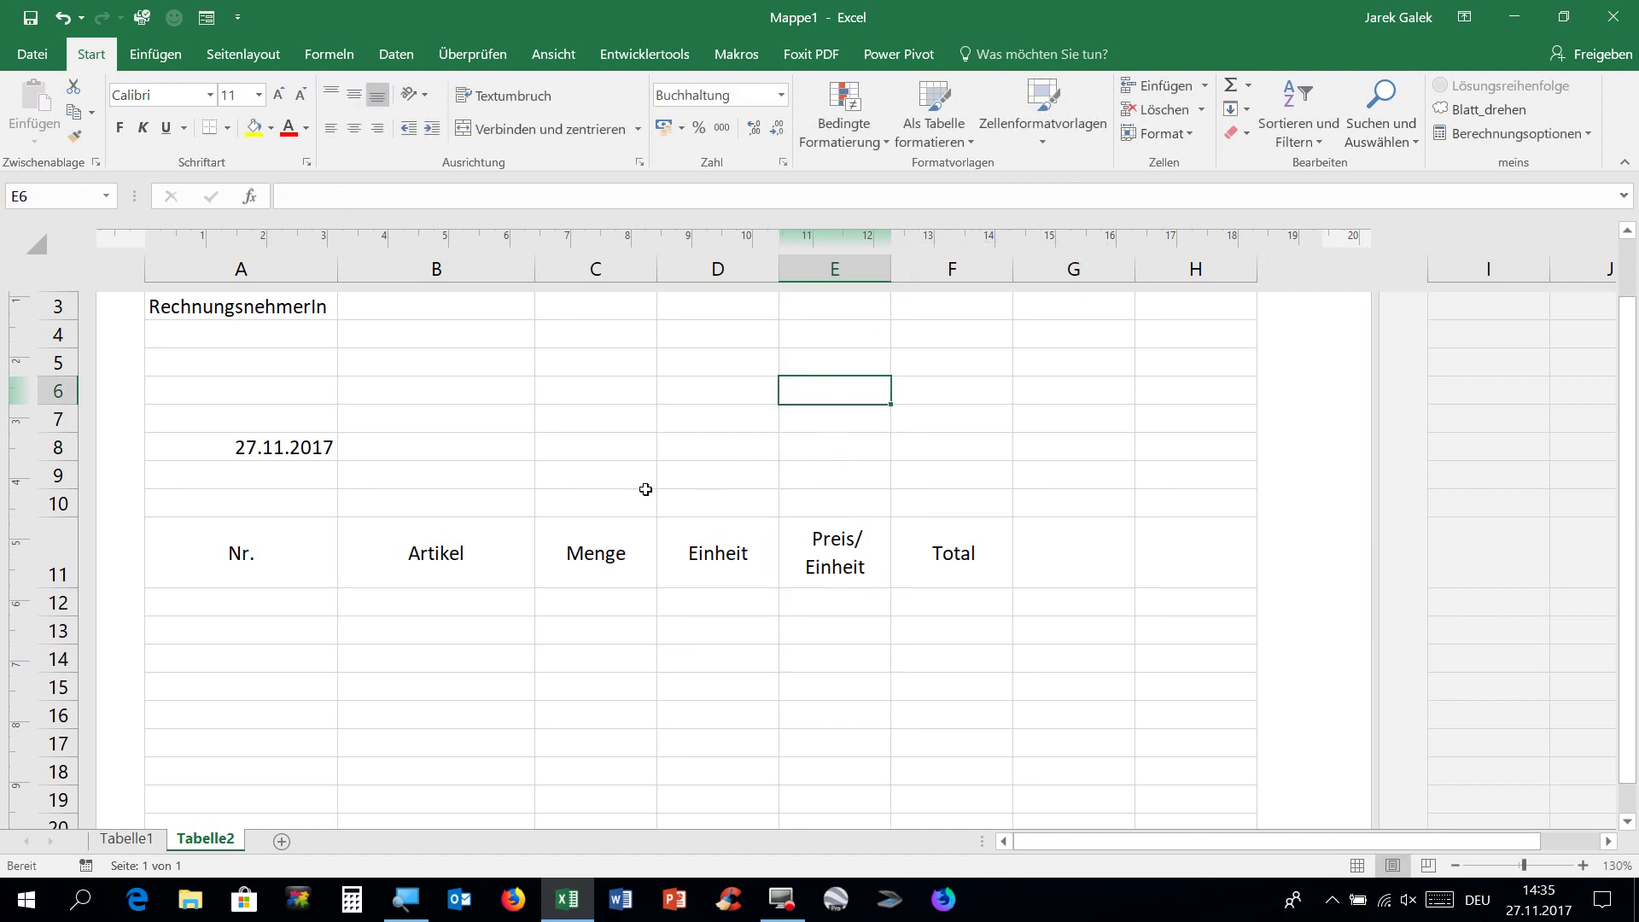
scroll(585, 541, down, 1)
List Zeit, Fahrspesen, Nerven, Doping and Diverses in B12:B16
click(512, 546)
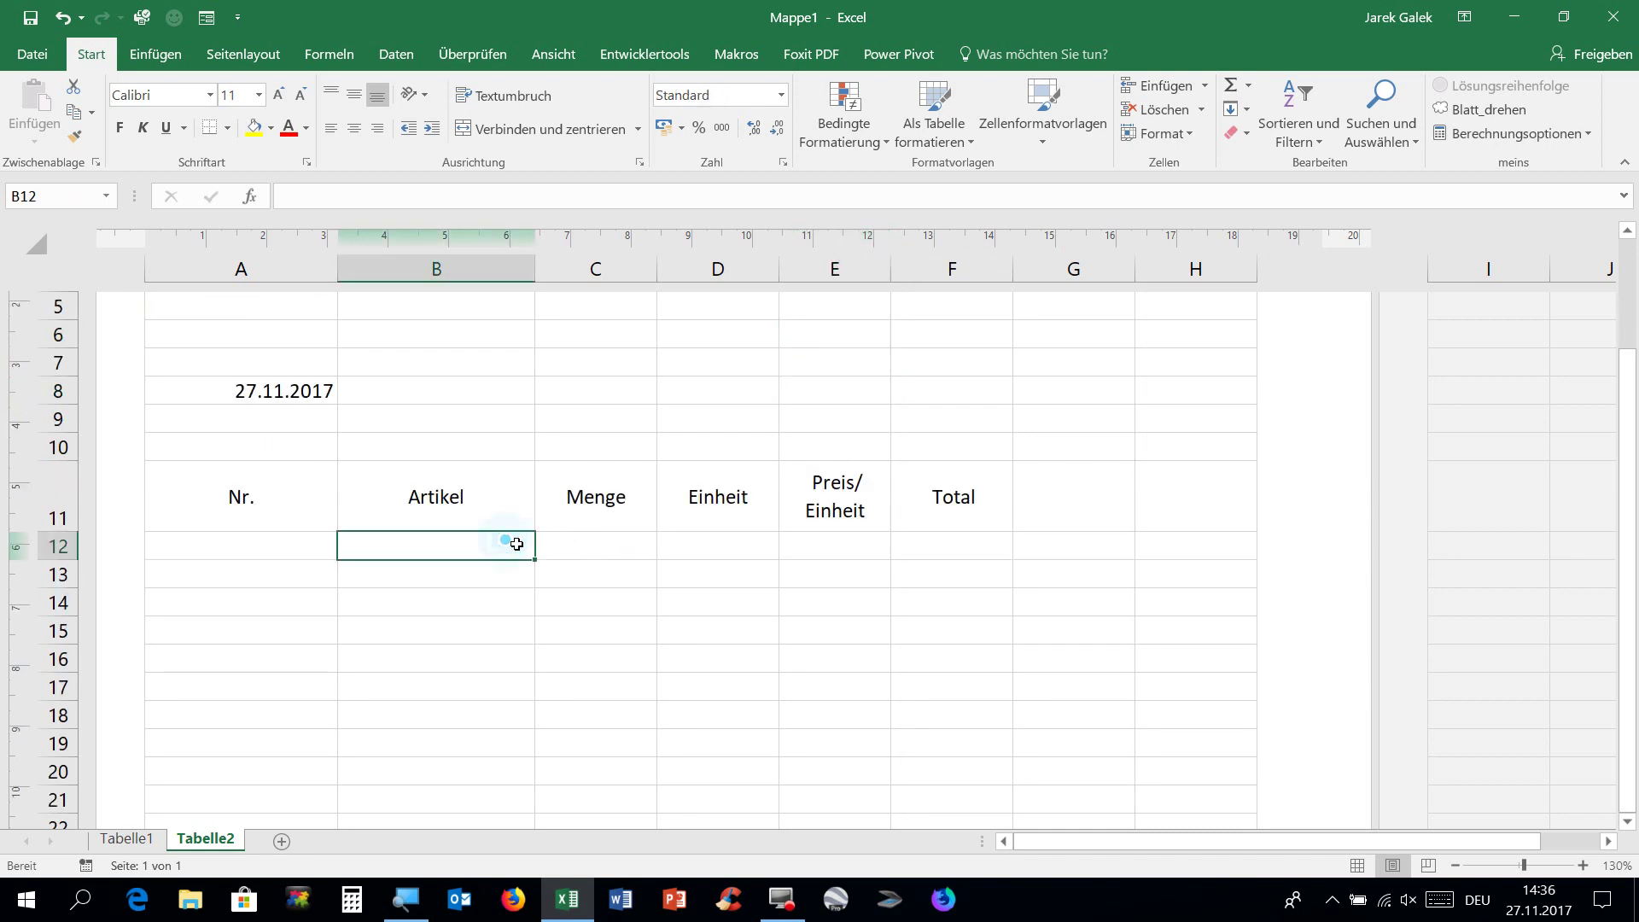
text(Zeit)
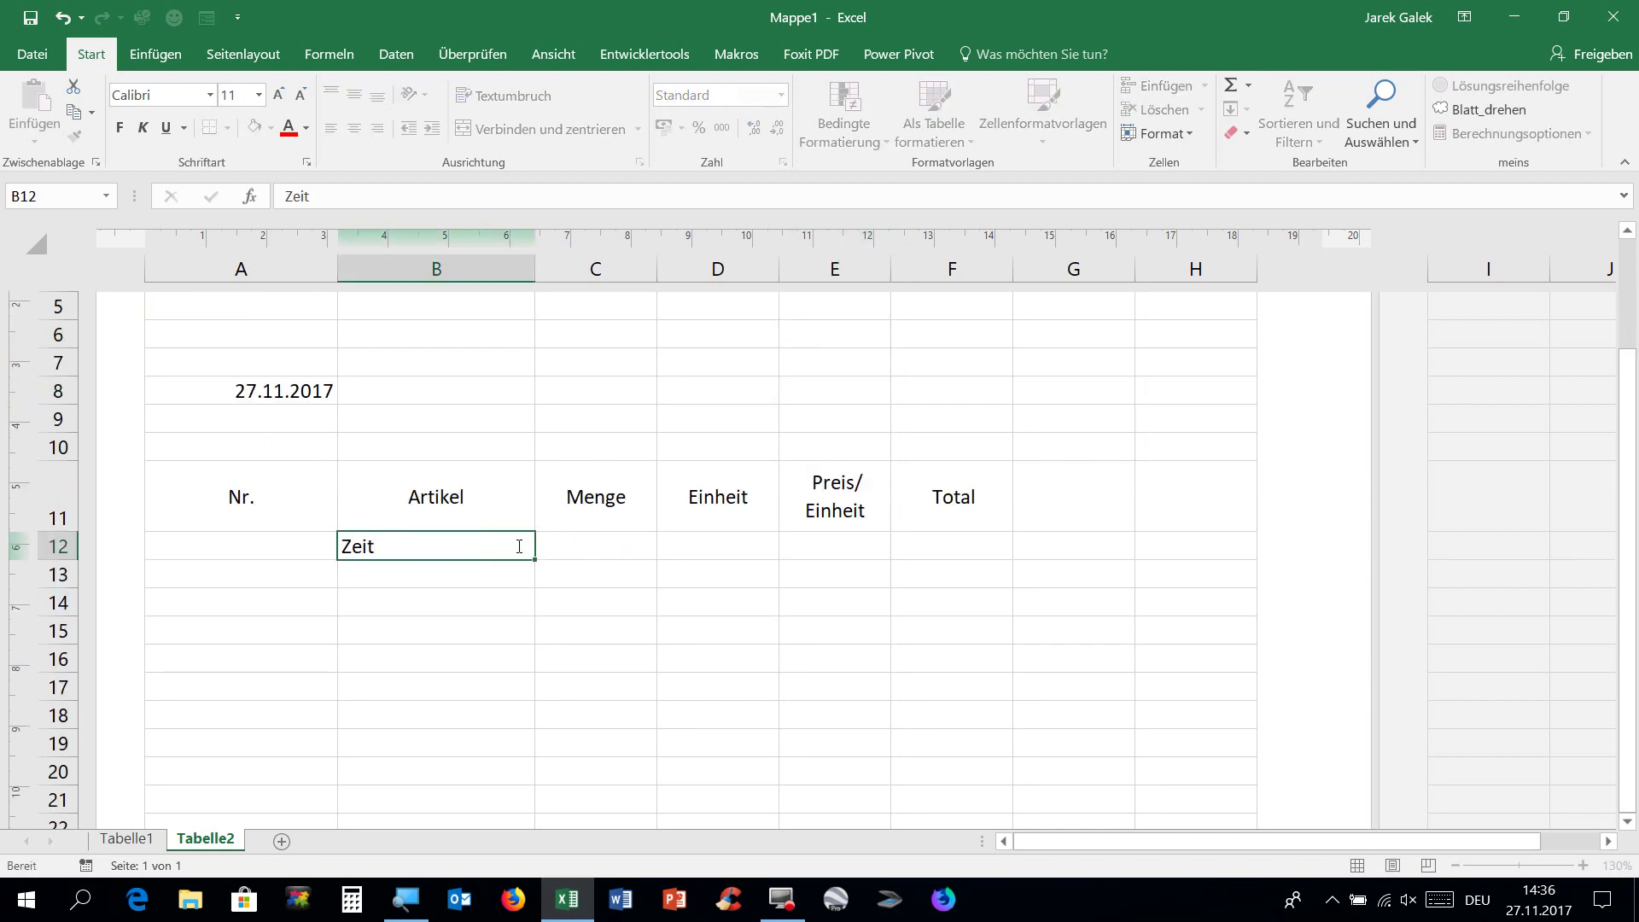
key(Return)
text(Fahrspe)
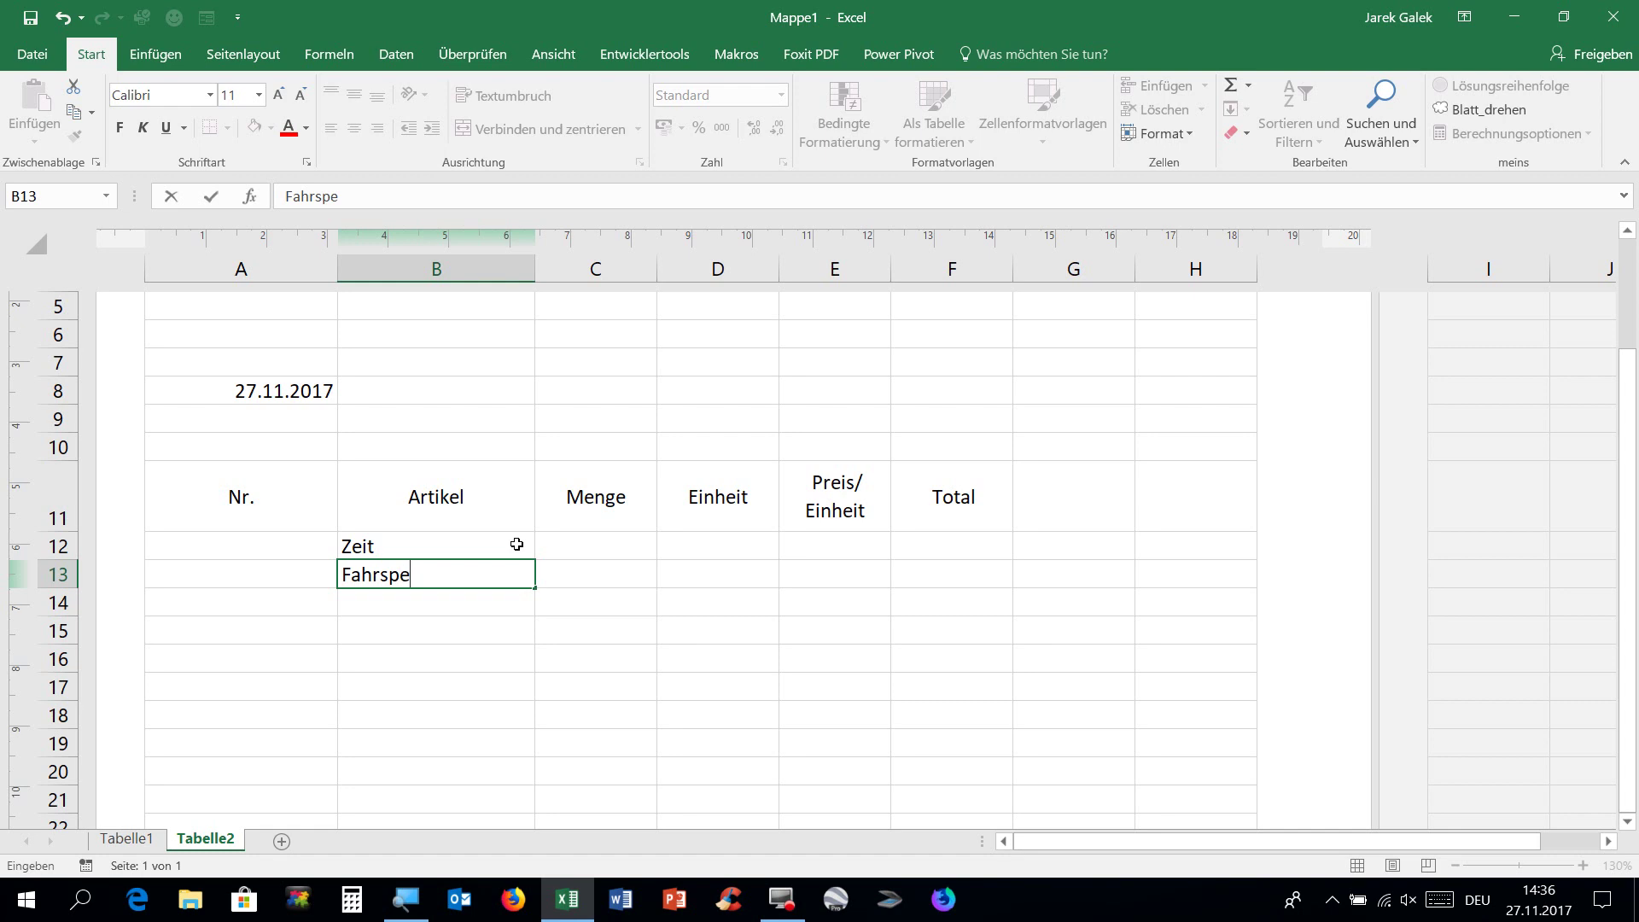
text(sen)
key(Return)
text(Nerven)
key(Return)
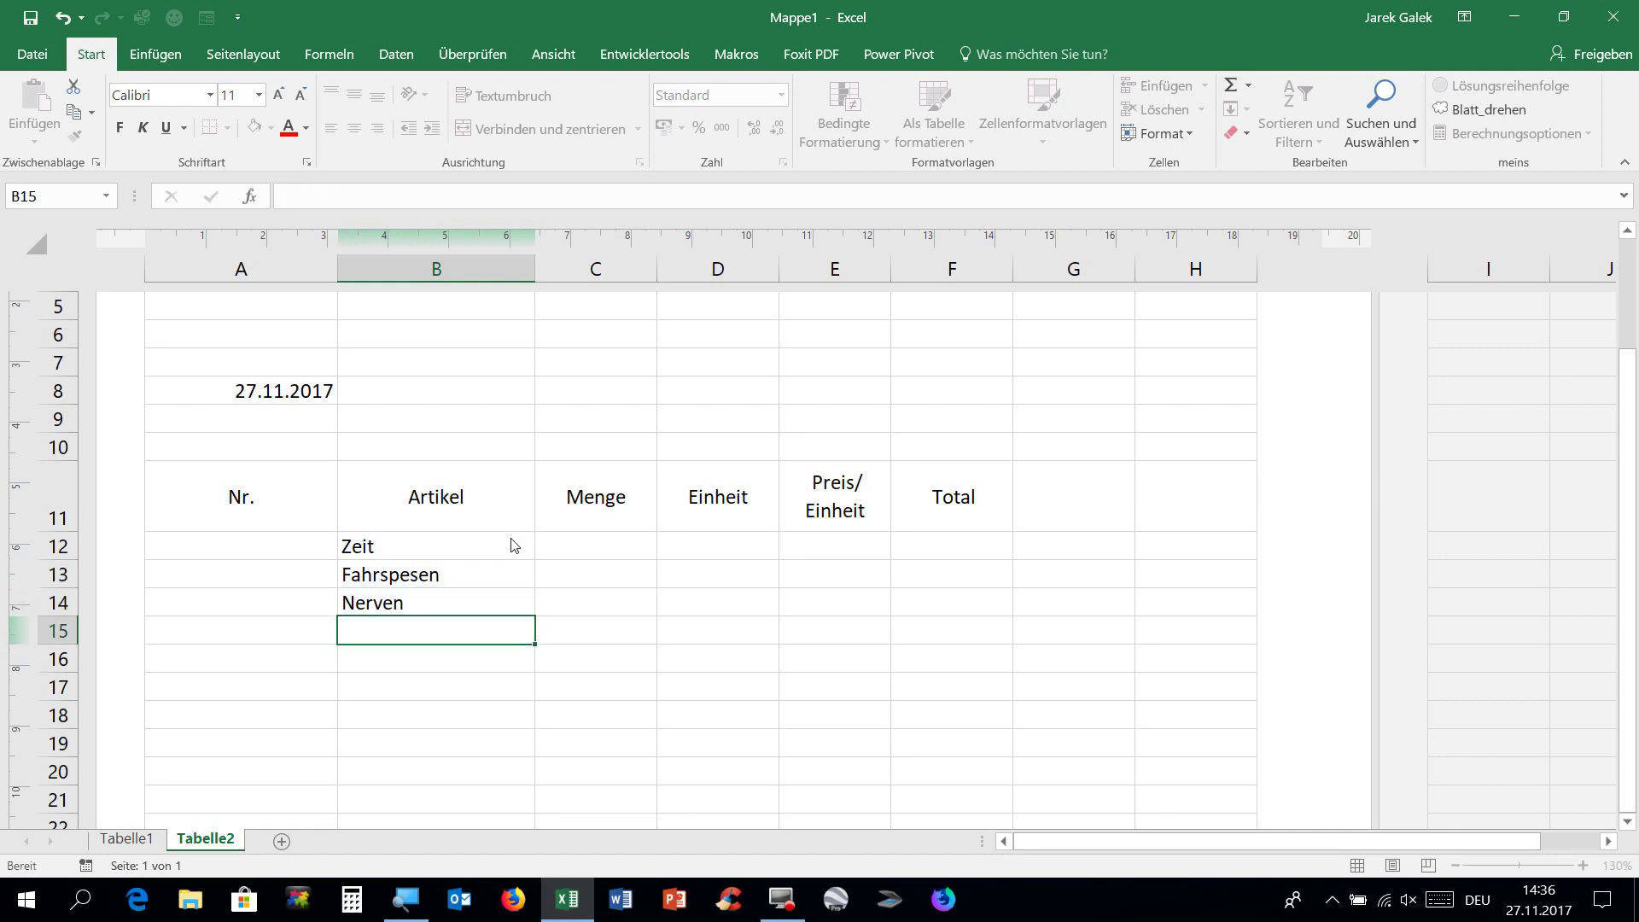
text(Doping)
key(Return)
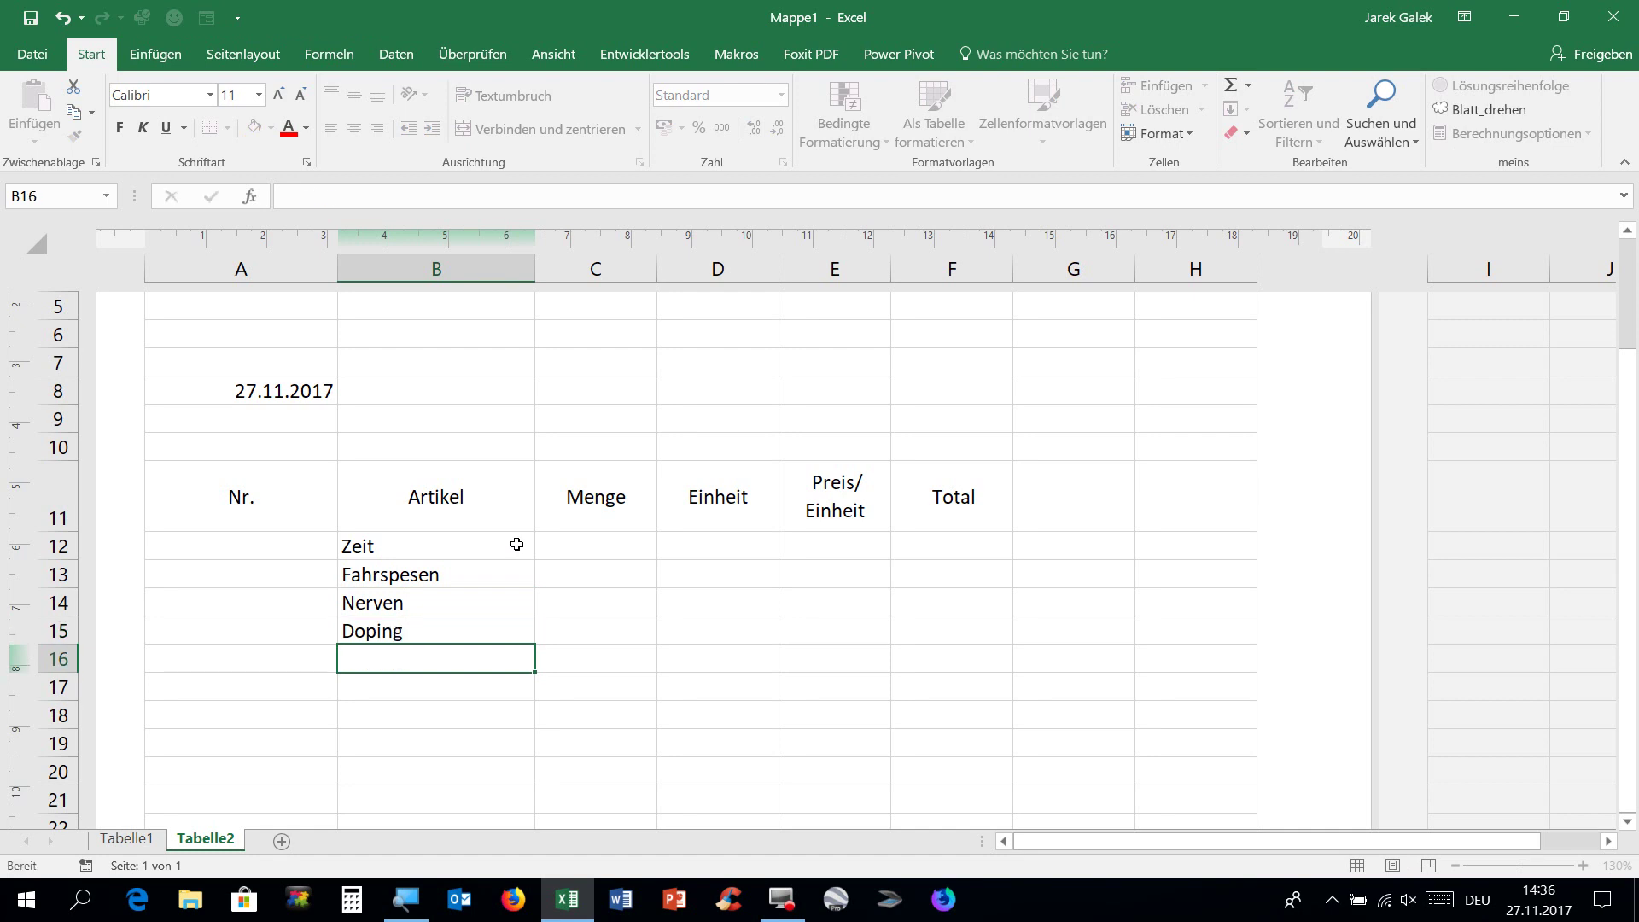
text(Di)
text(verses)
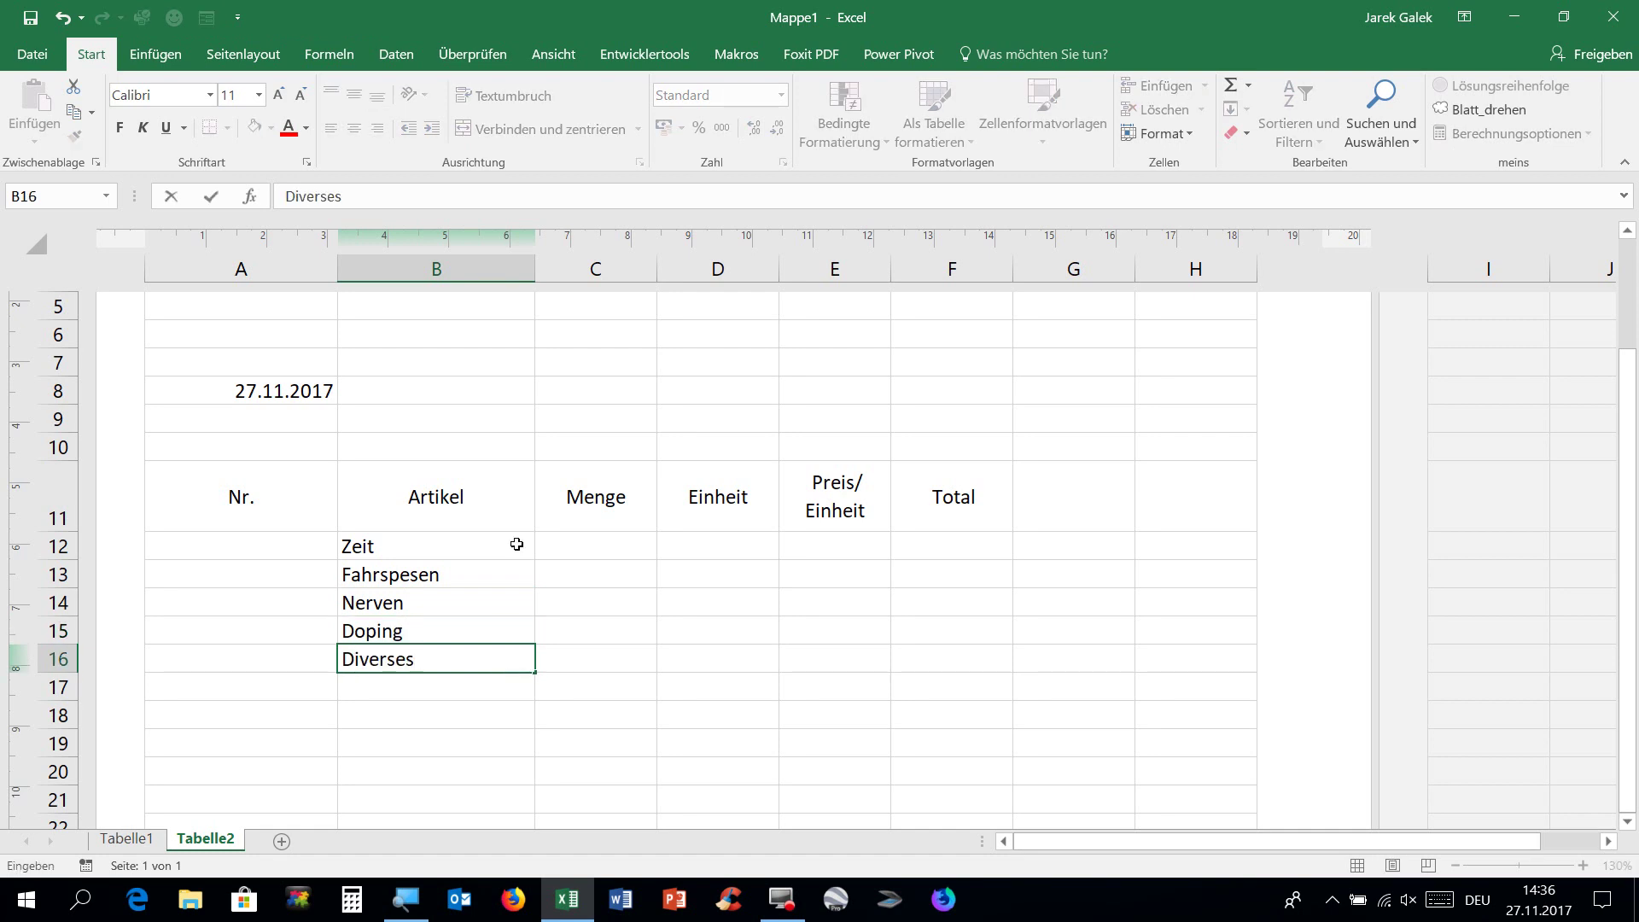
Give Zeit quantity 25:15, unit Std. and hourly price 120
click(634, 551)
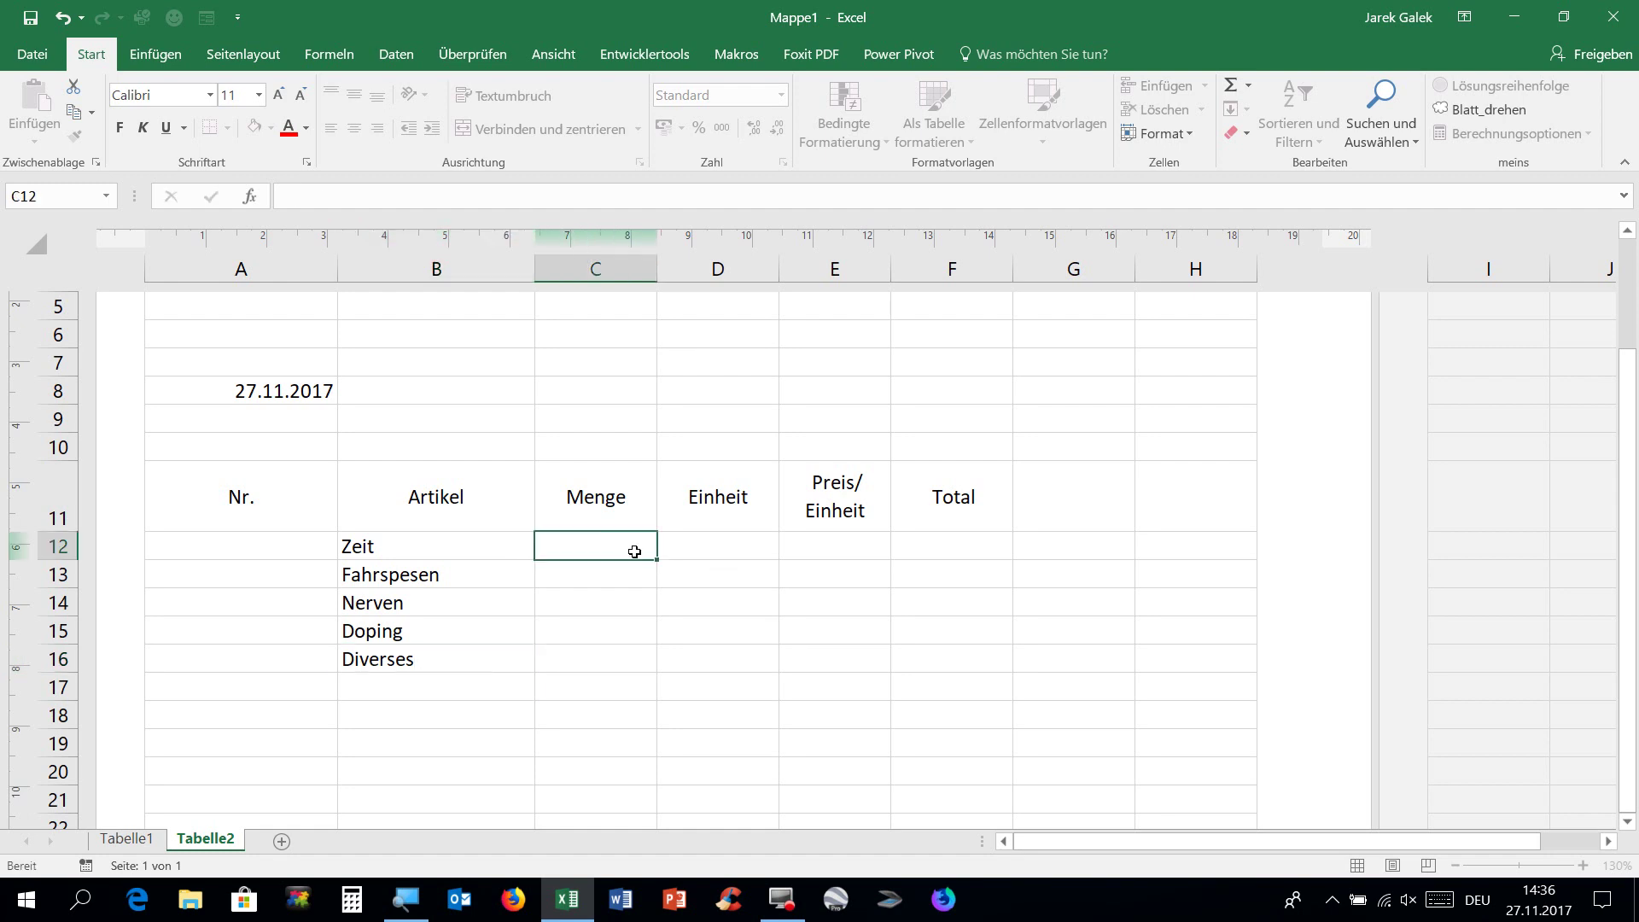
text(25:)
text(15)
key(Return)
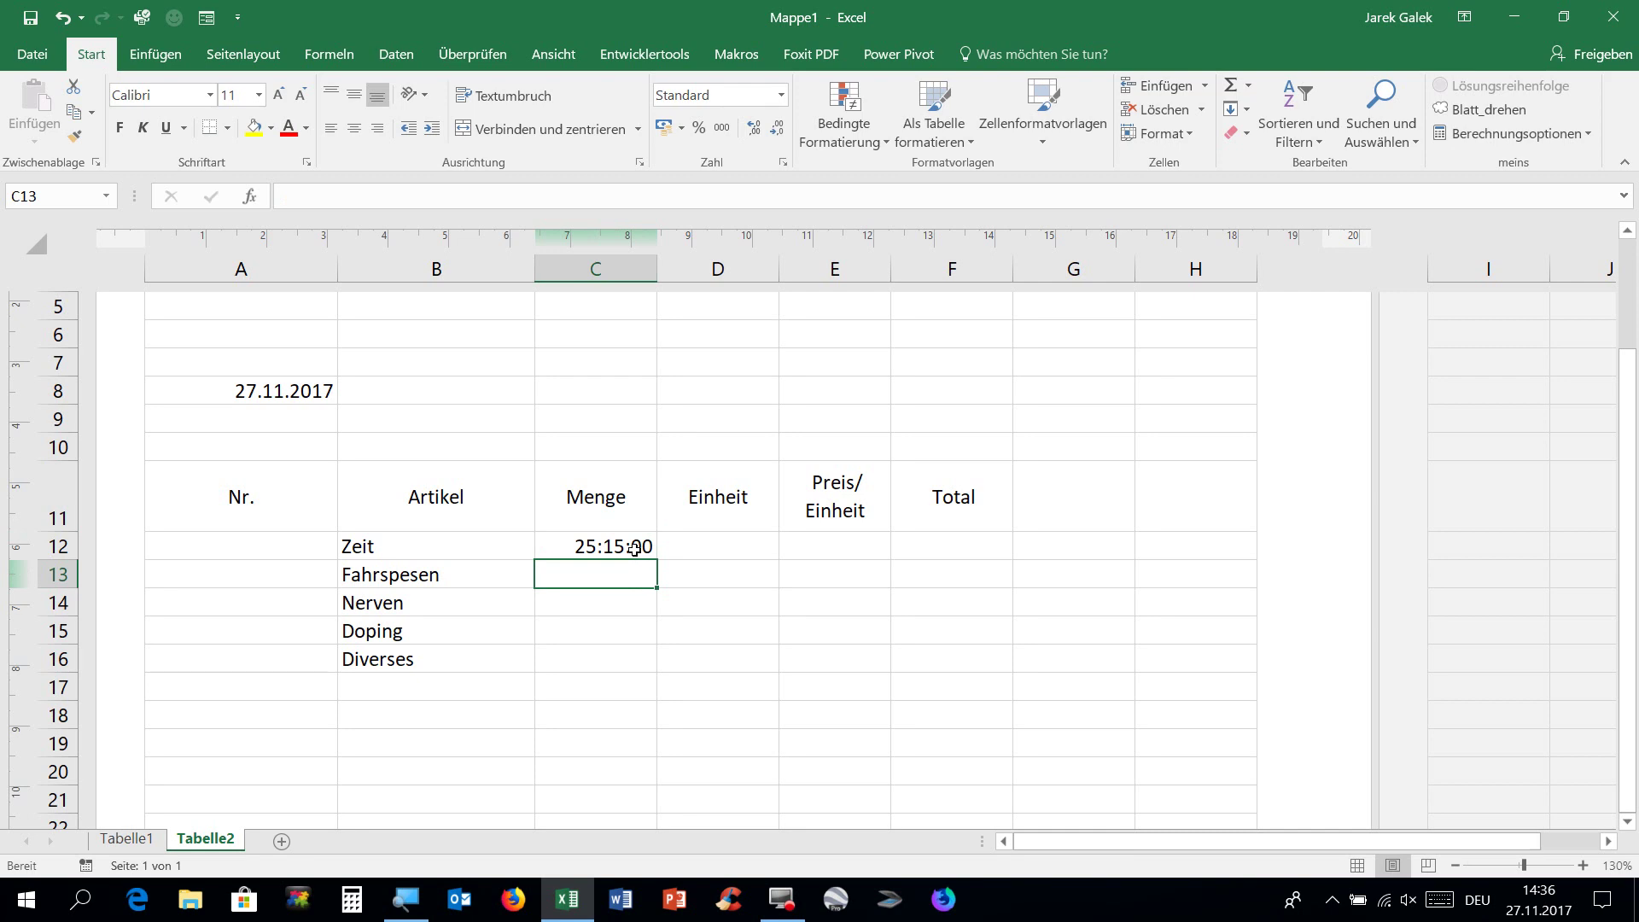
click(718, 559)
text(St.d)
key(BackSpace)
key(BackSpace)
text(d.)
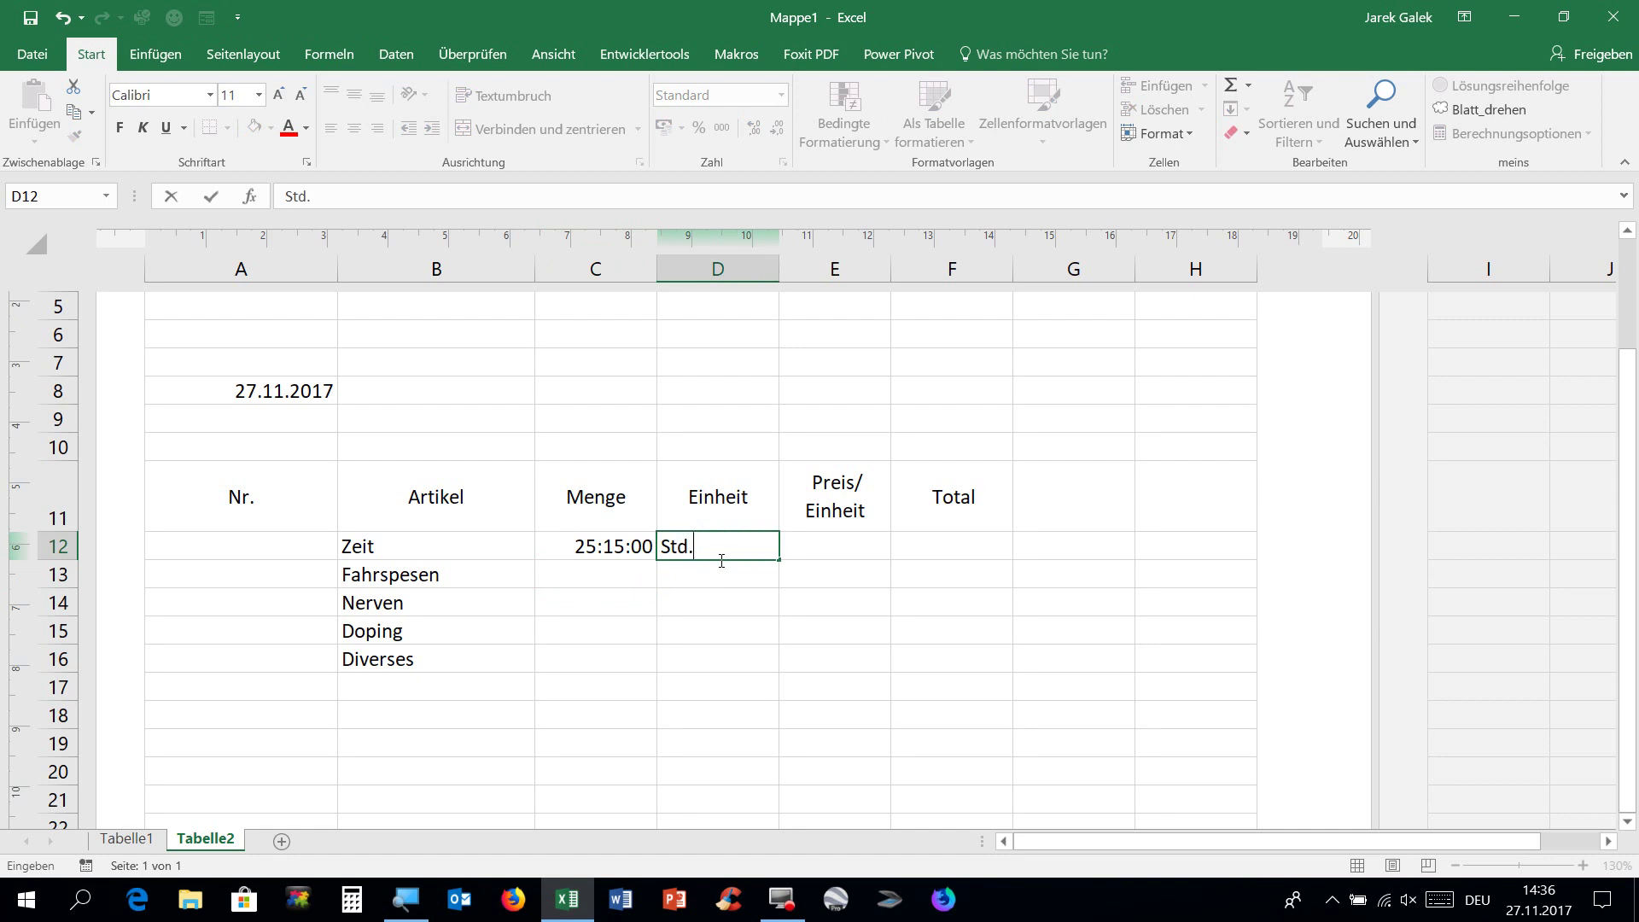
key(Tab)
text(120)
key(Return)
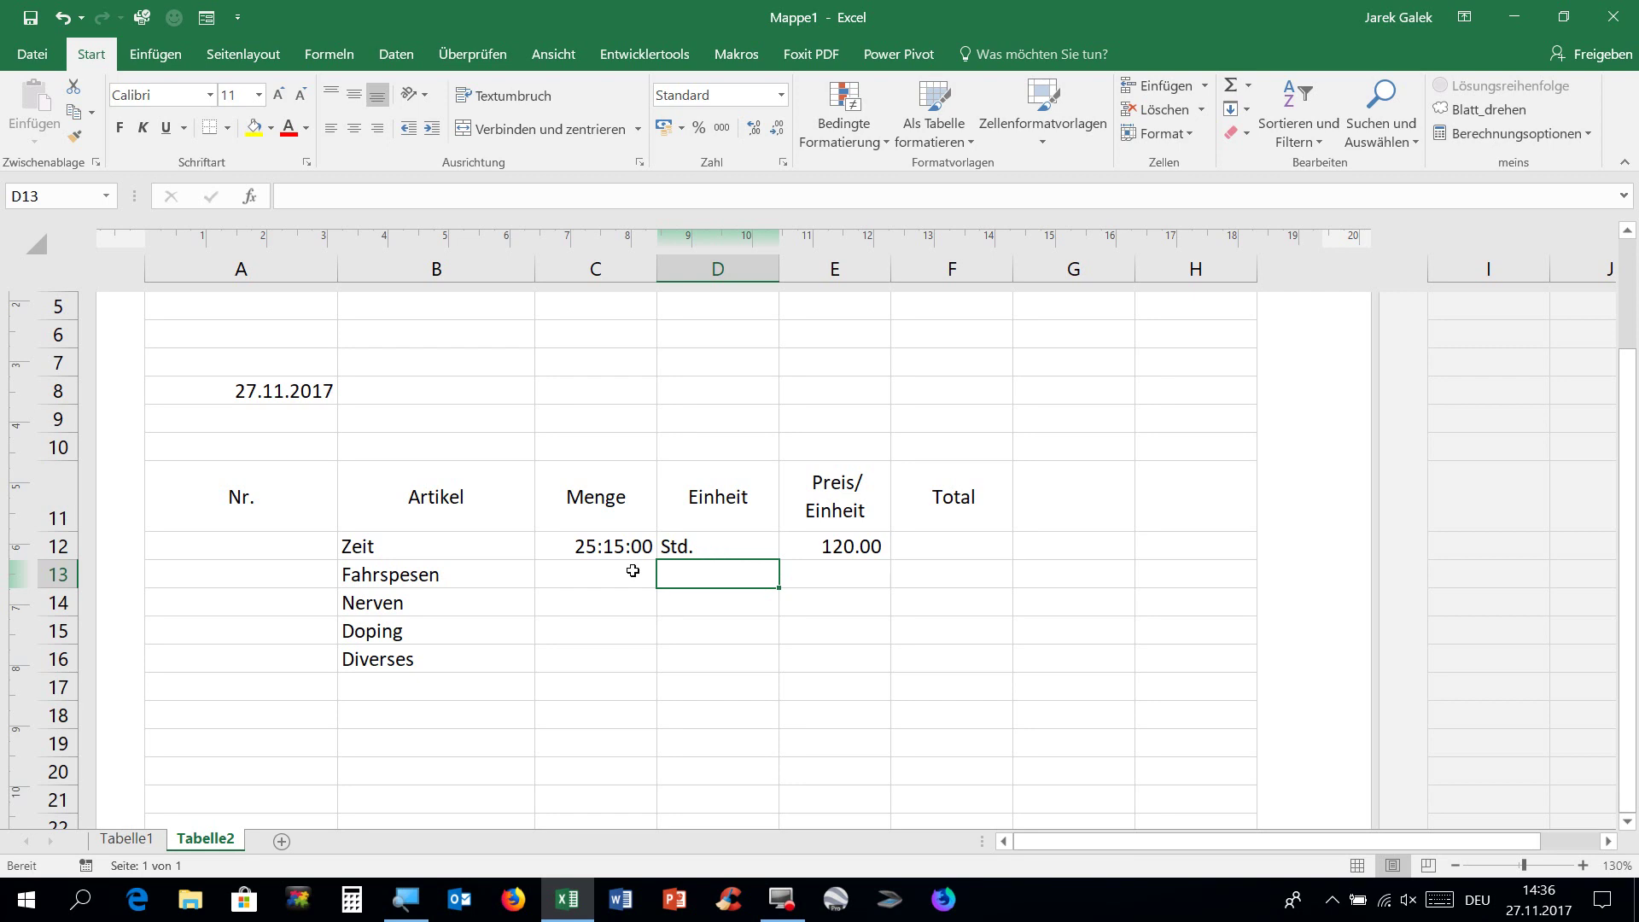
Give Fahrspesen quantity =21.210*2 (424) with unit km
click(626, 574)
text(=21.2*)
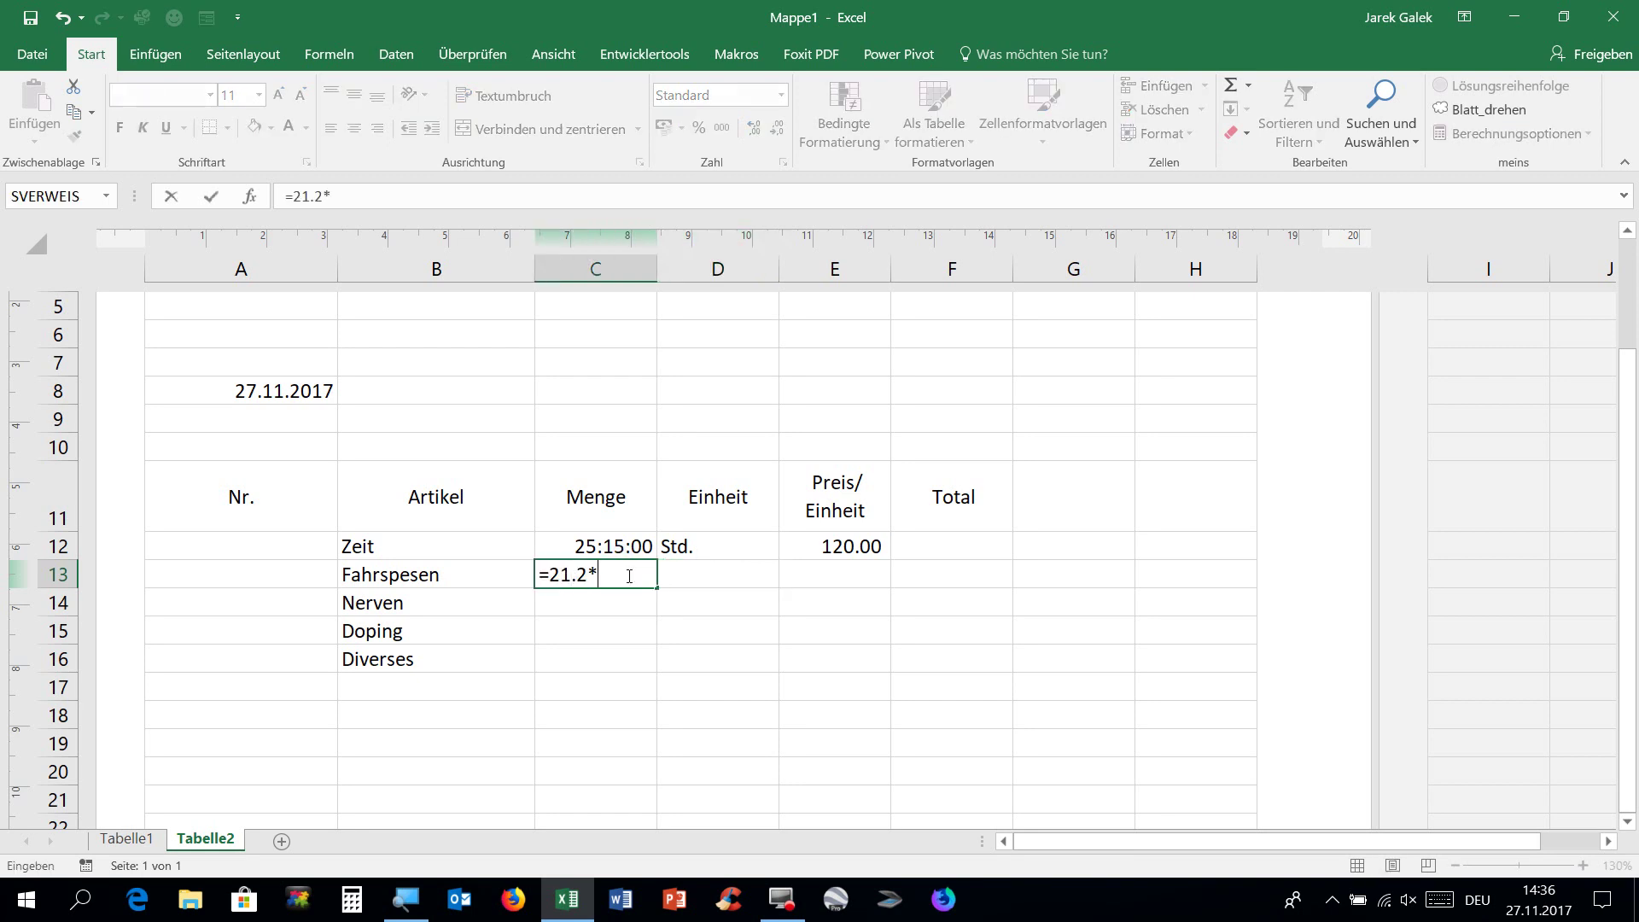
text(10*2)
key(Return)
click(707, 575)
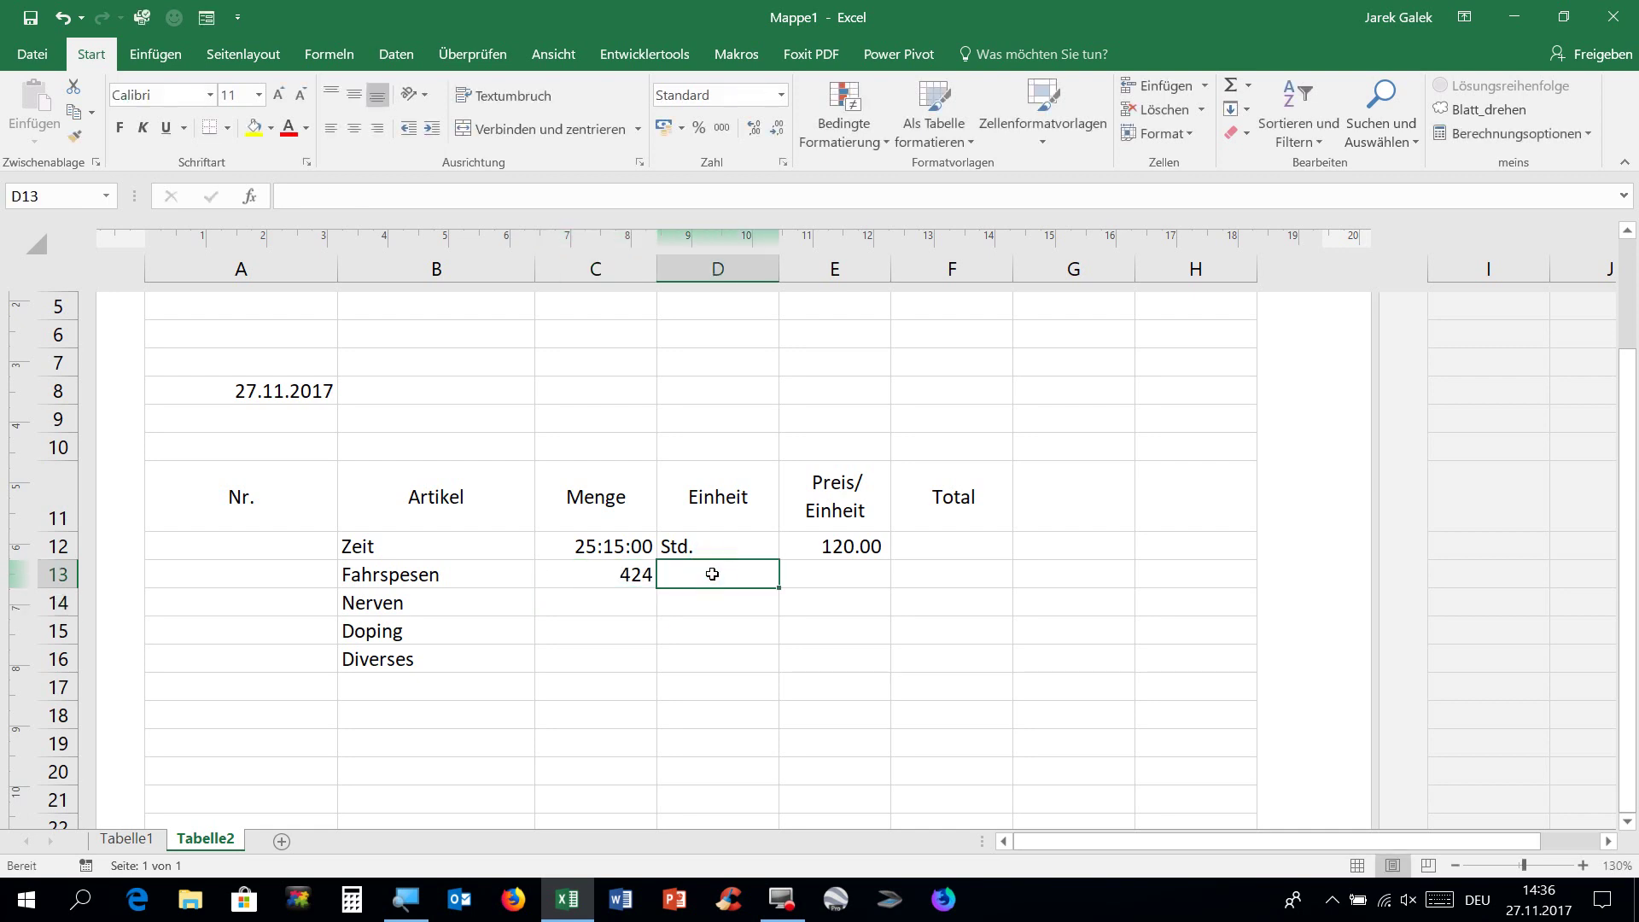
text(km)
key(Return)
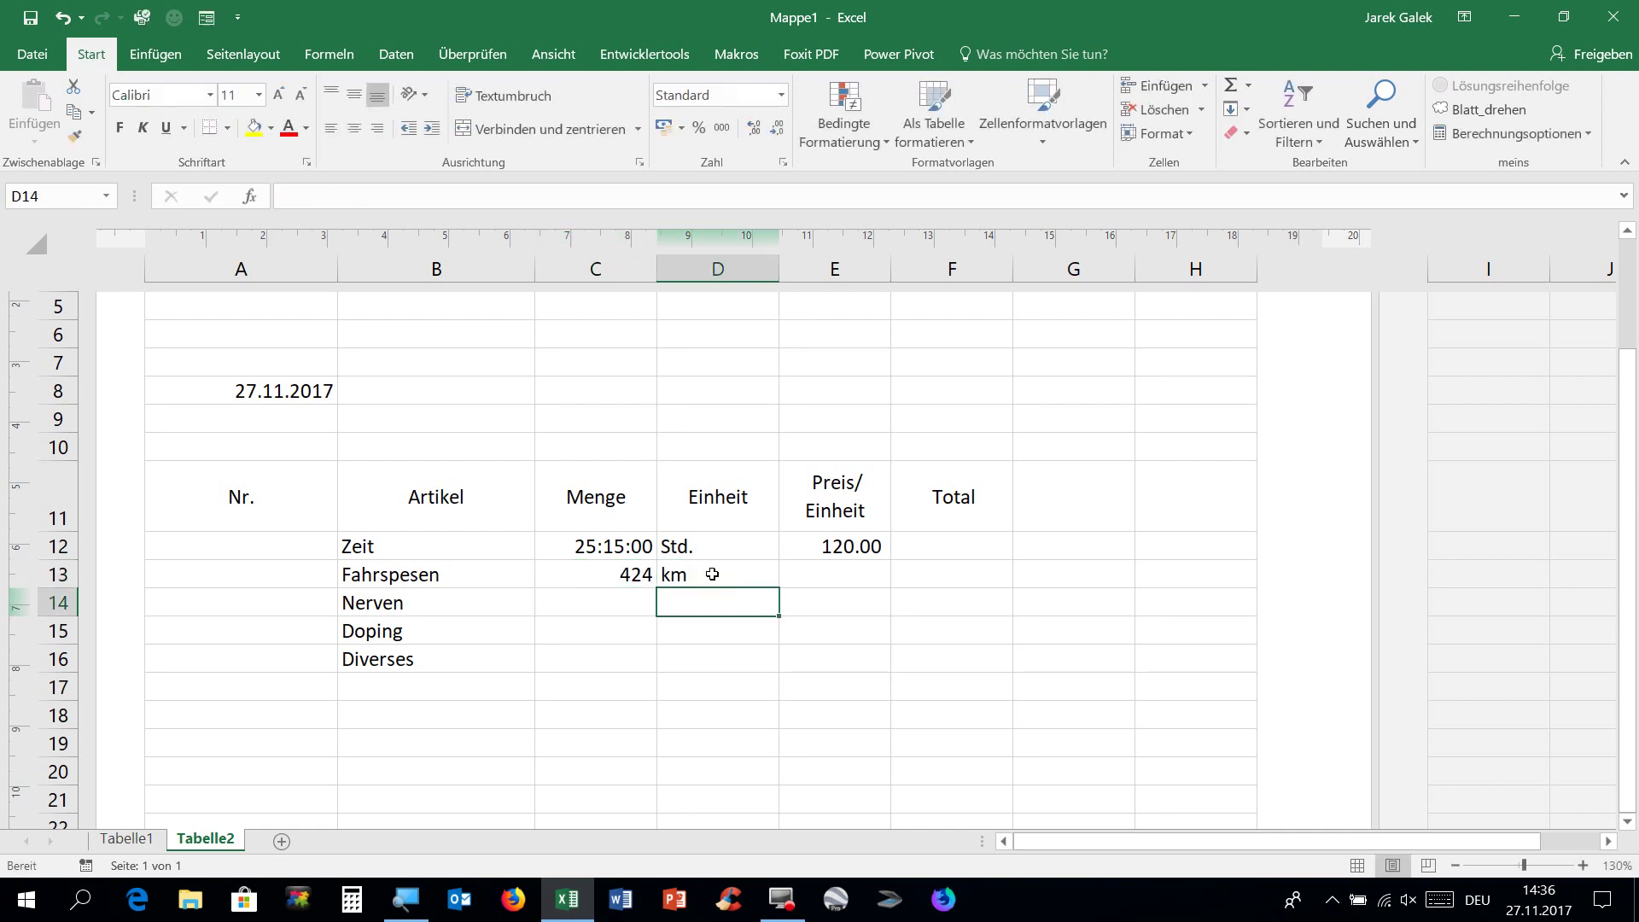
Give Nerven quantity 25, unit m and price 25, and Fahrspesen price 0.75
key(Left)
text(25)
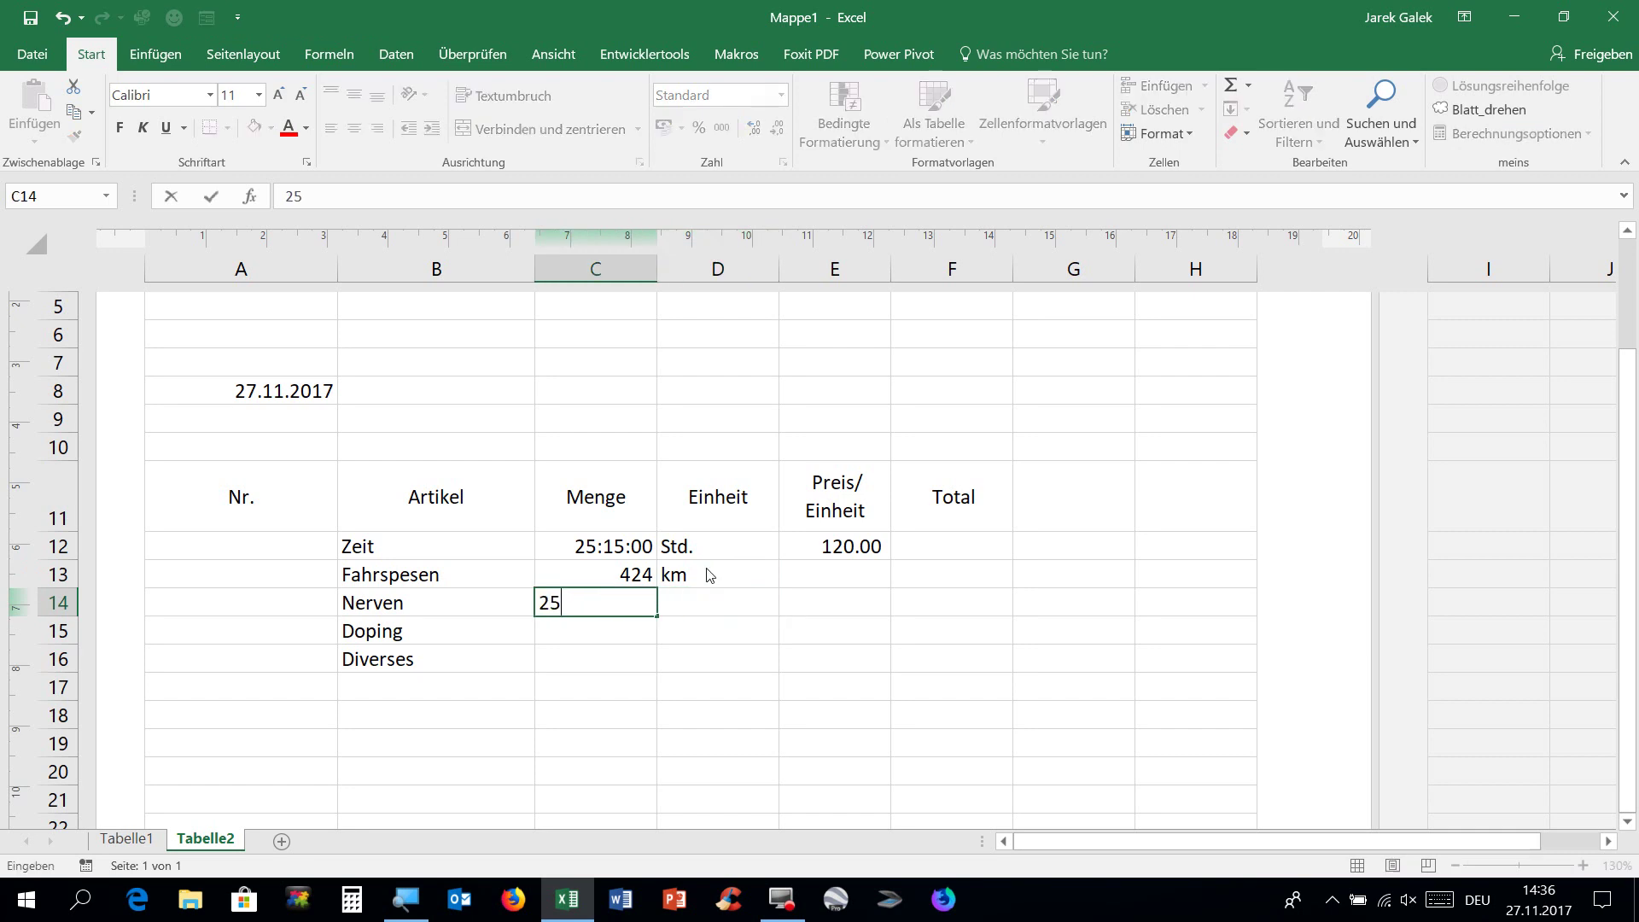
key(Tab)
text(m2)
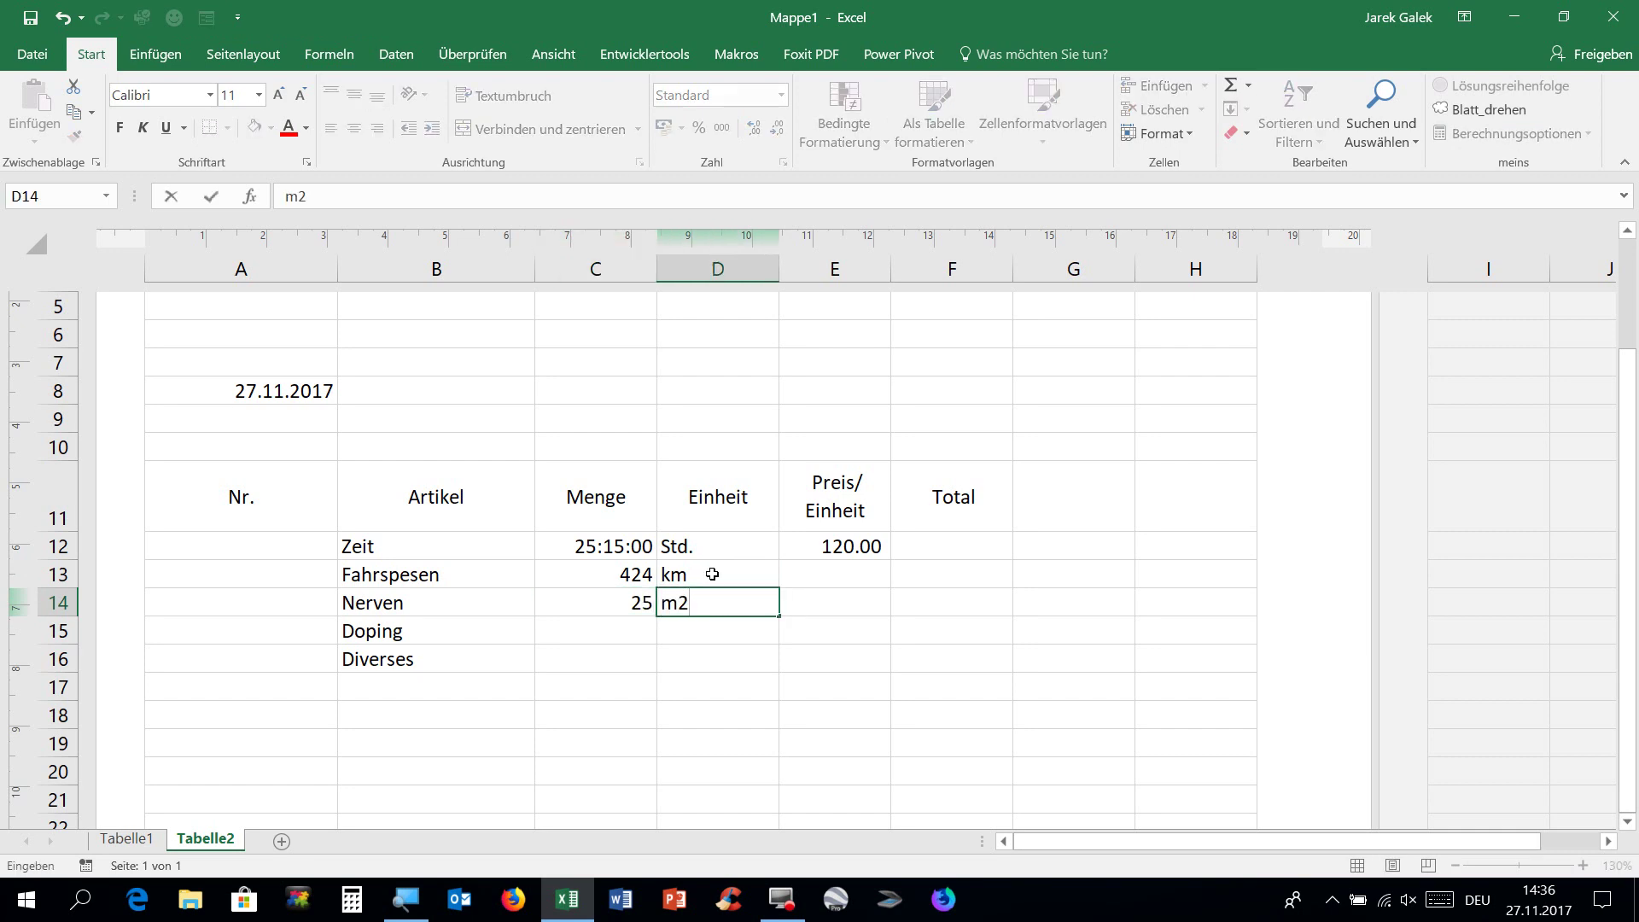
key(BackSpace)
key(Tab)
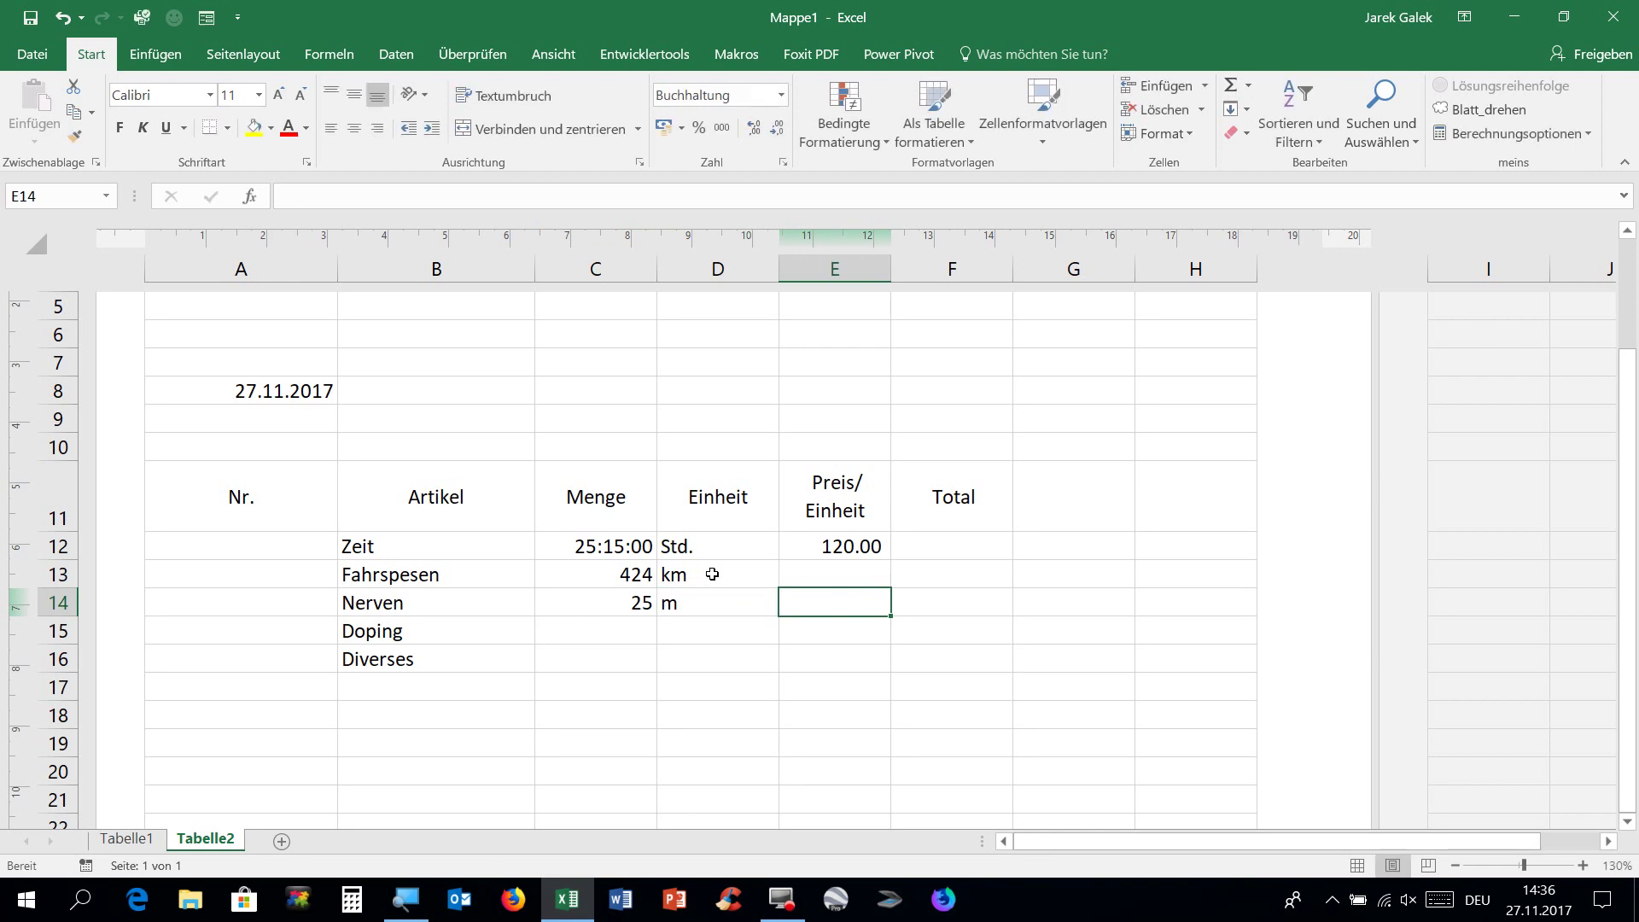
text(25)
key(Return)
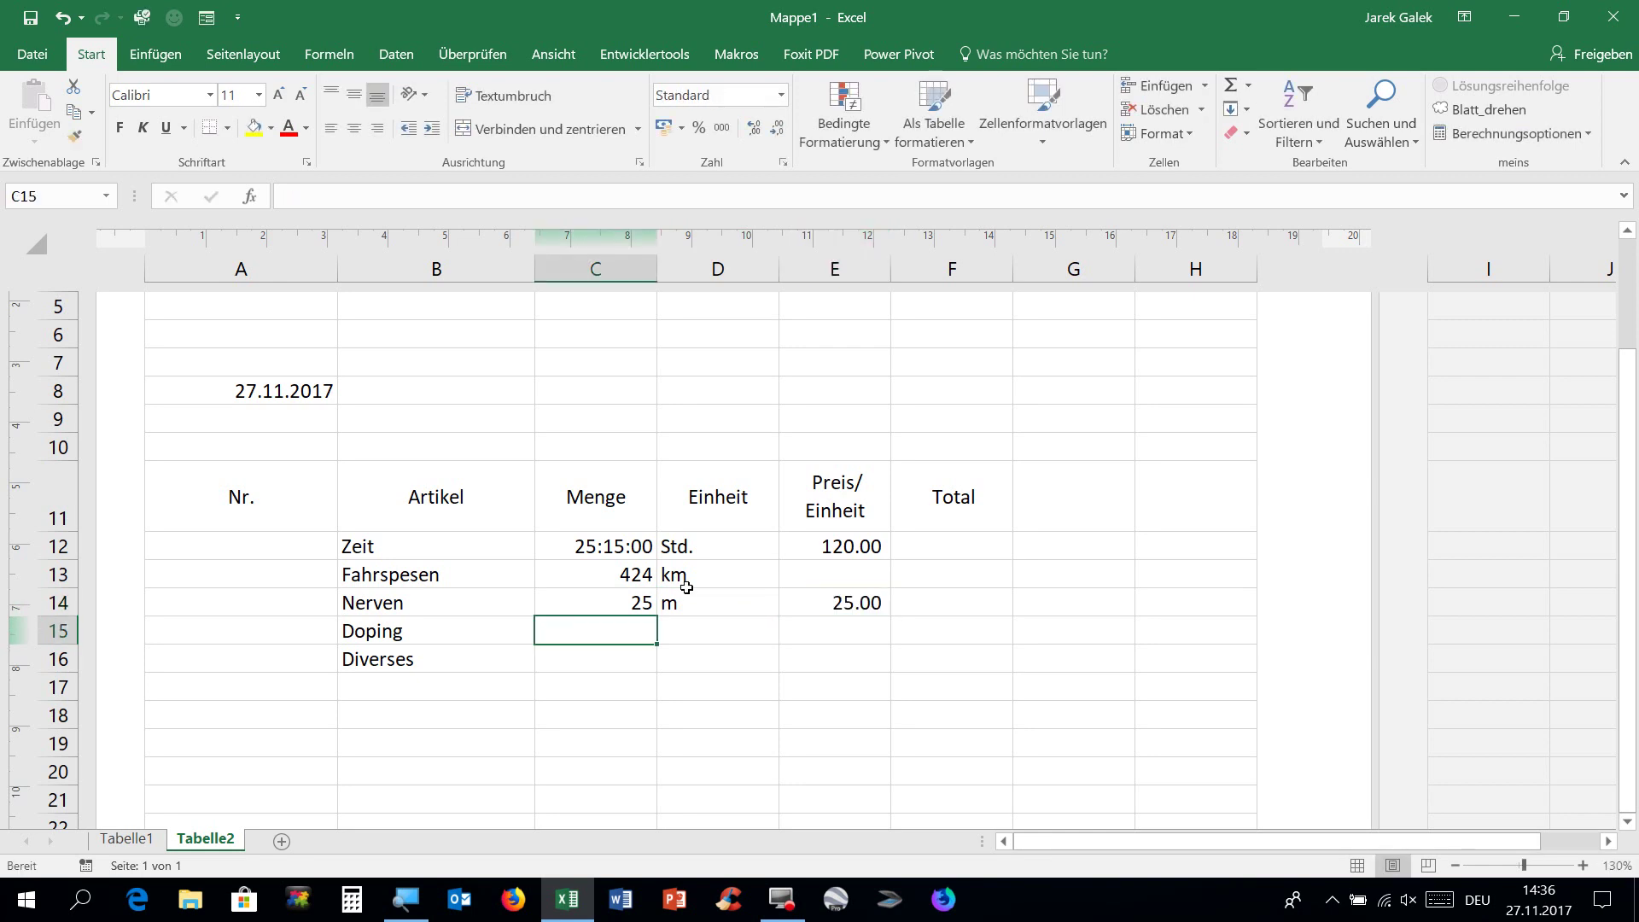
click(811, 575)
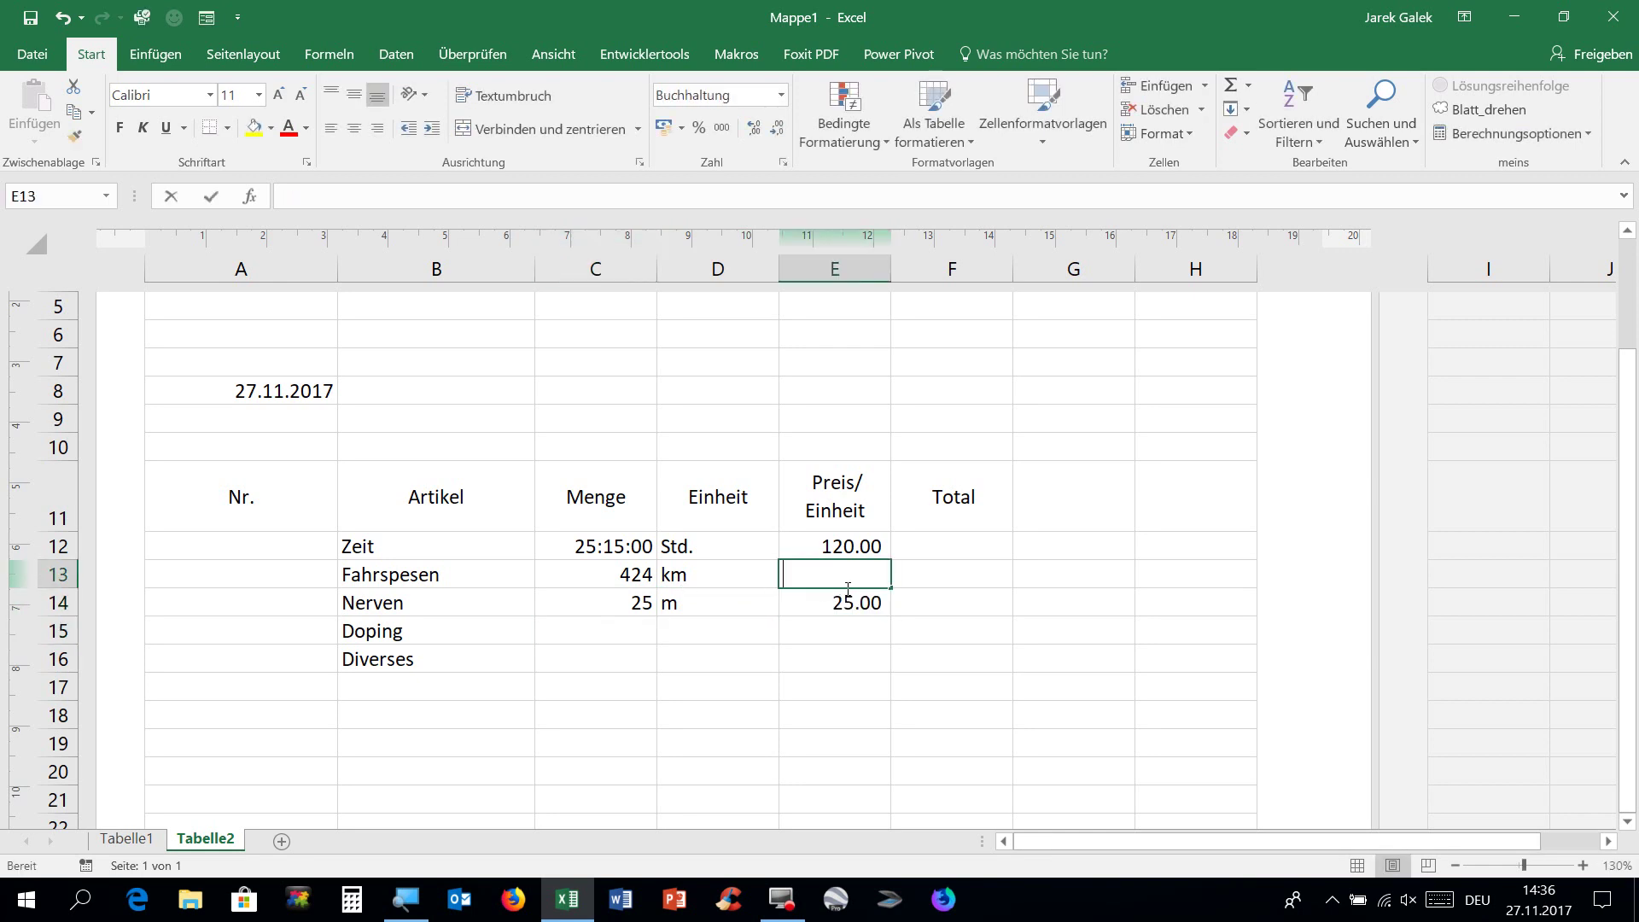
text(0.75)
key(Return)
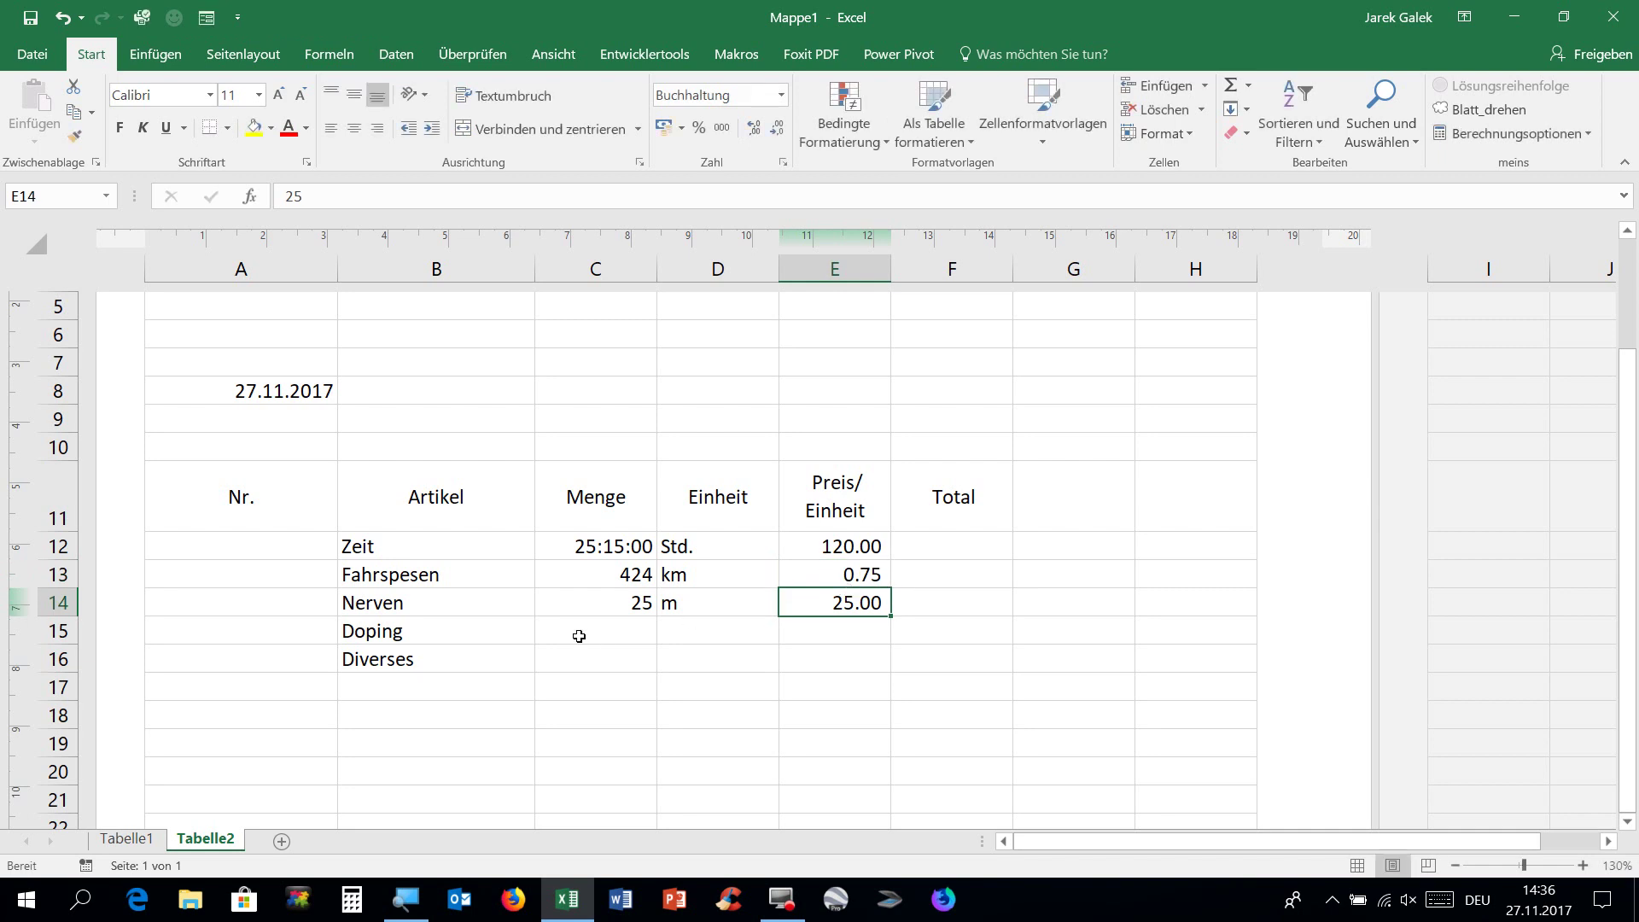
Give Doping quantity 12 with unit 'Tassen à 50 ml'
click(581, 635)
text(12)
key(Tab)
text(Be)
key(BackSpace)
key(BackSpace)
text(Tassen à 50 ml)
key(ctrl+Return)
Widen column D, give Diverses quantity 1, unit Pauschale and price 10, and Doping price 1
click(580, 657)
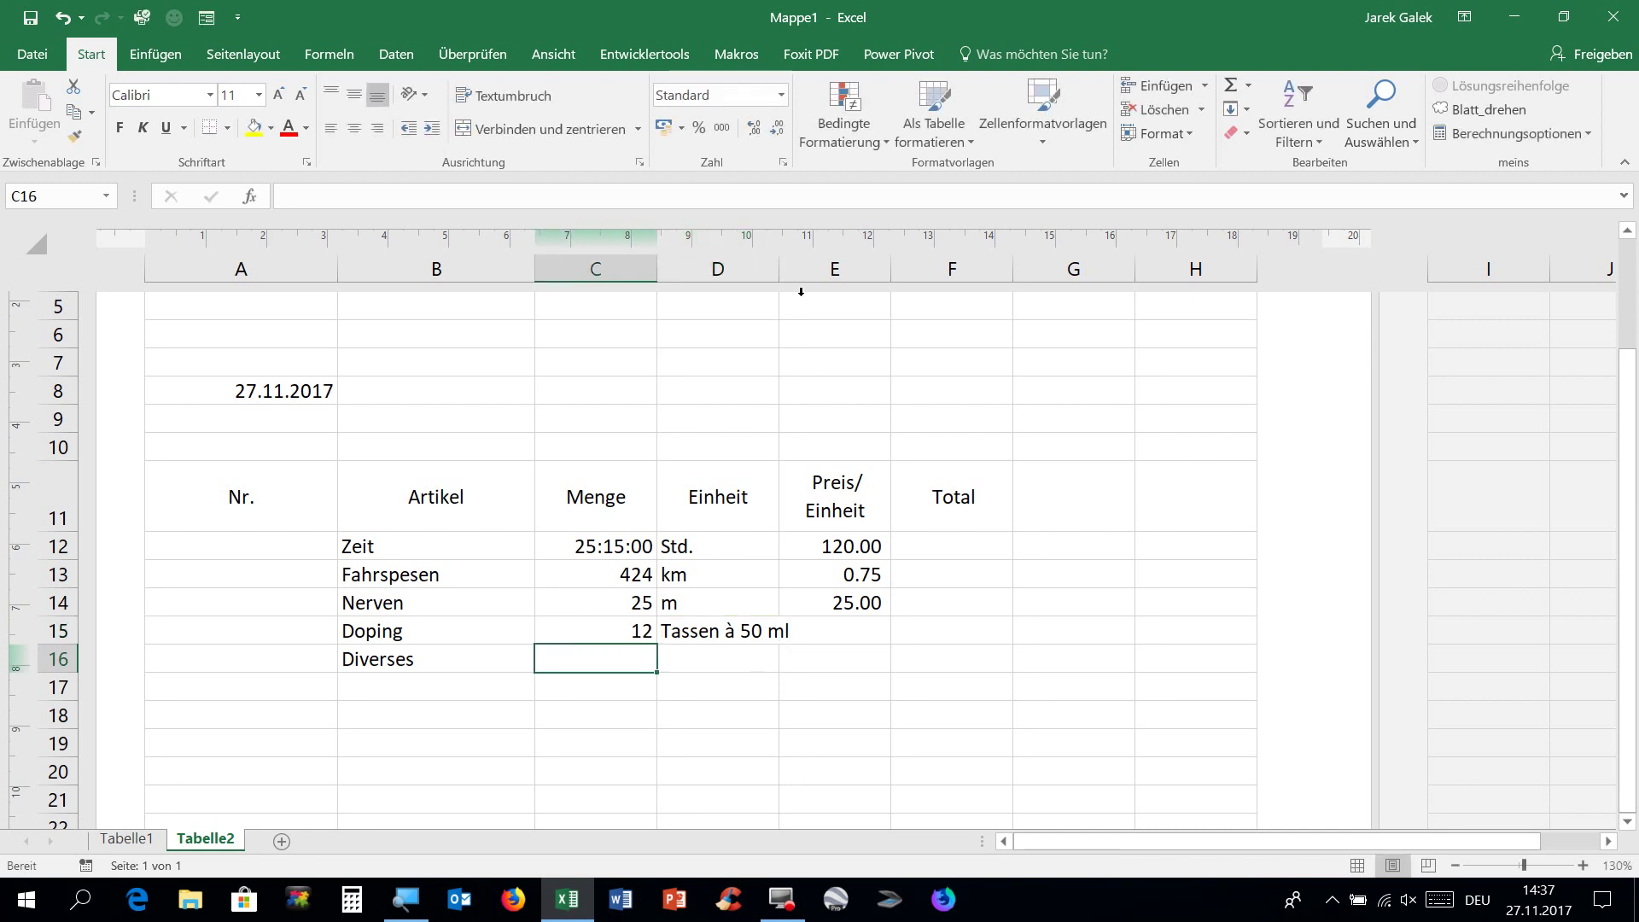
drag(792, 284, 796, 286)
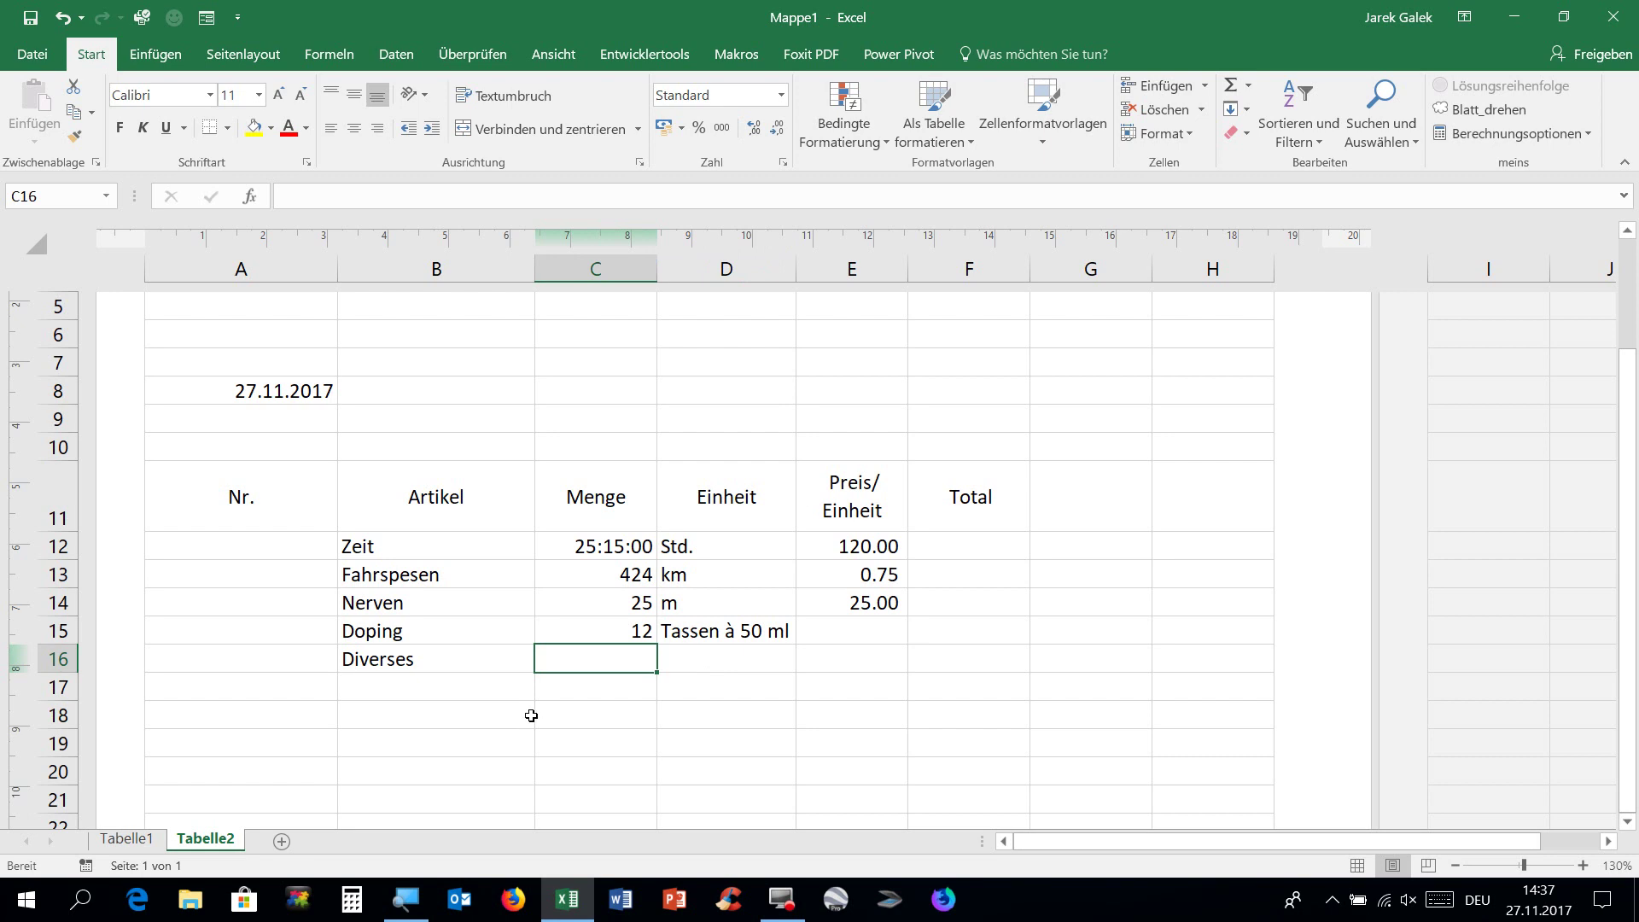
text(1)
key(Tab)
text(Pauschale)
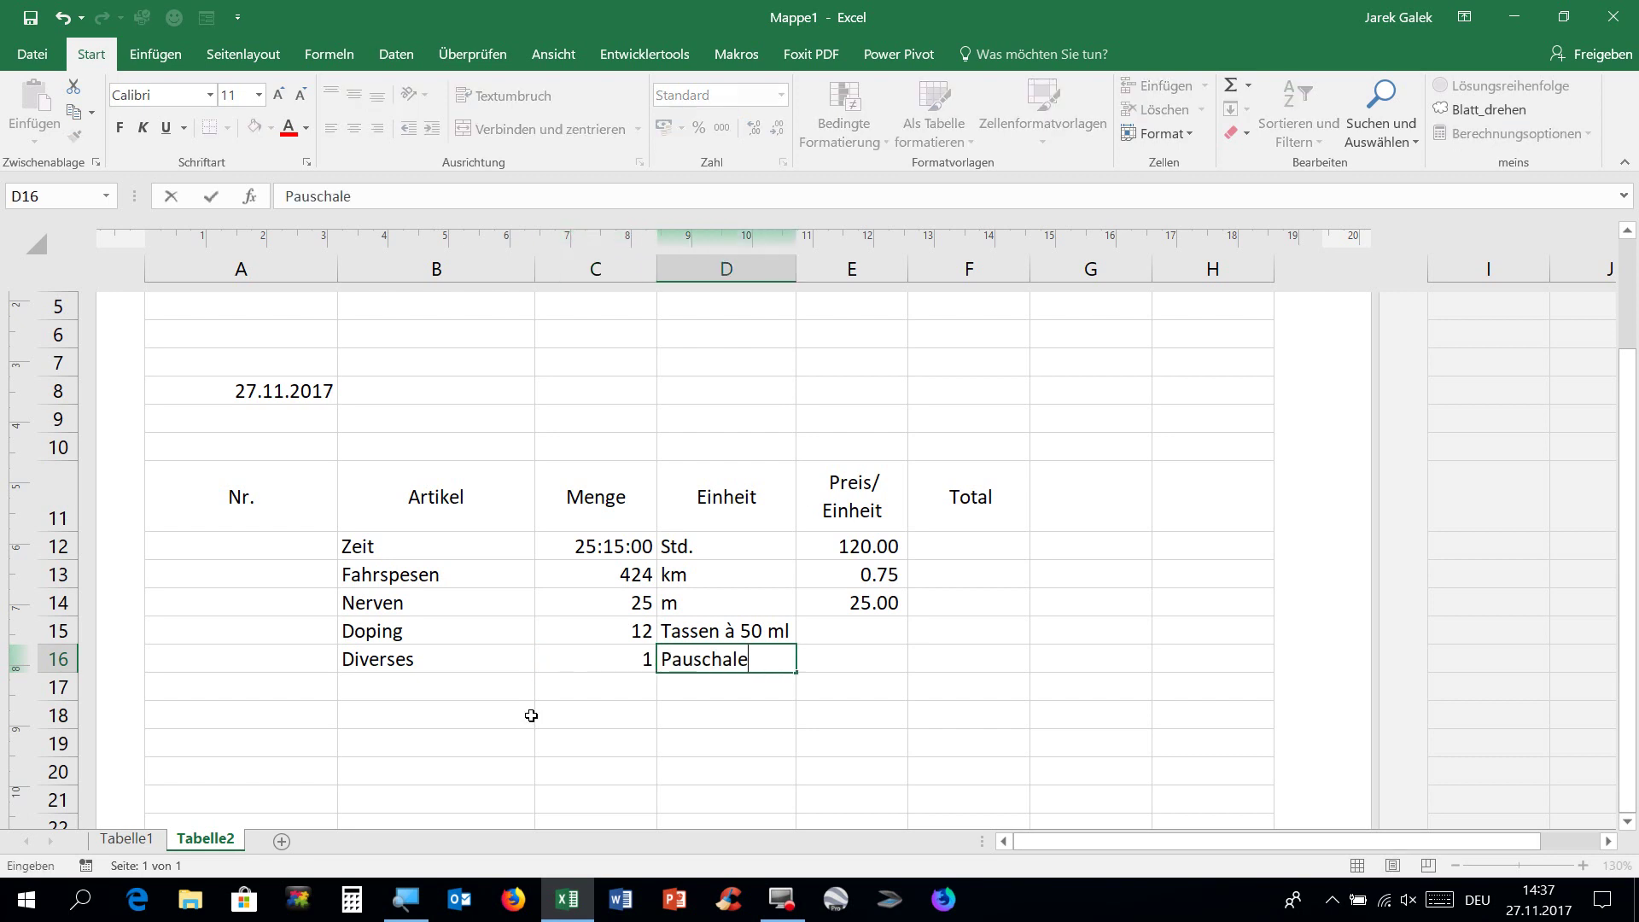
key(Tab)
click(832, 633)
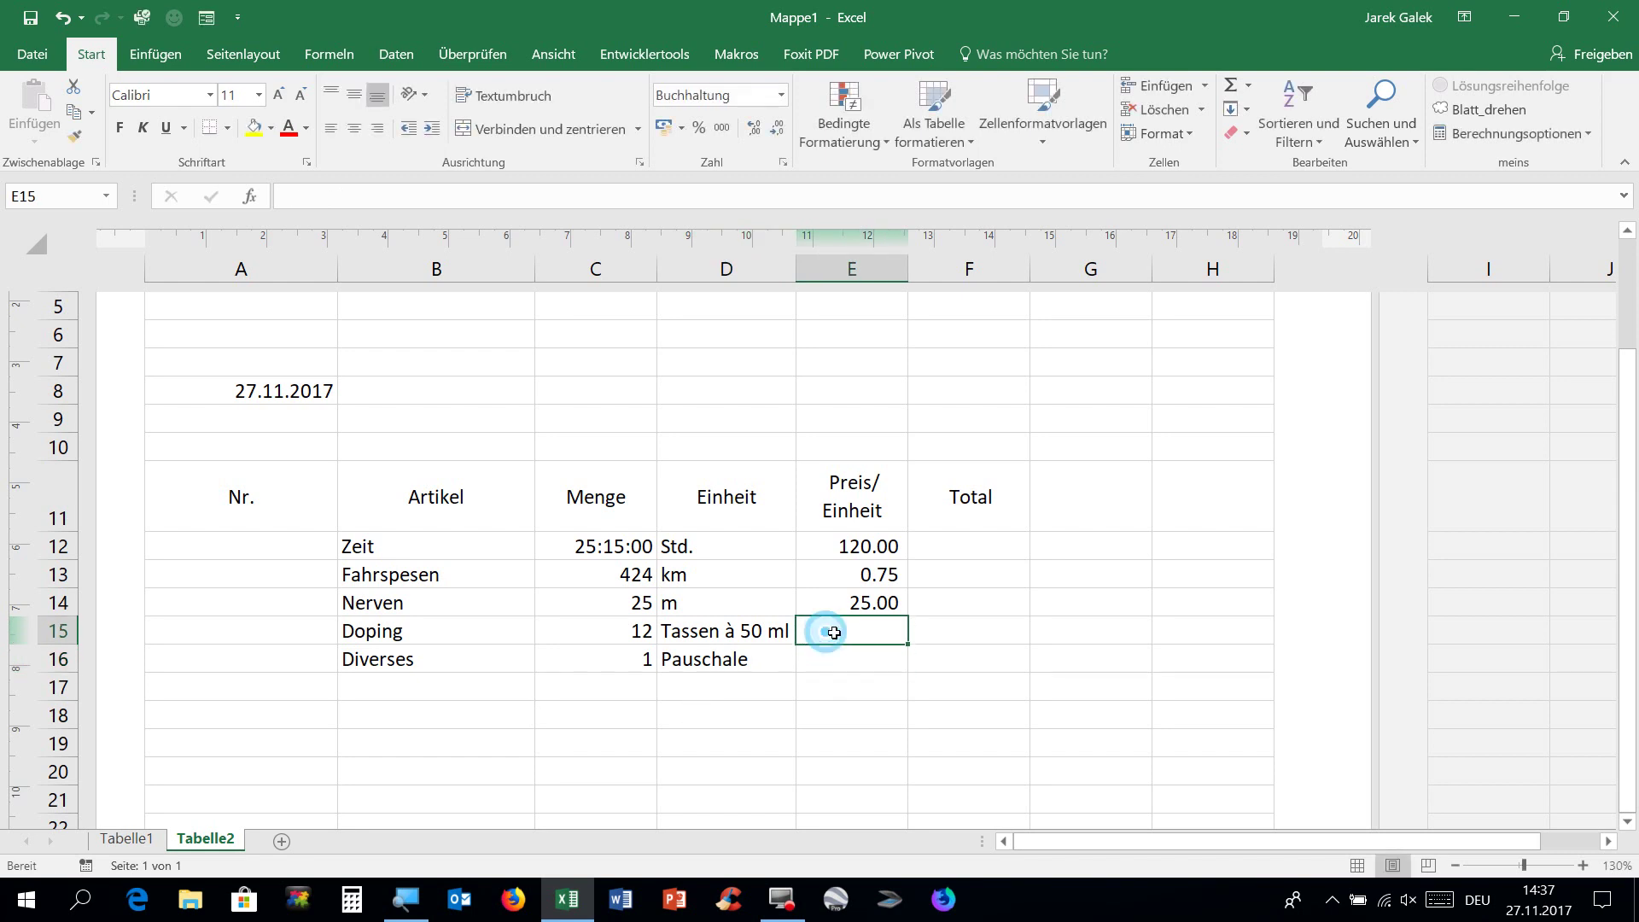
text(1)
key(Return)
text(10)
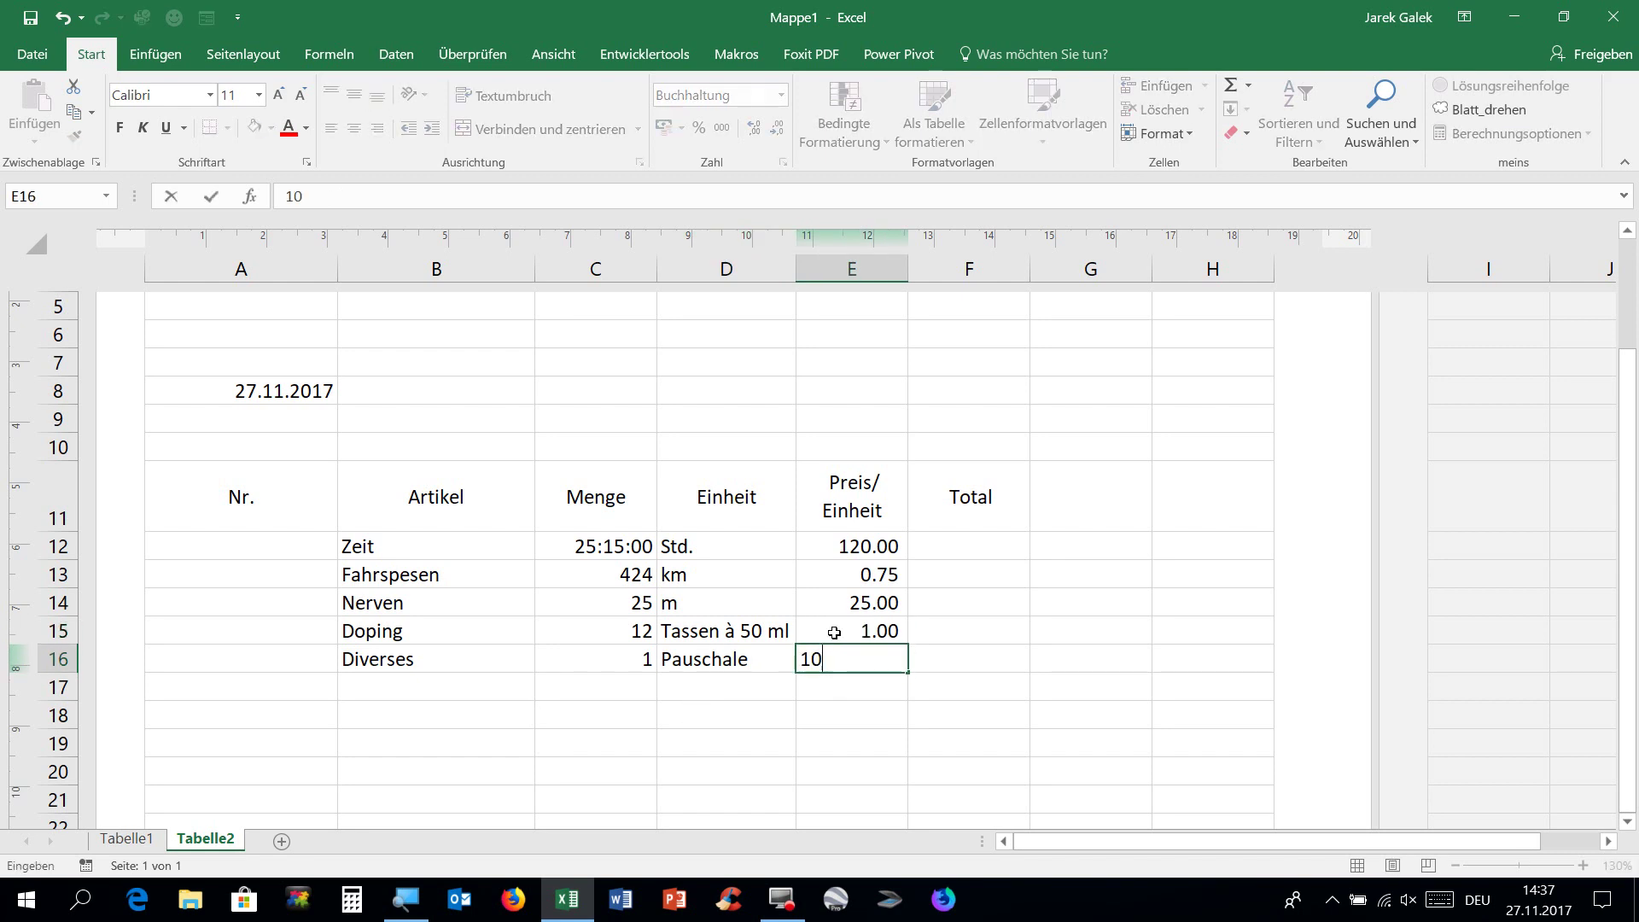
key(Return)
Enter =C12*E12 in F12 and fill it down to F16, giving 126.25, 318.00, 625.00, 12.00 and 10.00
click(966, 553)
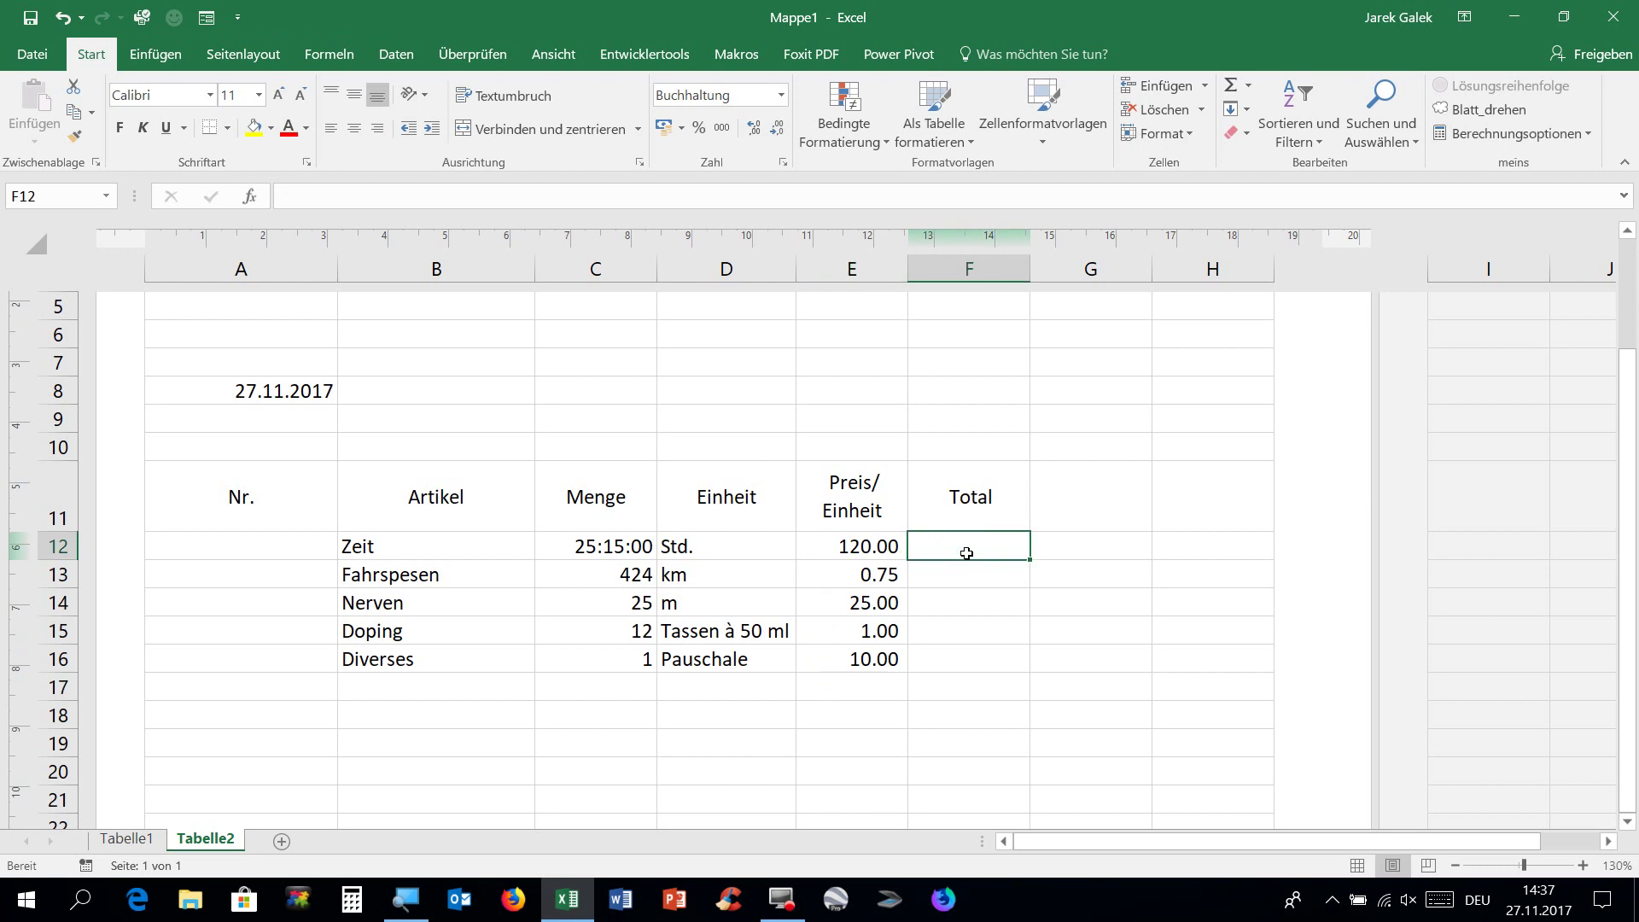
text(=)
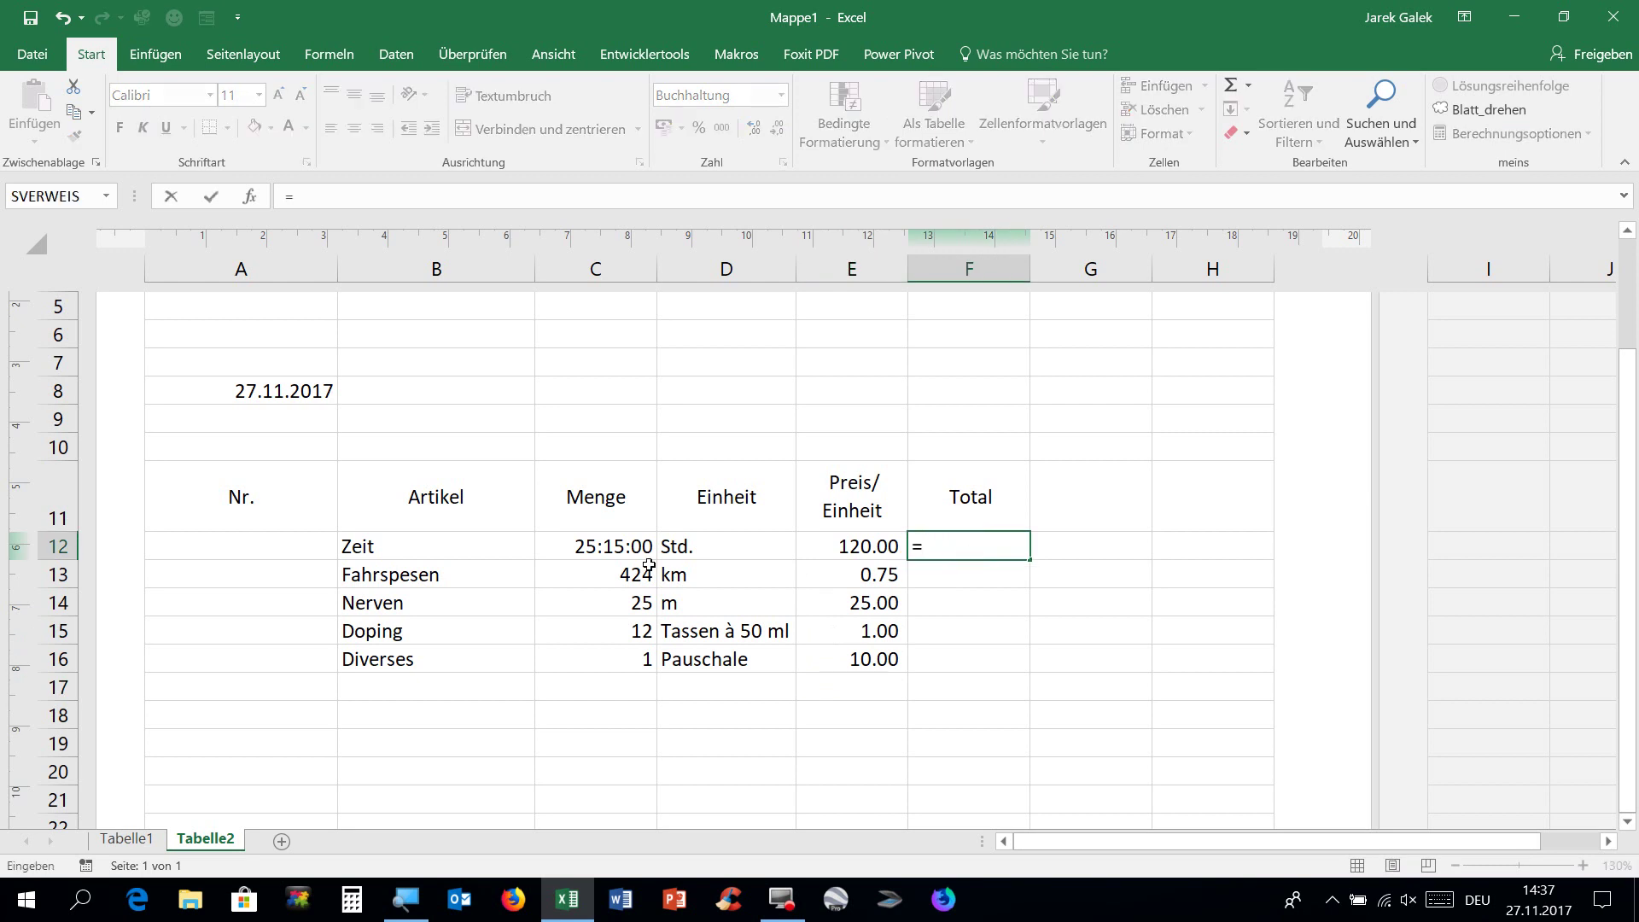
click(613, 552)
text(*)
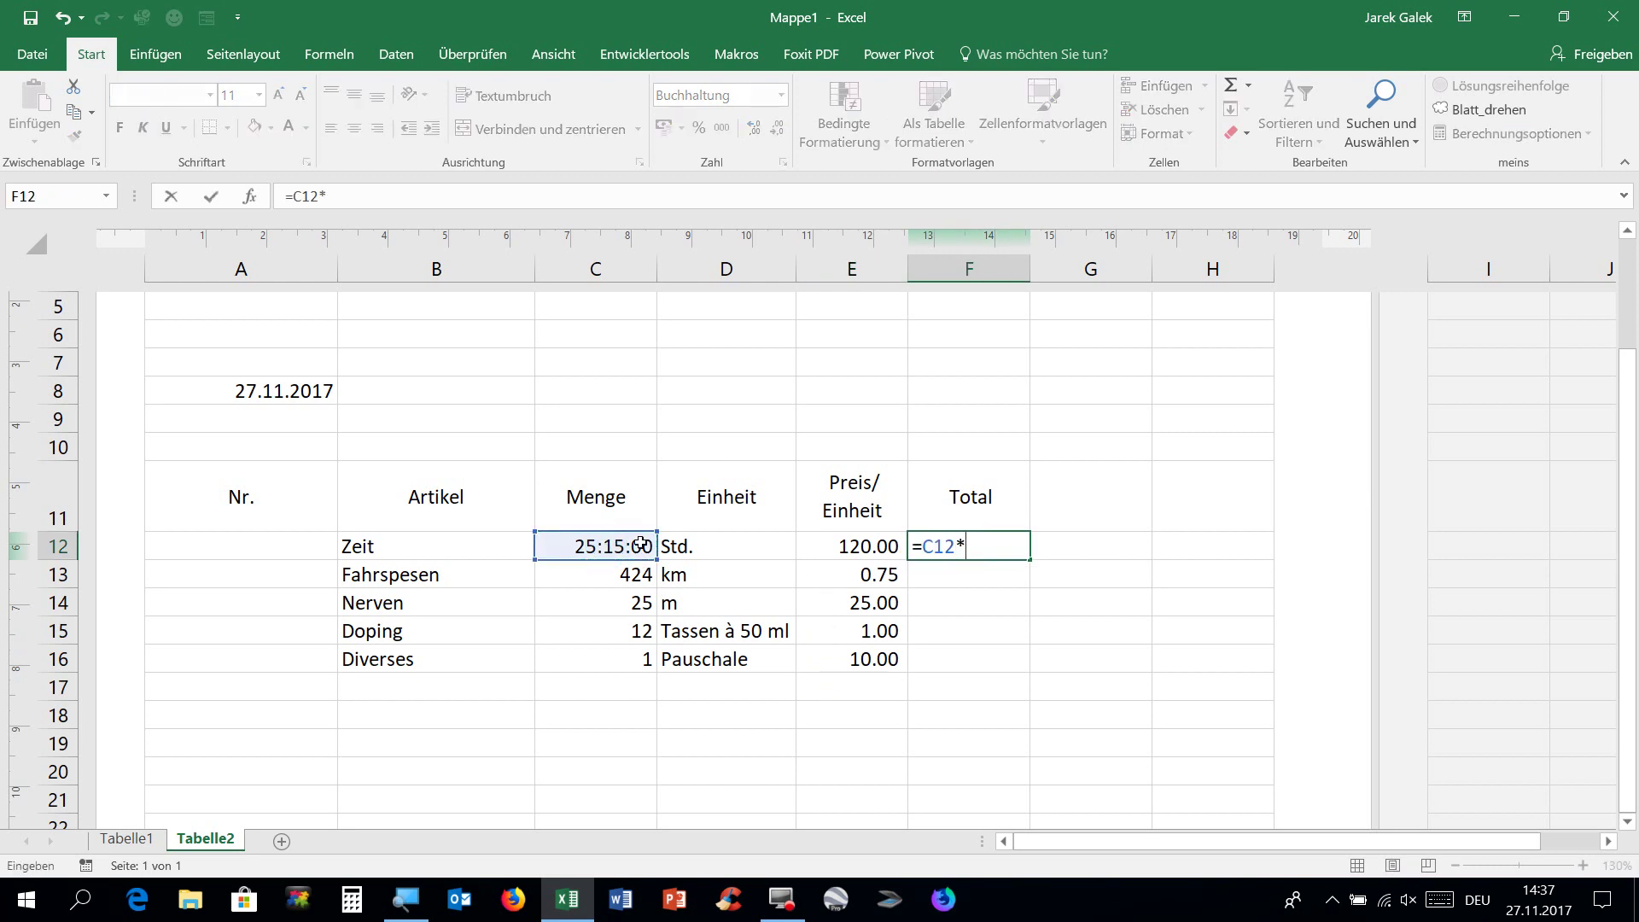
click(815, 553)
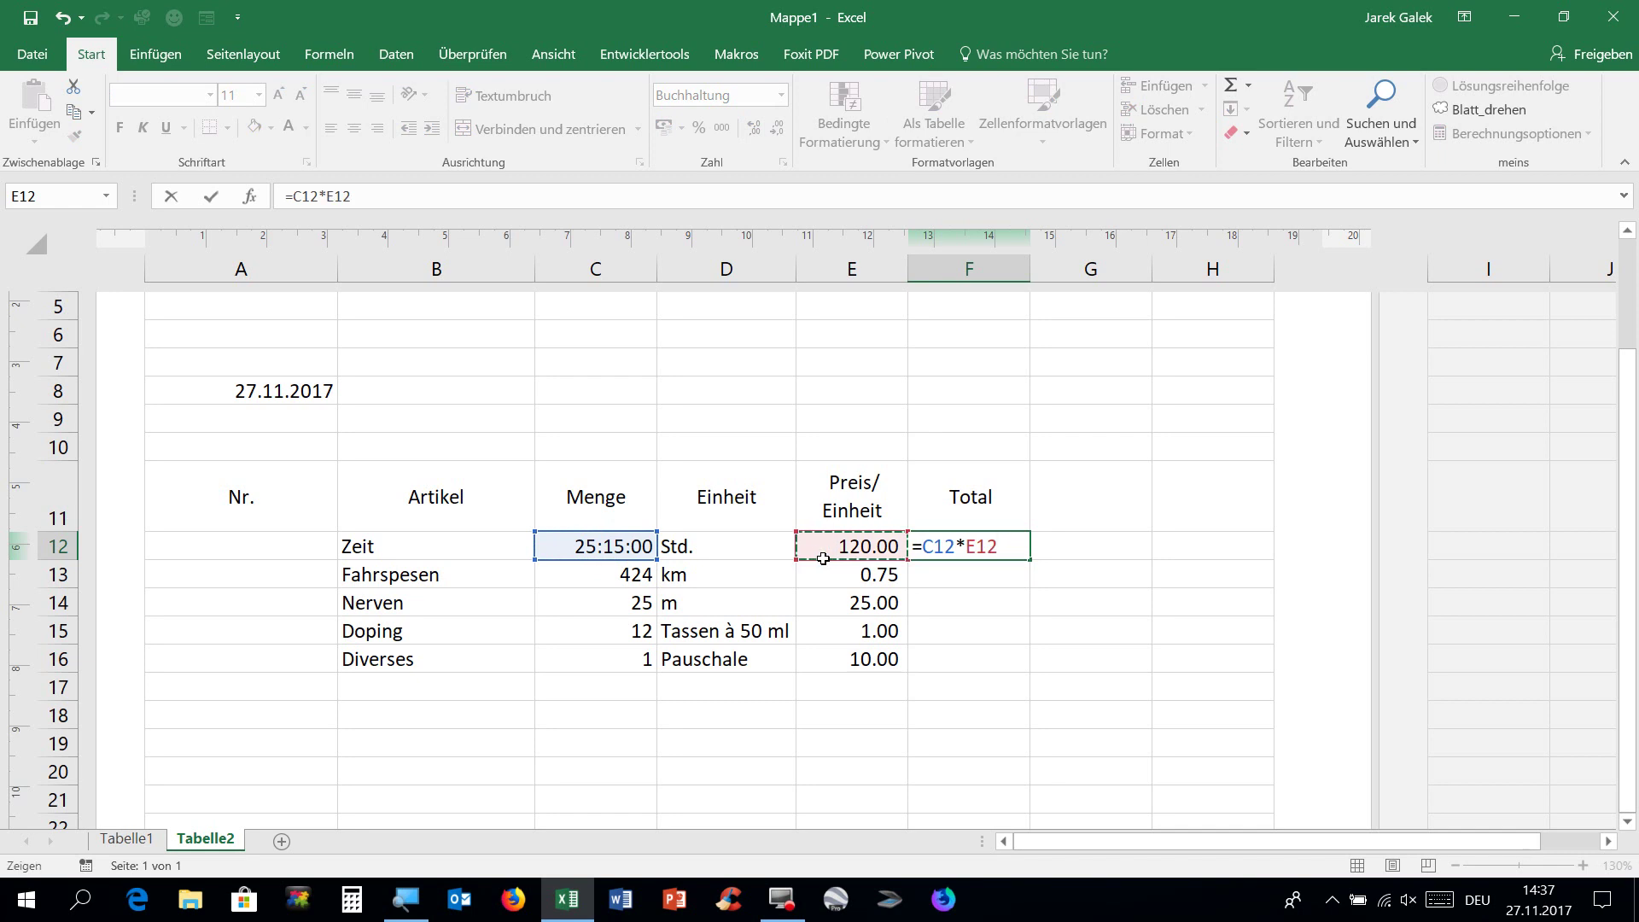
key(Return)
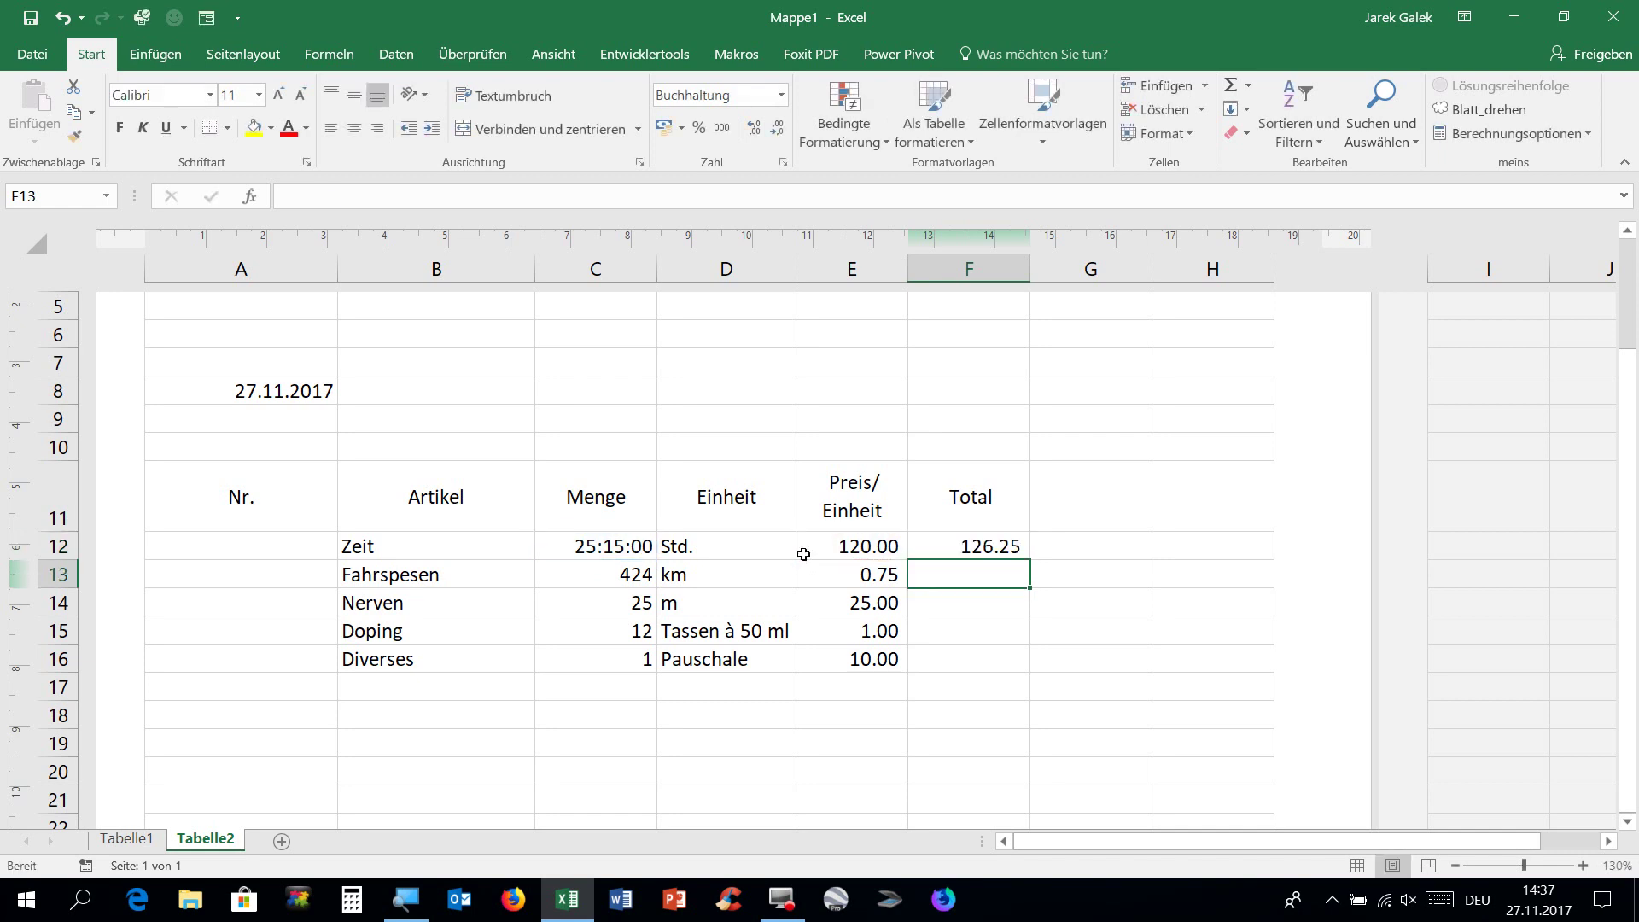
click(970, 550)
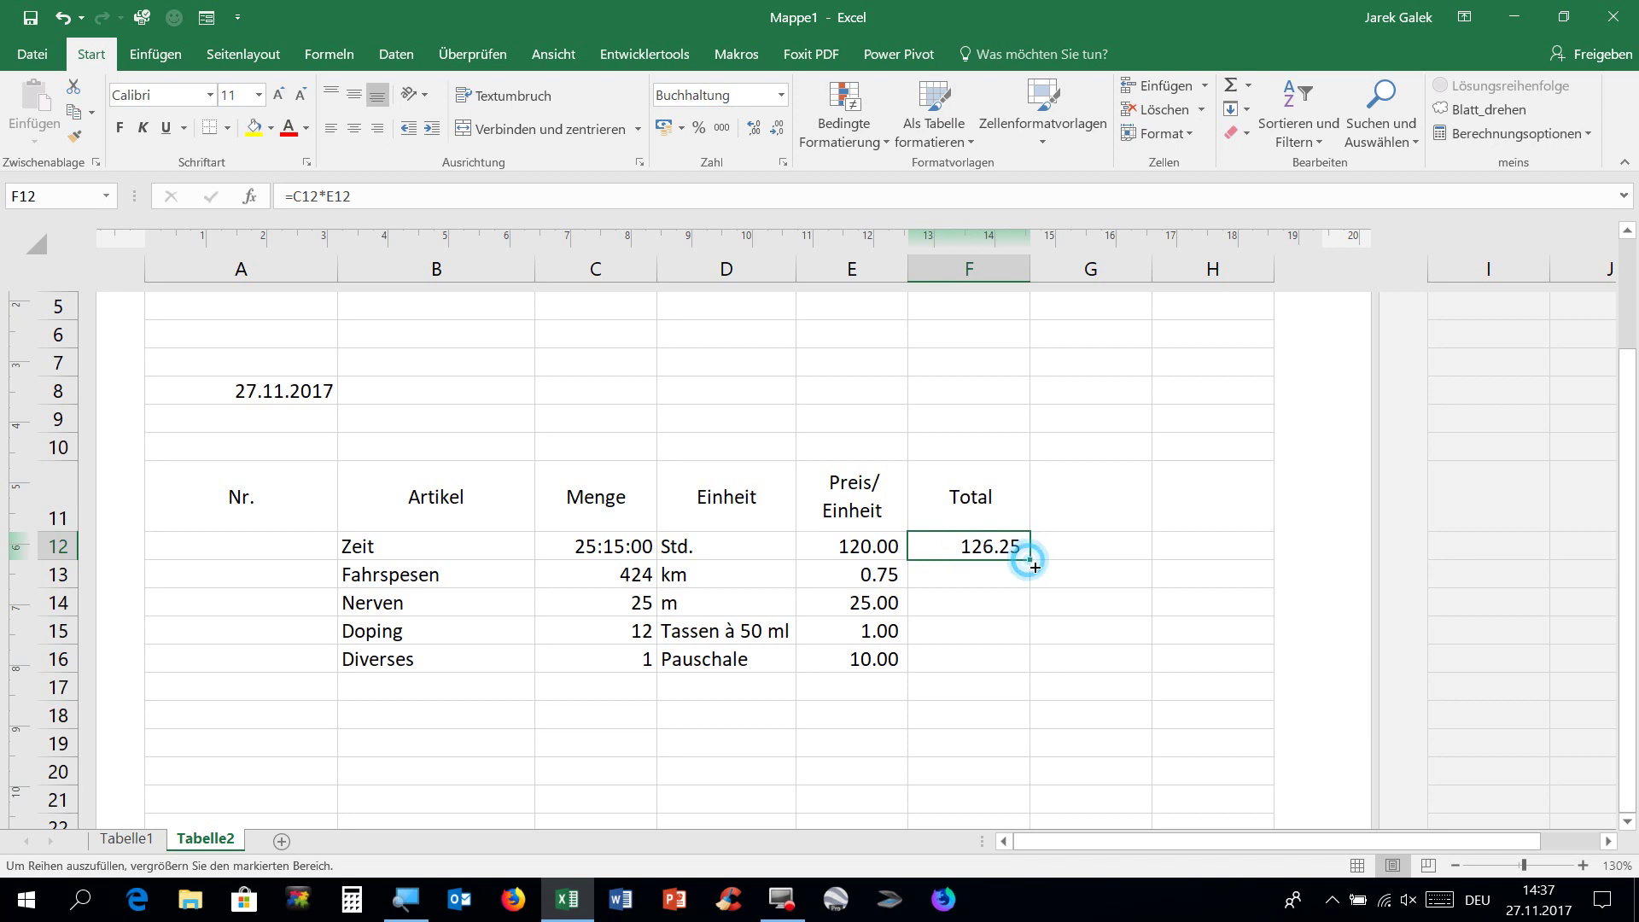
double_click(1031, 563)
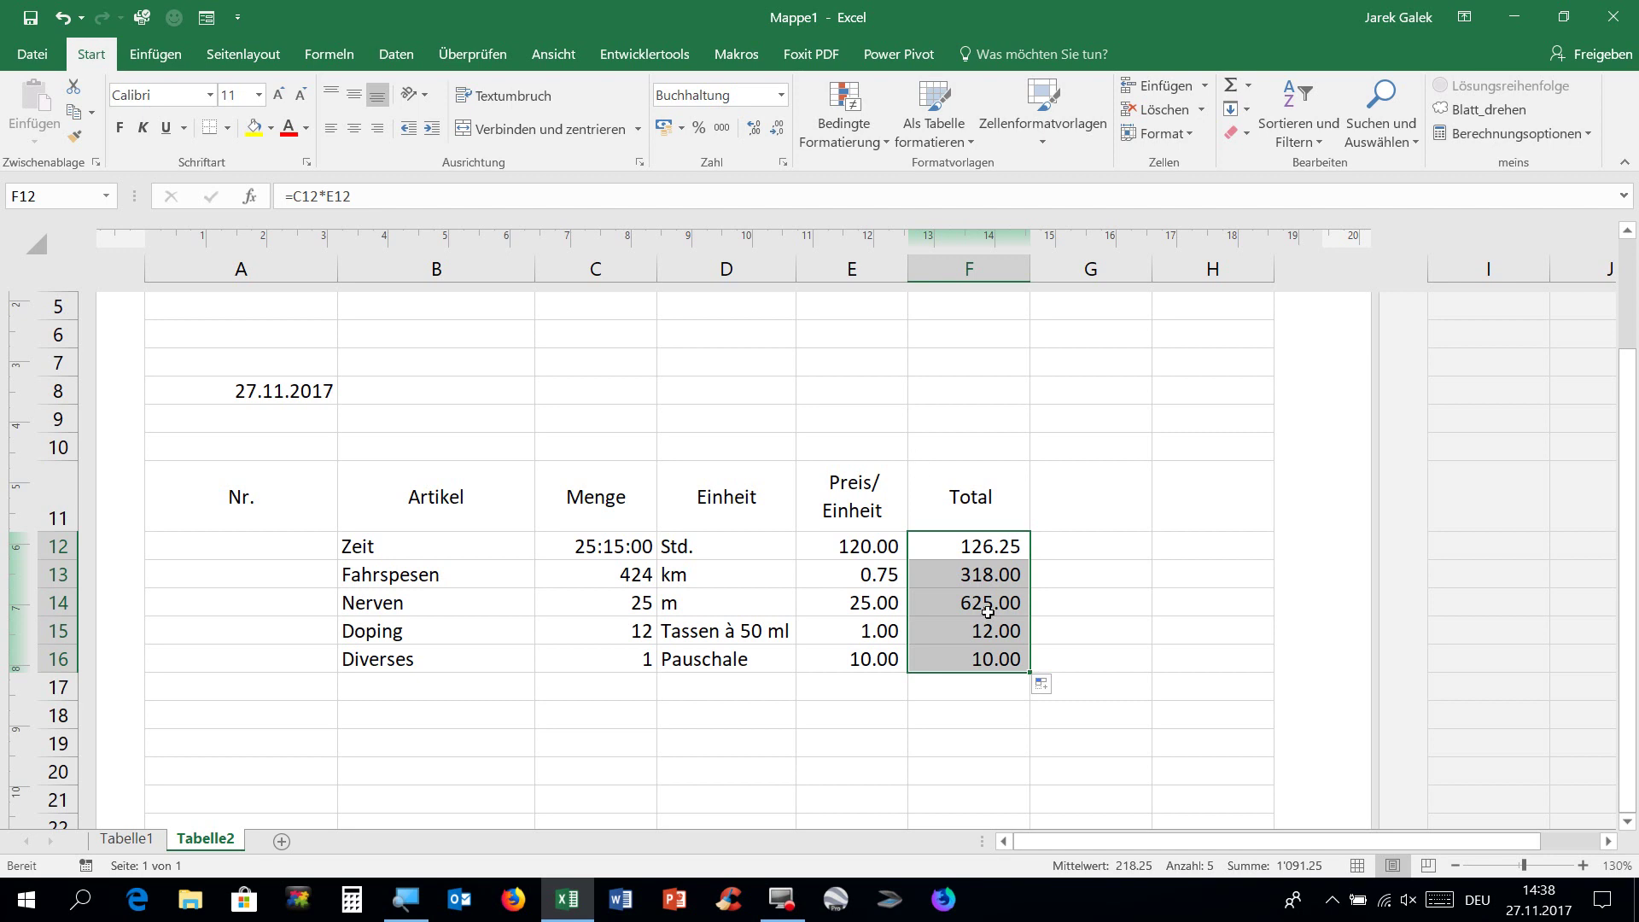
Label E18 'Summe' and AutoSum F12:F17 into F18, giving 1'091.25
click(894, 719)
text(SUmme)
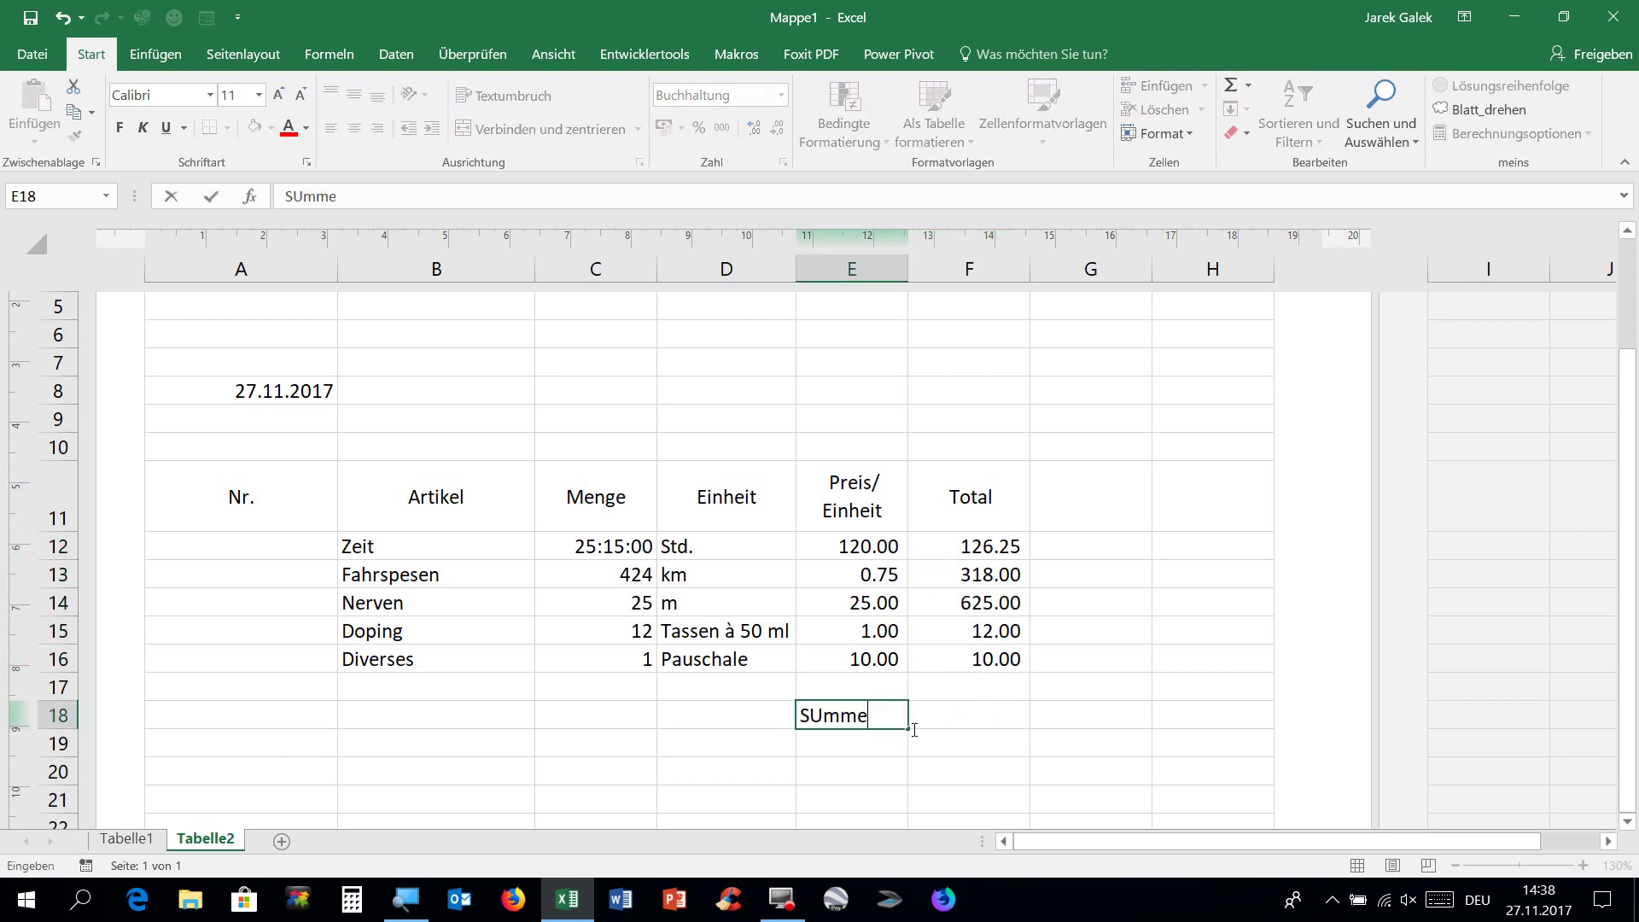
key(Tab)
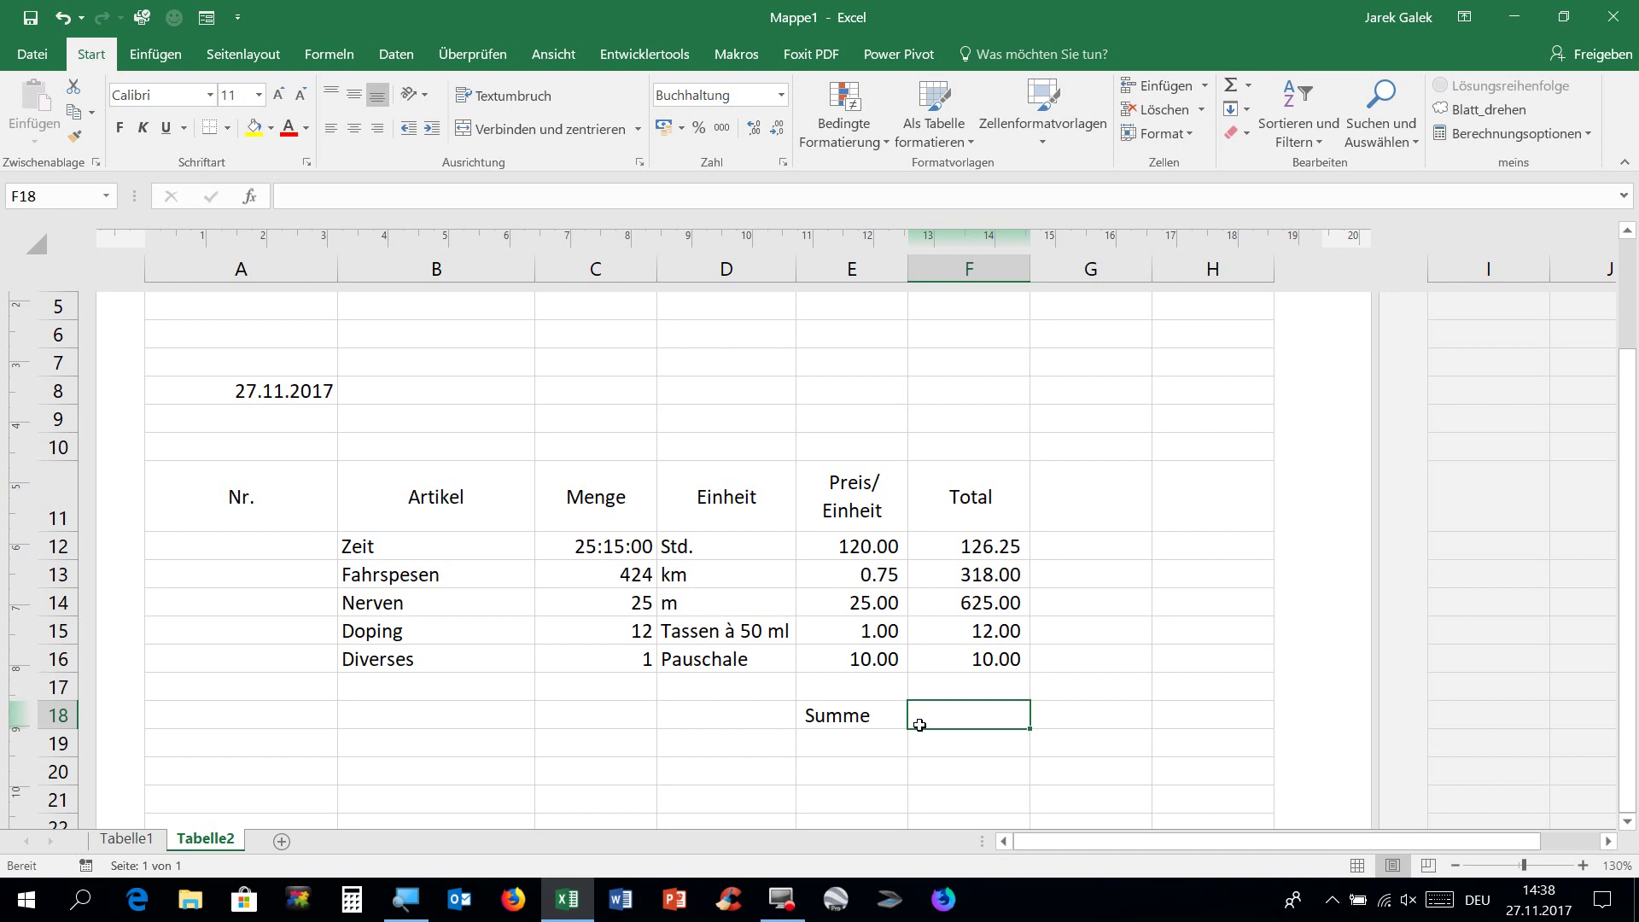
click(1230, 87)
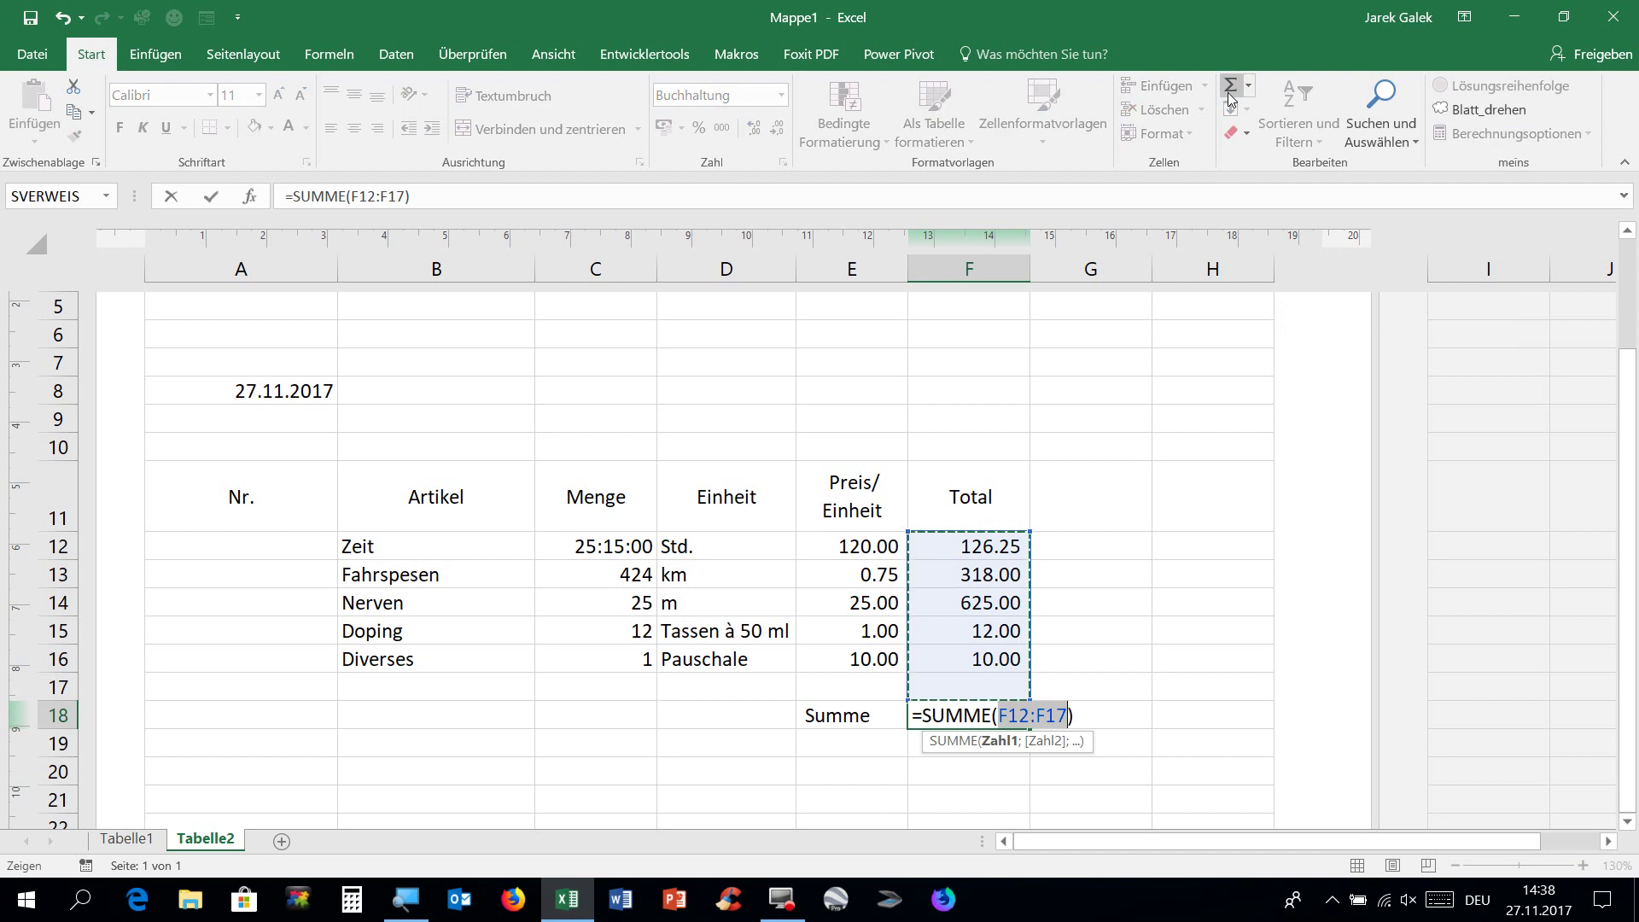
key(Return)
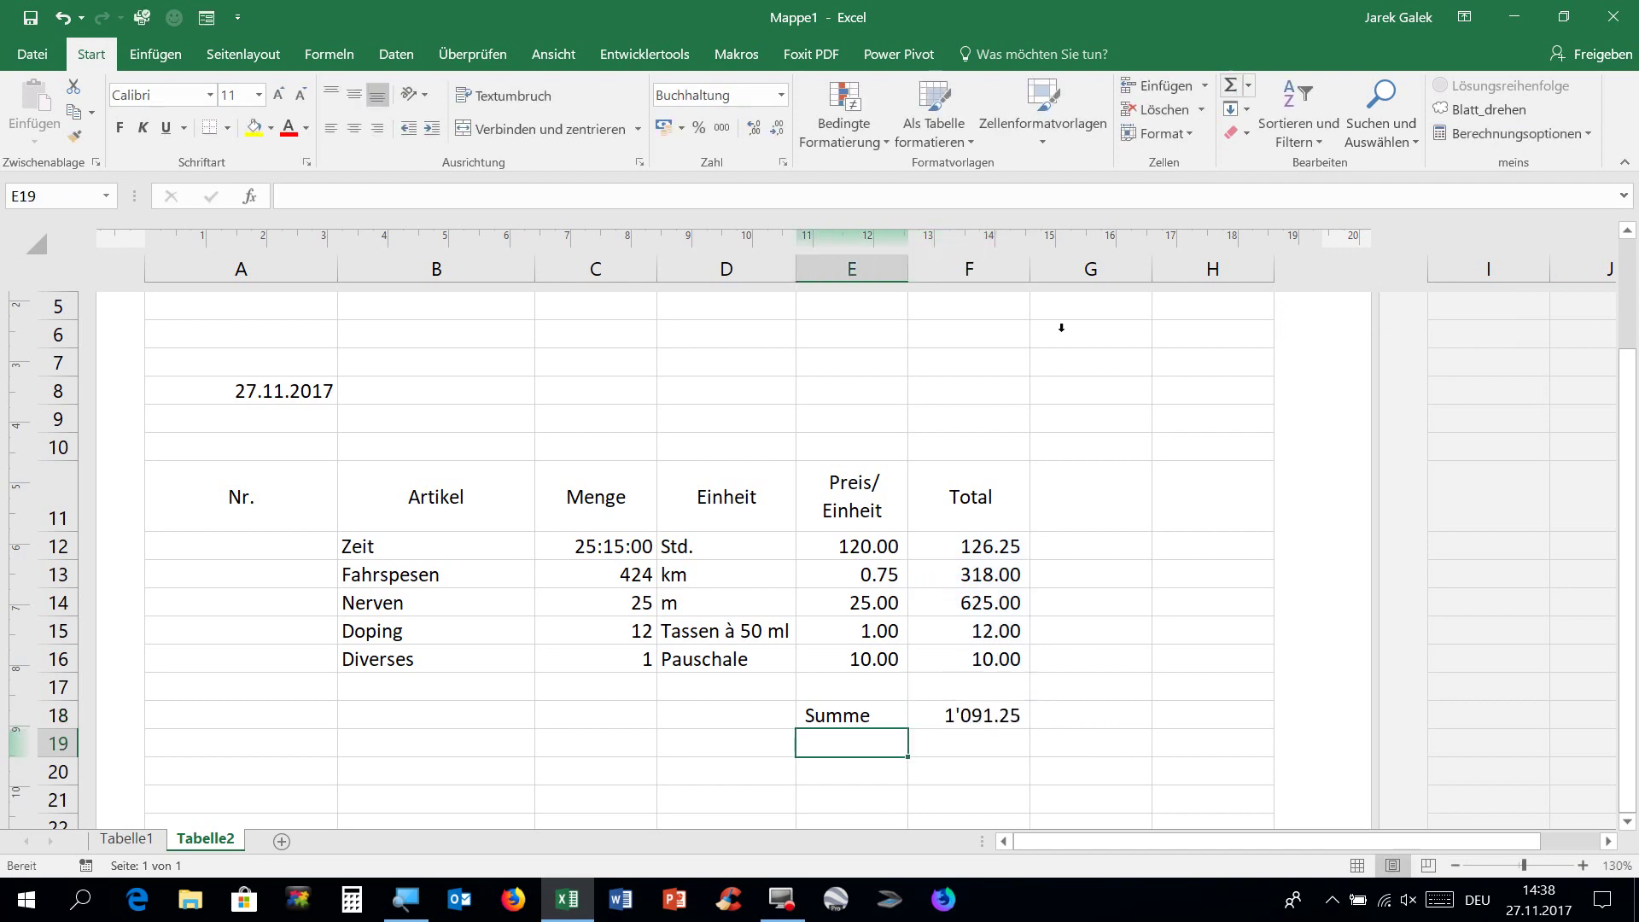
click(825, 640)
Correct Doping's unit price to 1.17, making its total 14.04 and the Summe 1'093.29
text(1.)
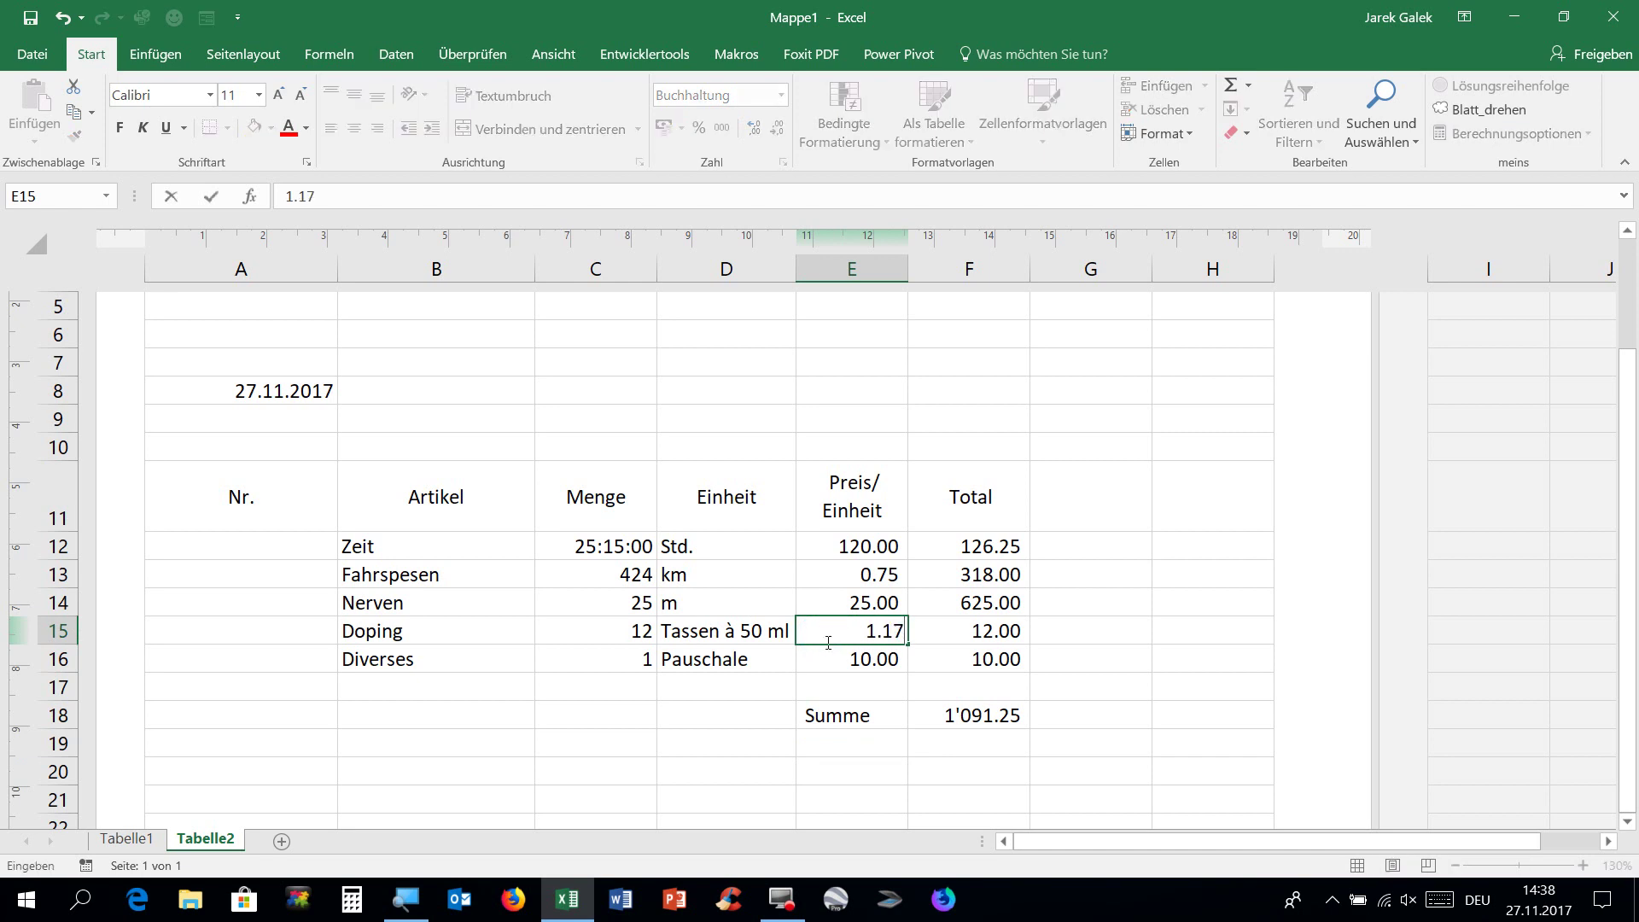
key(Return)
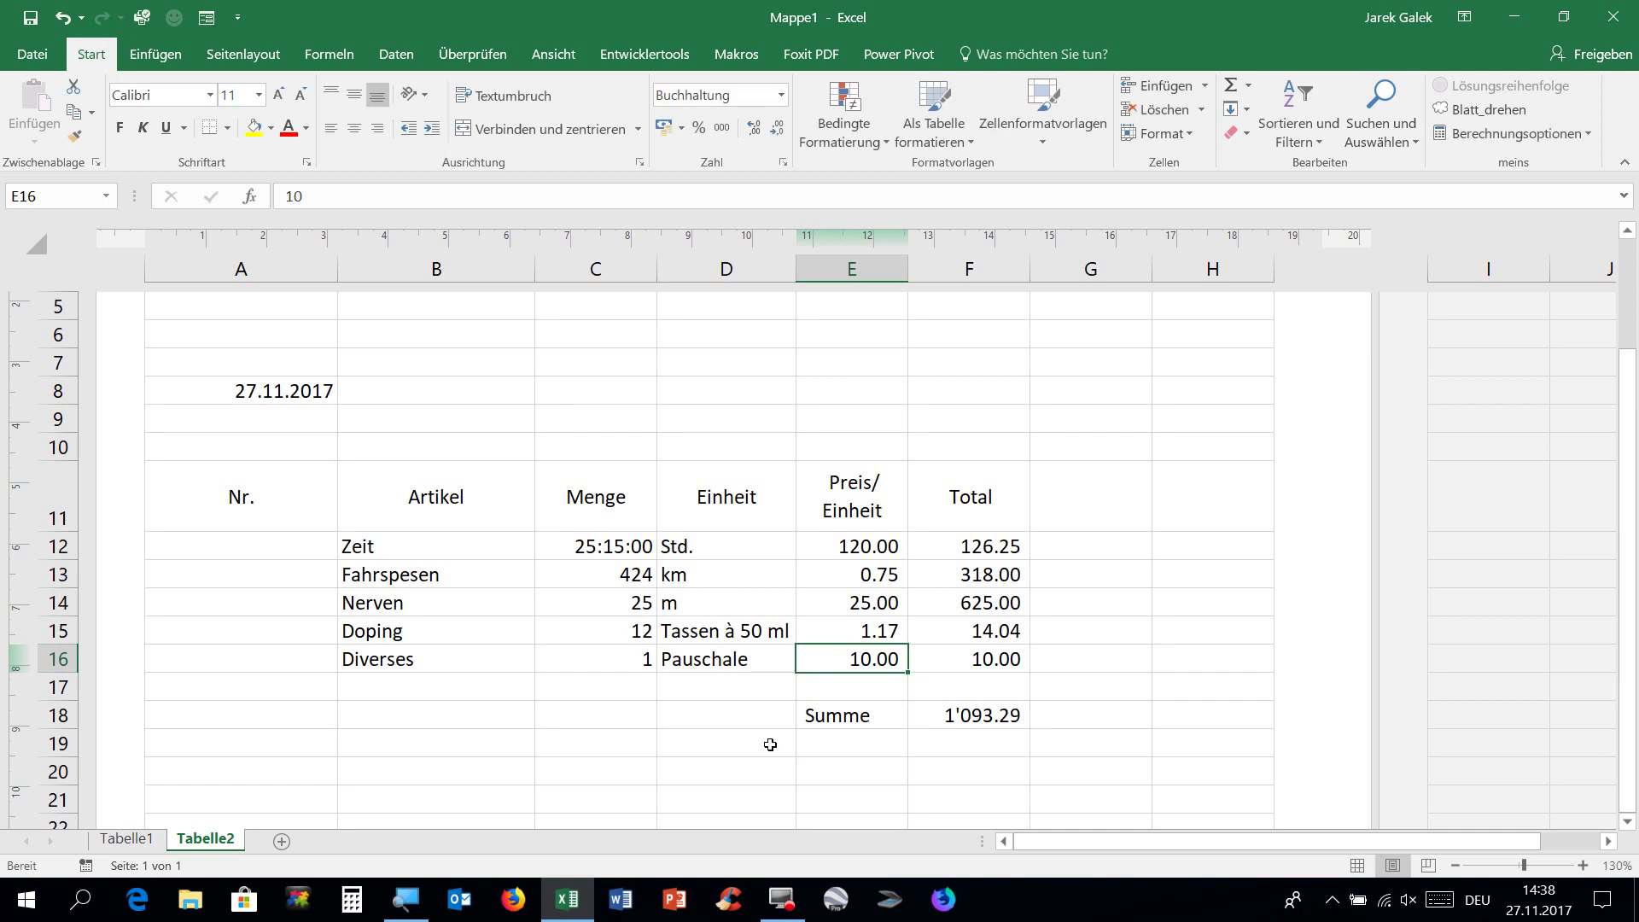
click(971, 724)
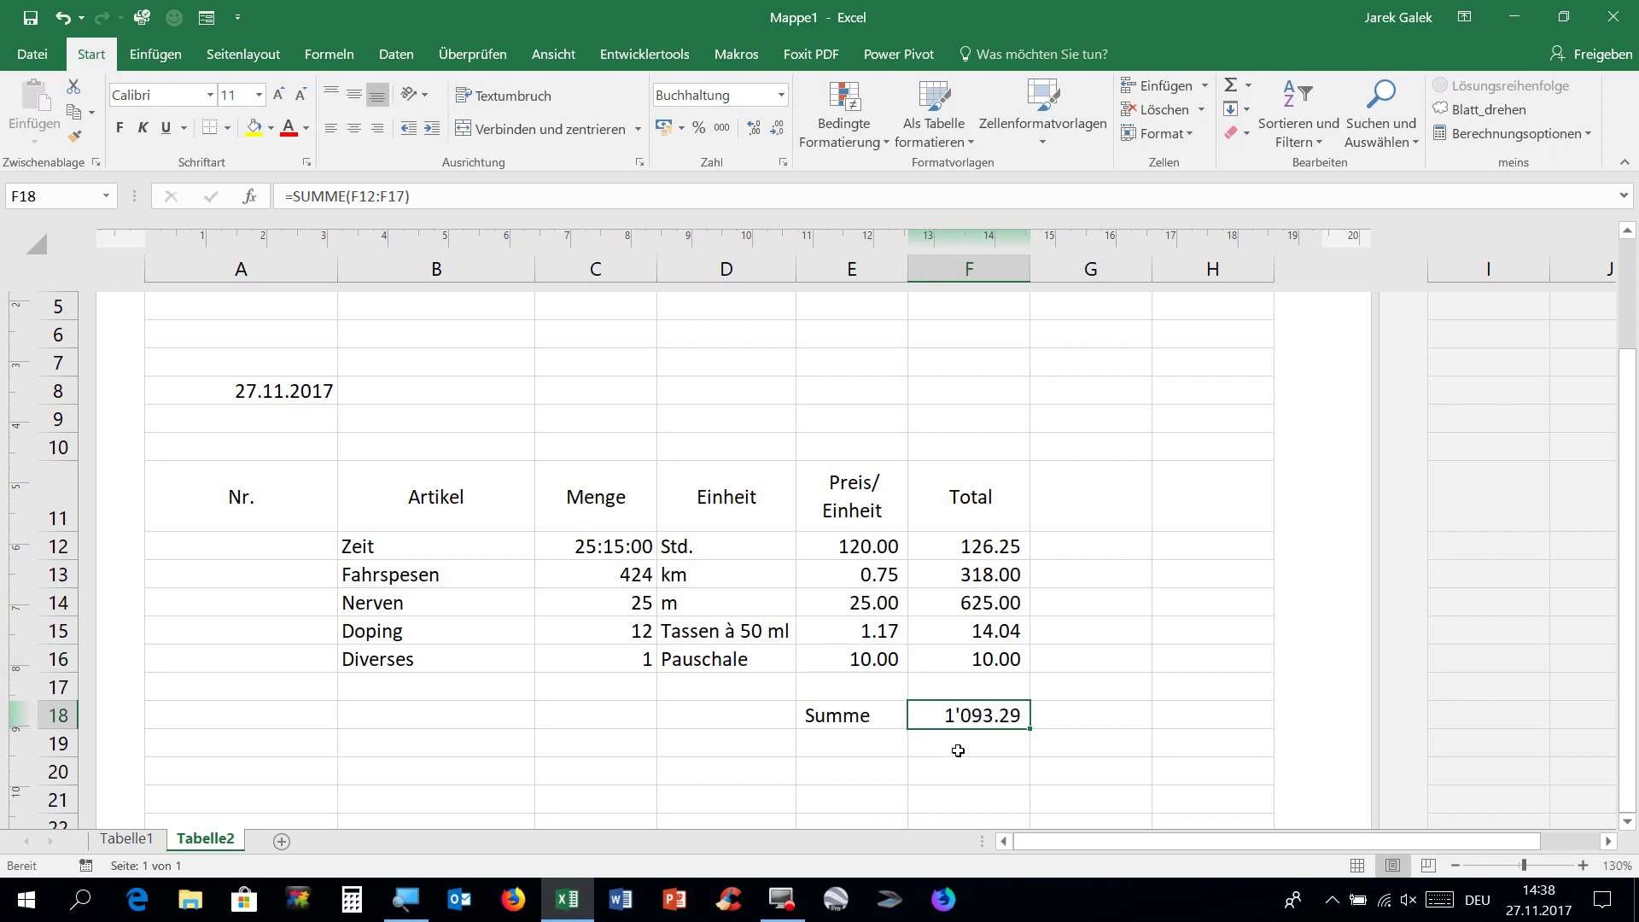
Change F18 to =RUNDEN(SUMME(F12:F17)/5;2)*5 so the Summe shows 1'093.30
double_click(941, 719)
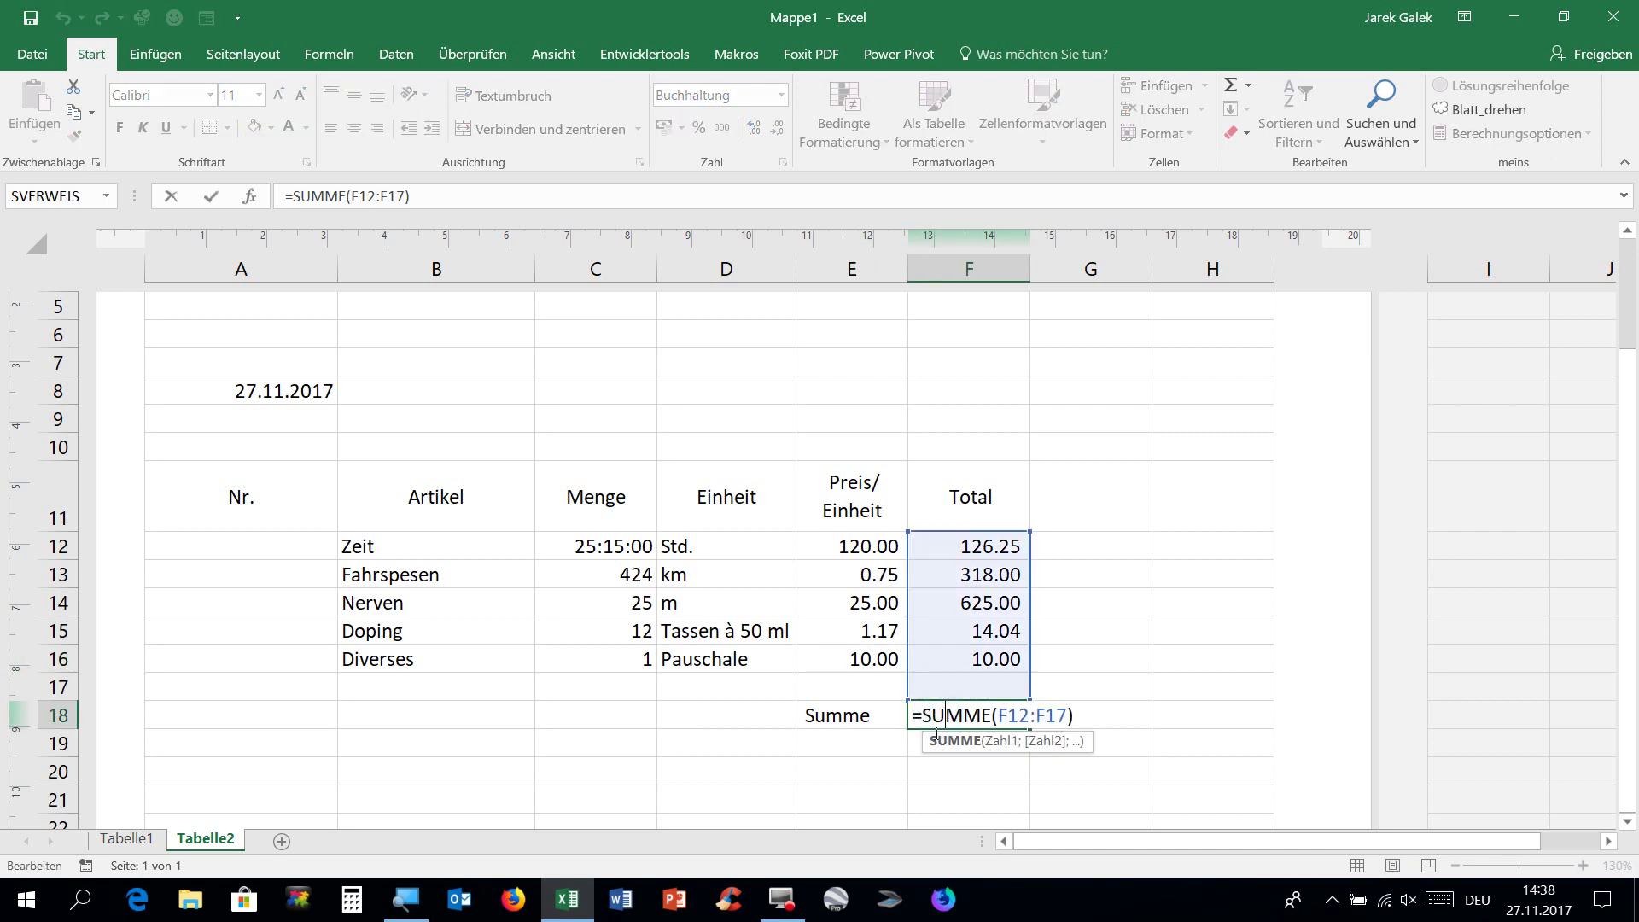
key(Left)
key(Left)
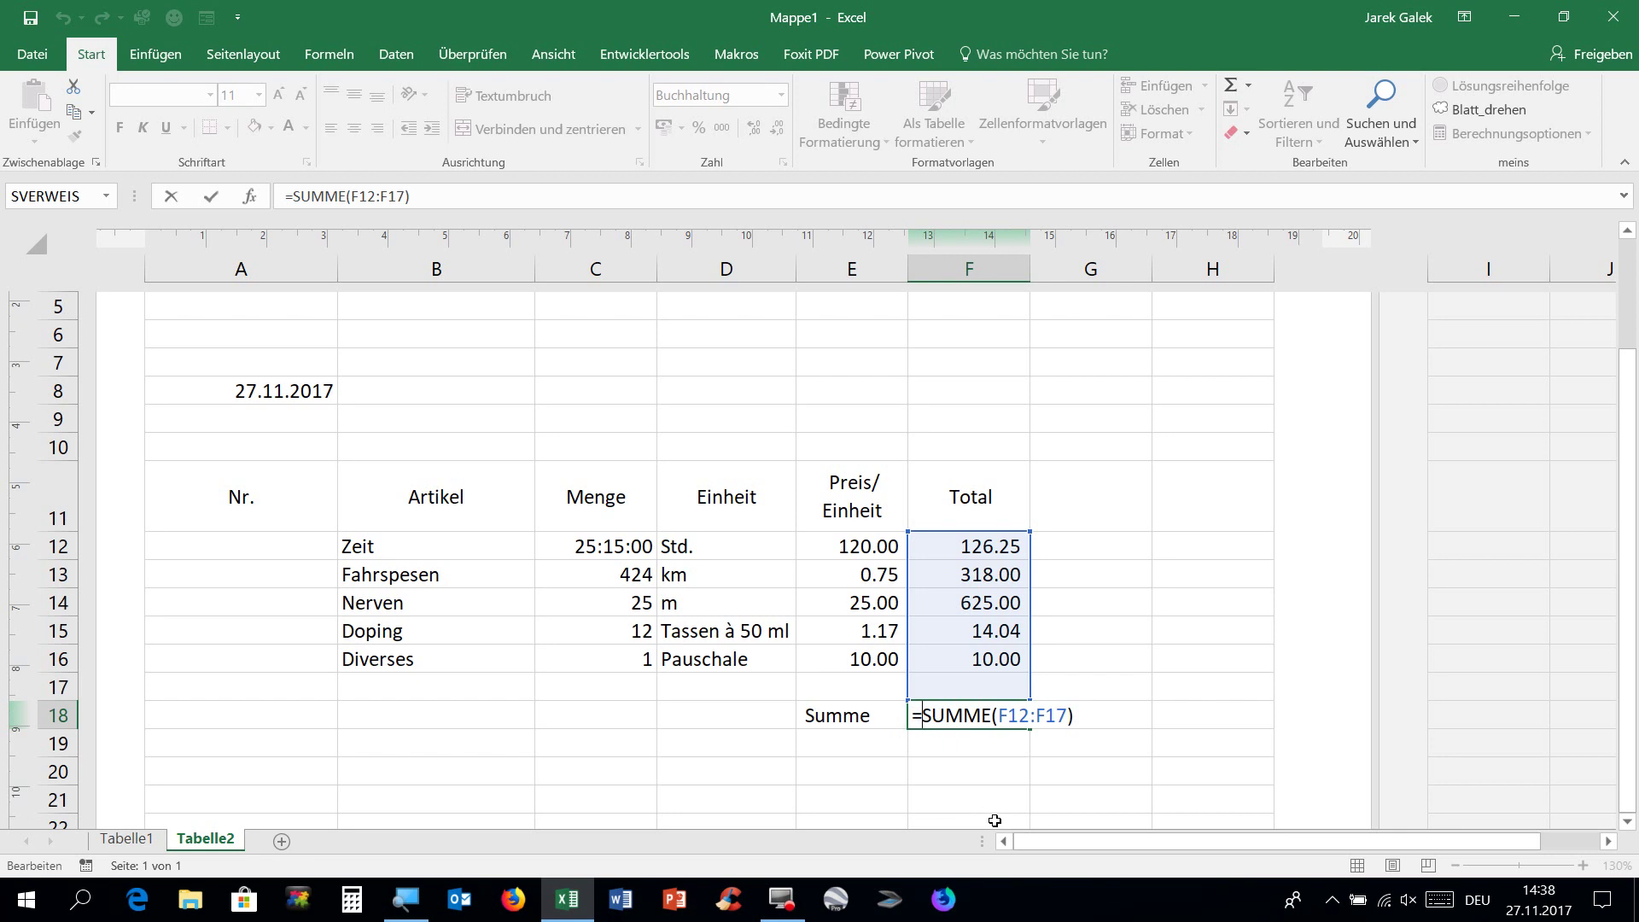
text(runden)
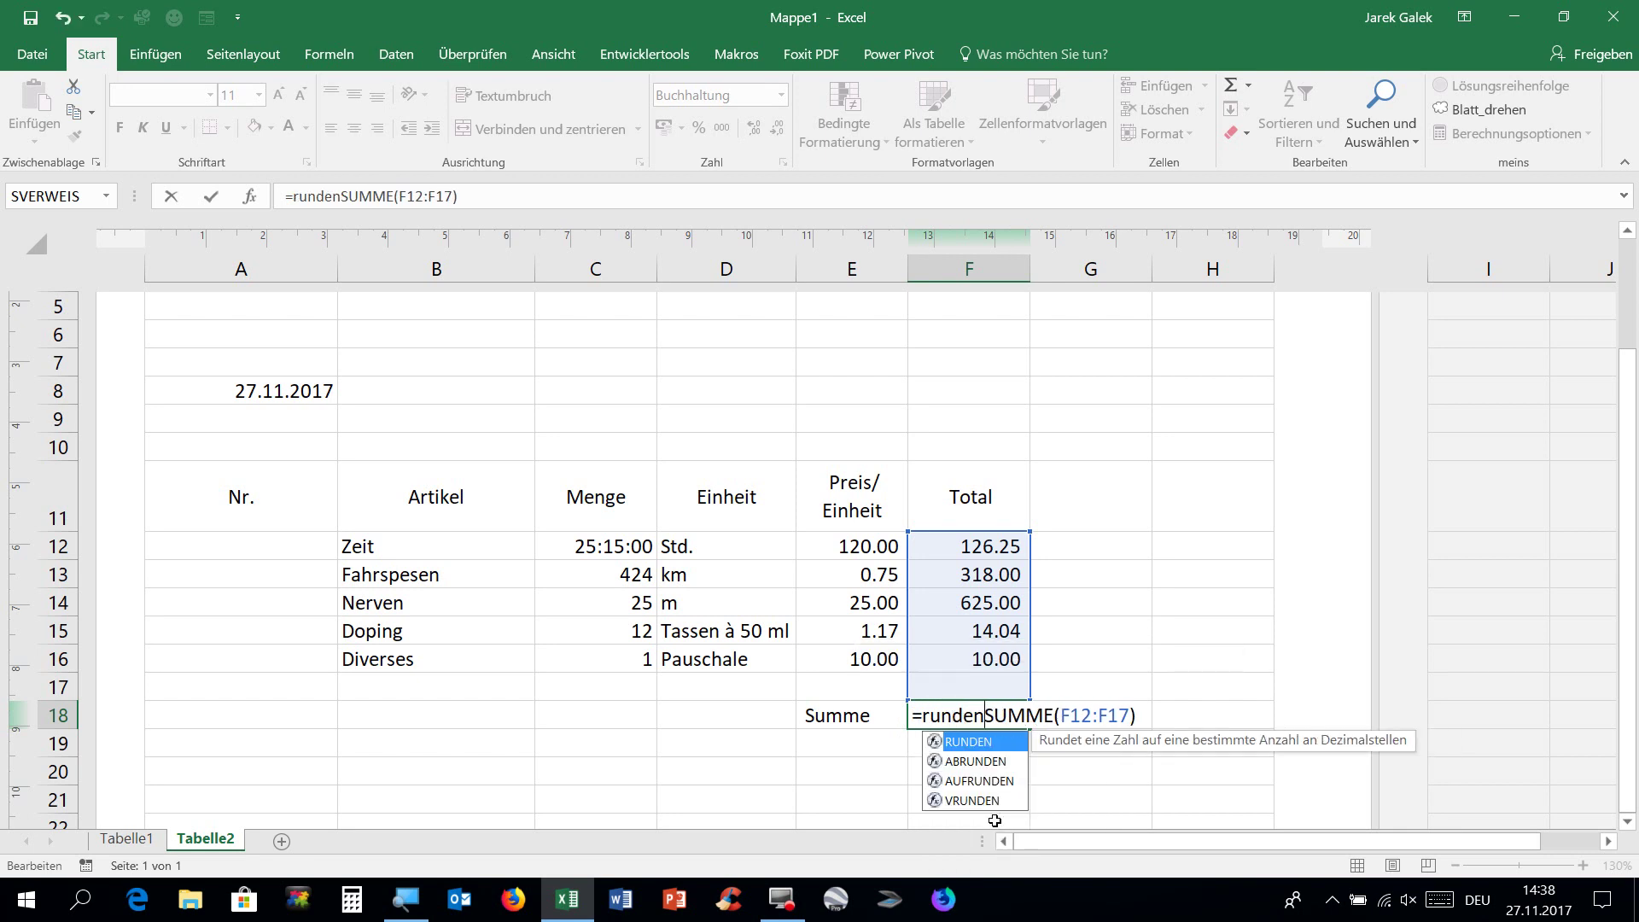
text(()
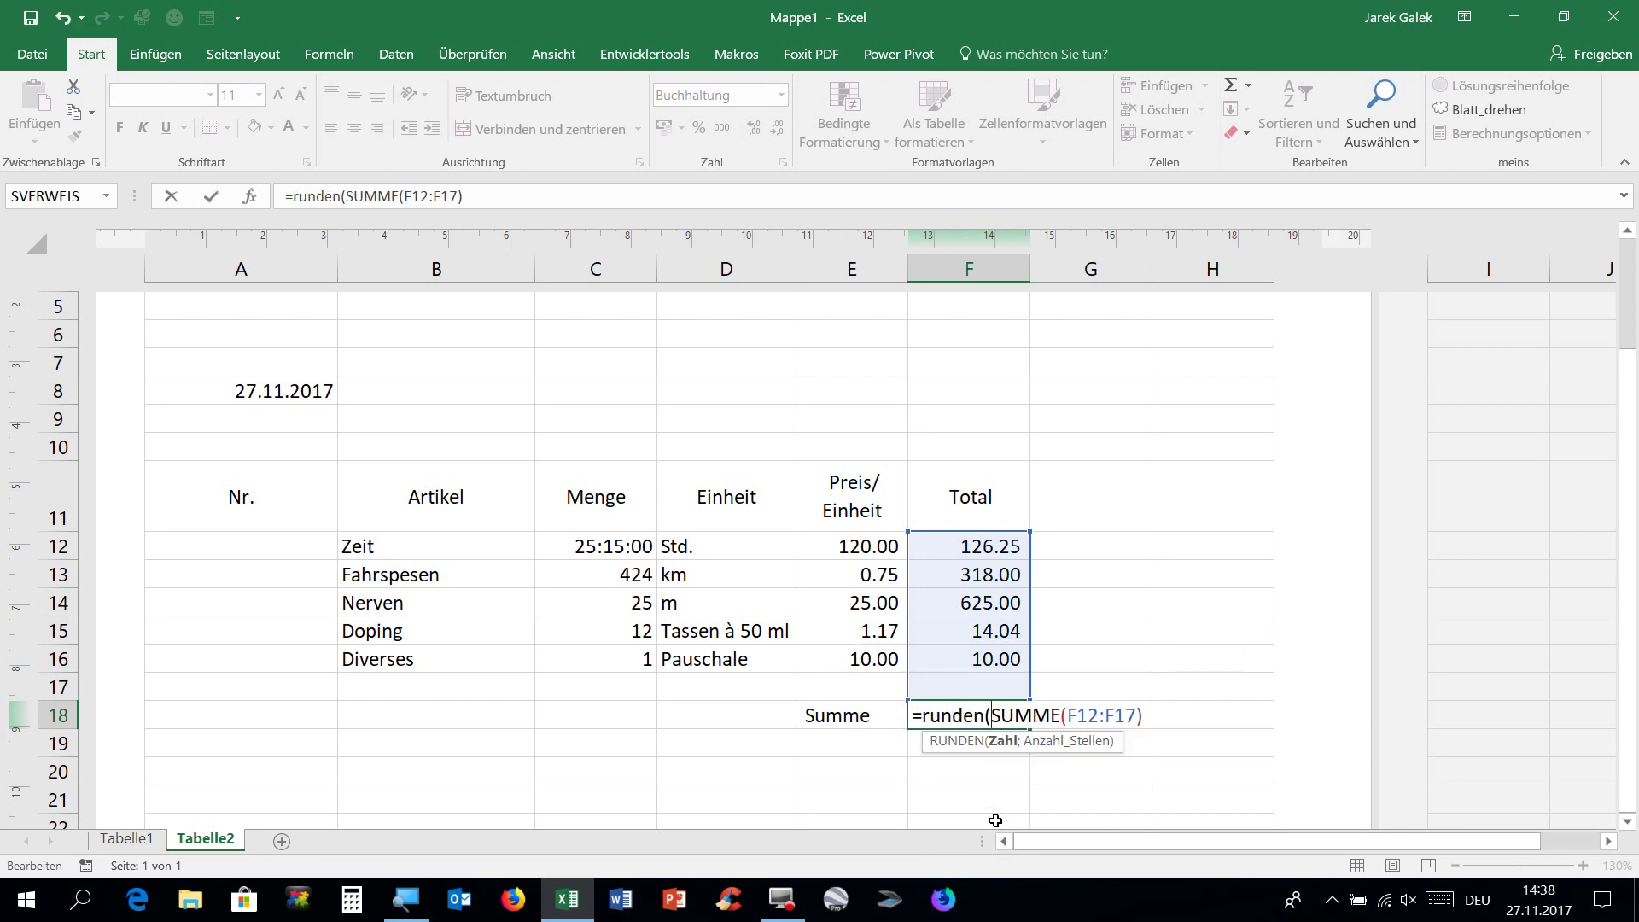
click(1147, 722)
text(;2))
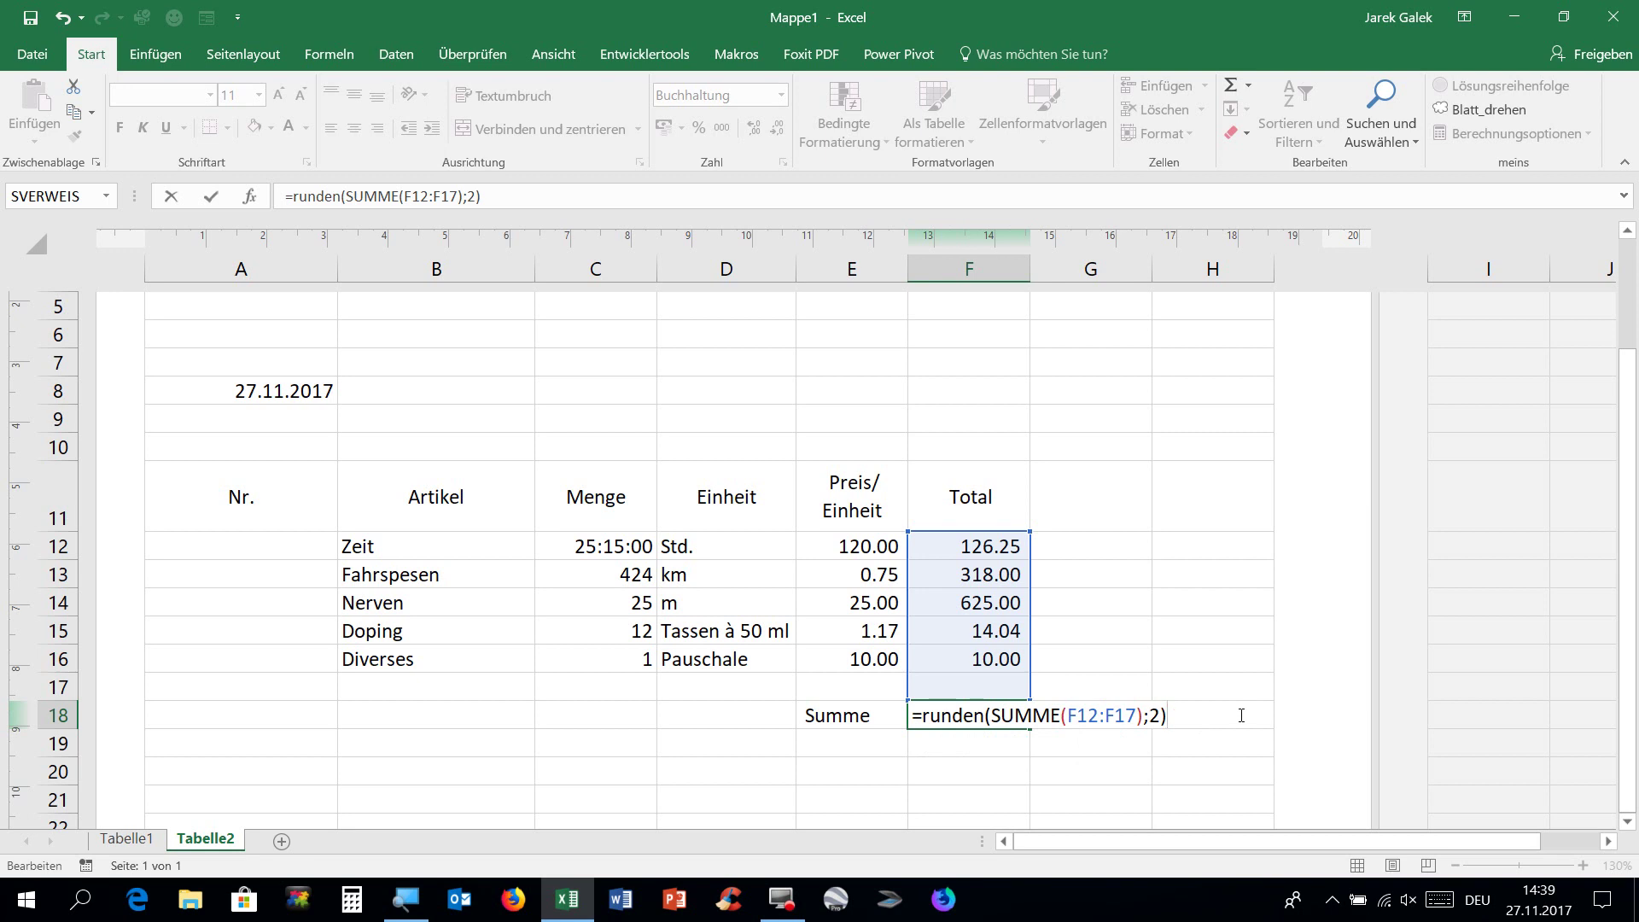
key(Left)
key(Left)
key(Left)
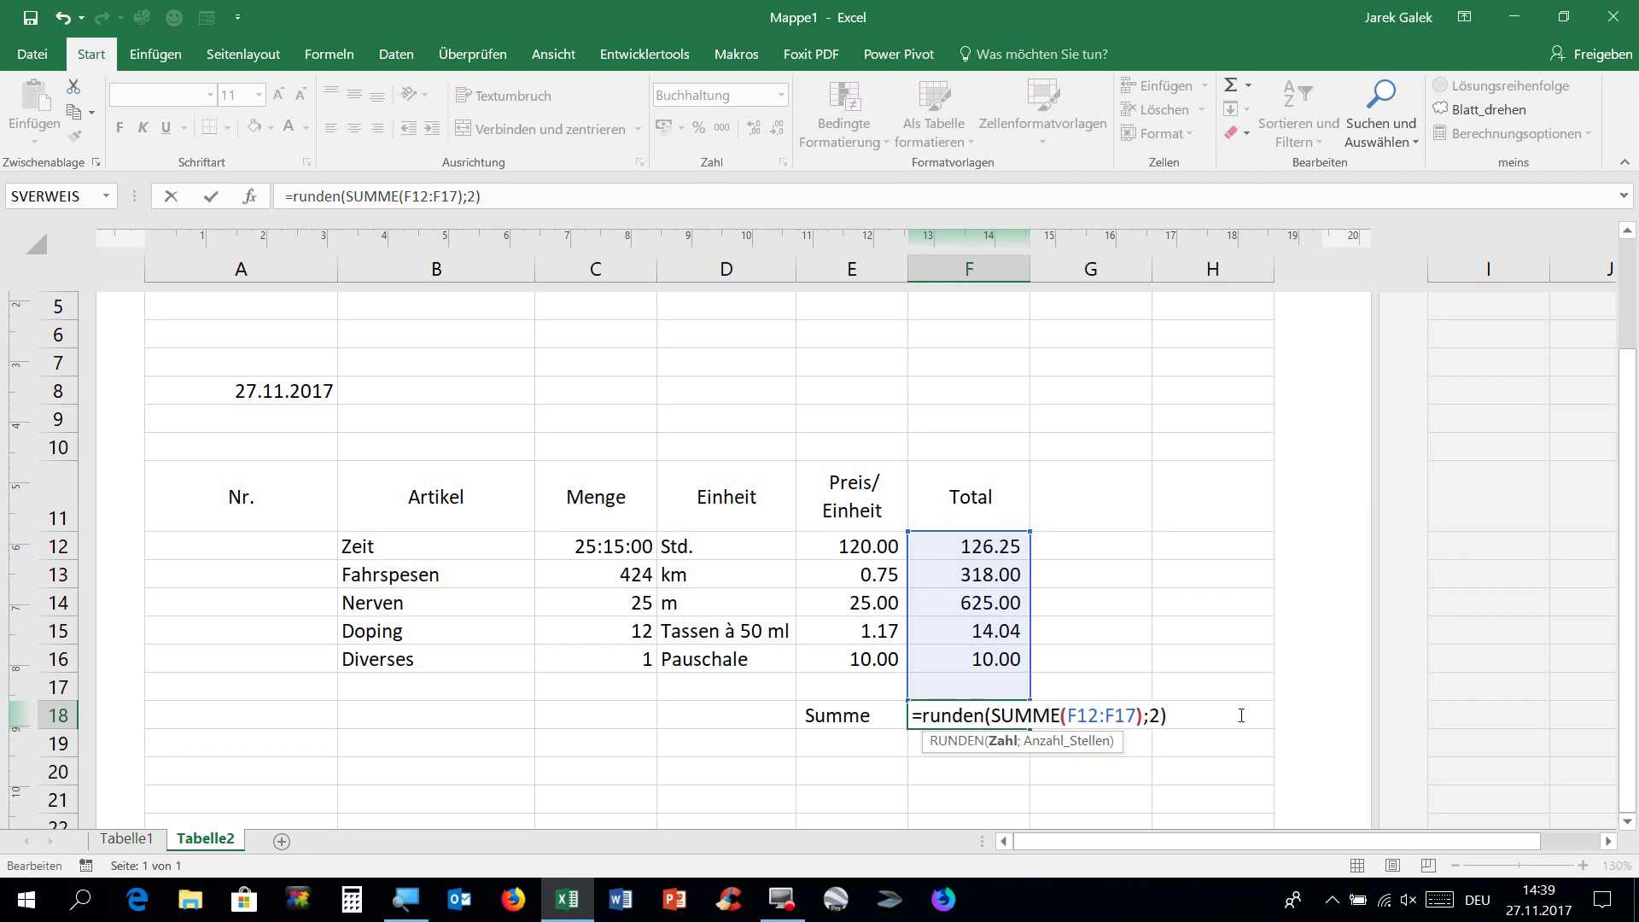
key(Left)
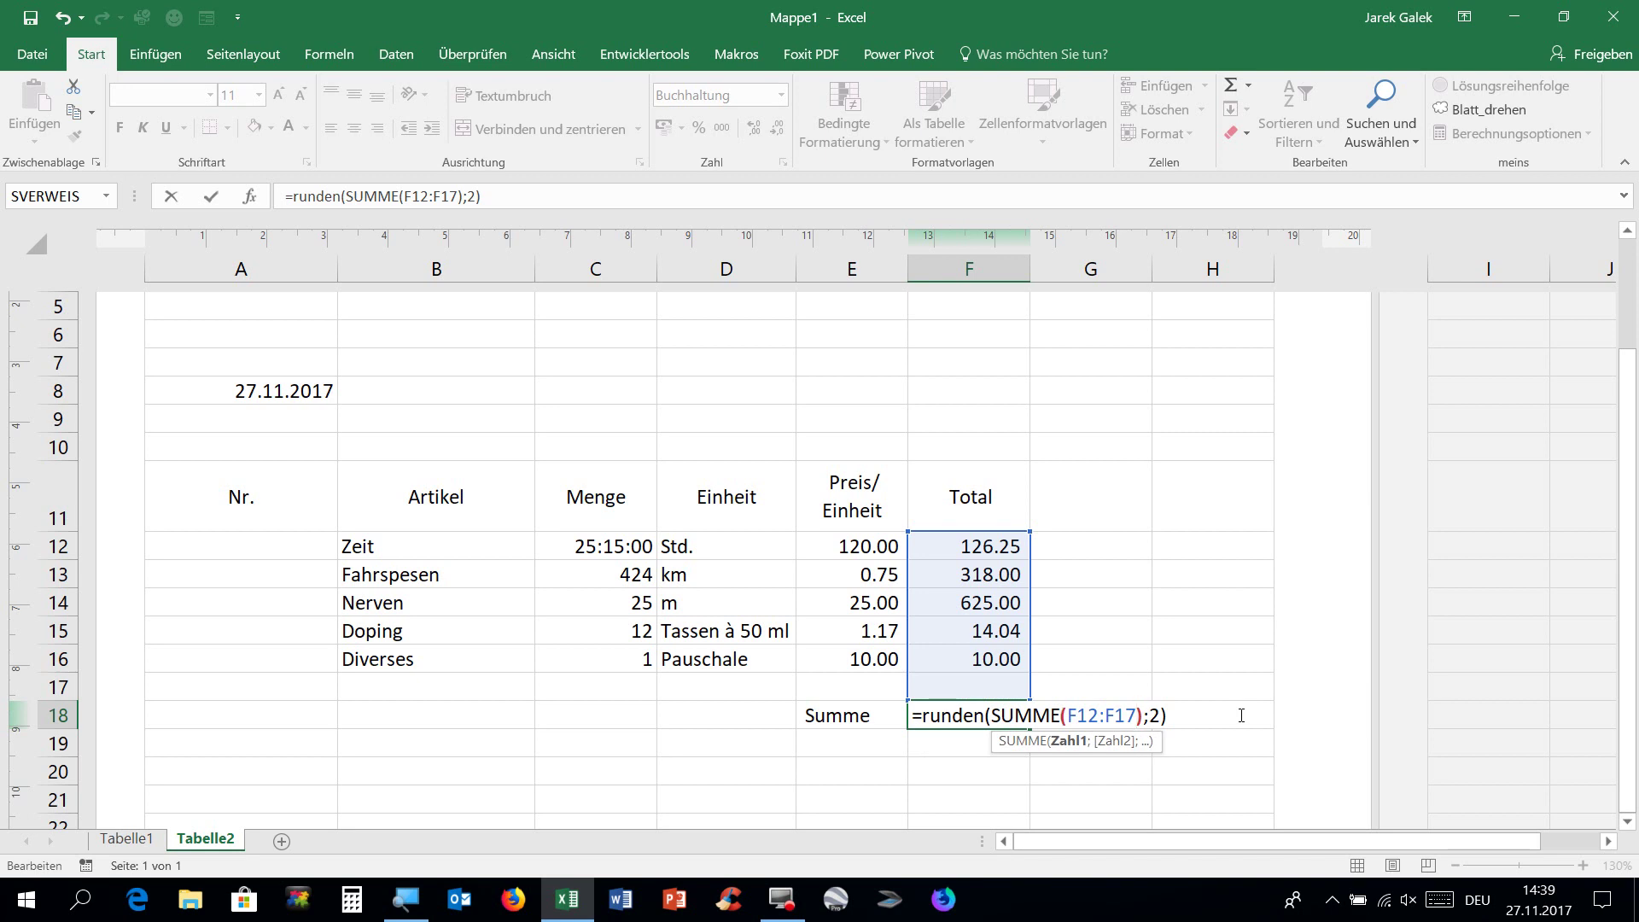
key(Right)
text(/5)
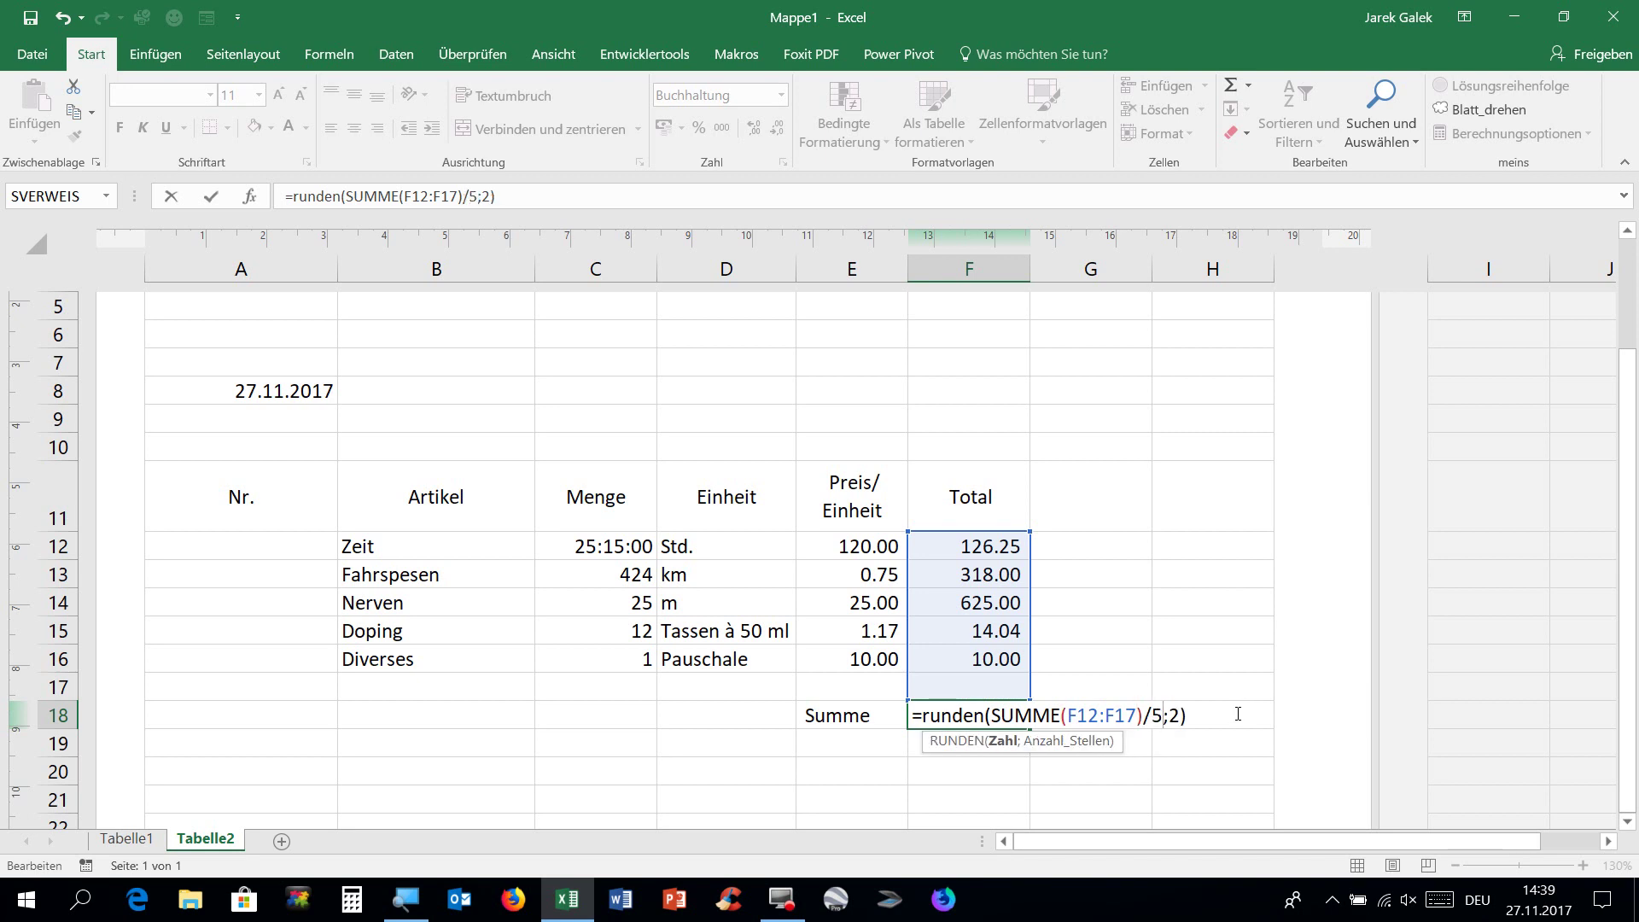
key(End)
text(*5)
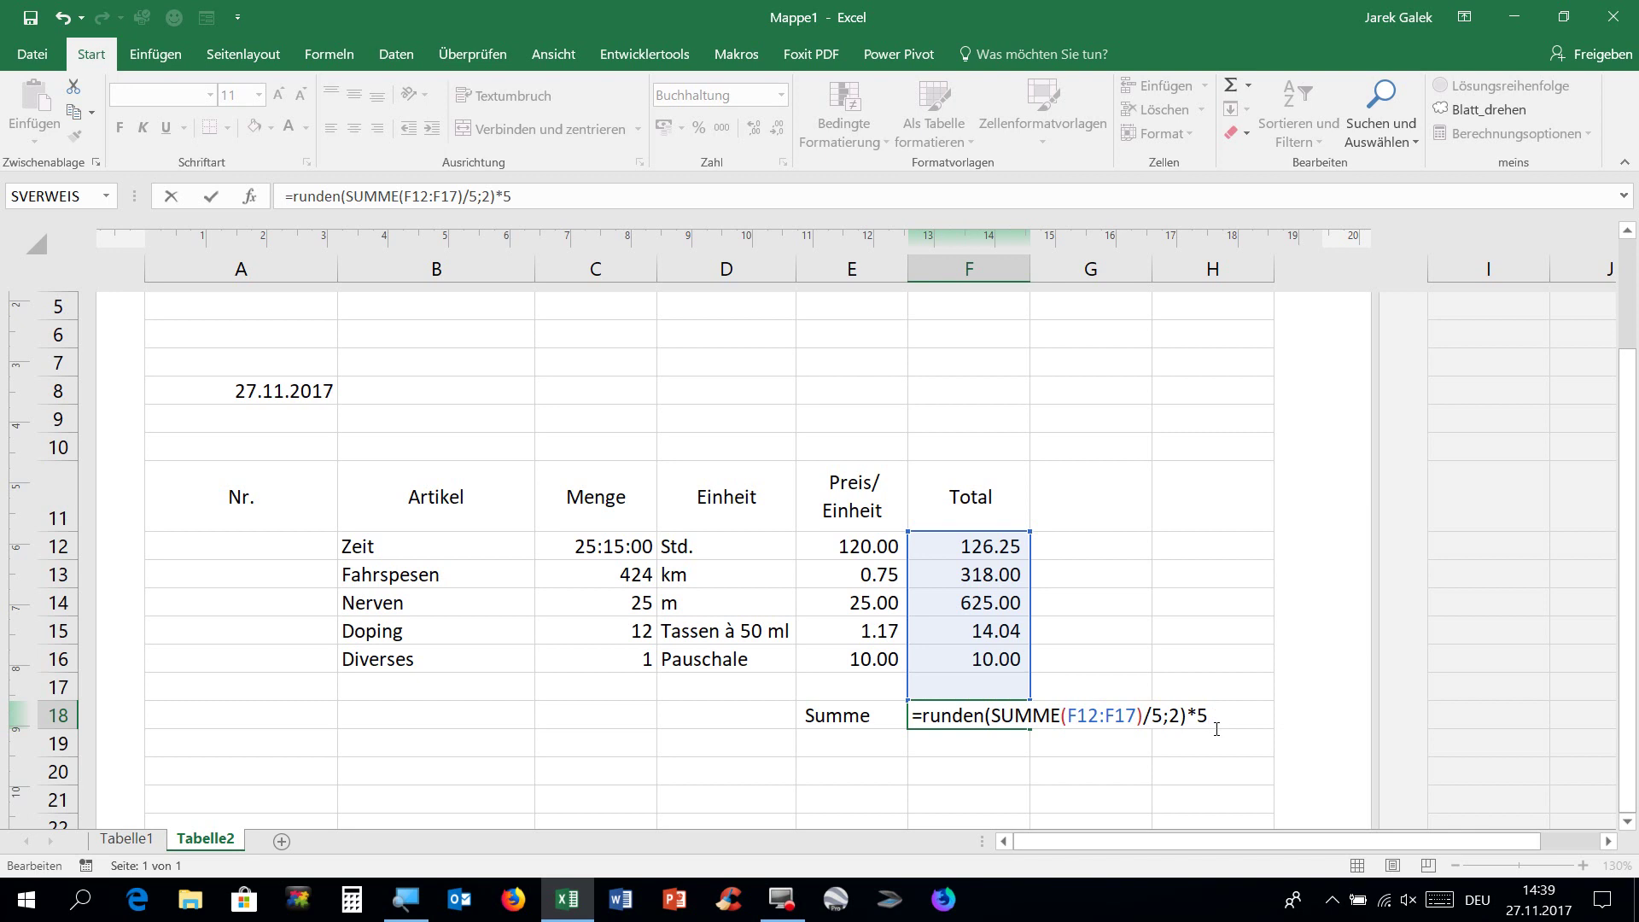
key(Return)
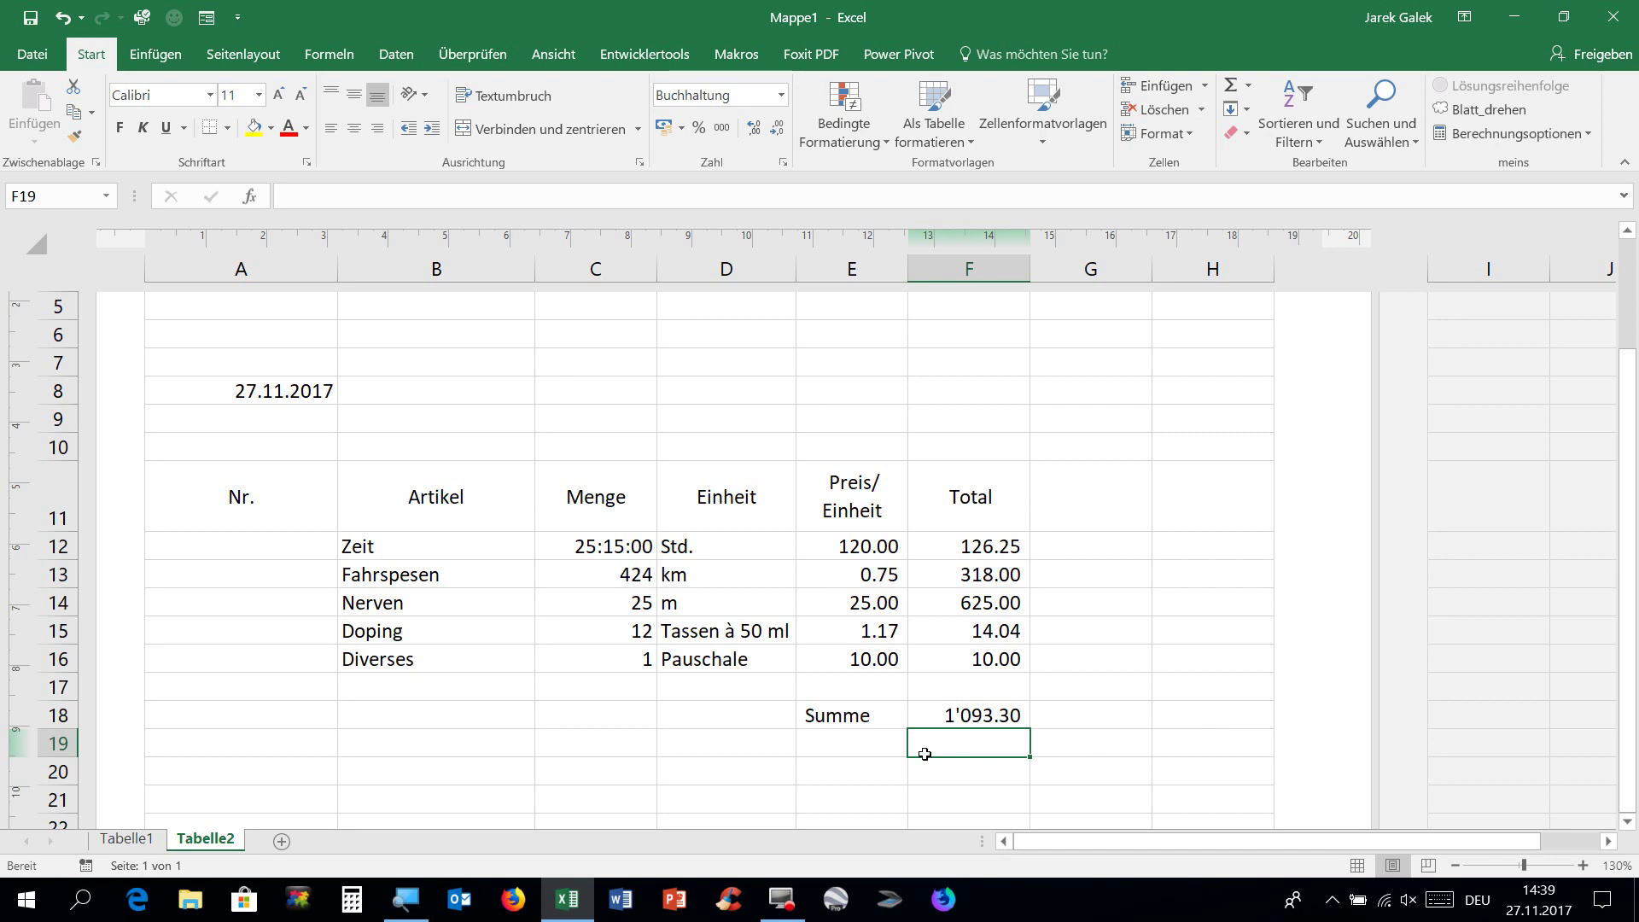
Rename the F11 heading from Total to 'Total in CHF netto'
click(985, 514)
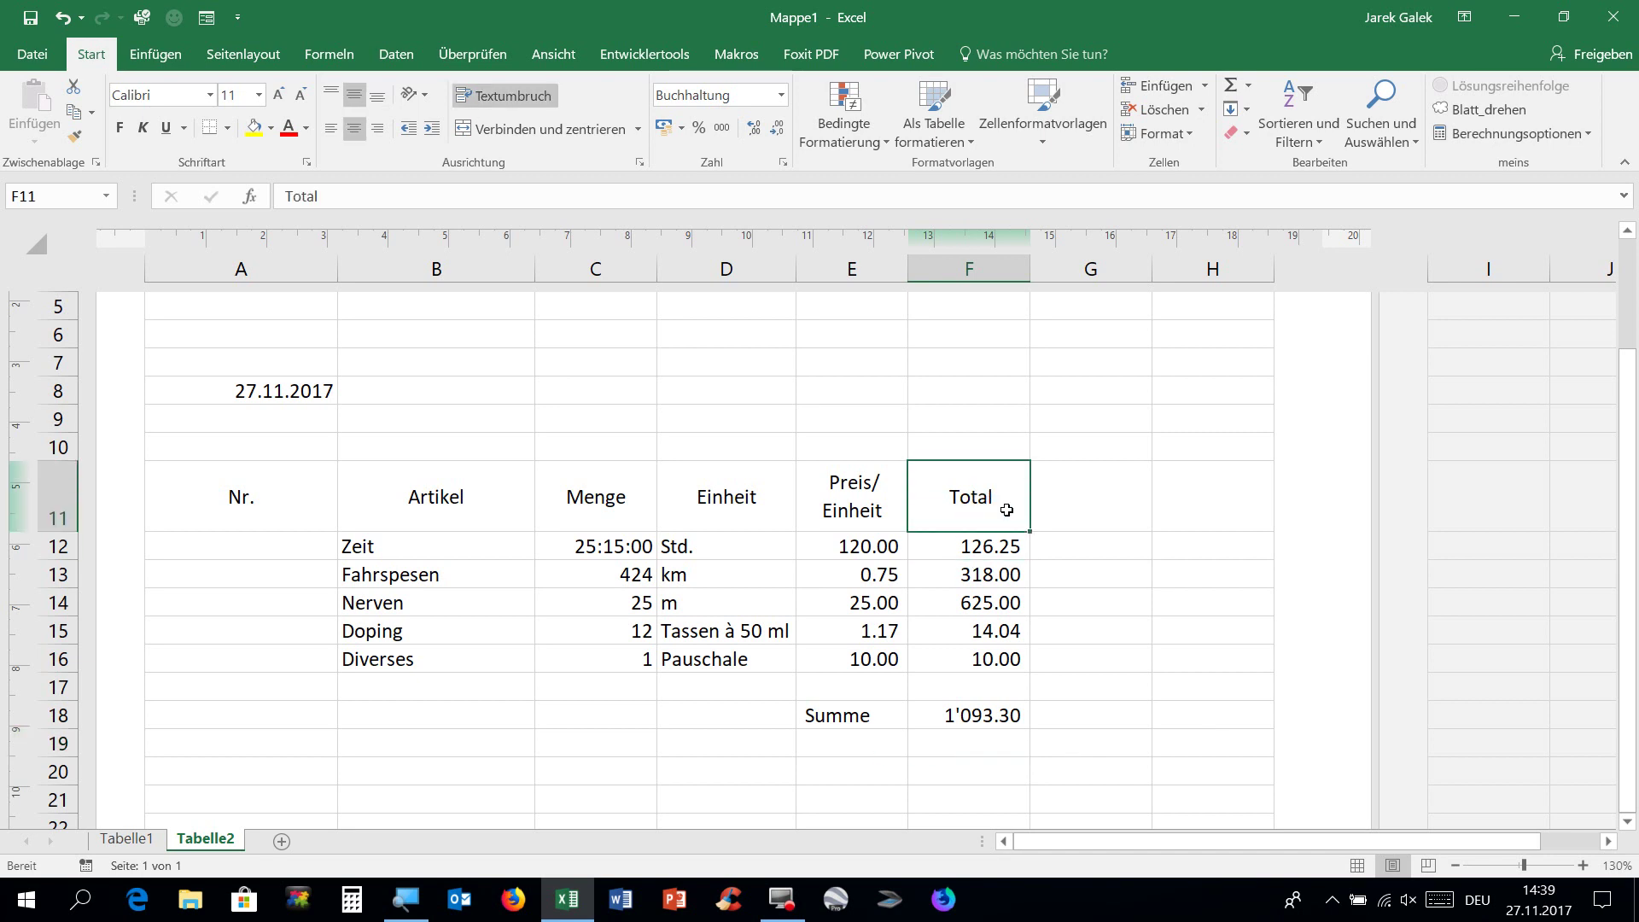
double_click(1010, 513)
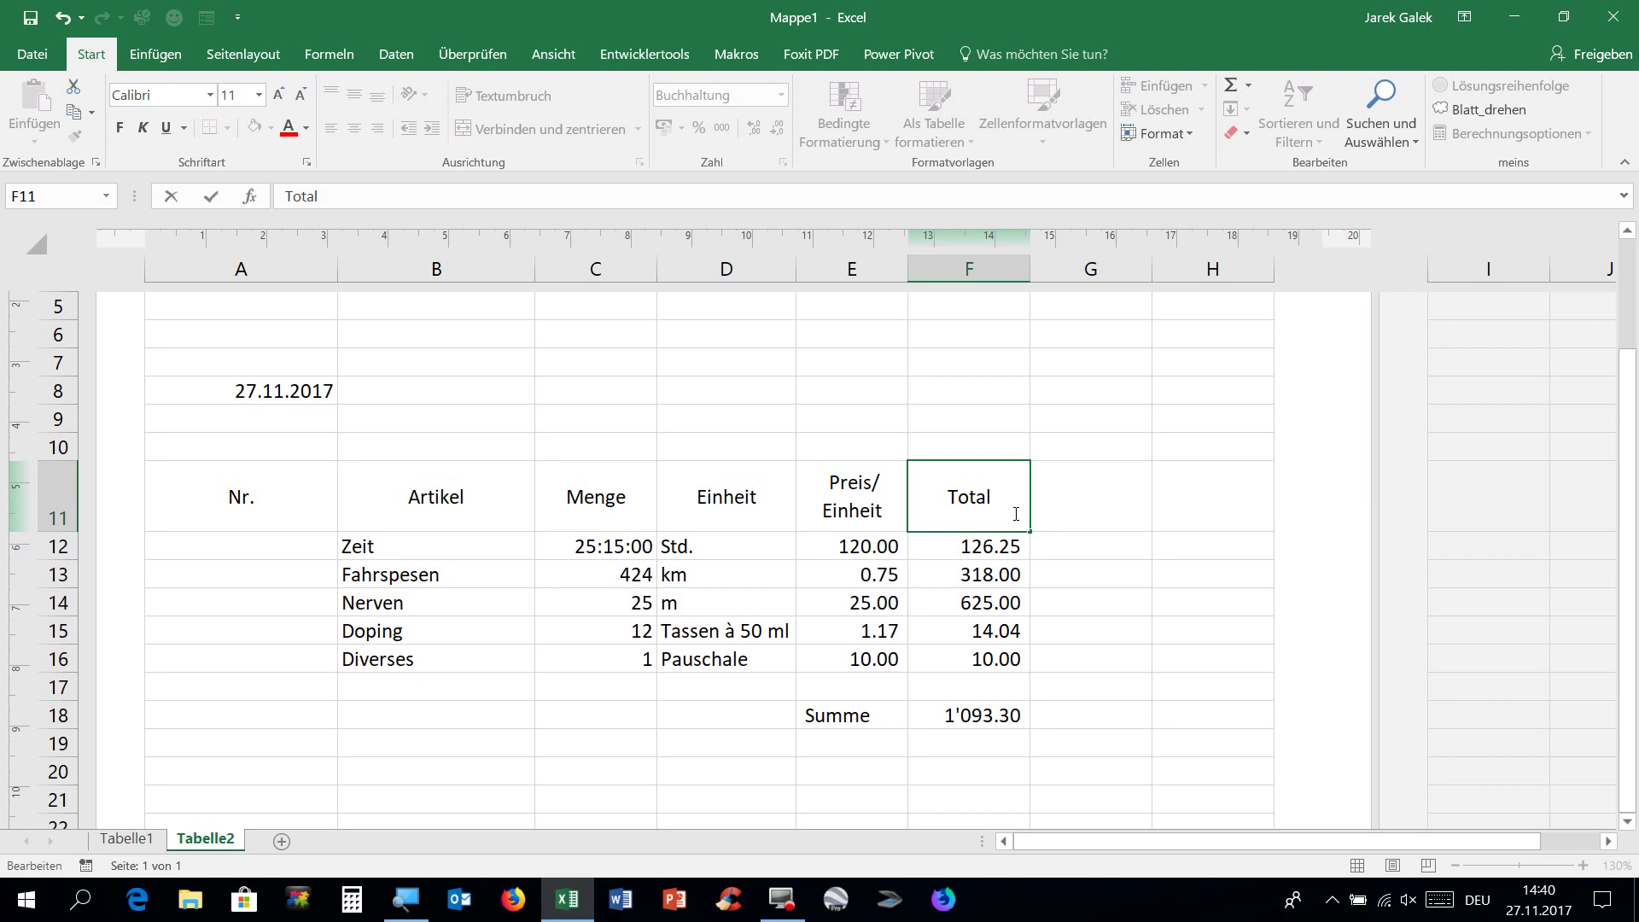
text(in CHF net)
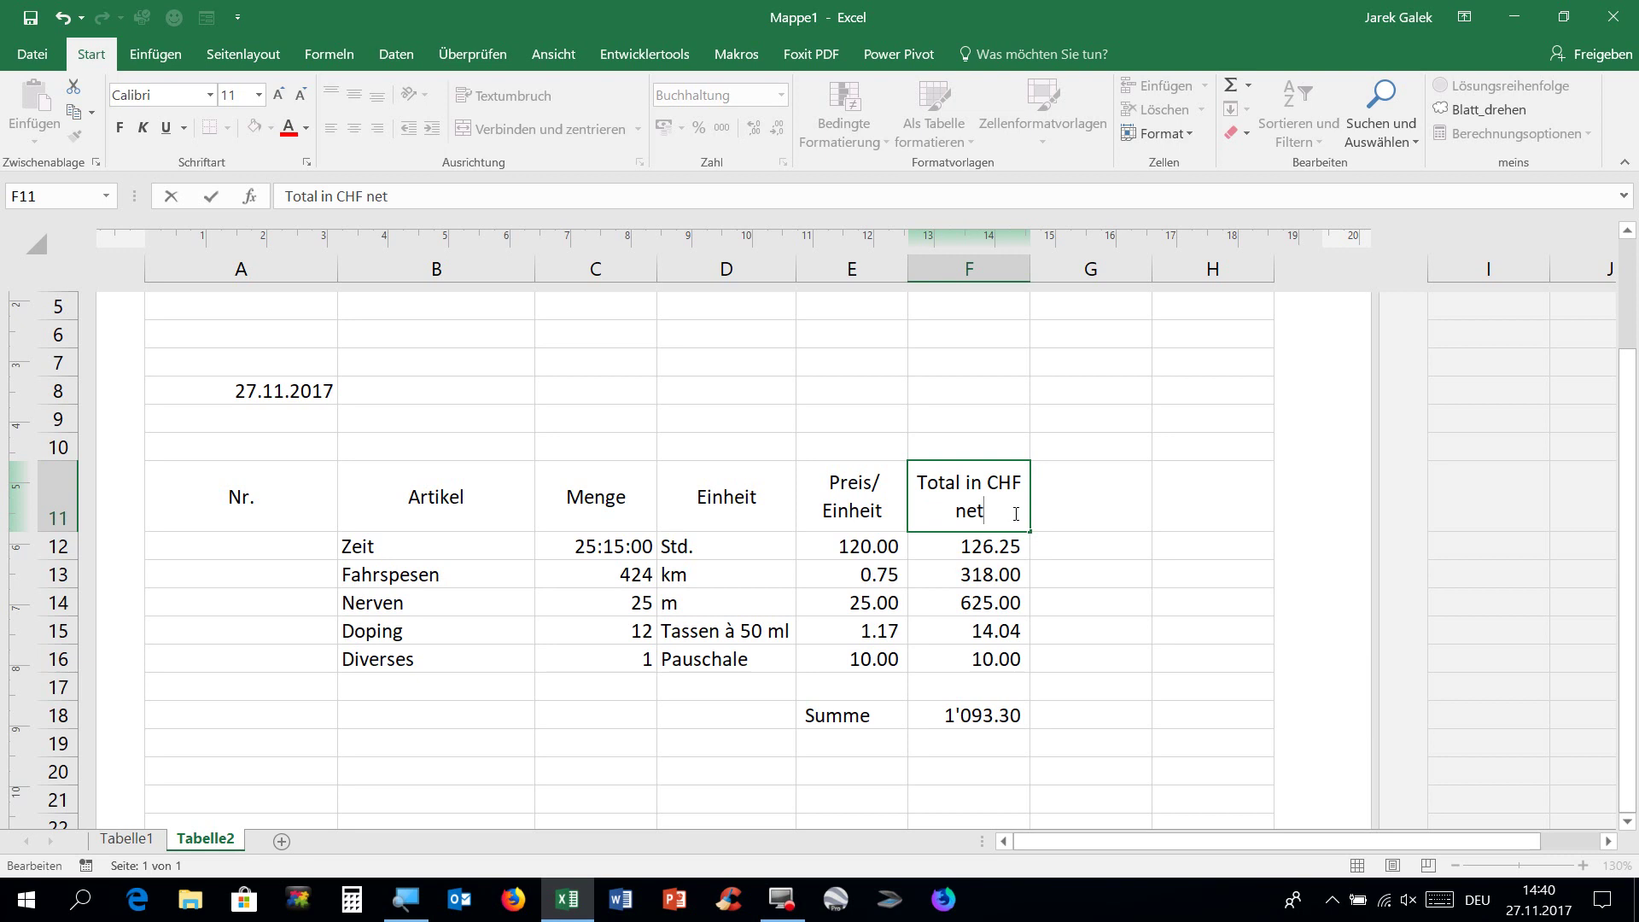
text(to)
key(Return)
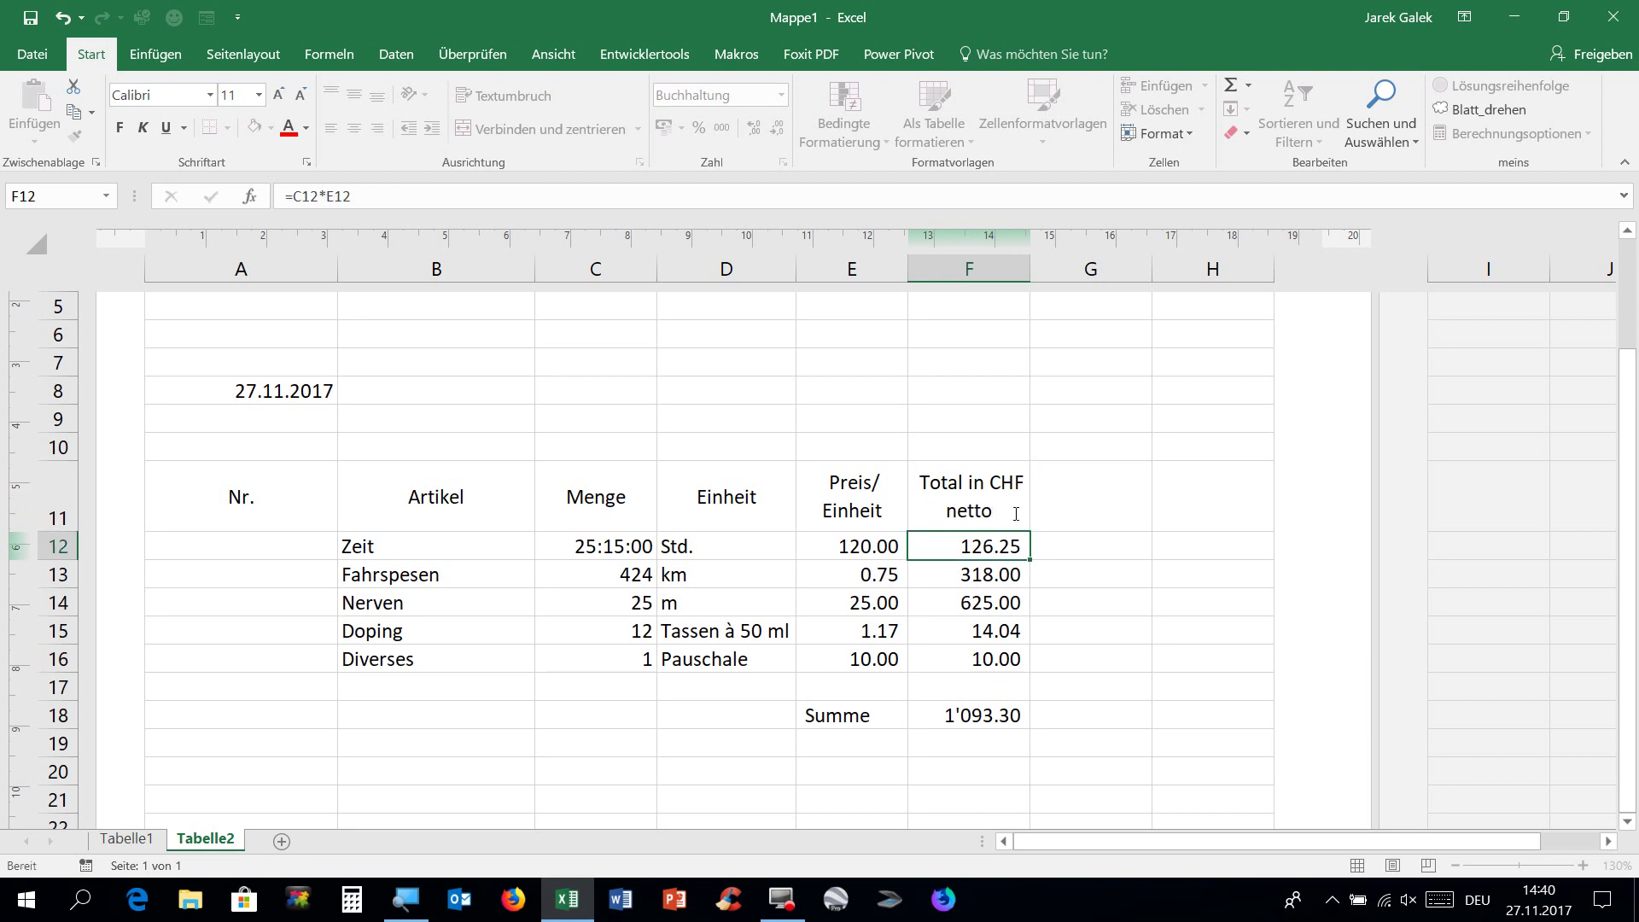
Append *24 to the Zeit line total formula in F12 so it shows 3'030.00
double_click(1004, 552)
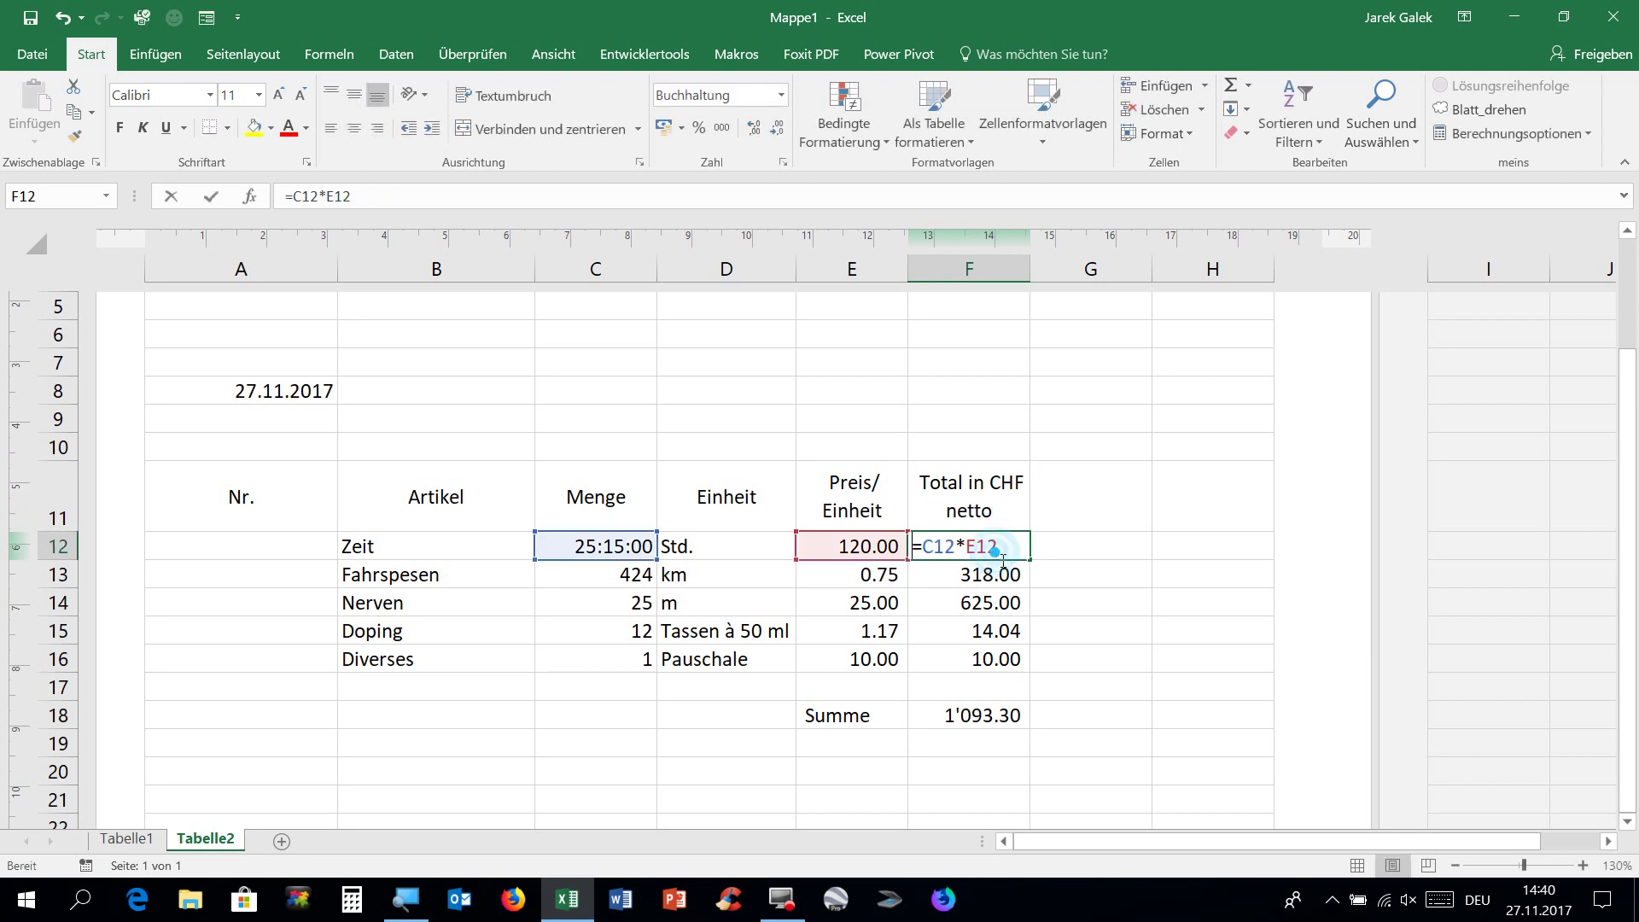
text(*24)
key(Return)
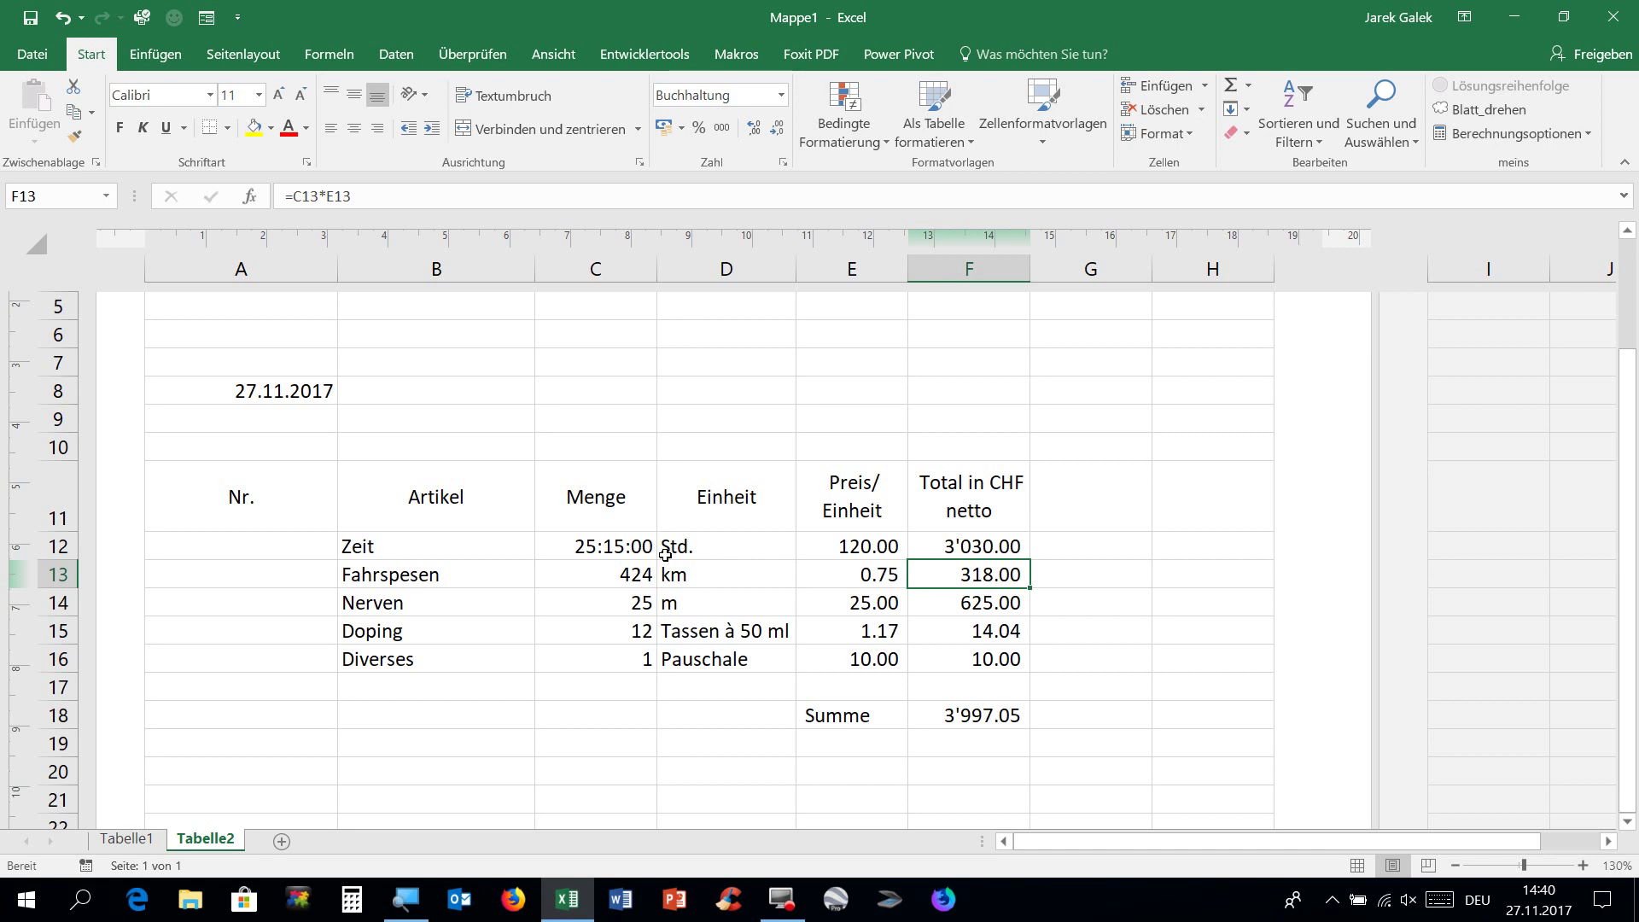
Check the Zeit quantity, hourly price and unchanged total formula, then select the VAT label cell
click(607, 551)
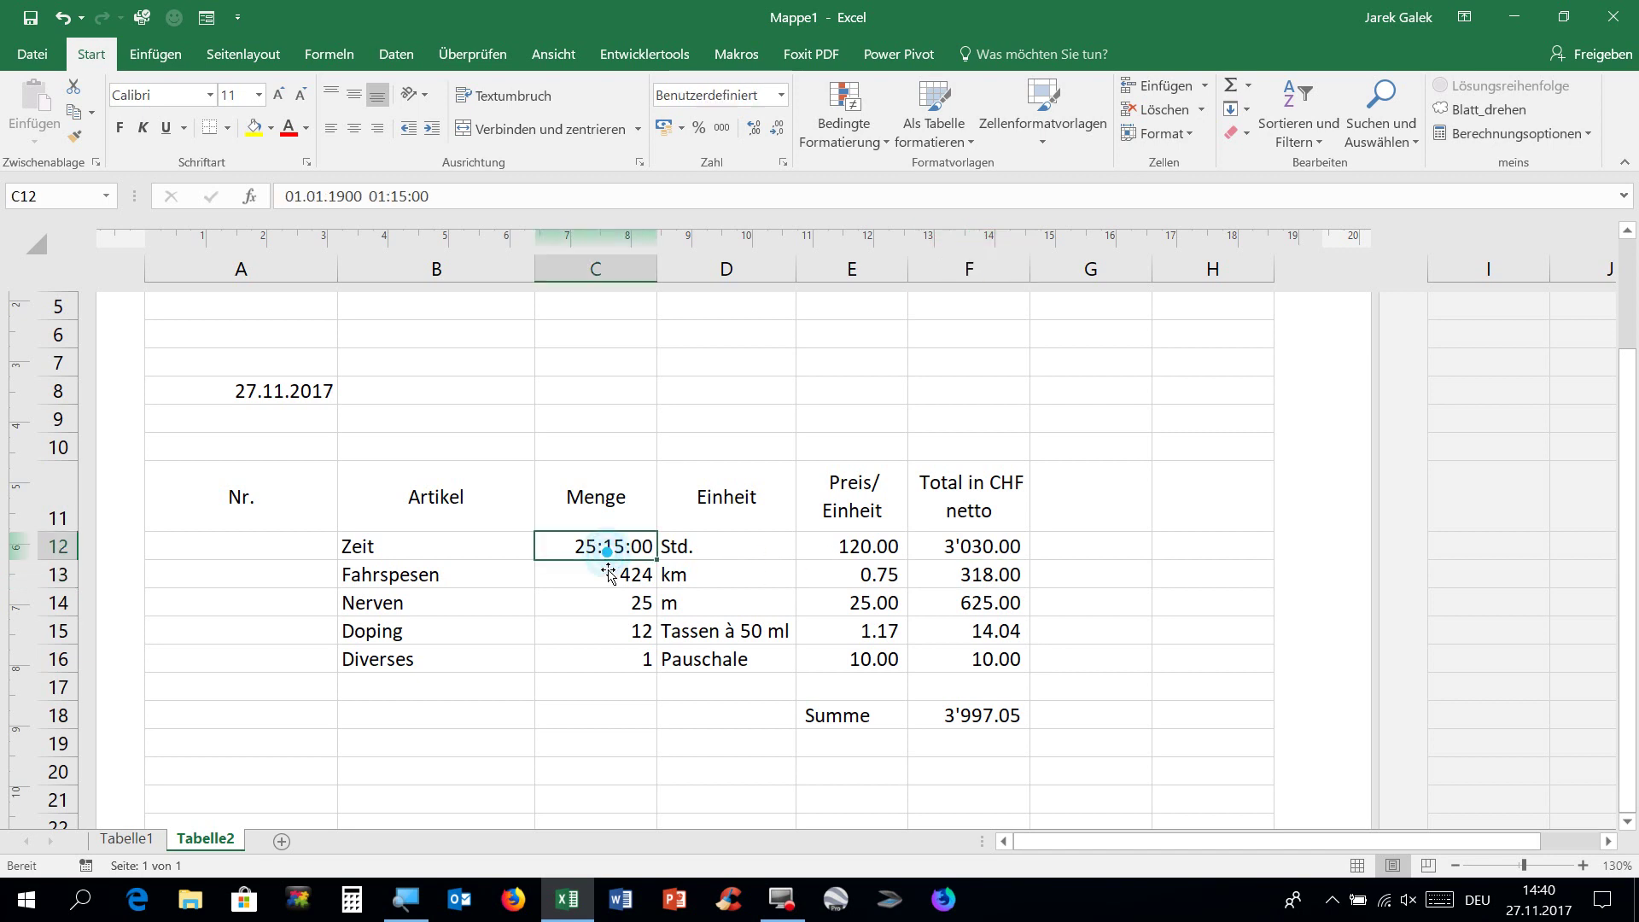
click(821, 554)
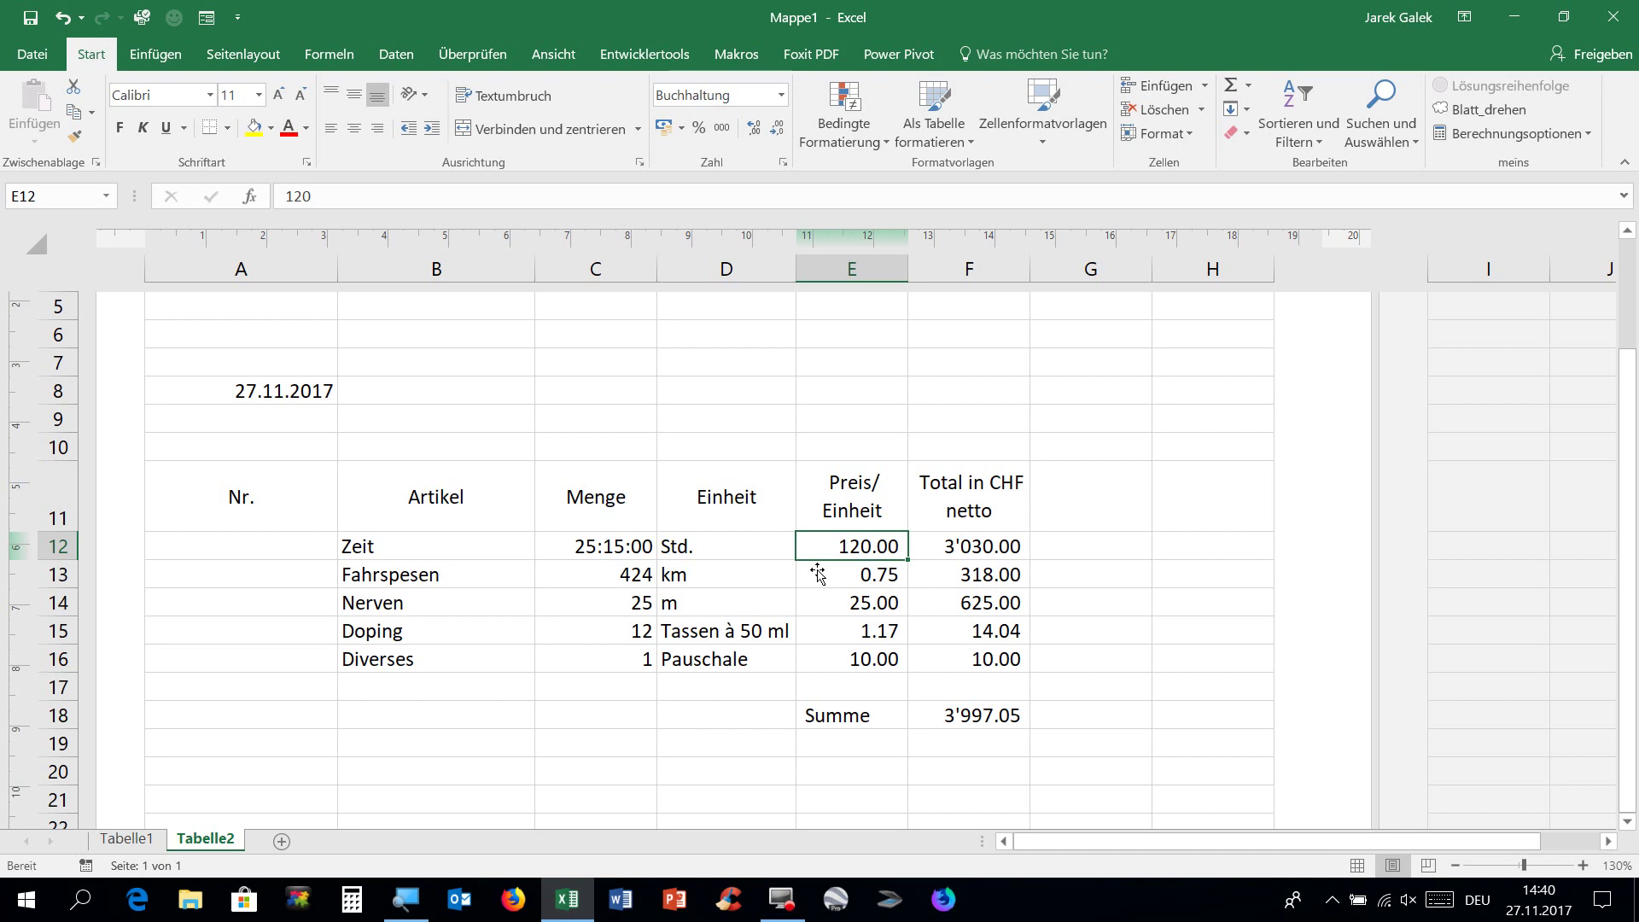
click(949, 557)
double_click(949, 556)
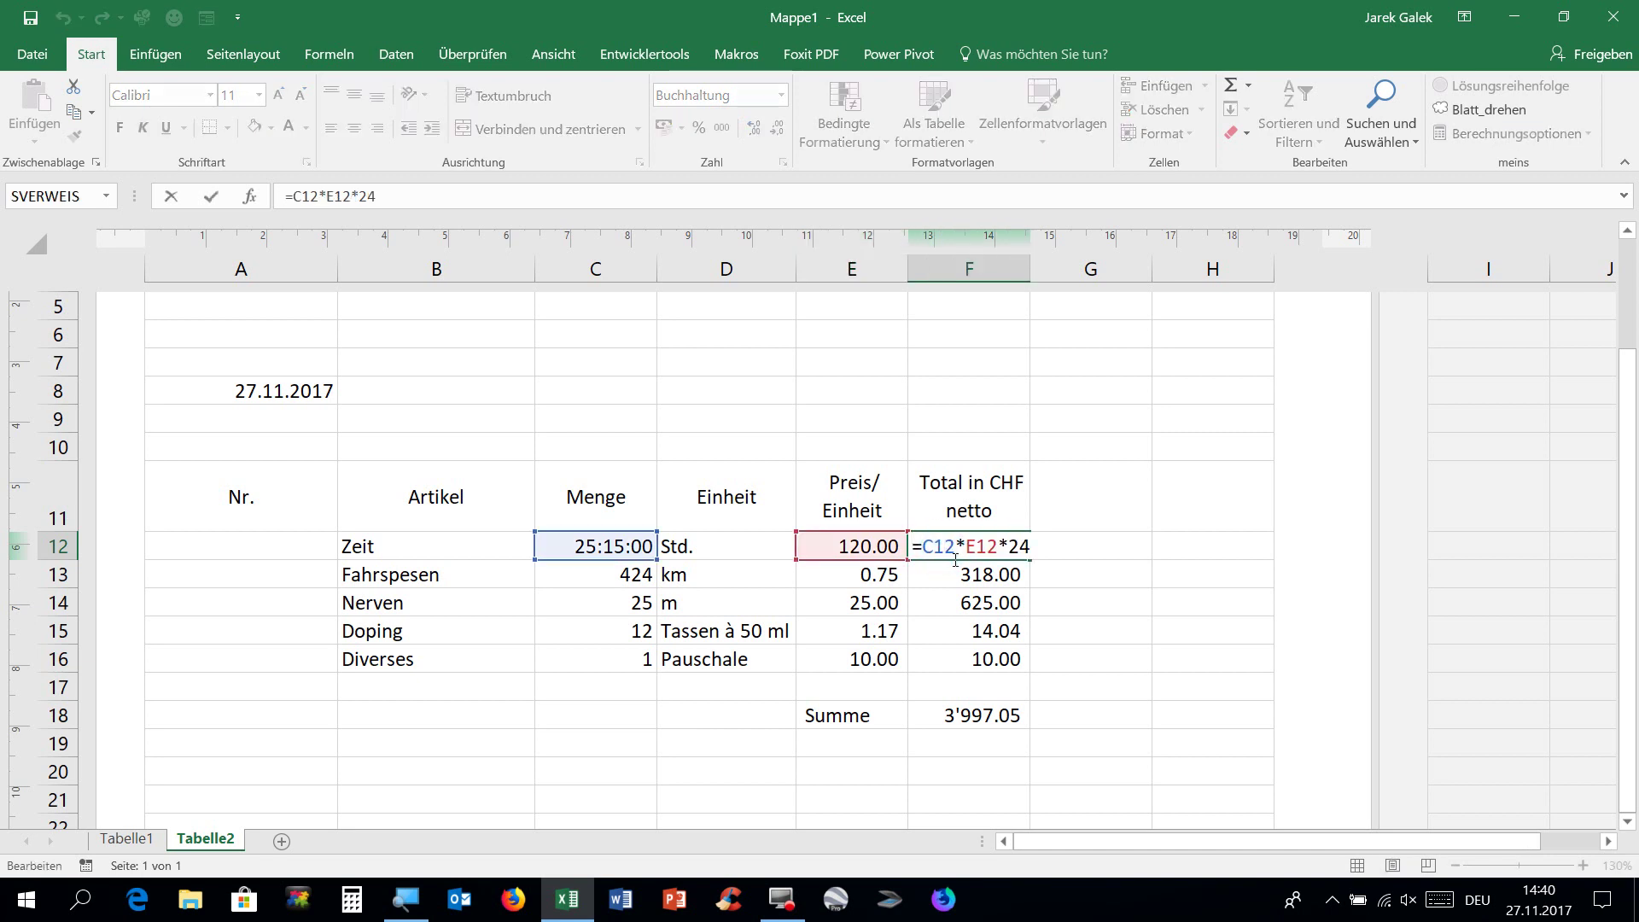
key(Return)
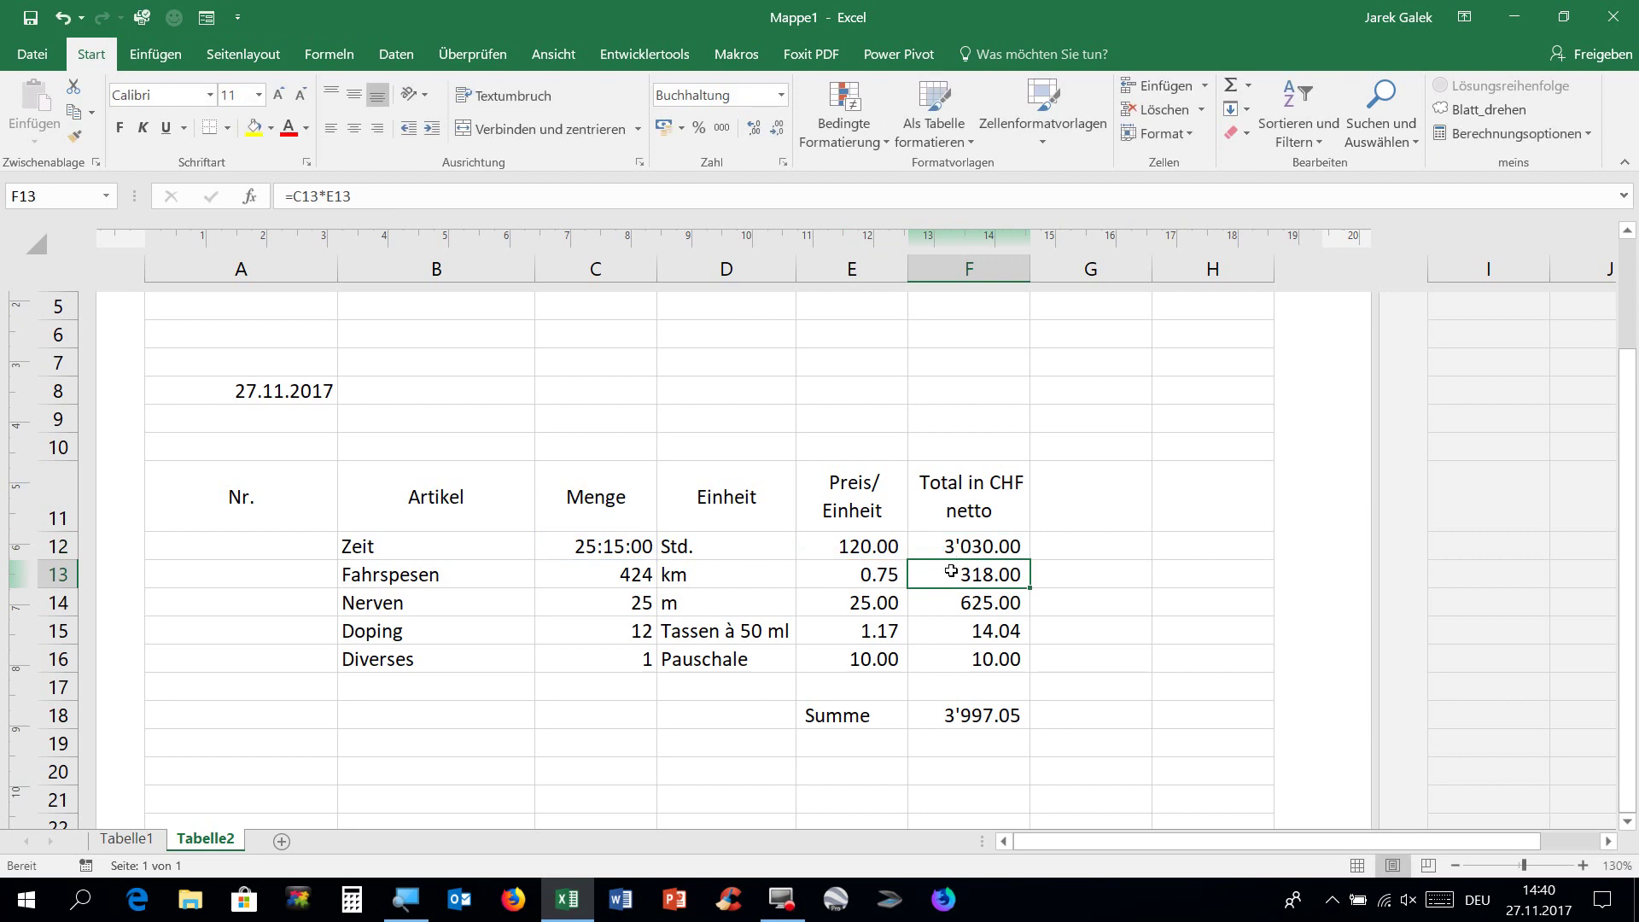
click(953, 744)
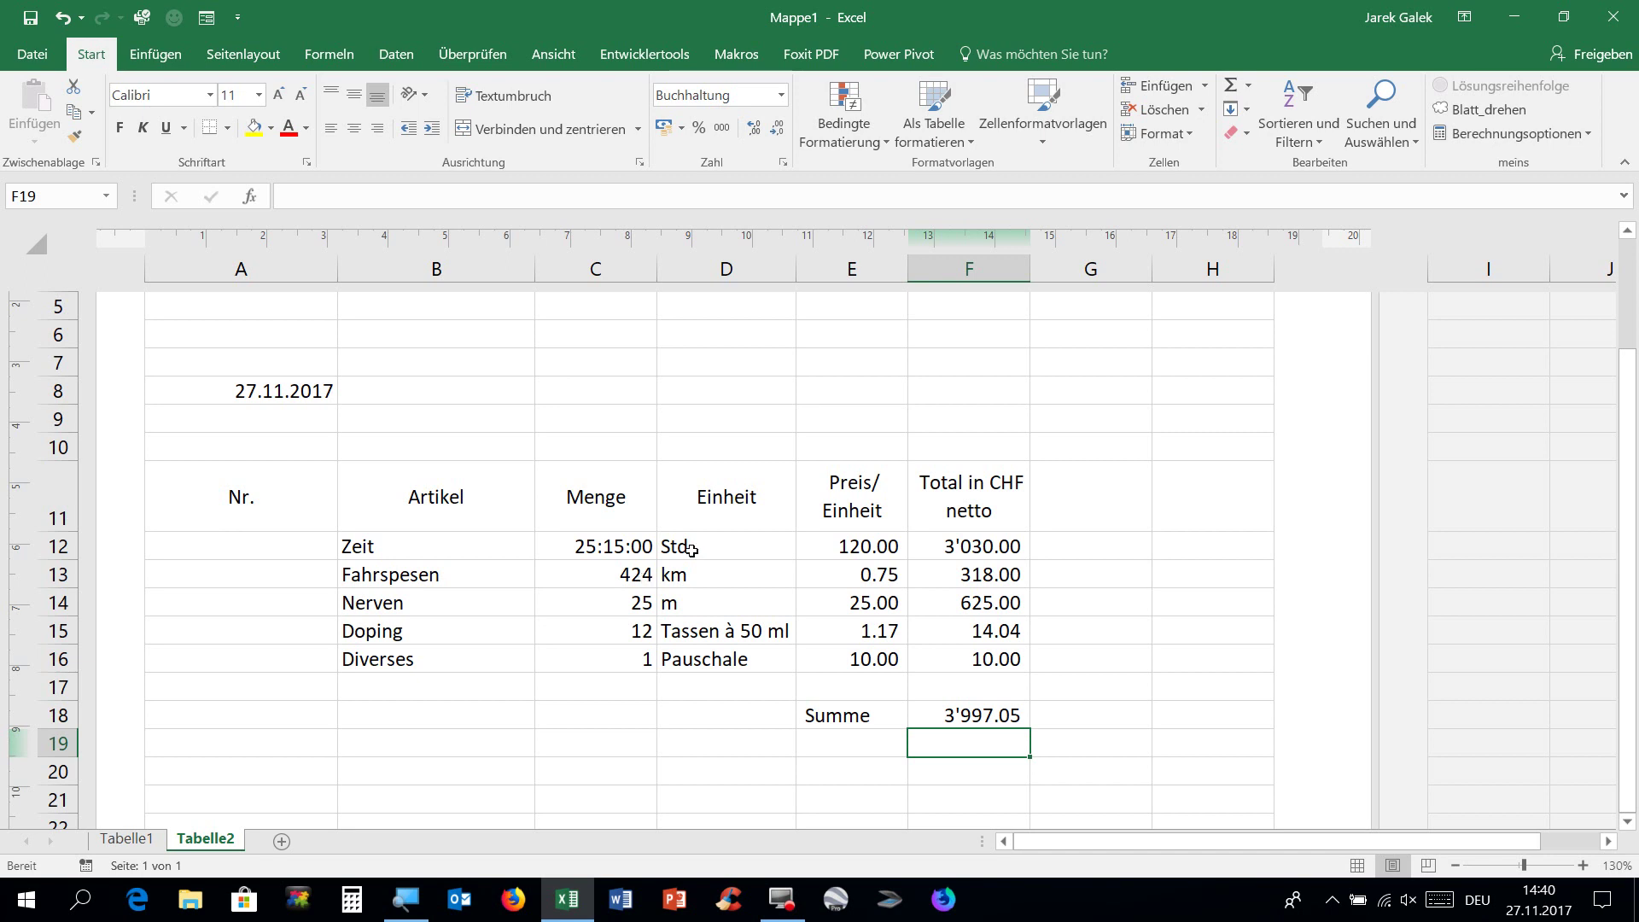
click(830, 745)
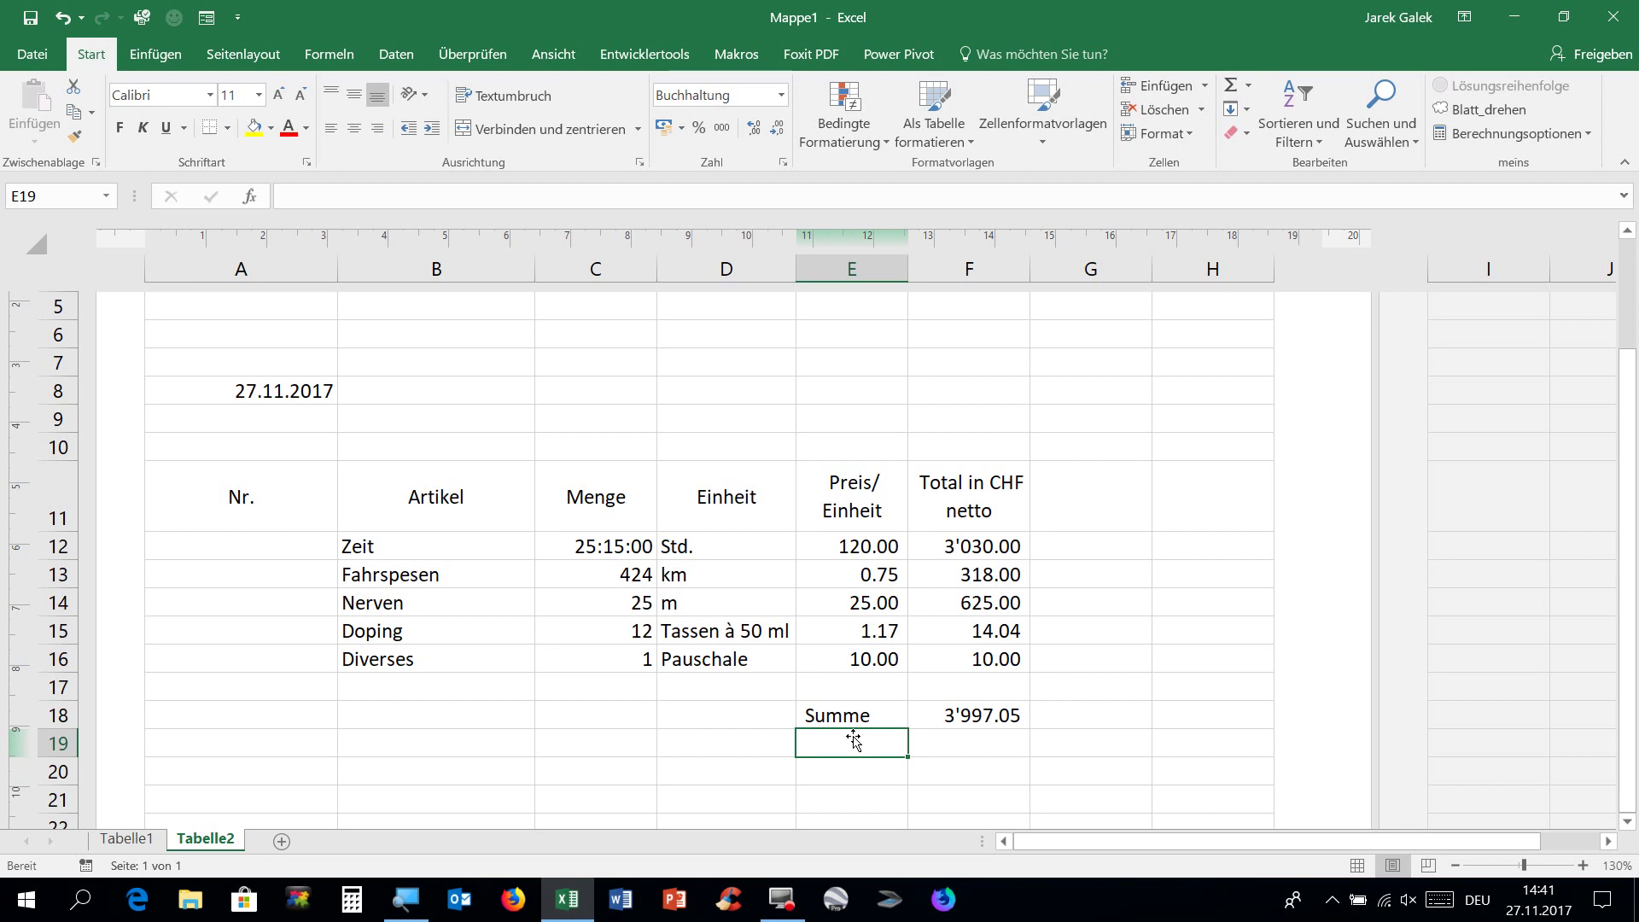
Enter the VAT formula =F18*E19 in F19, then clear the temporary '8% MwSt.' text from E19
text(8)
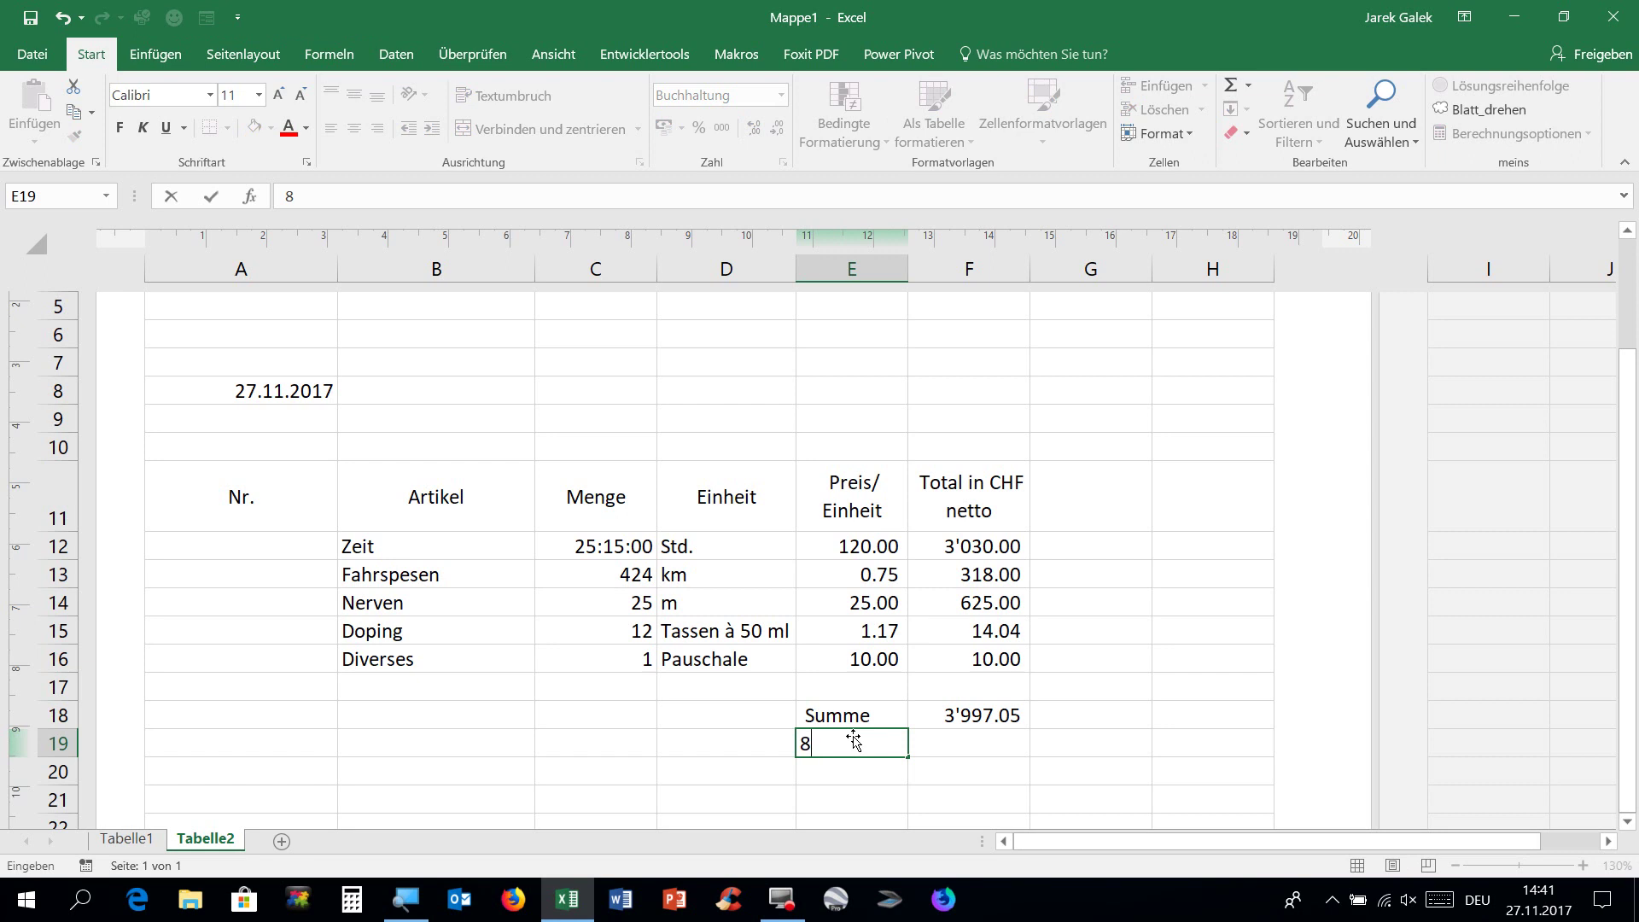
text(% MwSt.)
key(Tab)
text(=)
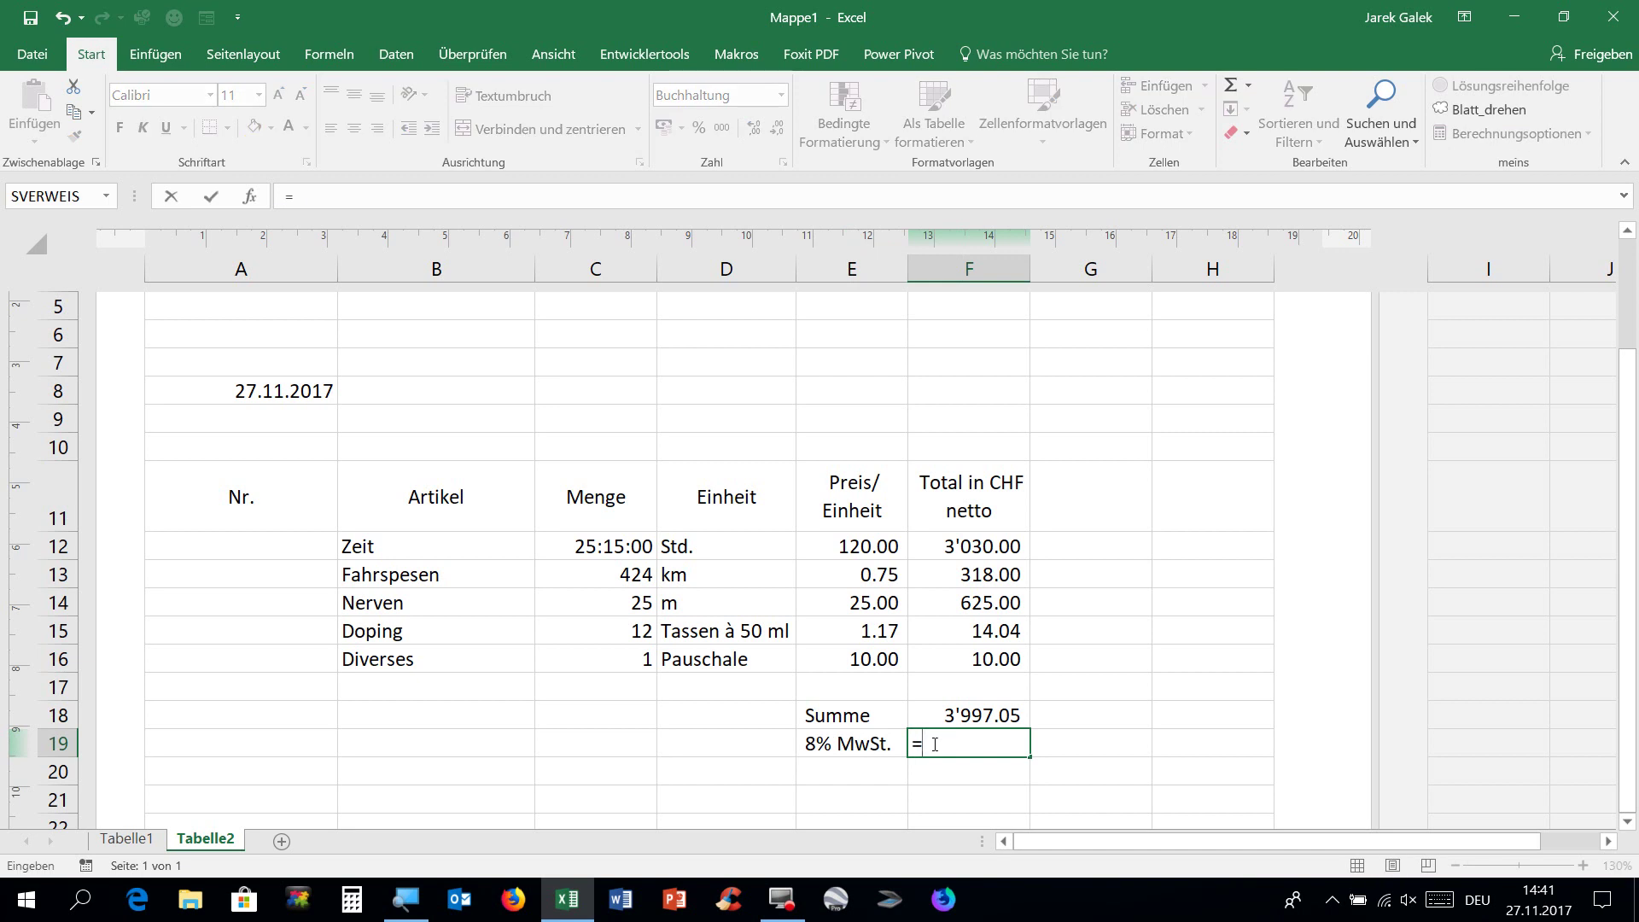
click(953, 724)
text(+)
key(BackSpace)
text(*)
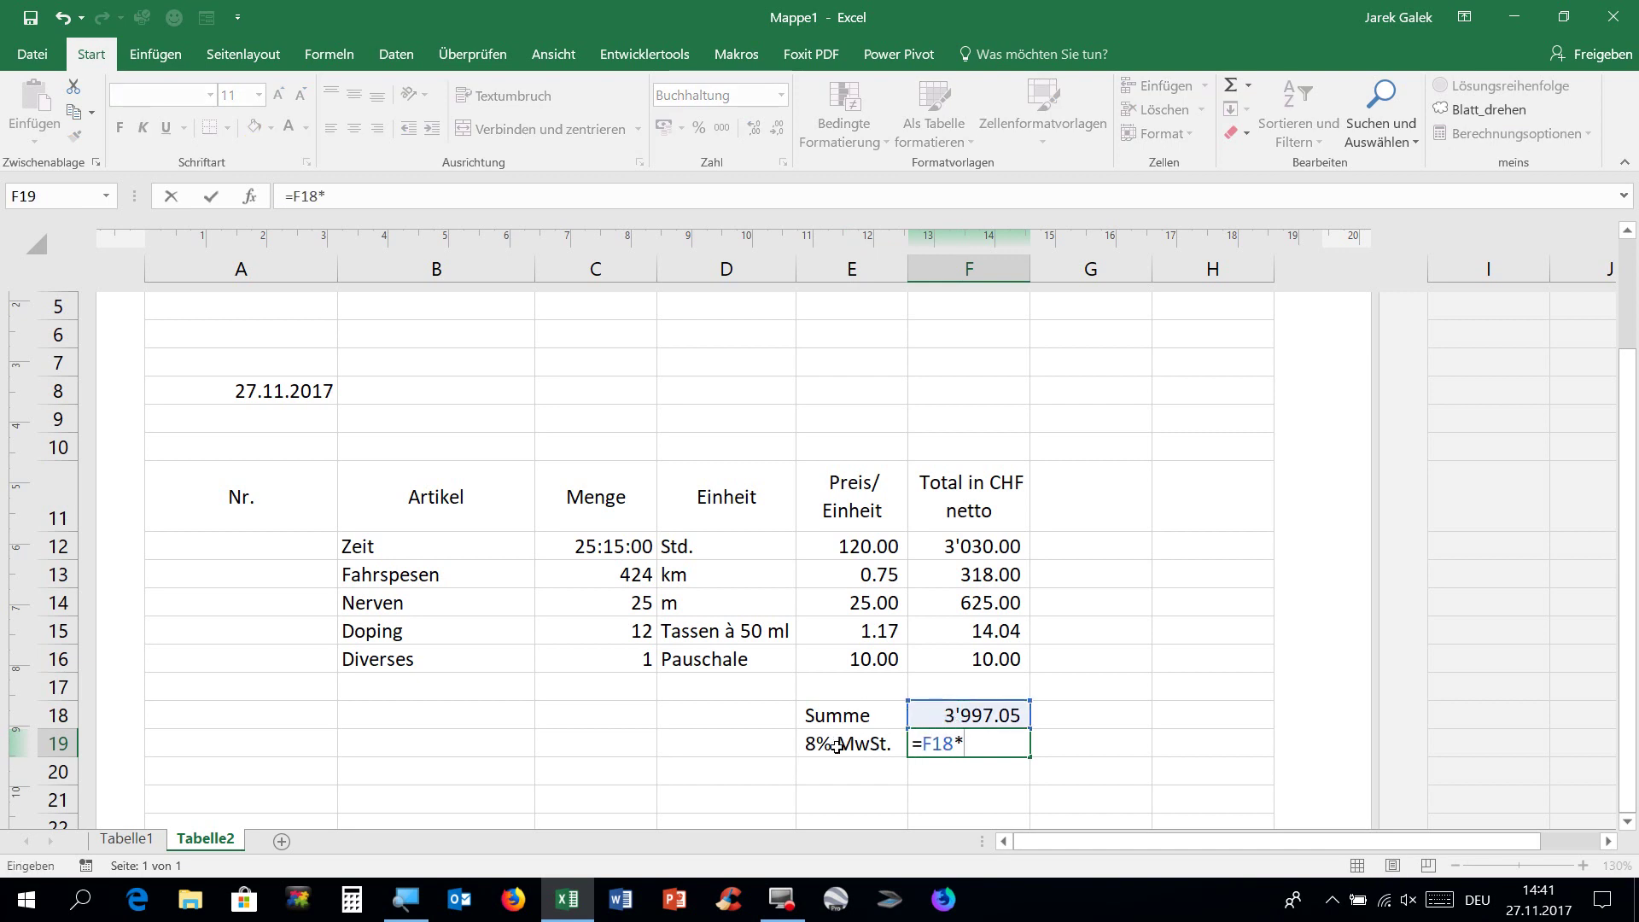
click(838, 746)
key(Return)
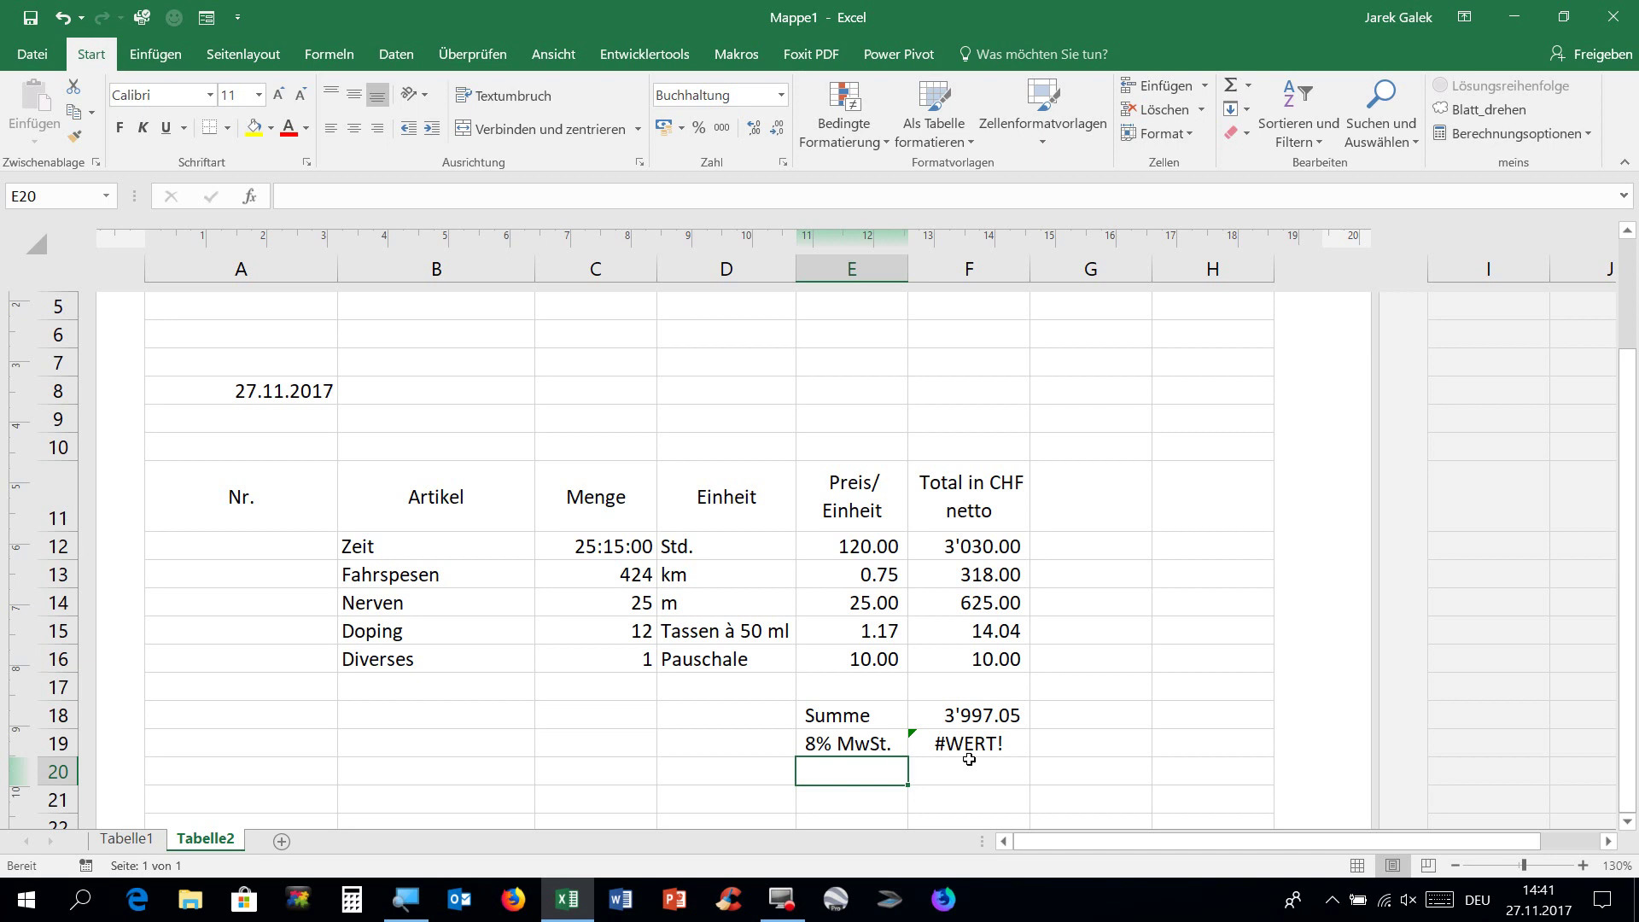
click(892, 744)
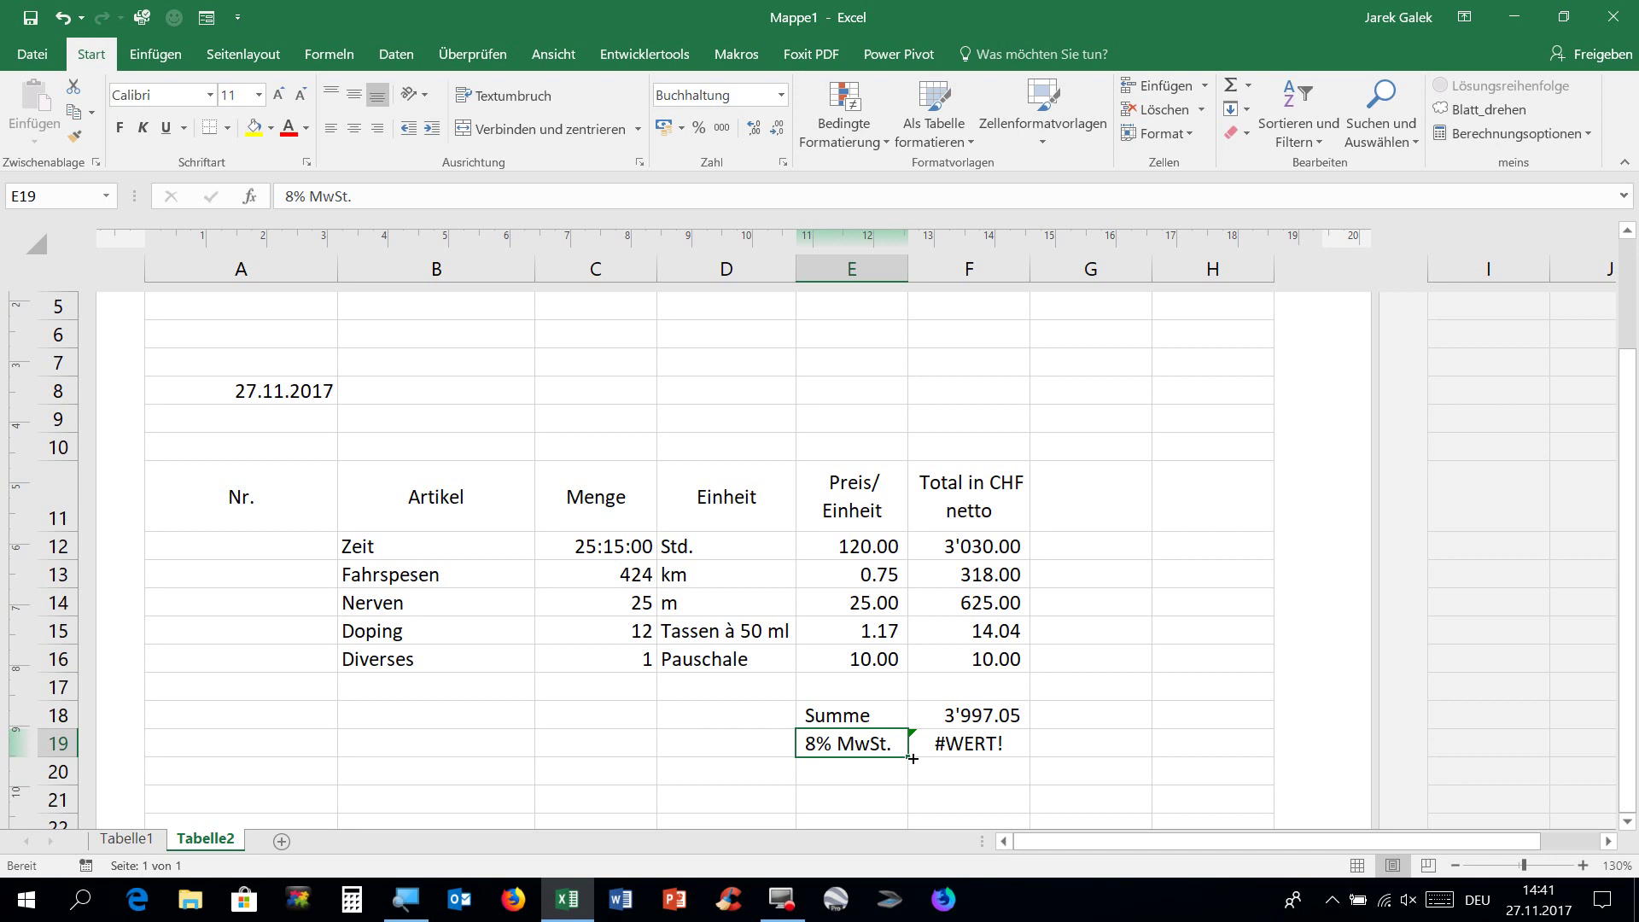
key(Delete)
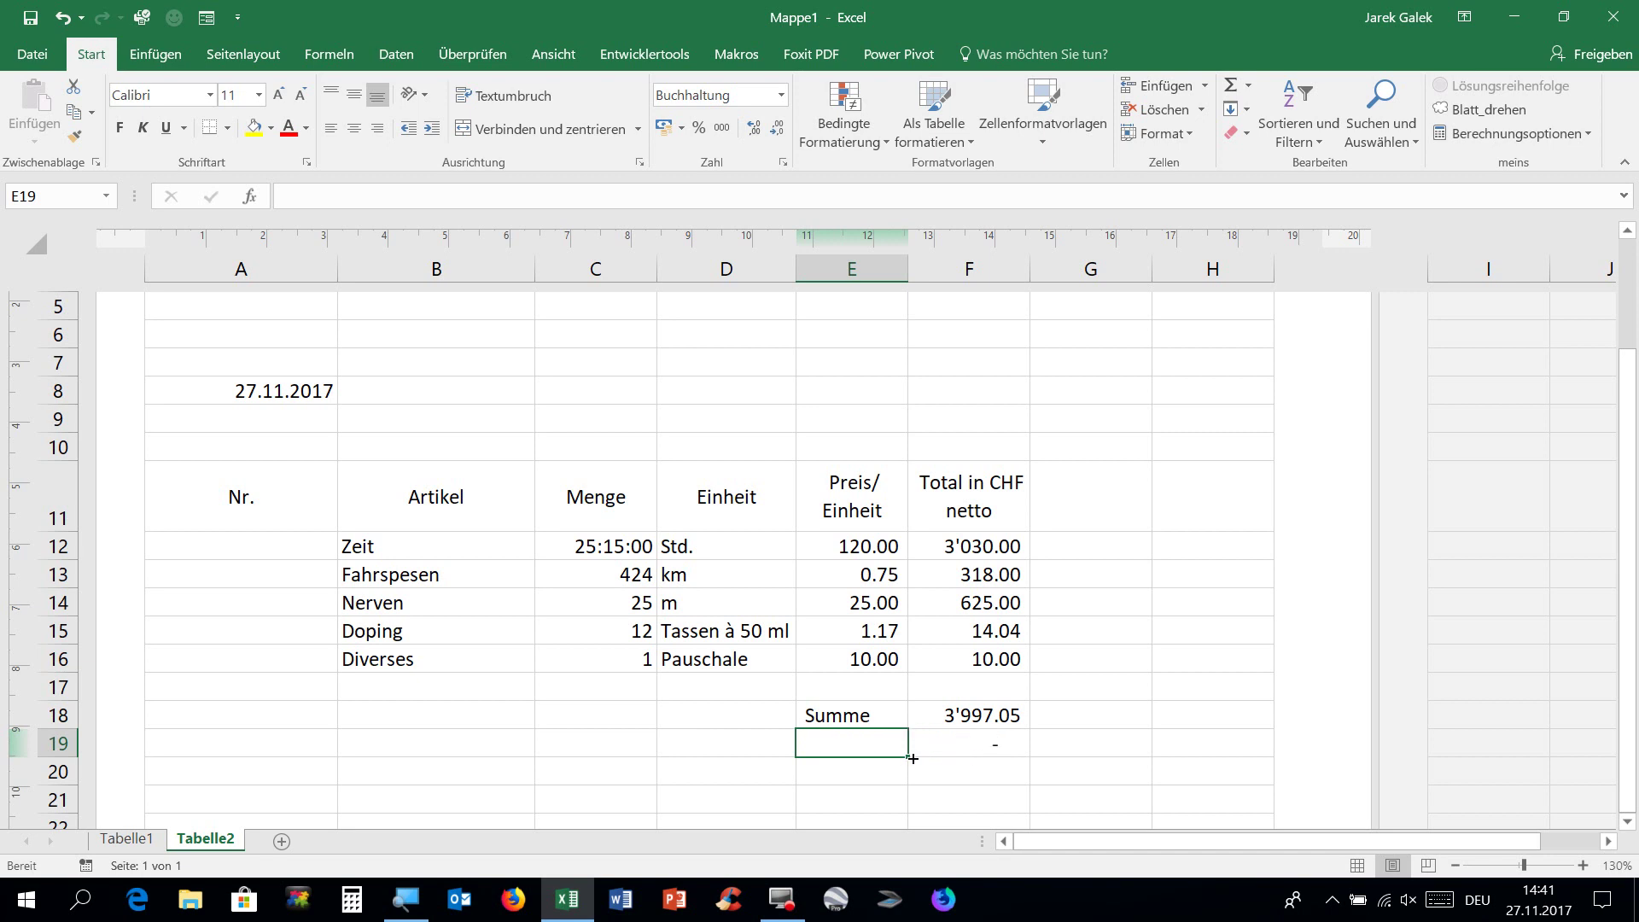
Give E19 the custom number format 0.0% "MwSt."
key(ctrl+1)
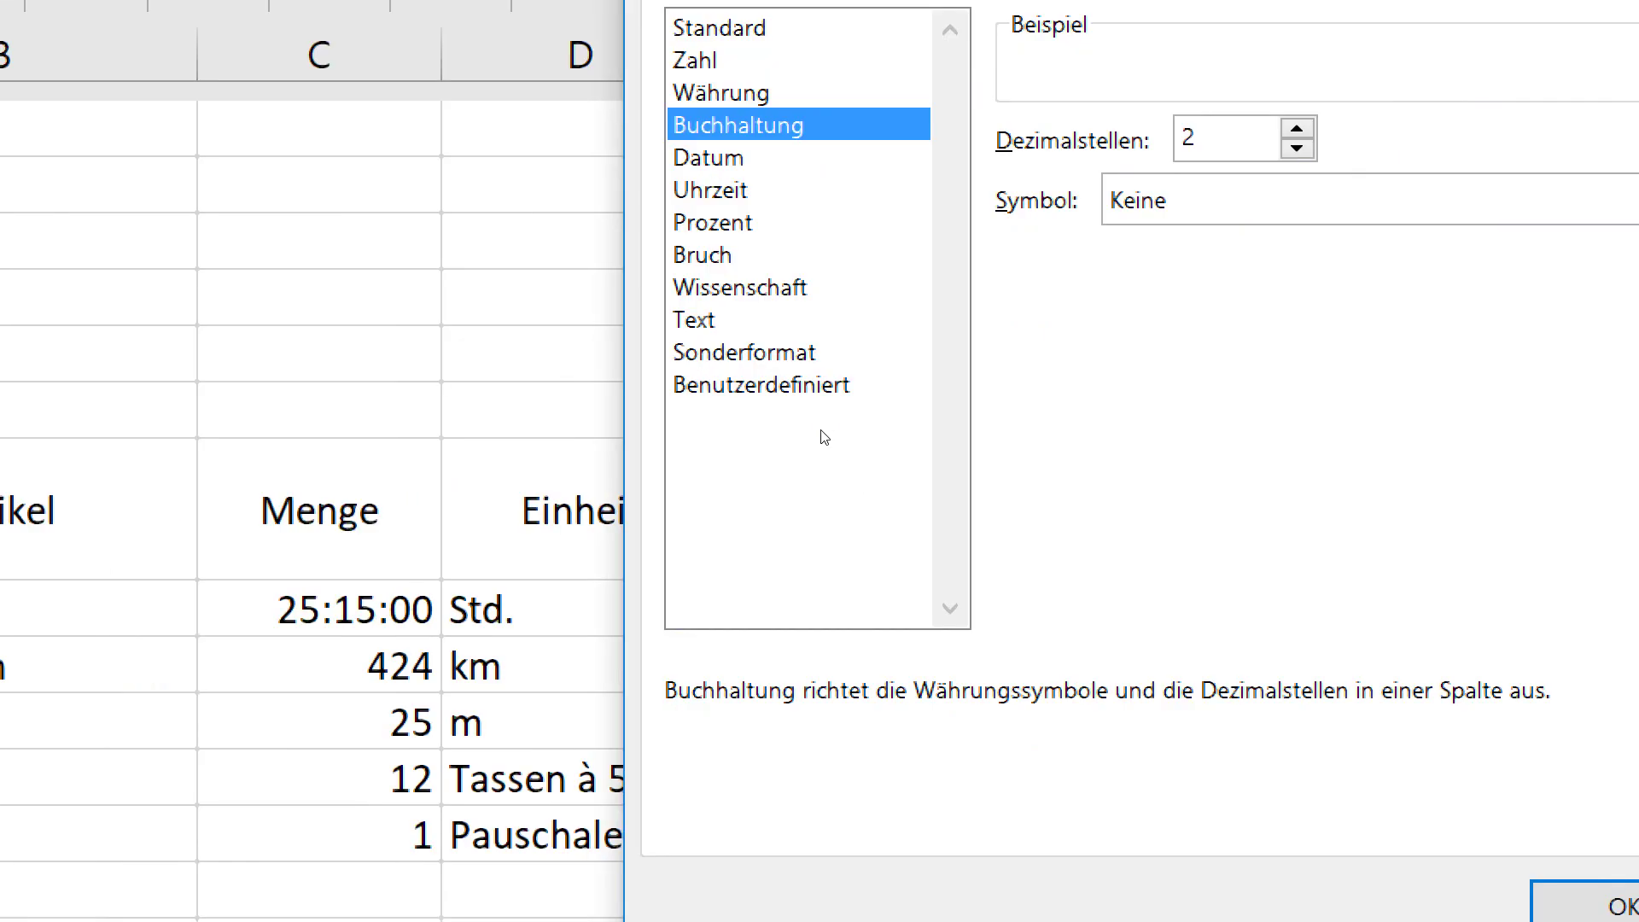
click(824, 437)
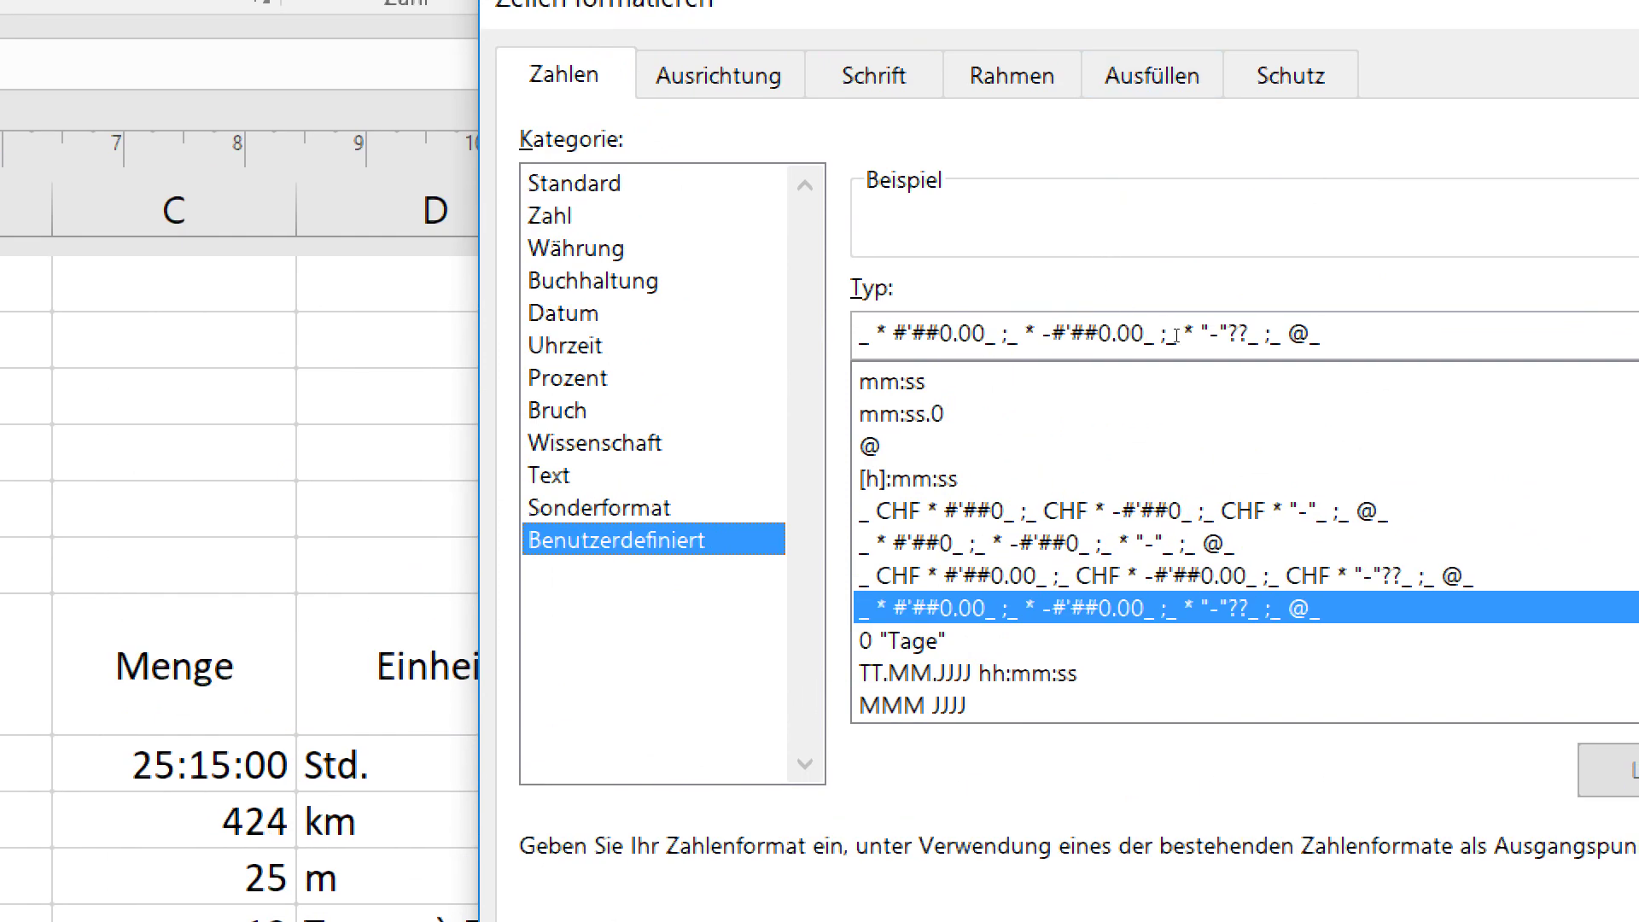
drag(1176, 335, 896, 333)
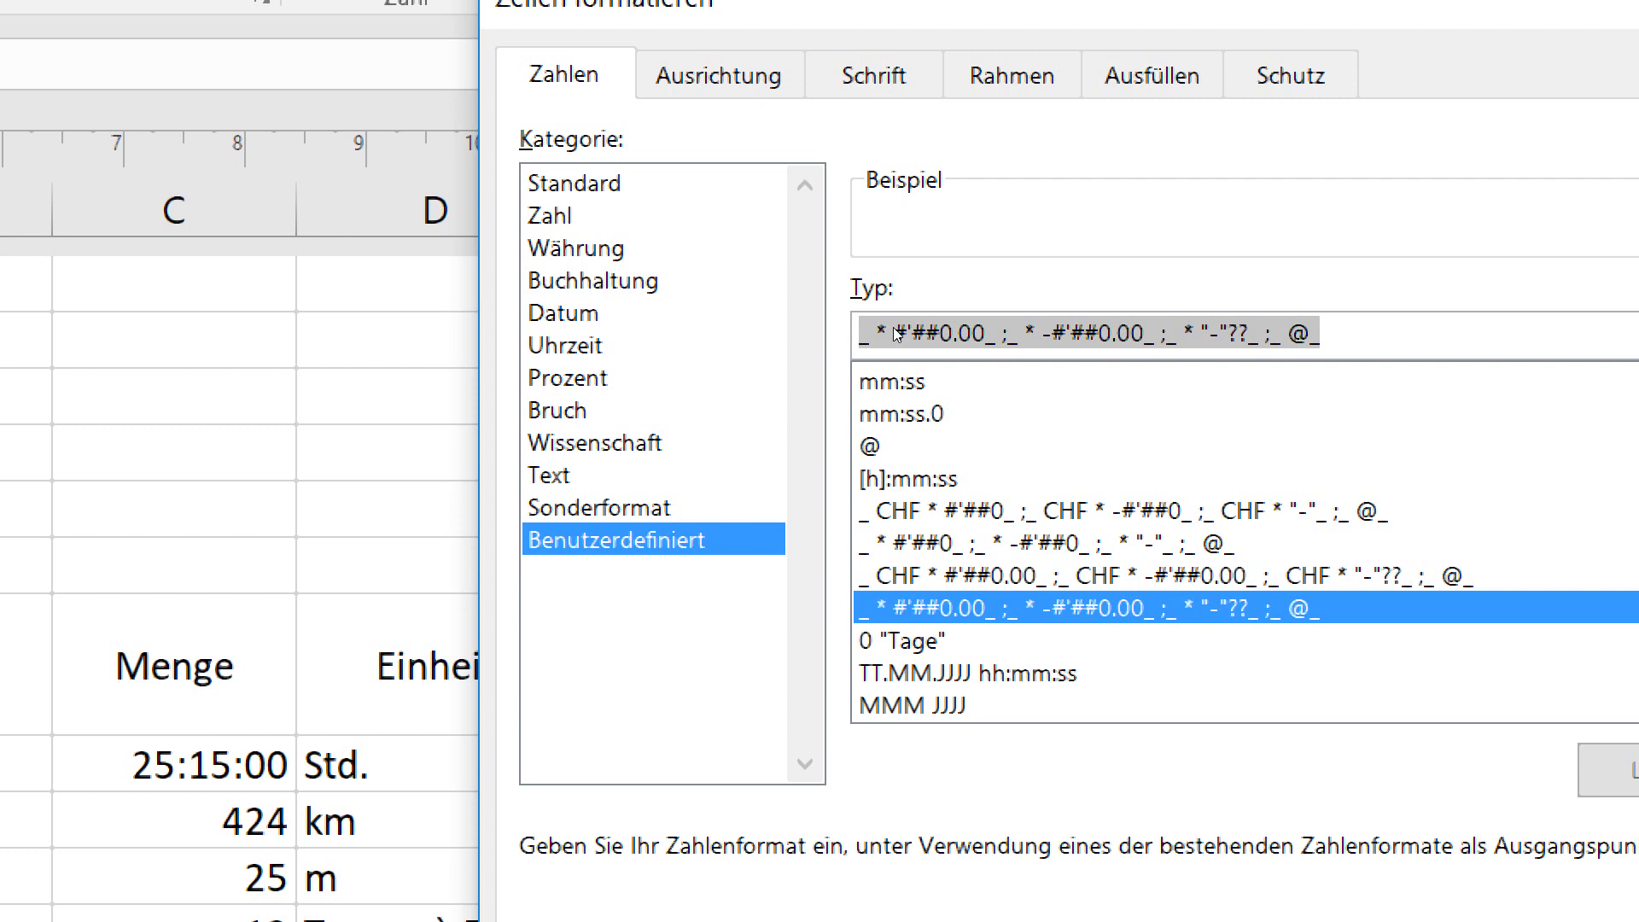
text(0.0)
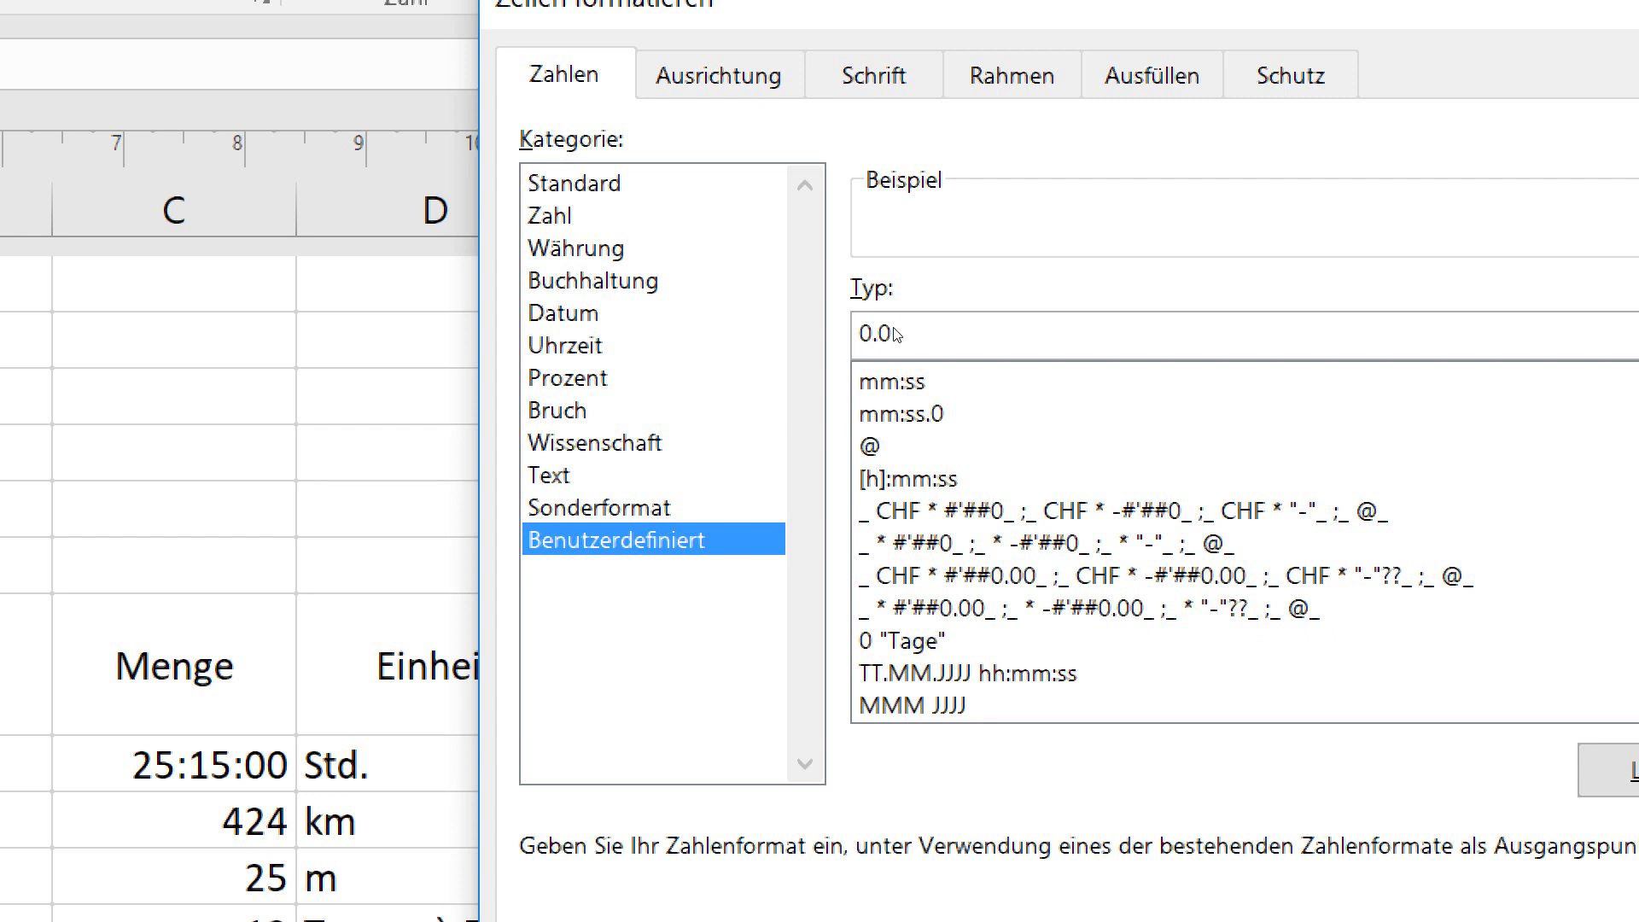
text(%)
text("MwSt.")
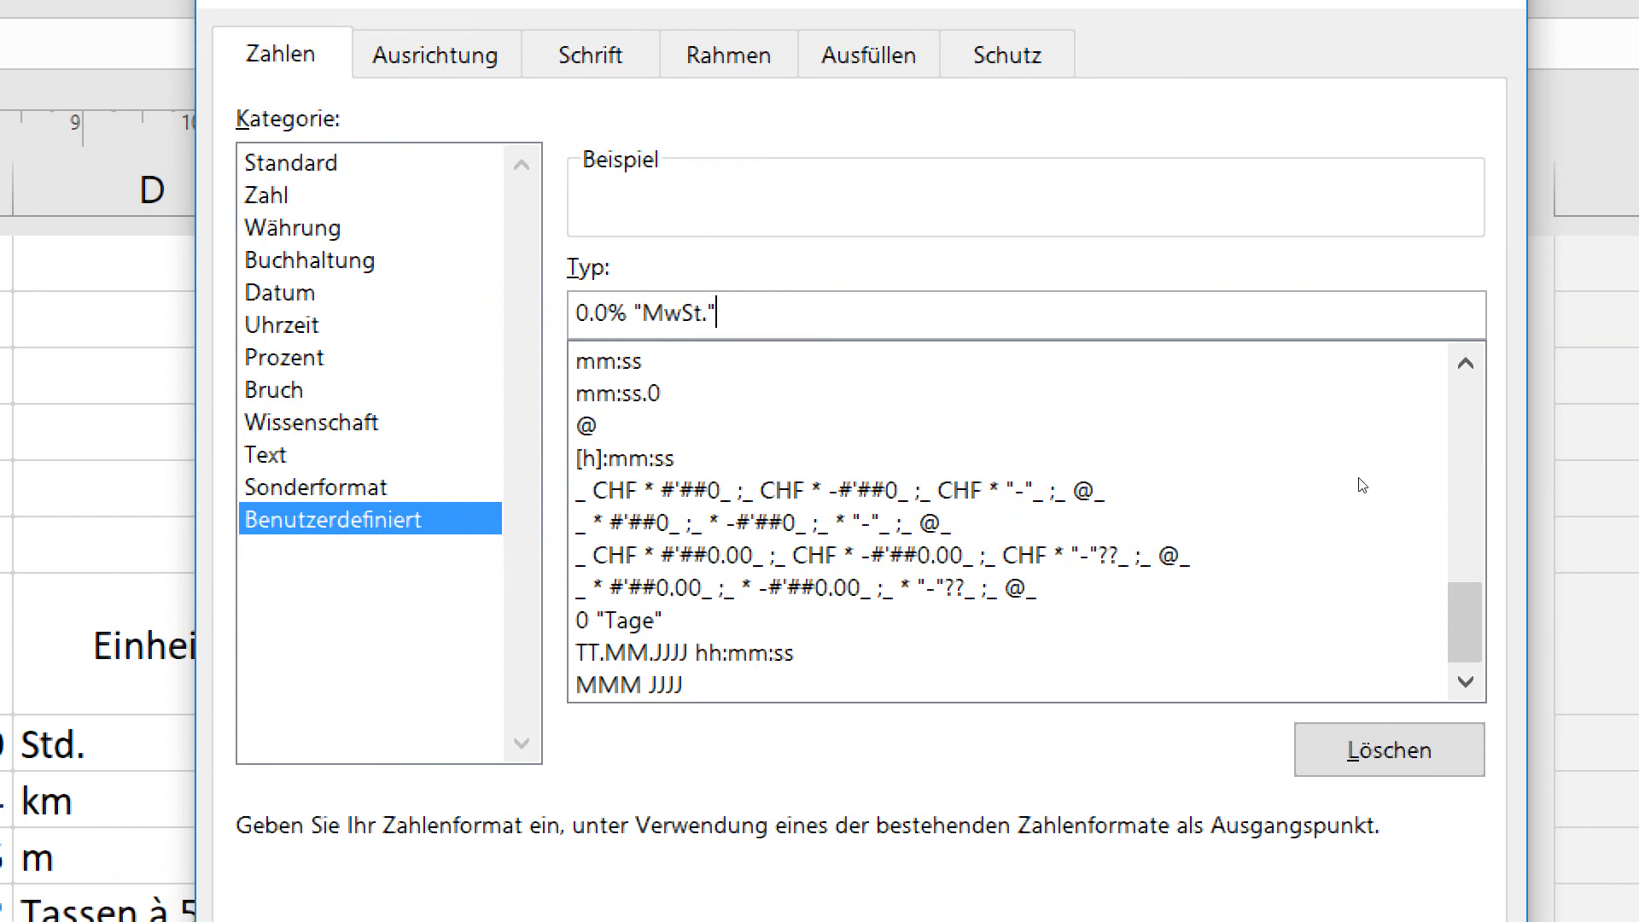
key(Return)
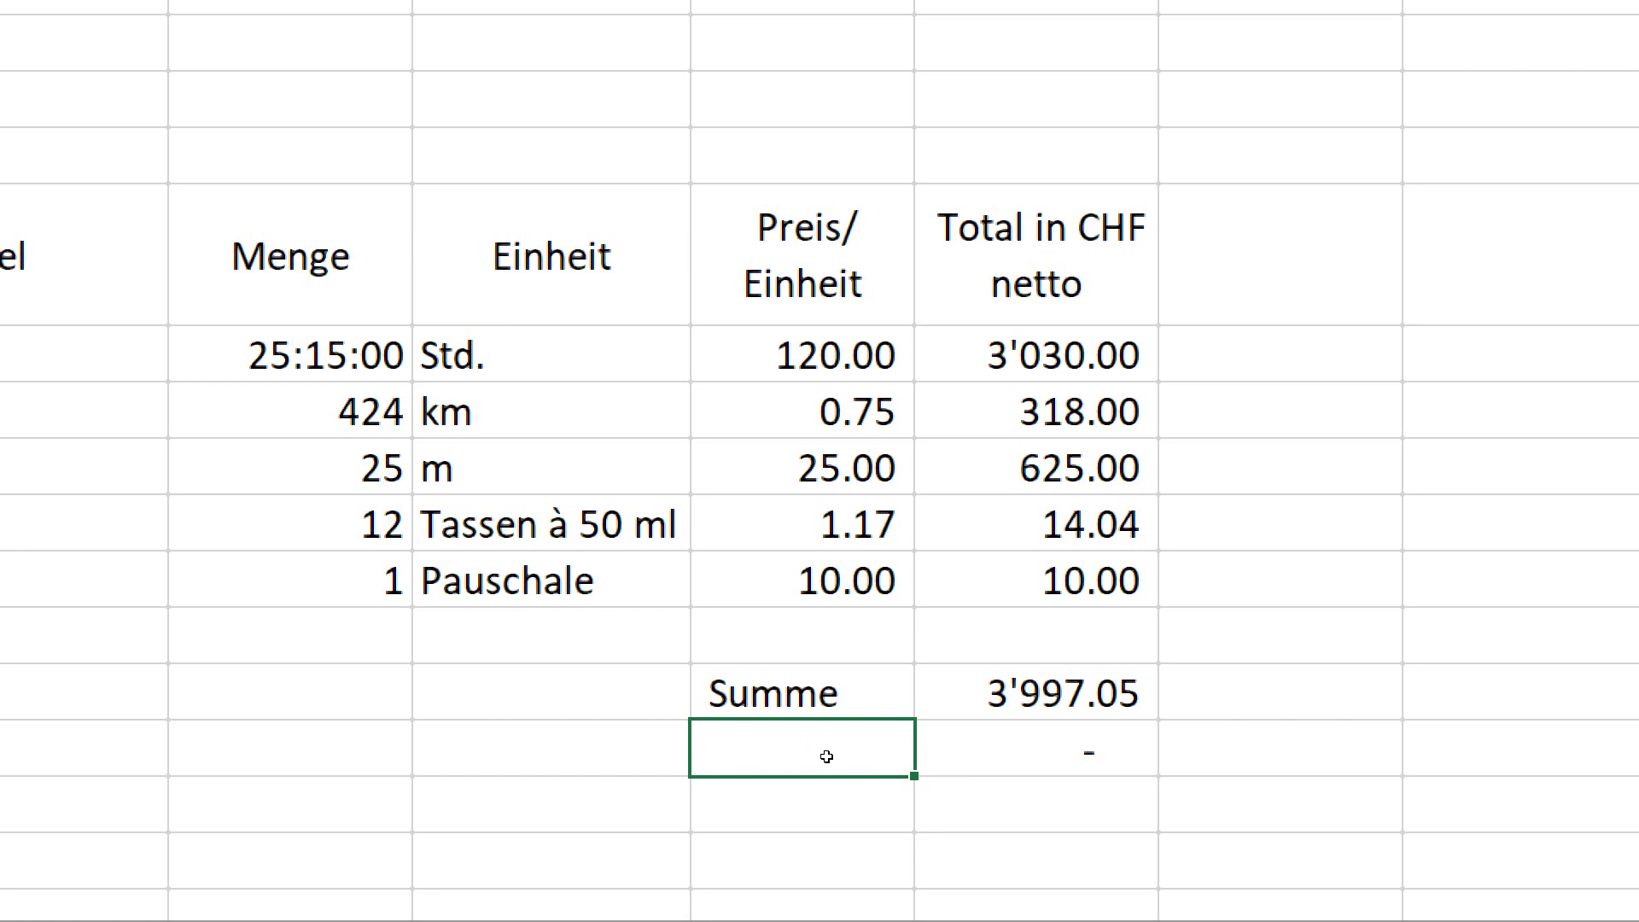
Enter 8 as the rate in E19 and widen column E so '8.0% MwSt.' fits
text(85)
key(BackSpace)
key(Tab)
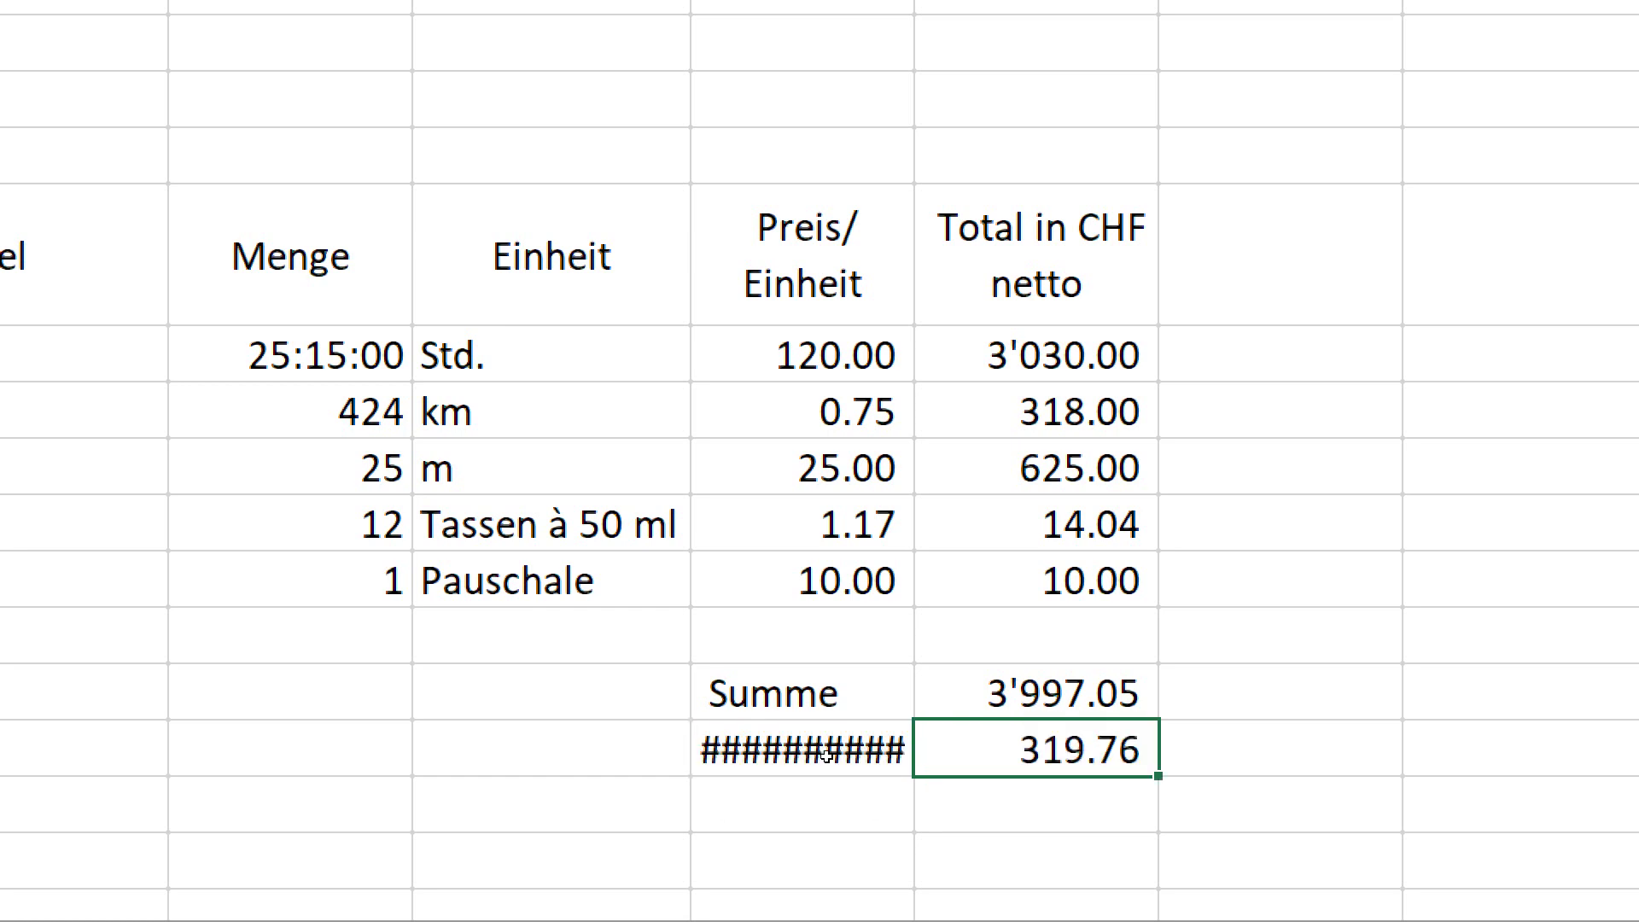
click(858, 750)
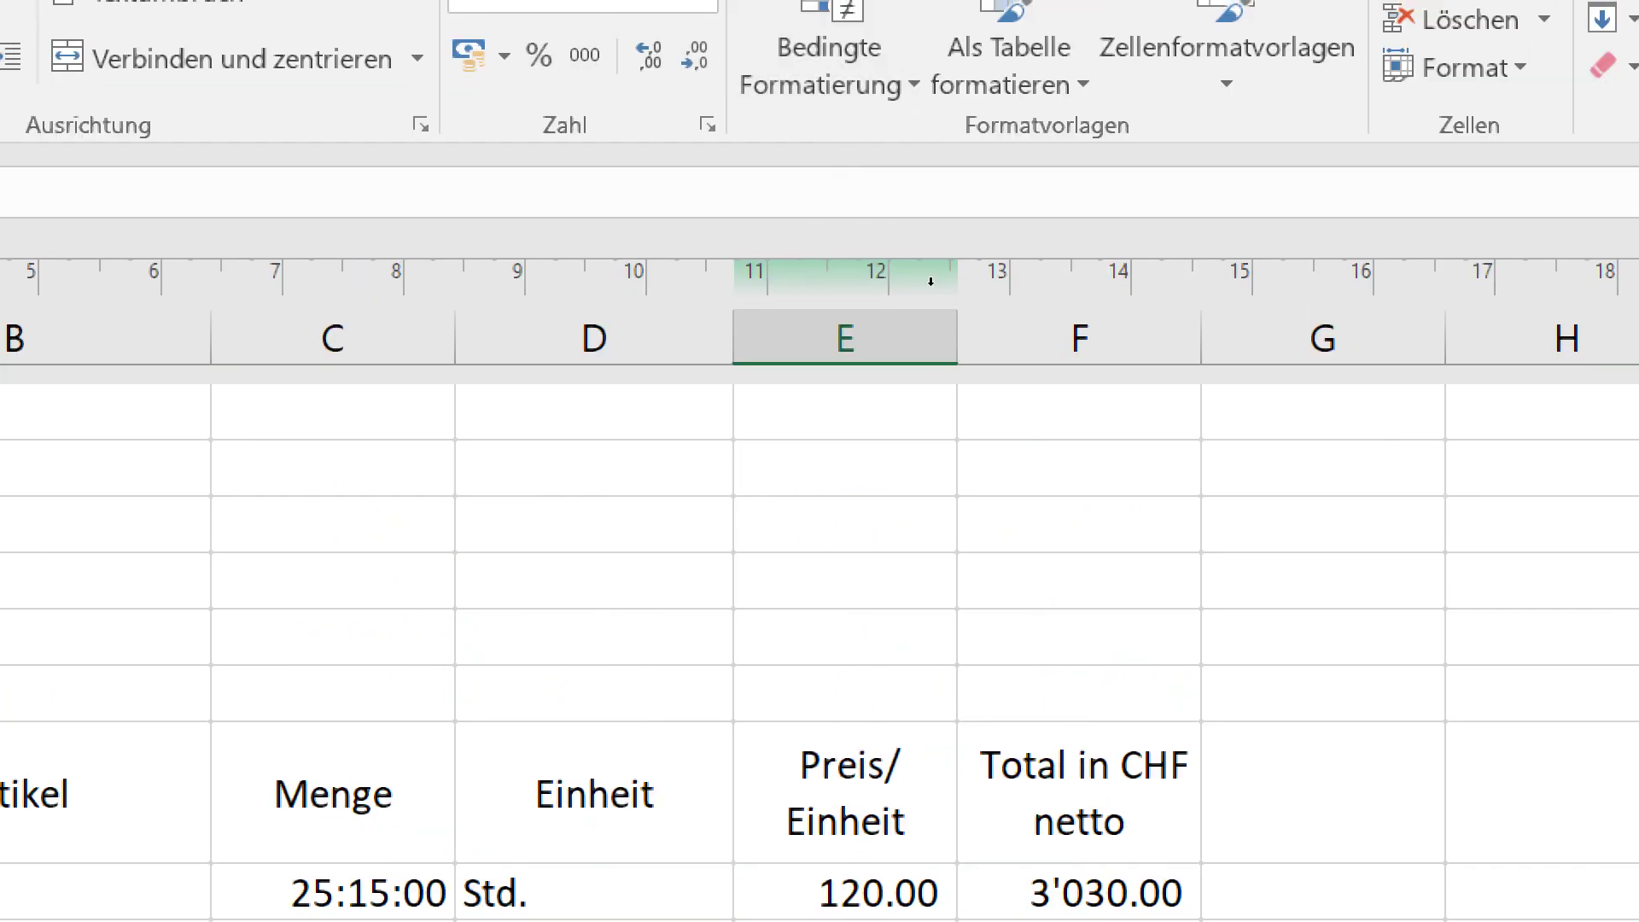
drag(921, 276, 994, 274)
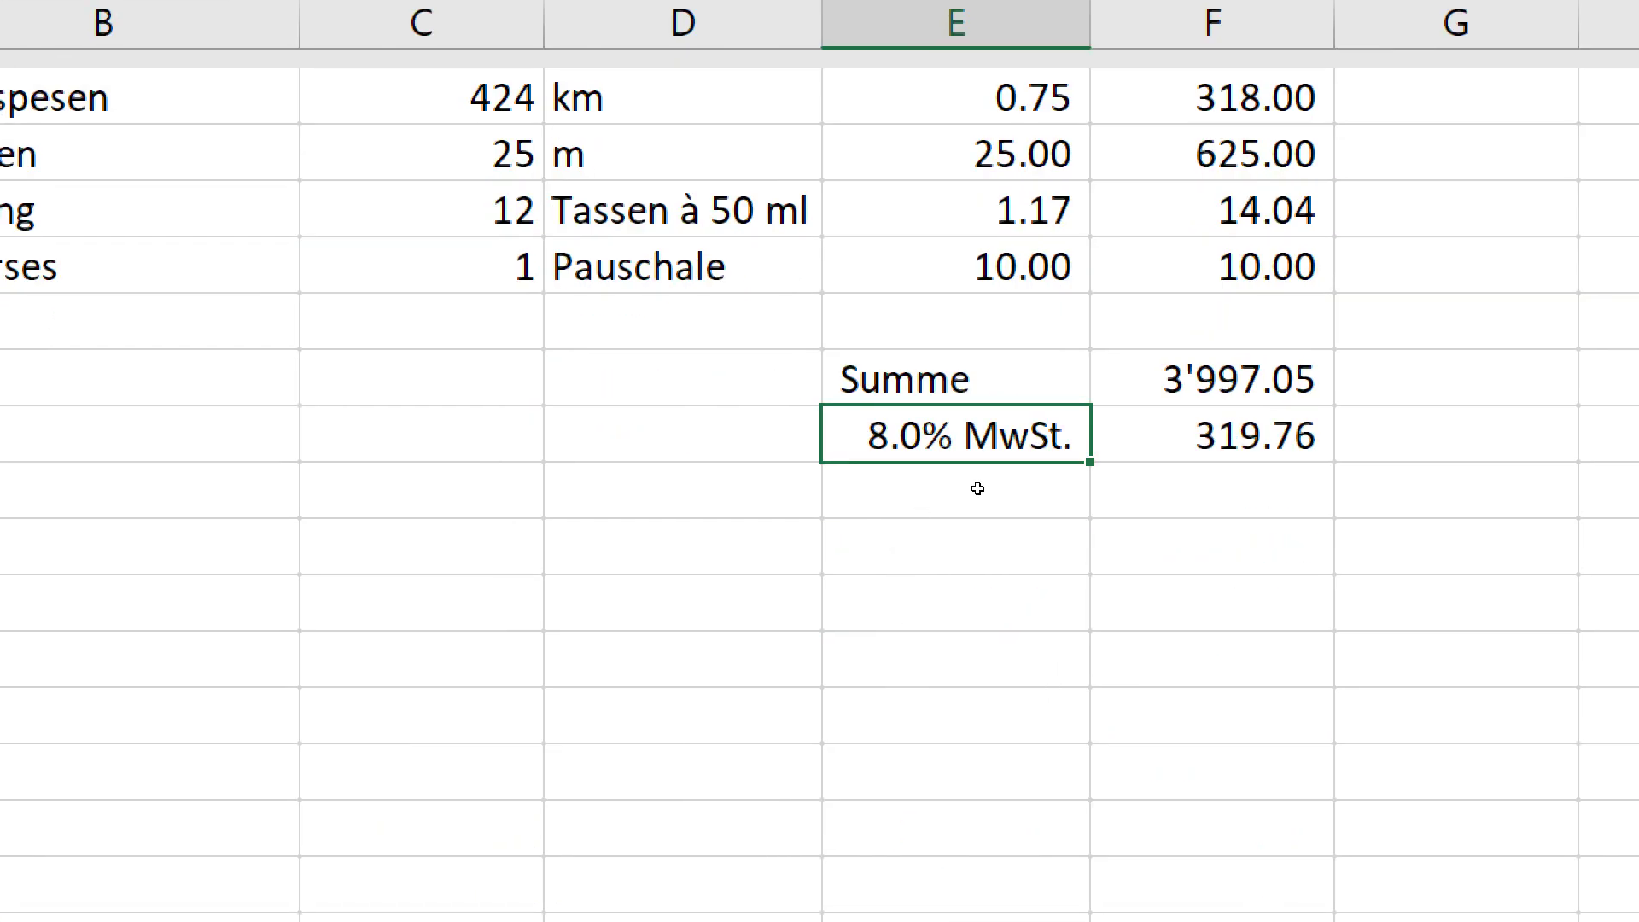
Re-enter the 8% VAT rate in E19 so F19 shows a VAT amount of 319.76
click(882, 482)
key(Delete)
key(F2)
text(8)
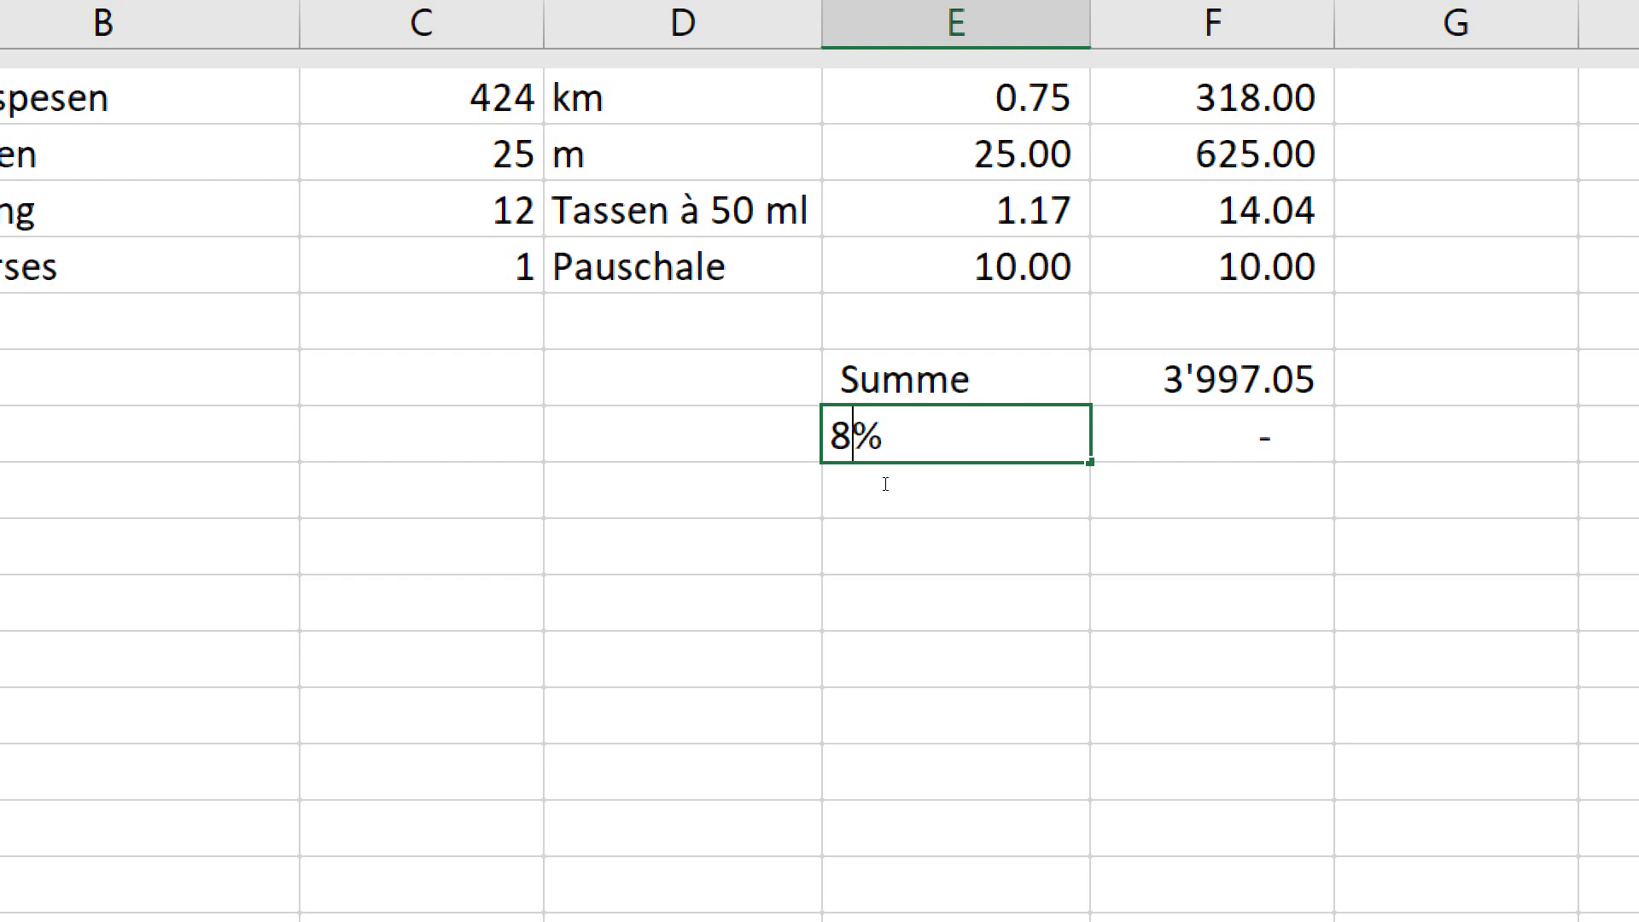
key(Return)
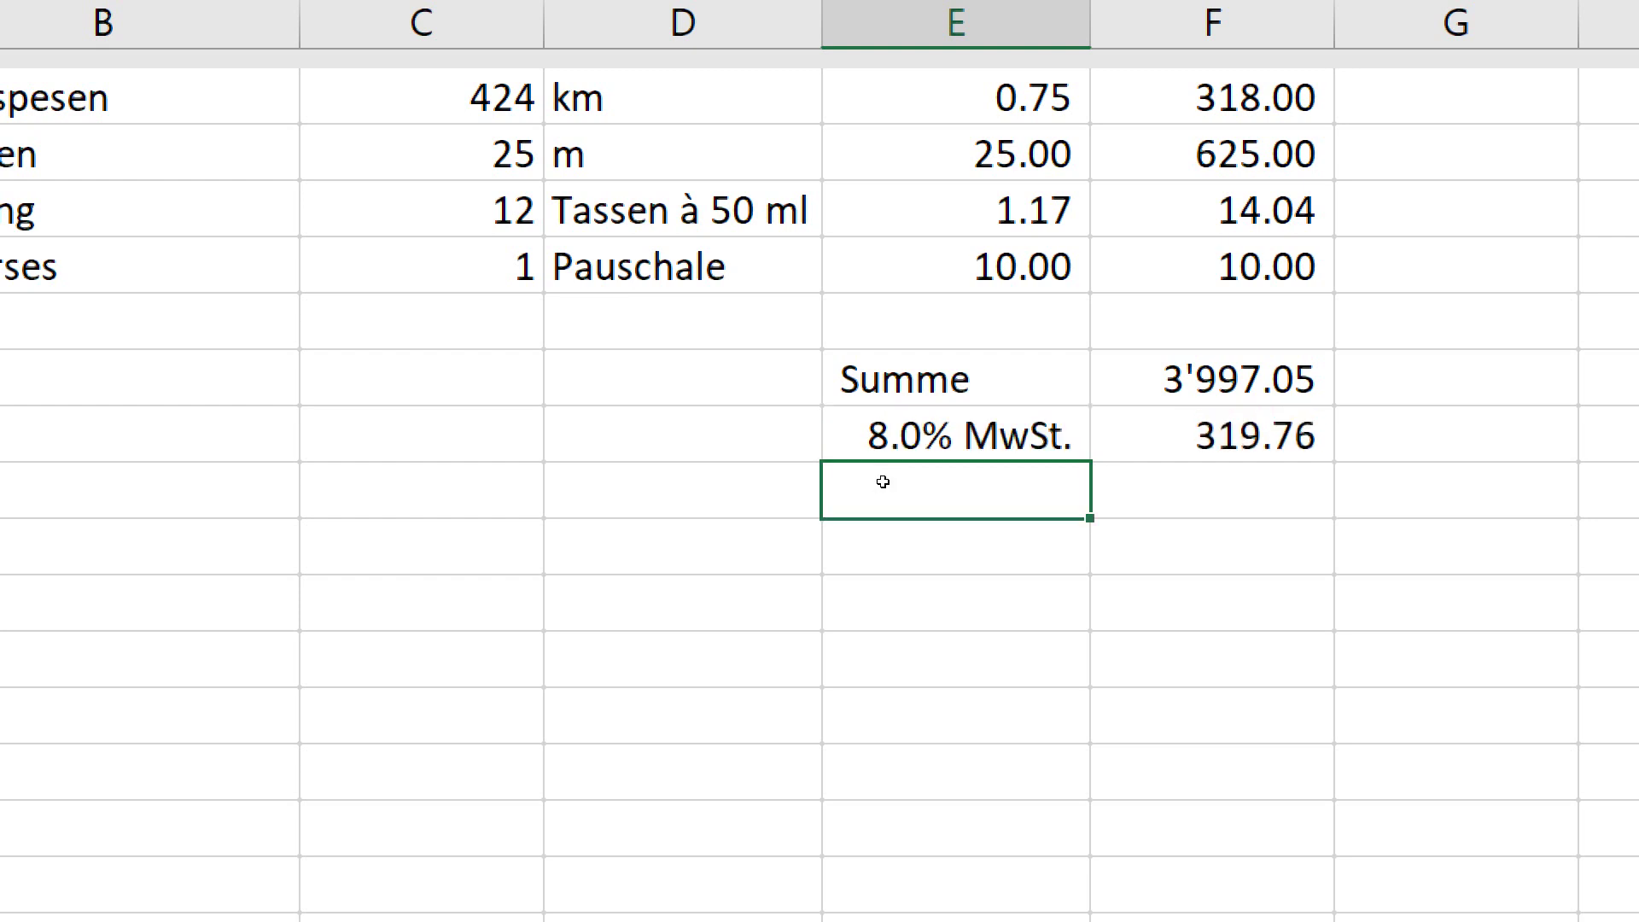
click(972, 476)
key(Up)
key(Right)
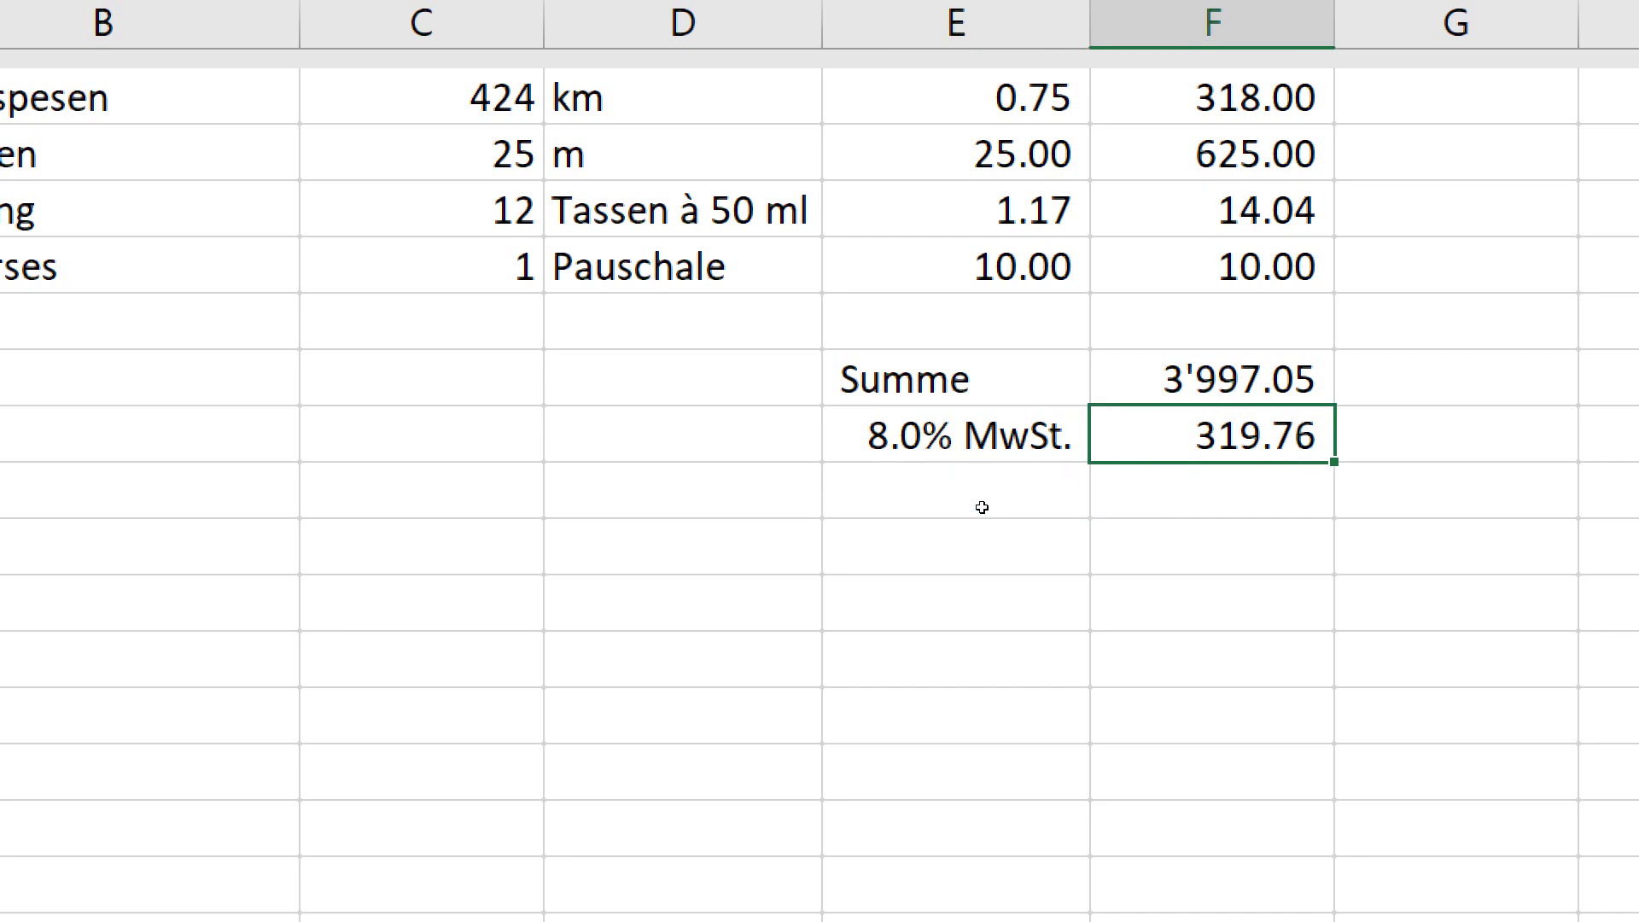
click(898, 528)
Rename the Summe label to 'Summe netto' and add a 'Summe brutto' label in row 20
click(898, 439)
double_click(913, 443)
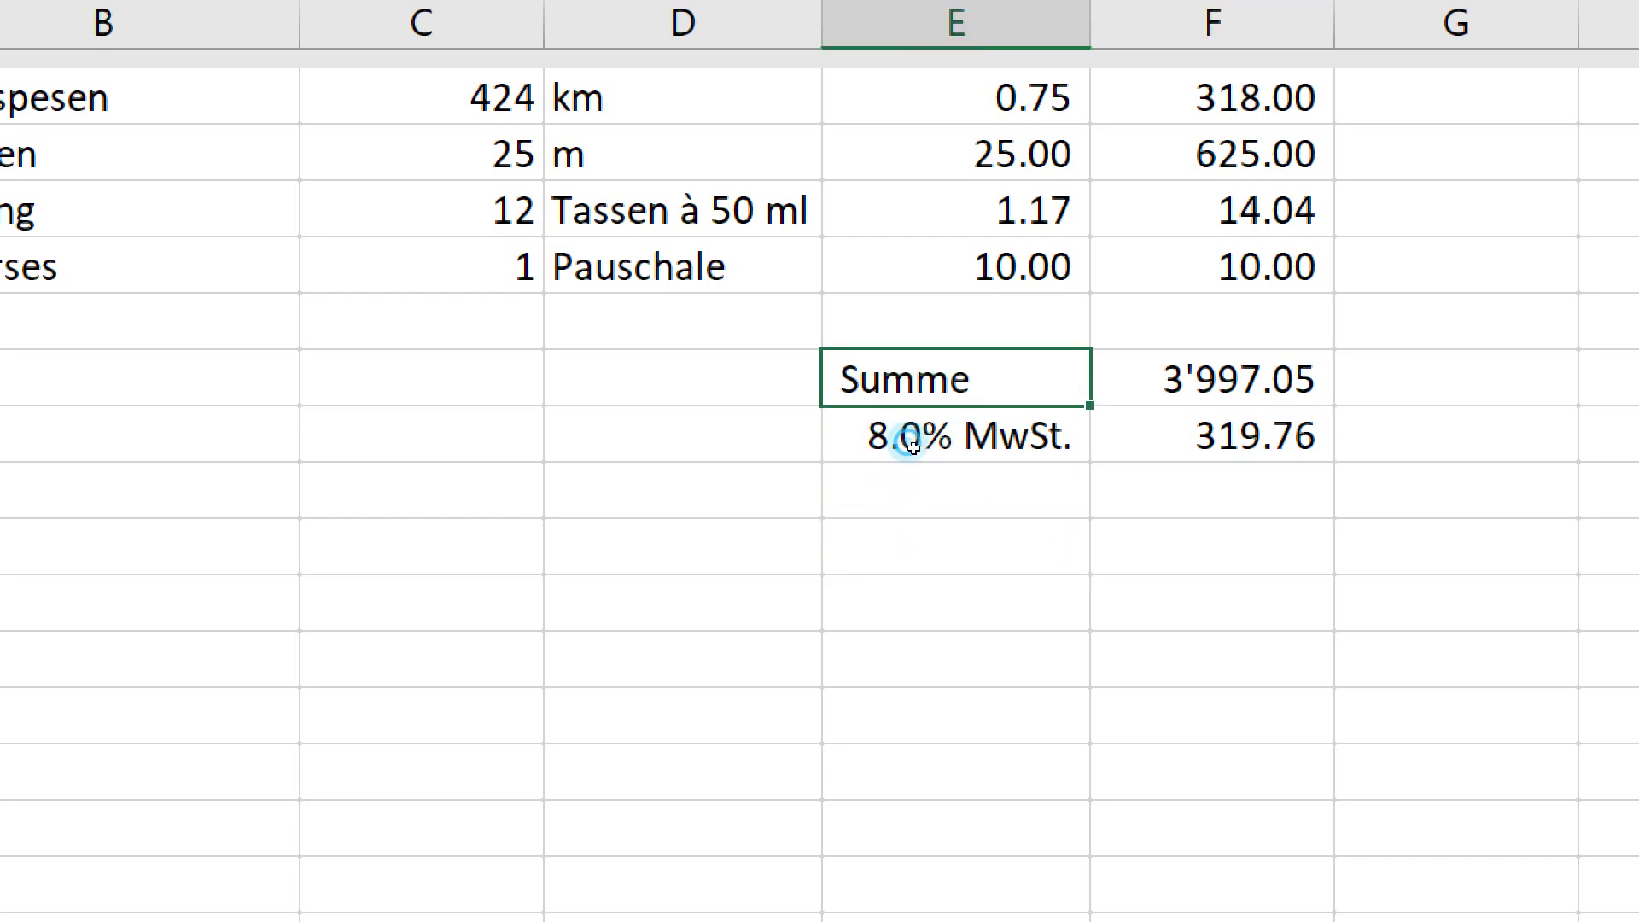
text( netto)
key(Return)
key(Return)
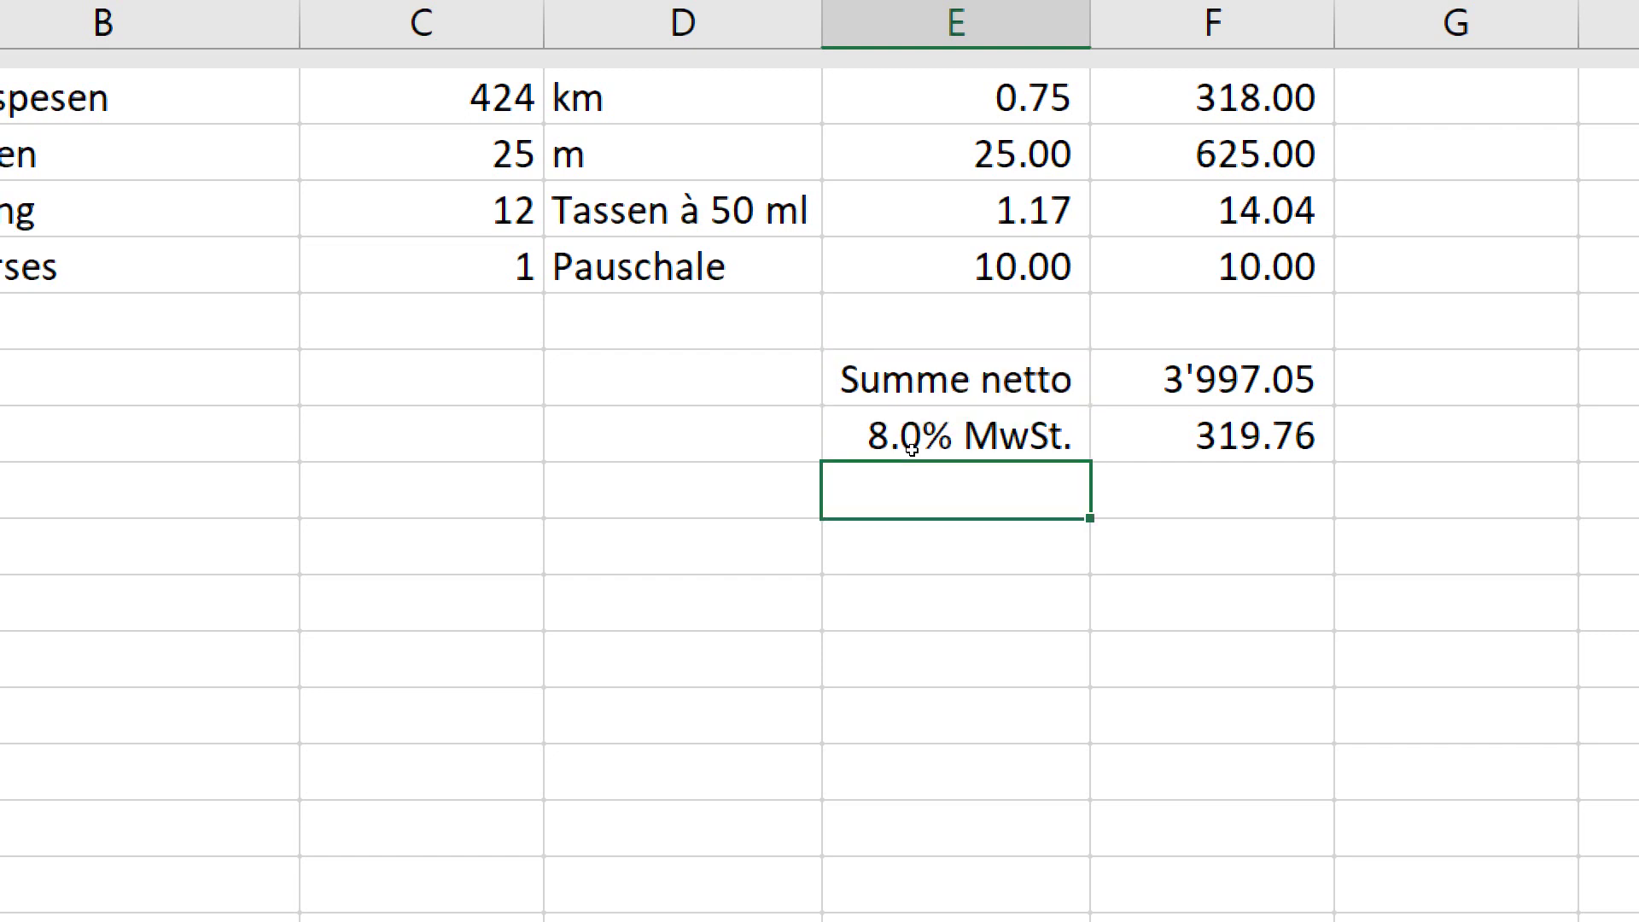
text(Summe )
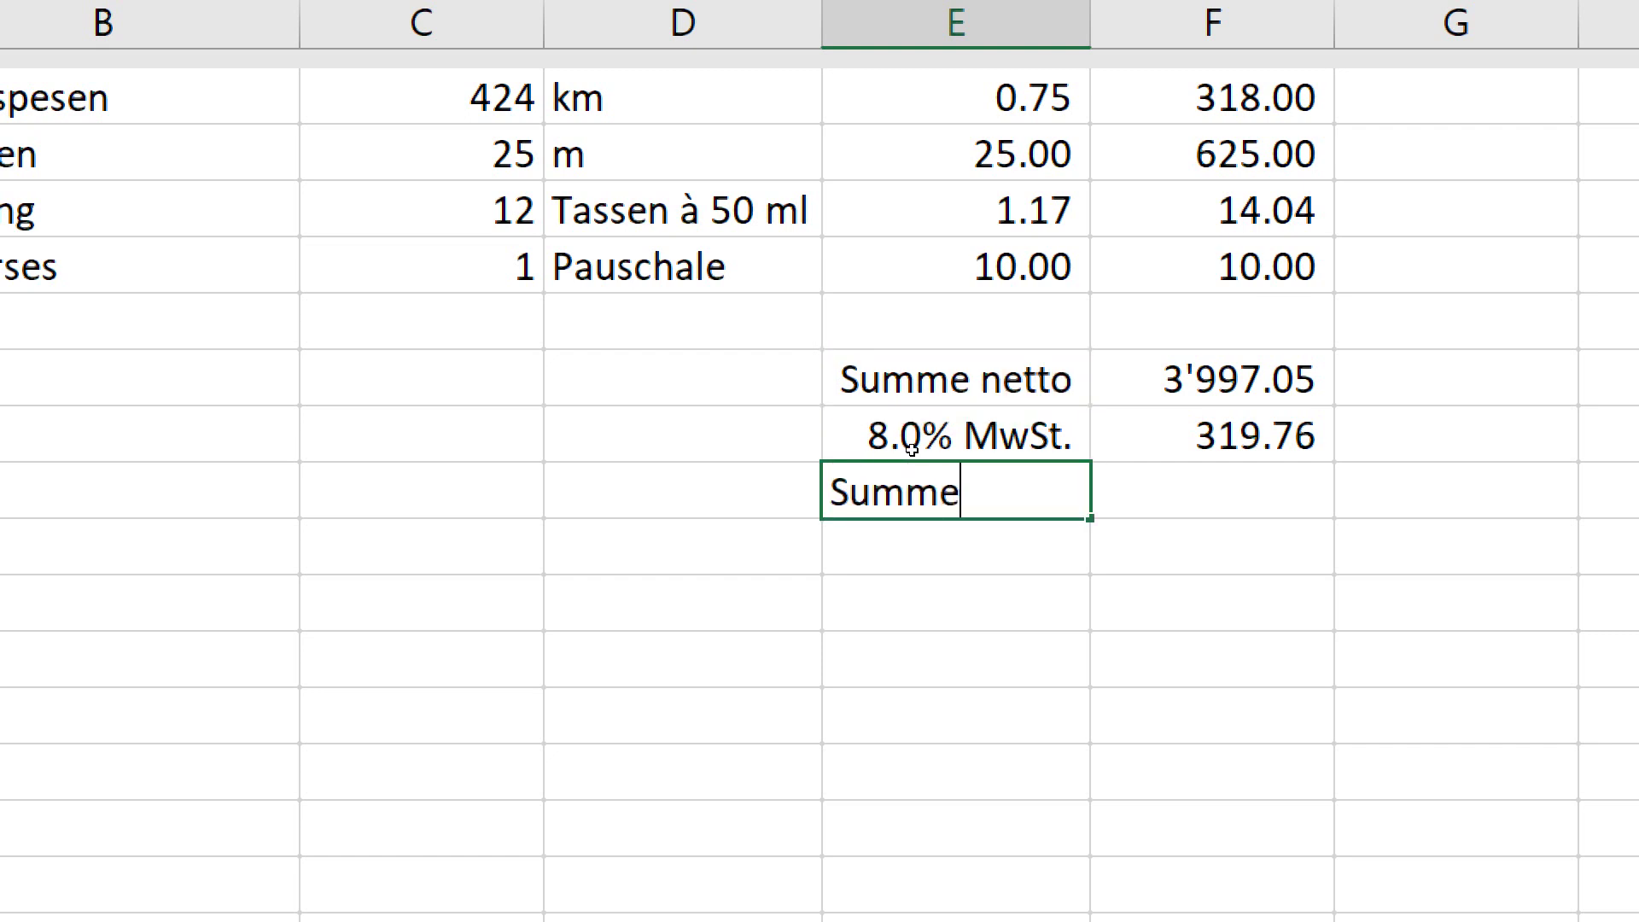
text(br)
text(utto)
key(Tab)
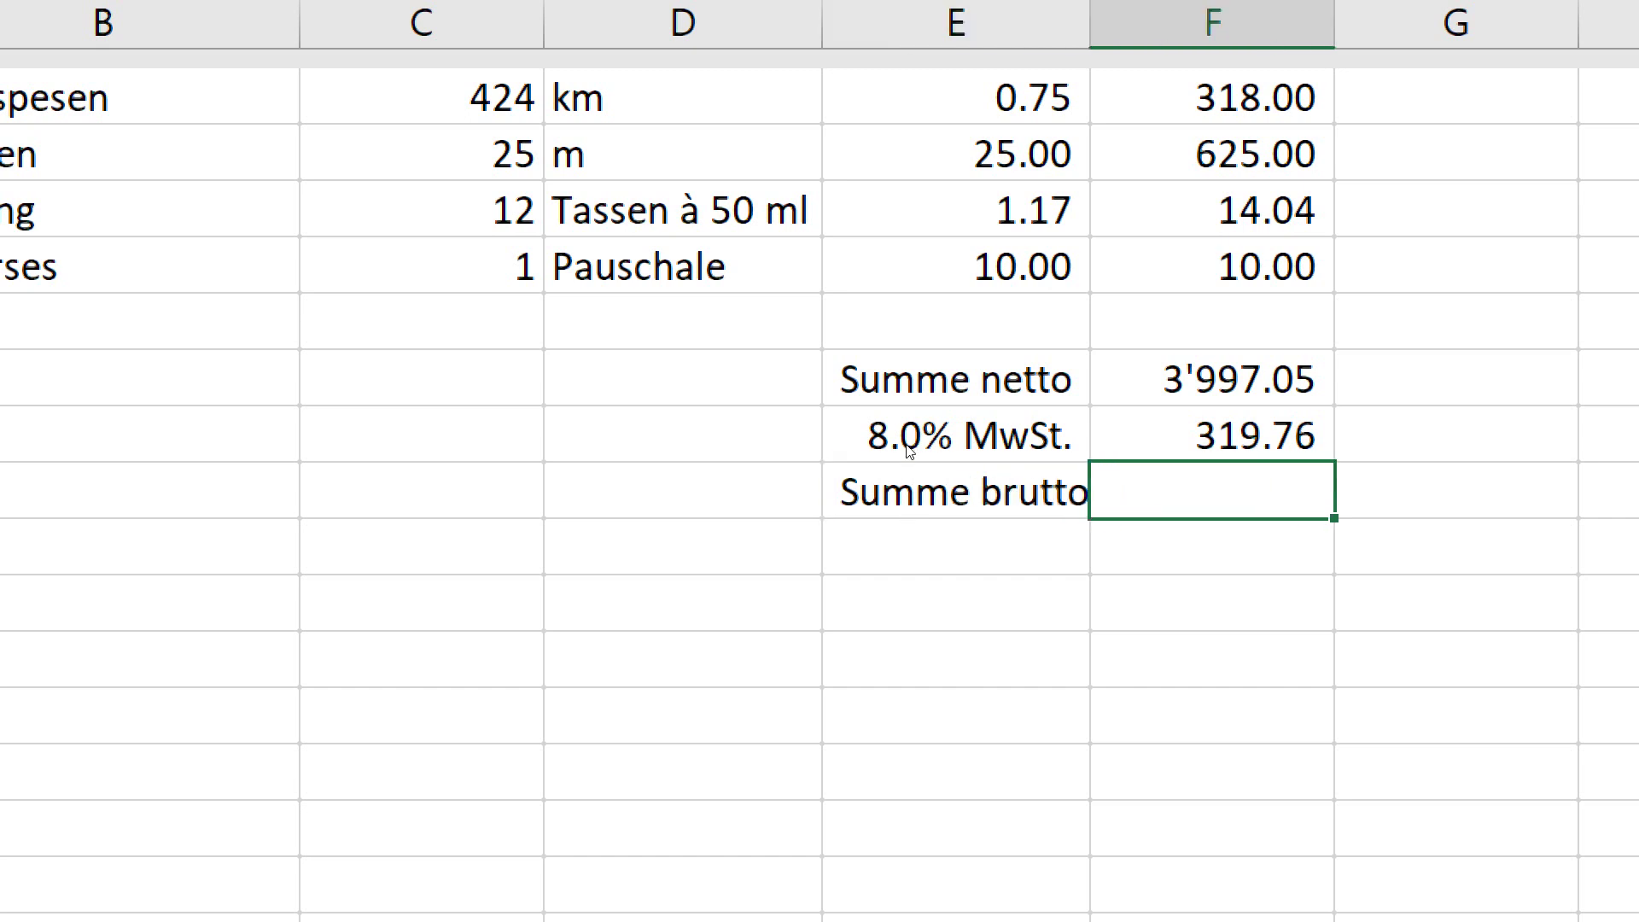
Enter =SUMME(F18:F19) in F20 for a gross total of 4'316.81
text(=)
key(Up)
key(Up)
text(+)
key(Up)
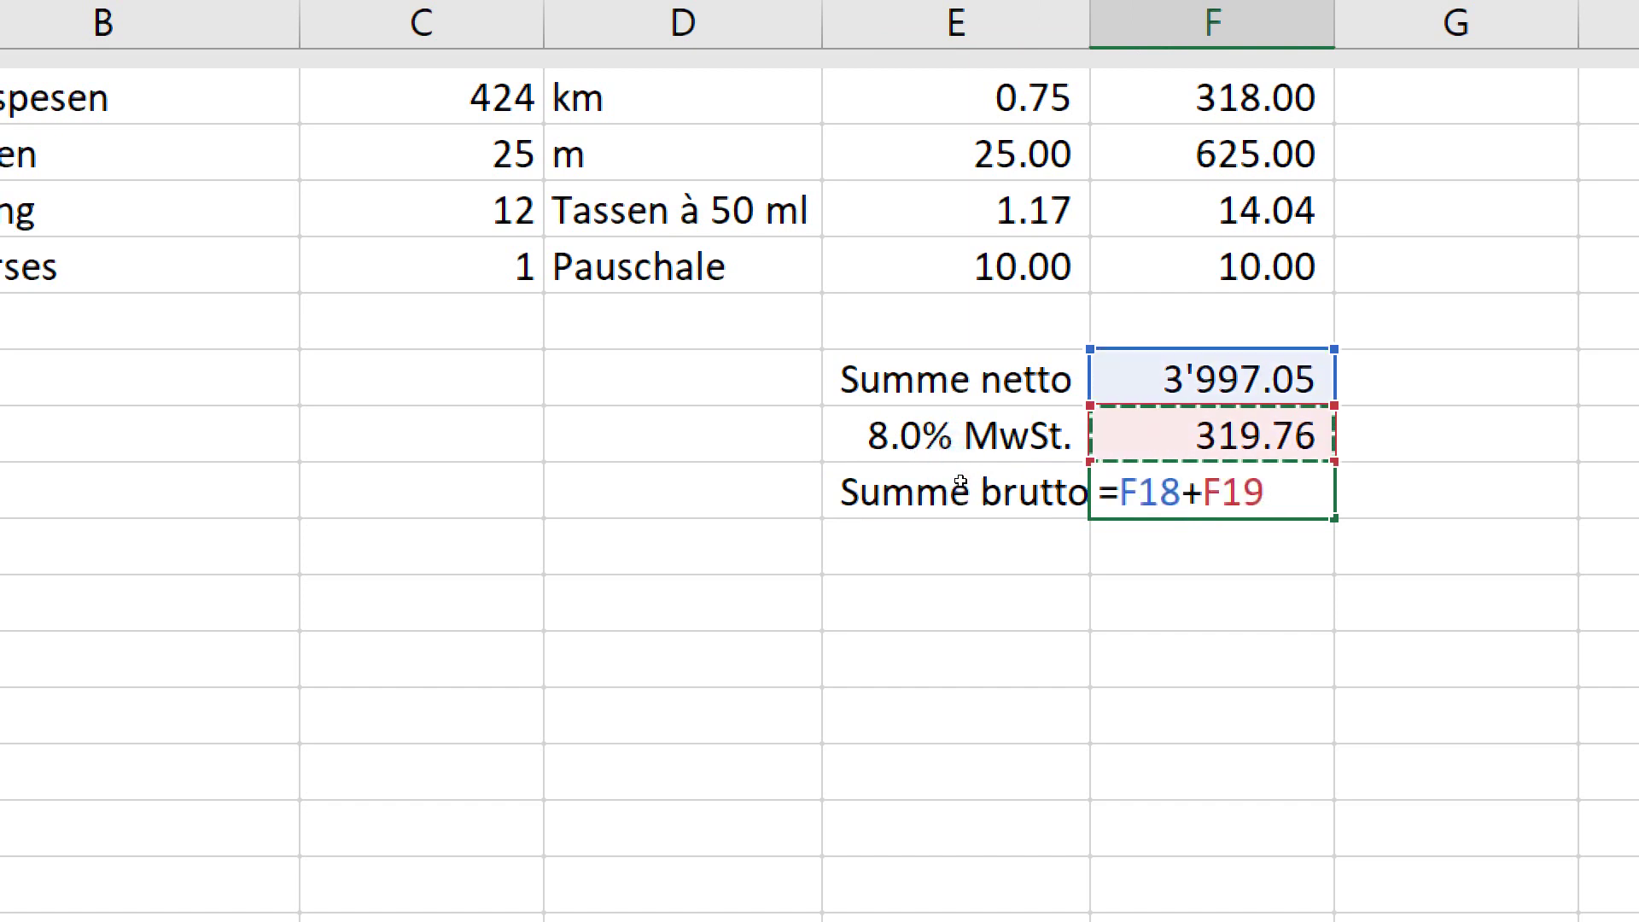
key(Escape)
text(=summe)
key(Tab)
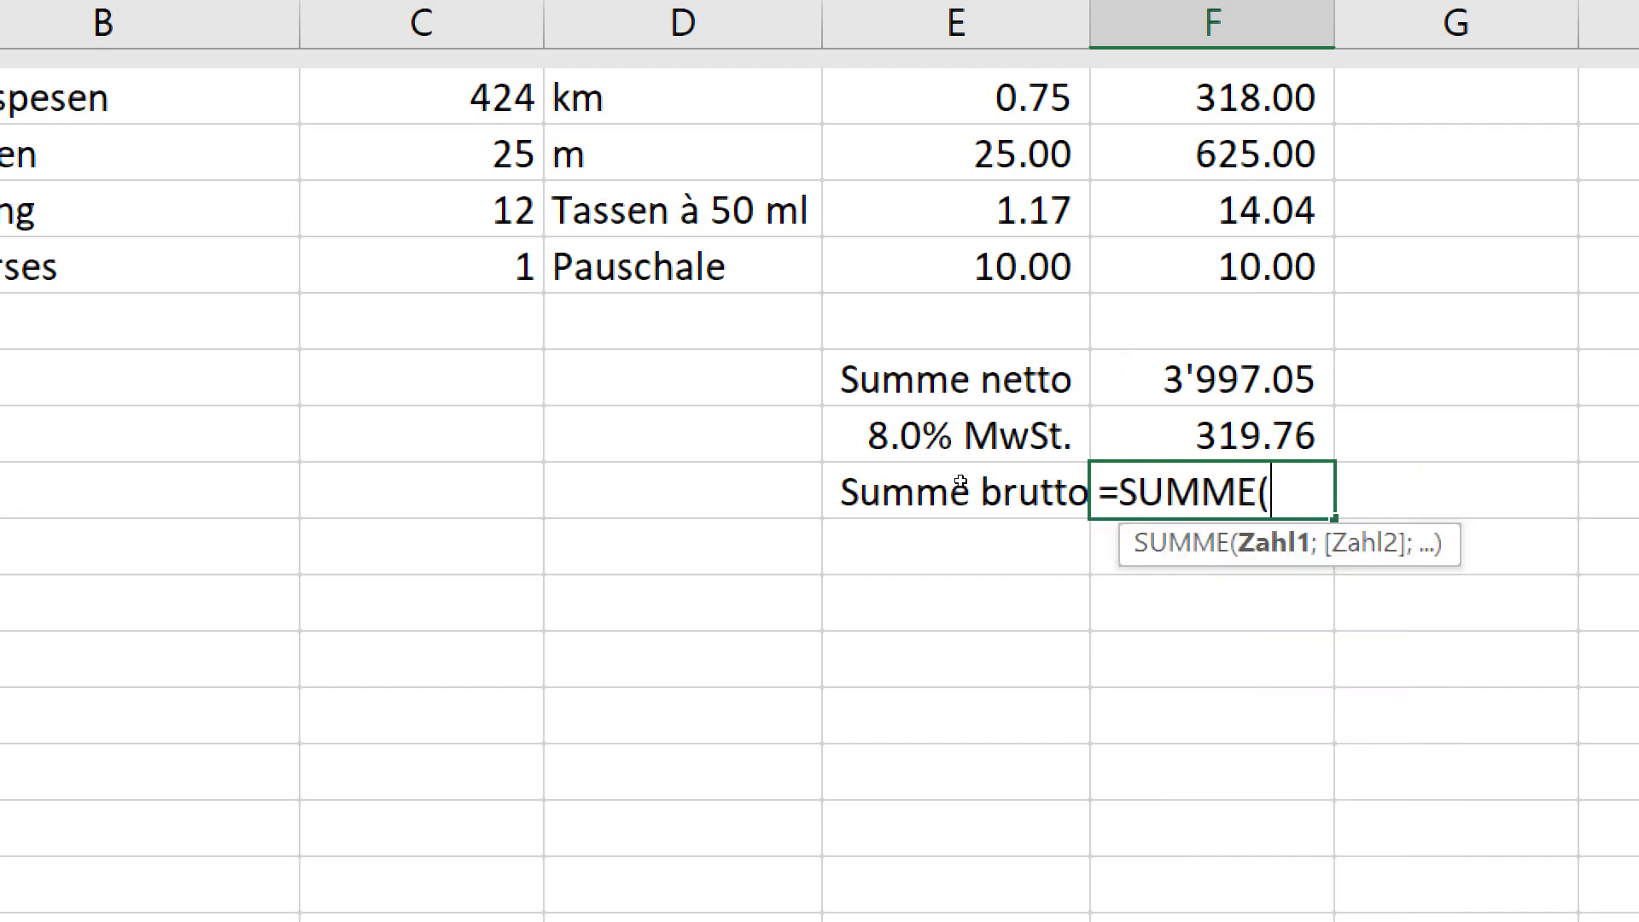
key(Up)
key(Up)
key(shift+Down)
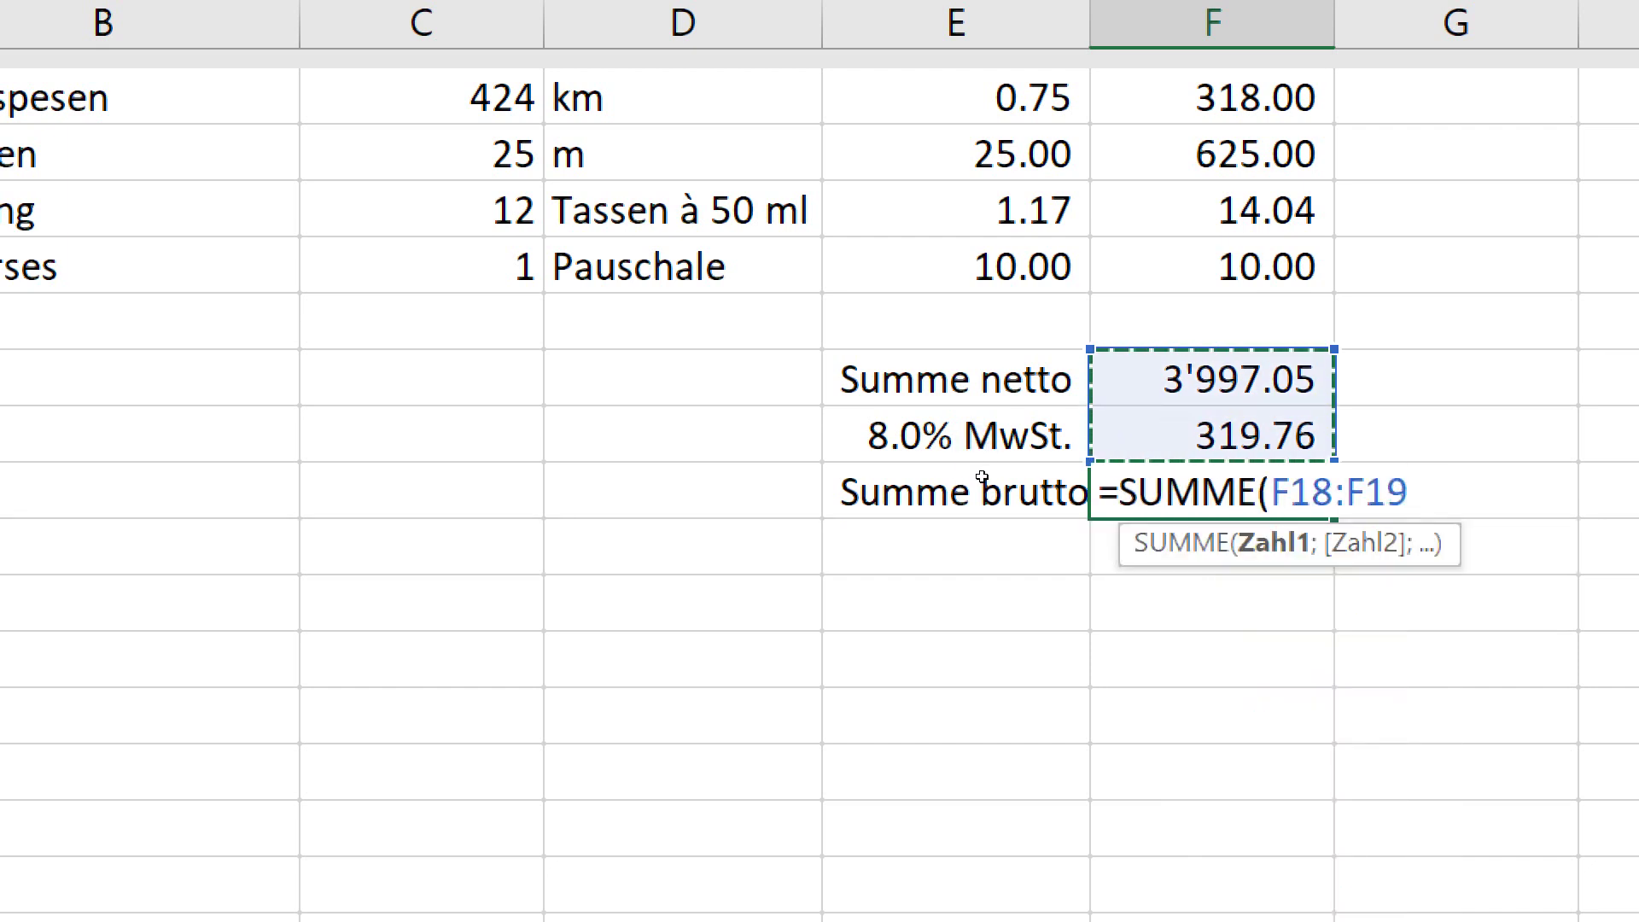
key(ctrl+Return)
key(Down)
key(Left)
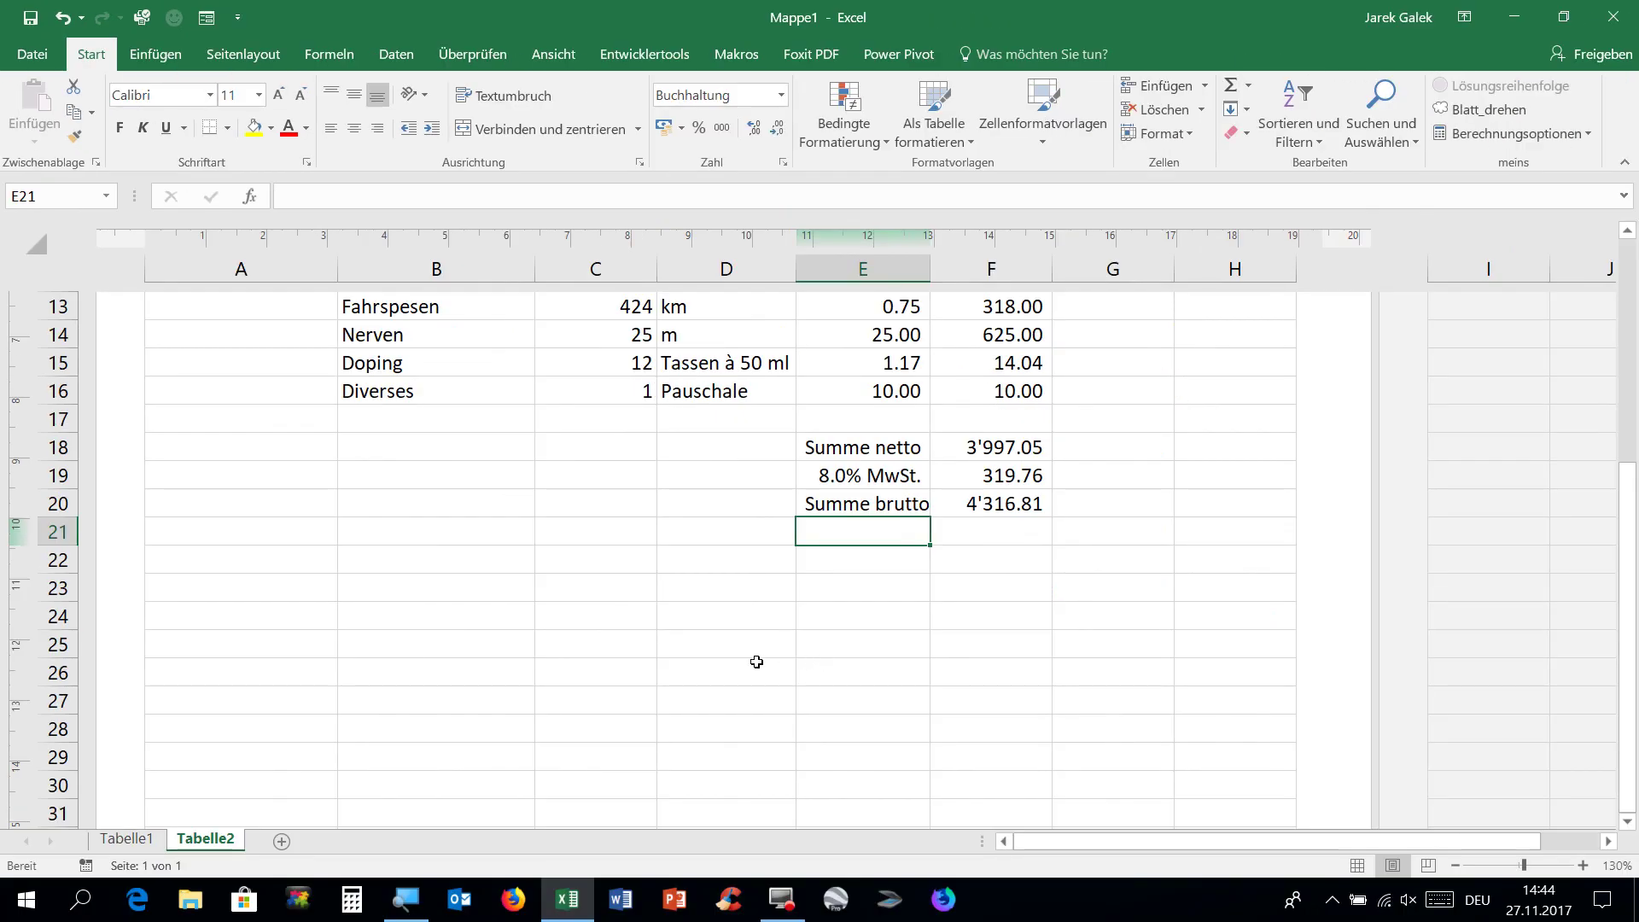
Label A22 'Zahlfrist' and A23 'bis:'
click(300, 564)
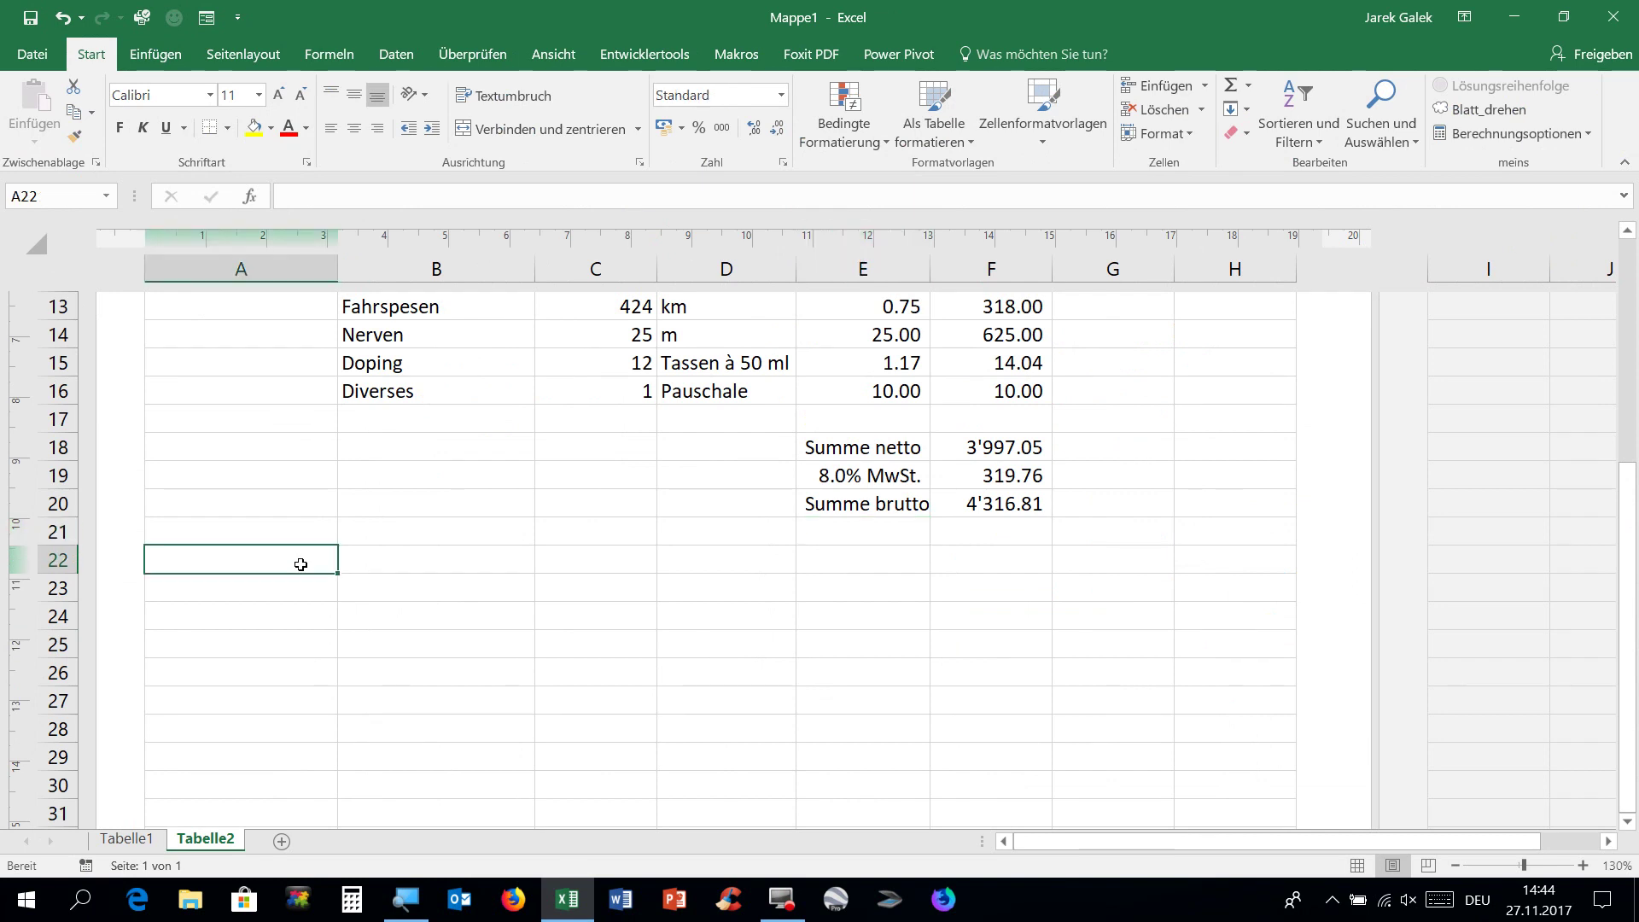
text(Zahlfrist)
key(Return)
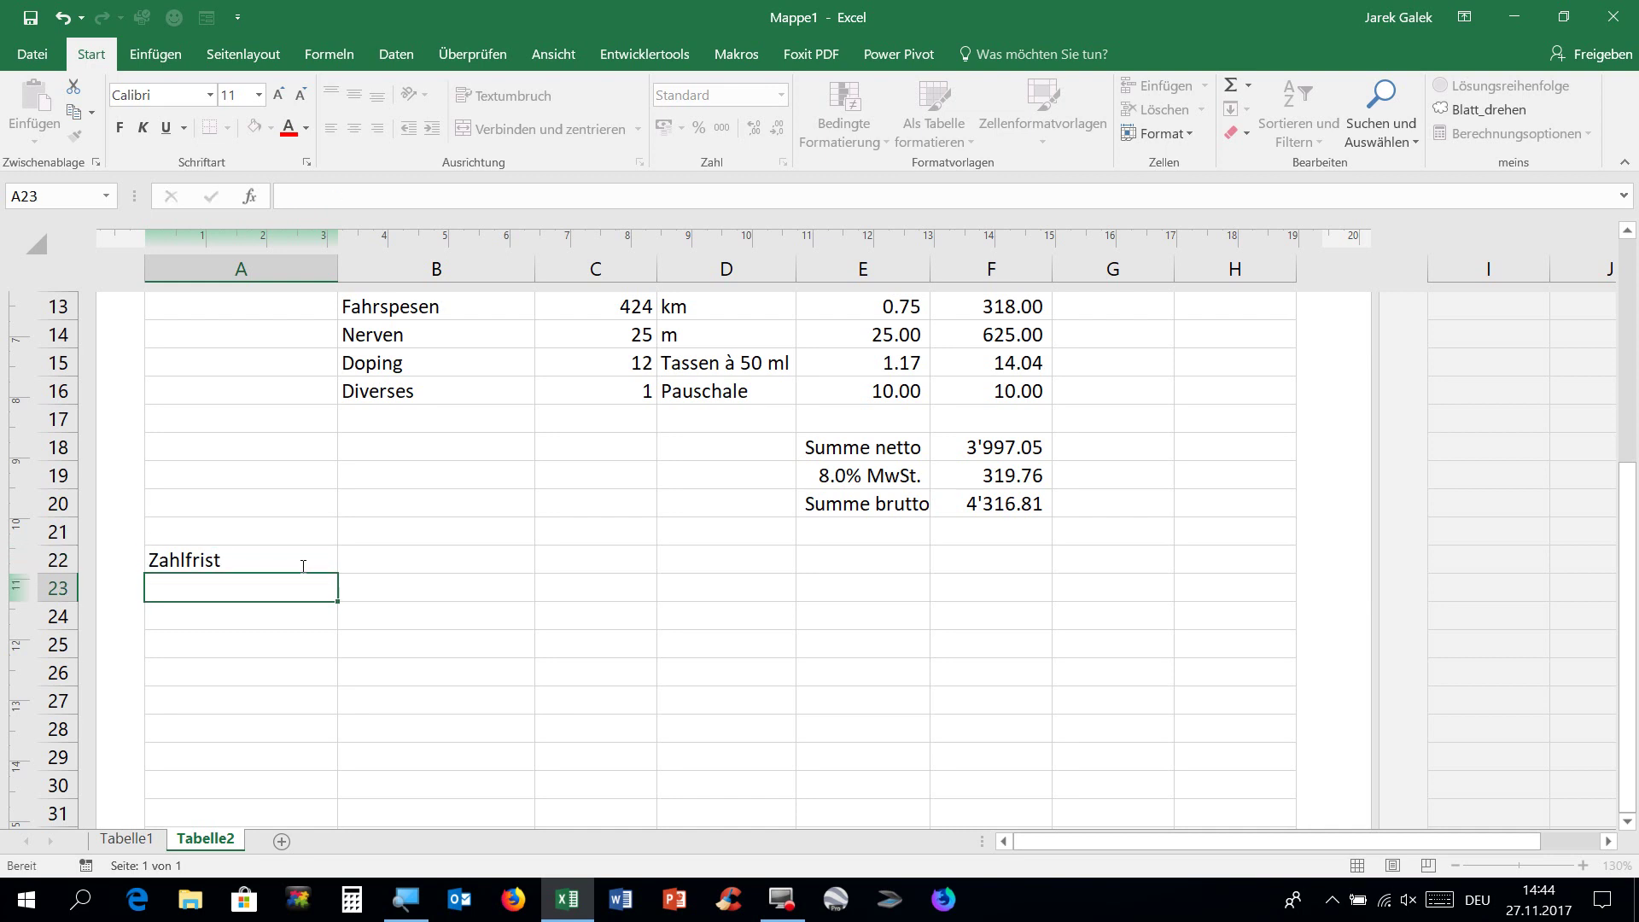
text(Z)
key(BackSpace)
key(BackSpace)
key(BackSpace)
key(BackSpace)
key(BackSpace)
key(BackSpace)
key(BackSpace)
text(bis:)
key(Tab)
Give B22 the custom format 0 "Tage" and enter a 10-day payment term
click(358, 558)
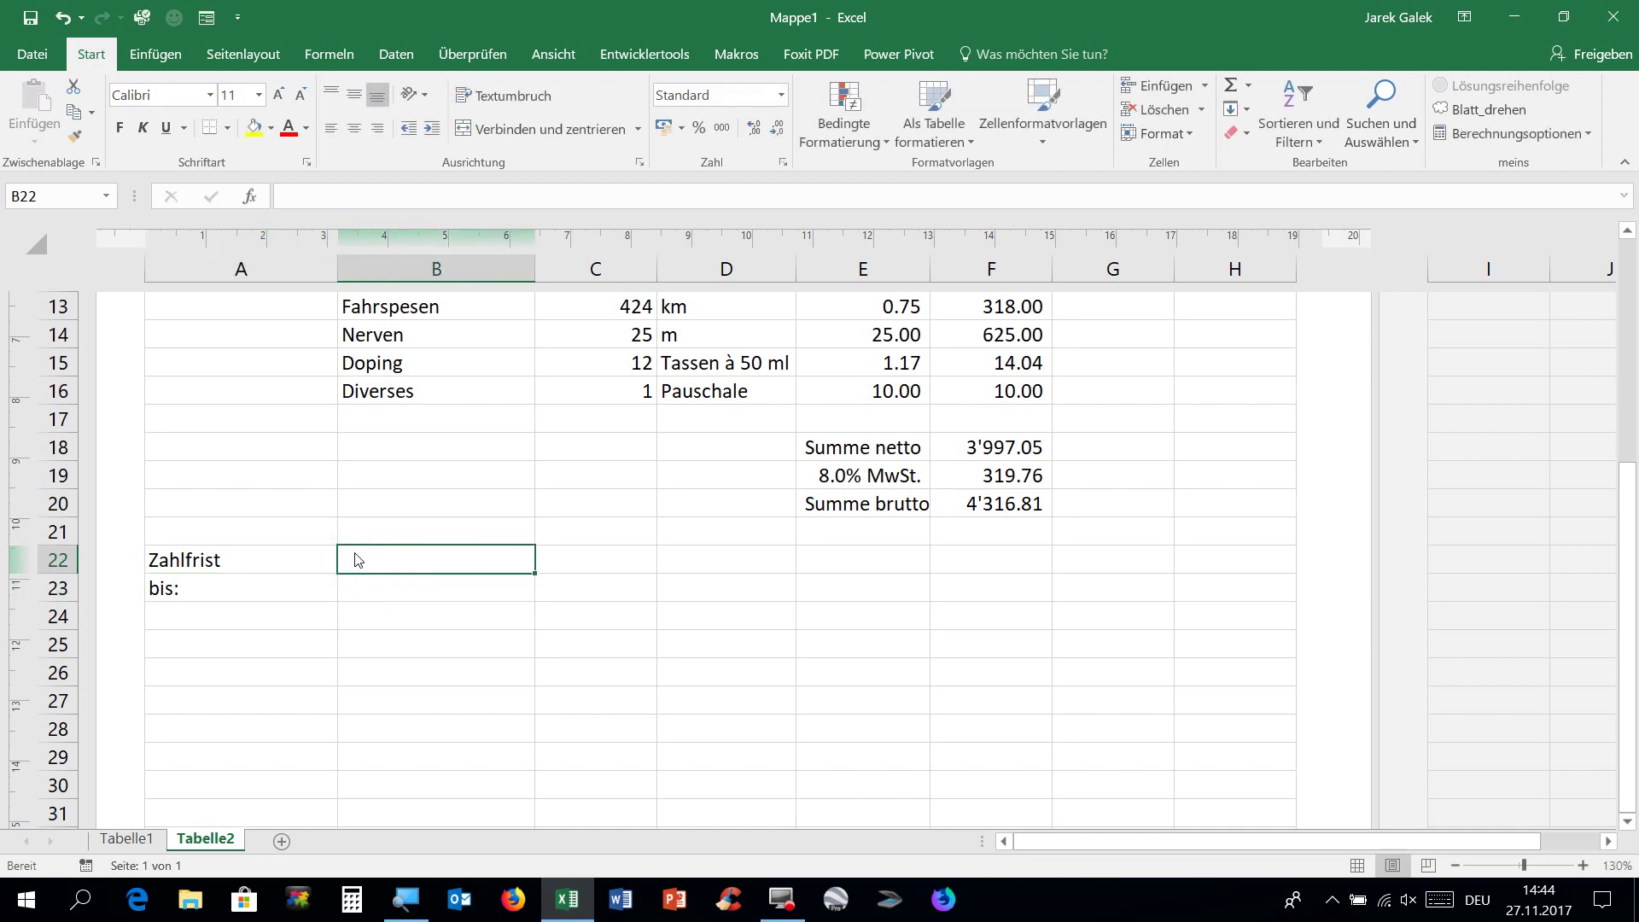
key(ctrl+1)
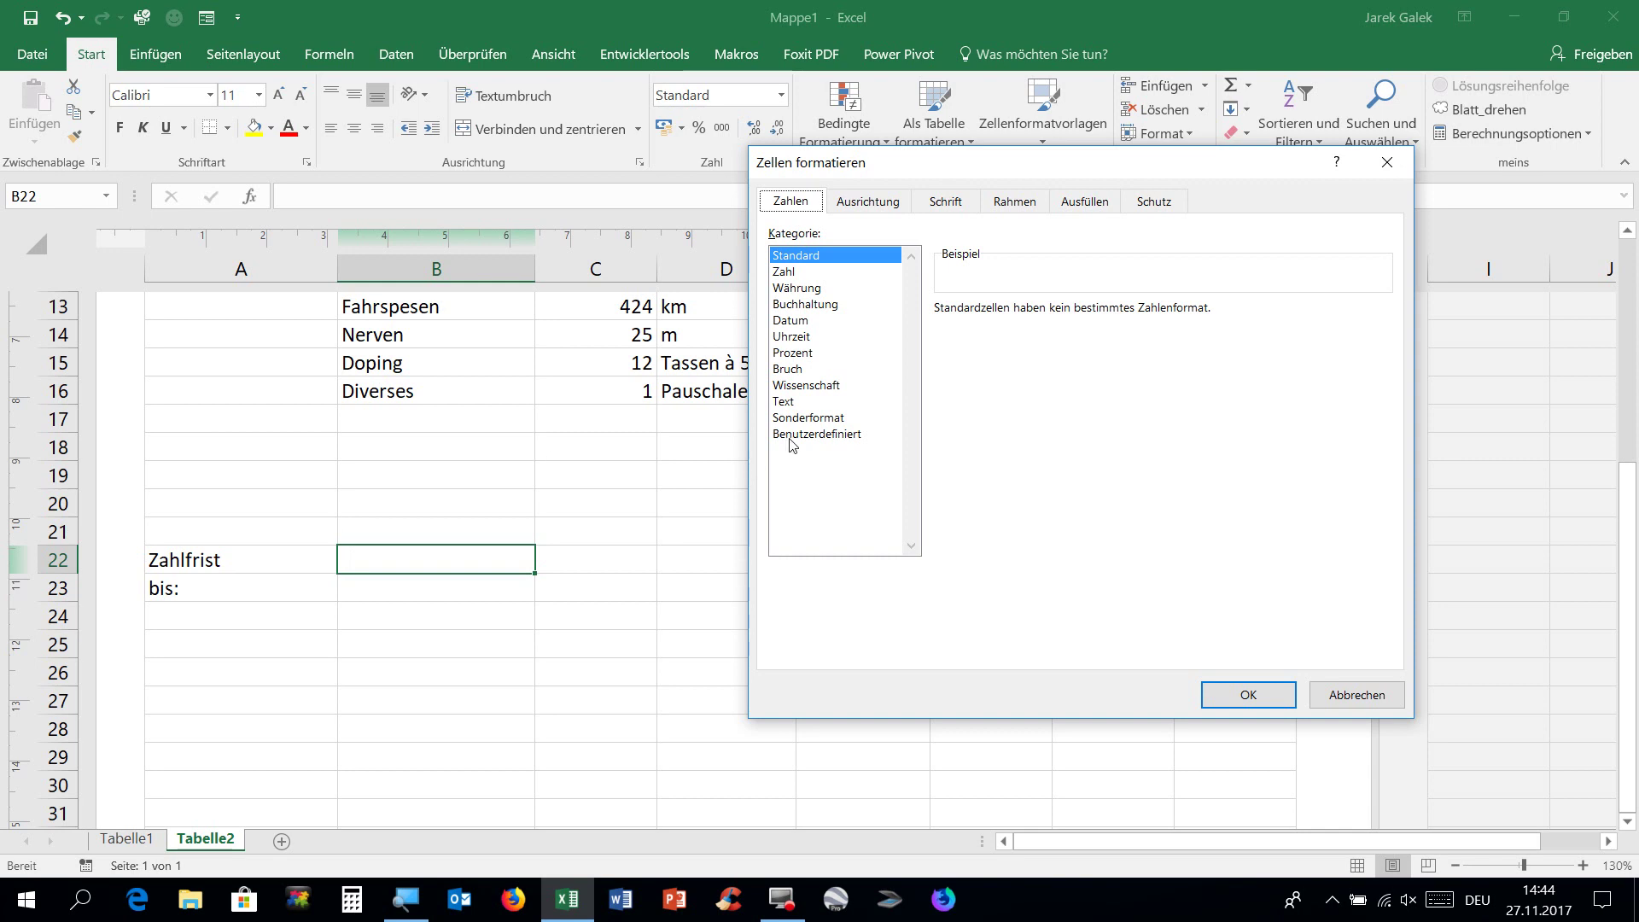
click(792, 435)
drag(1005, 340, 930, 332)
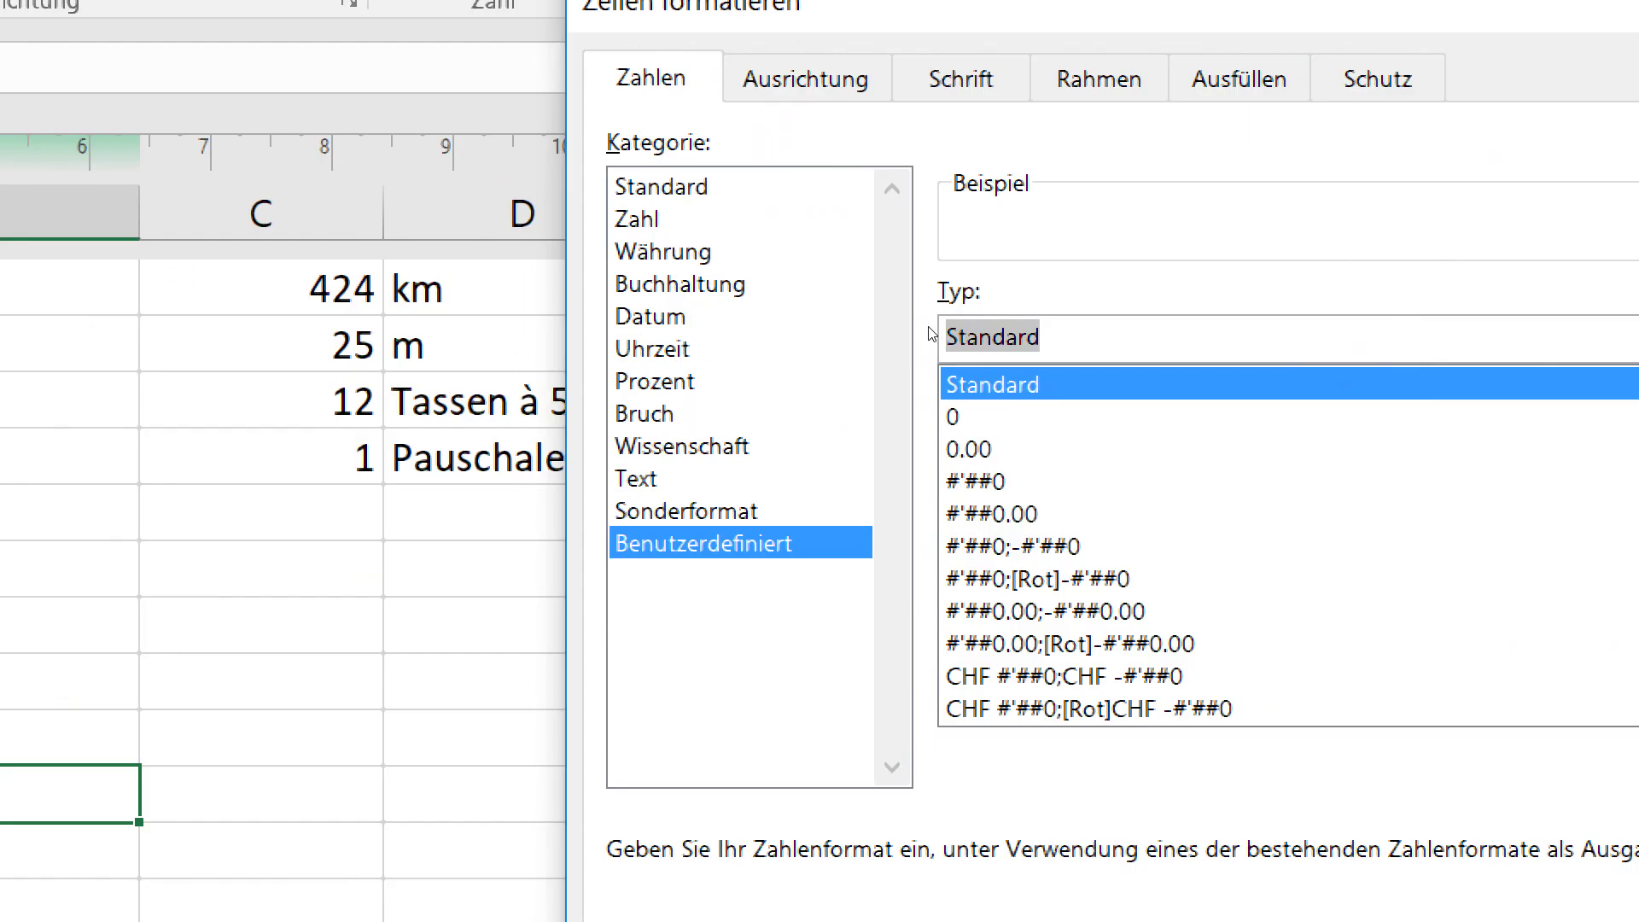
text(0)
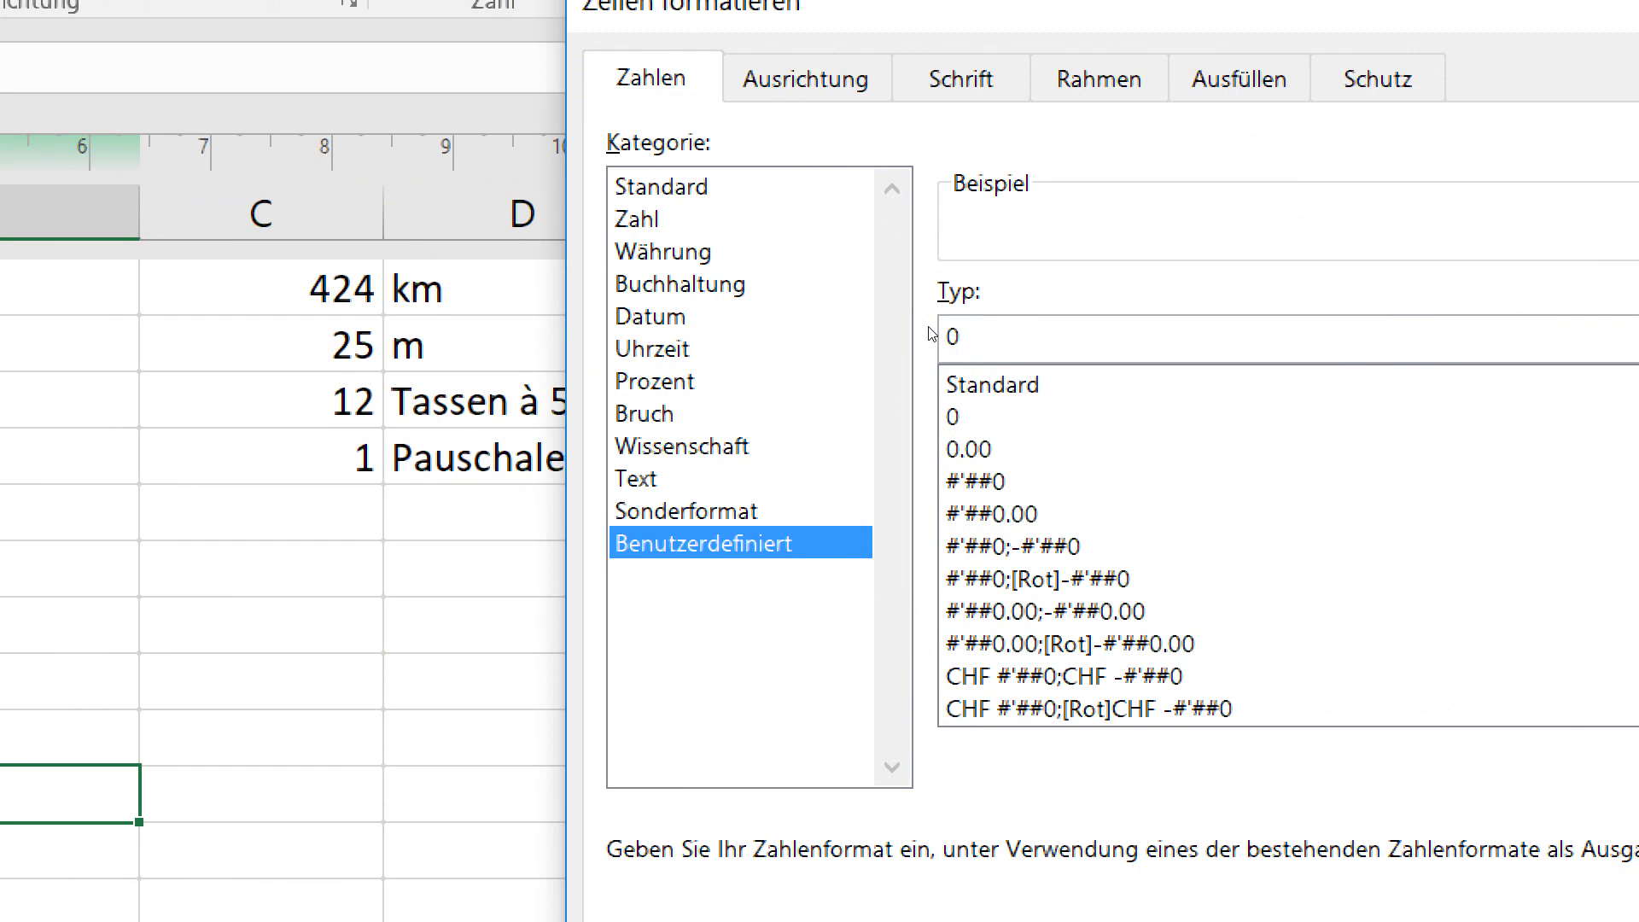
text( "Tage")
key(Return)
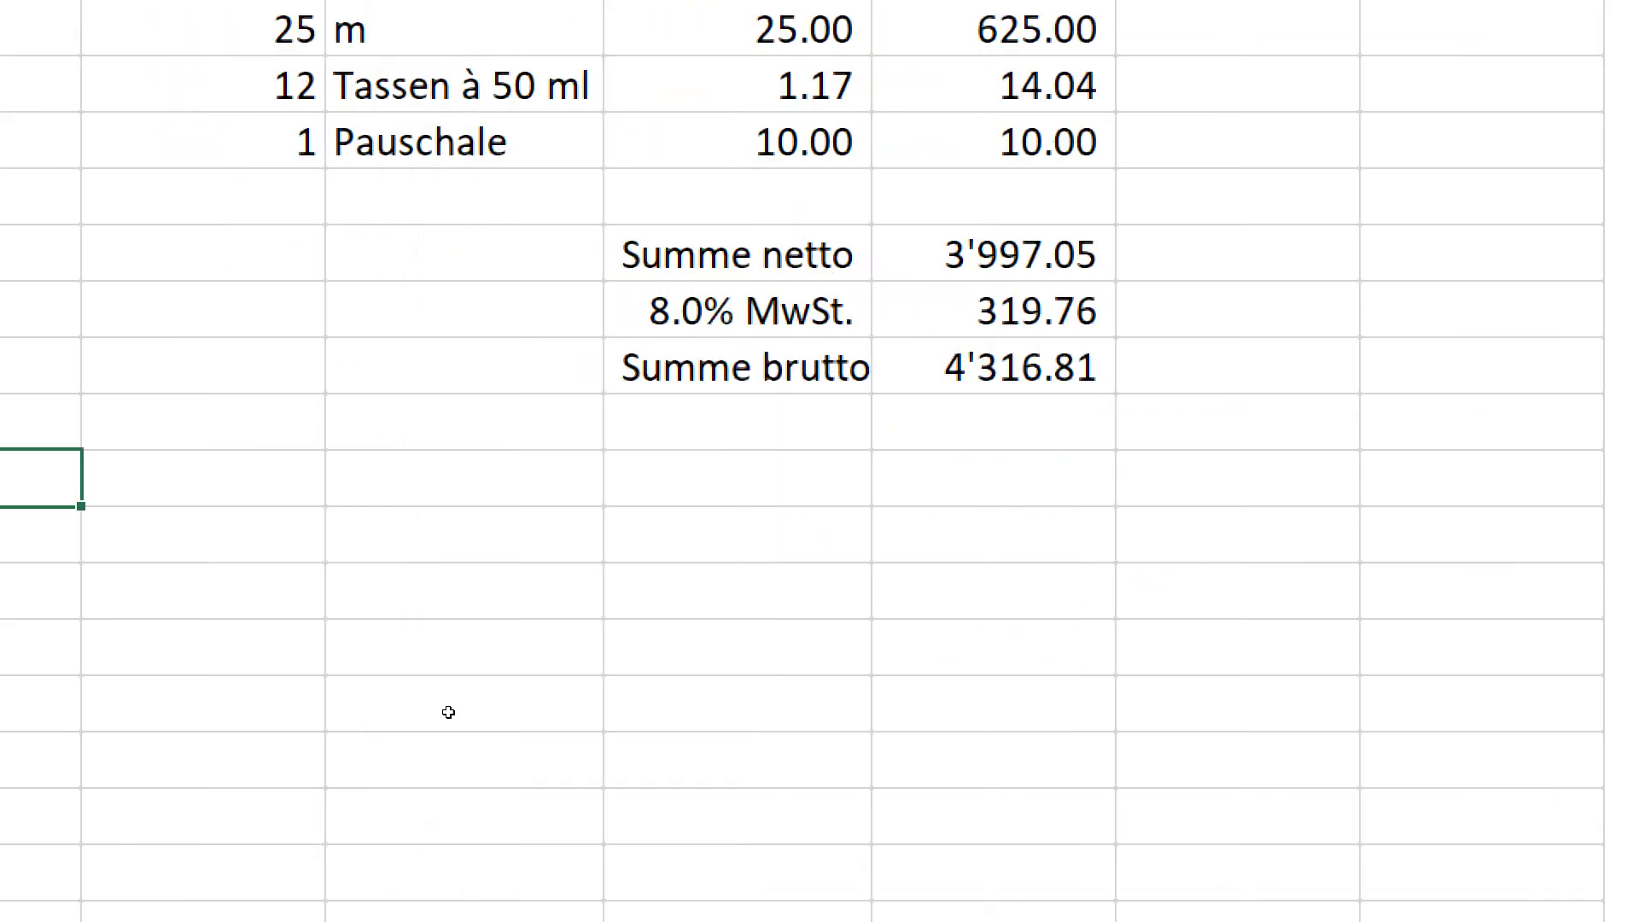
text(10)
key(Return)
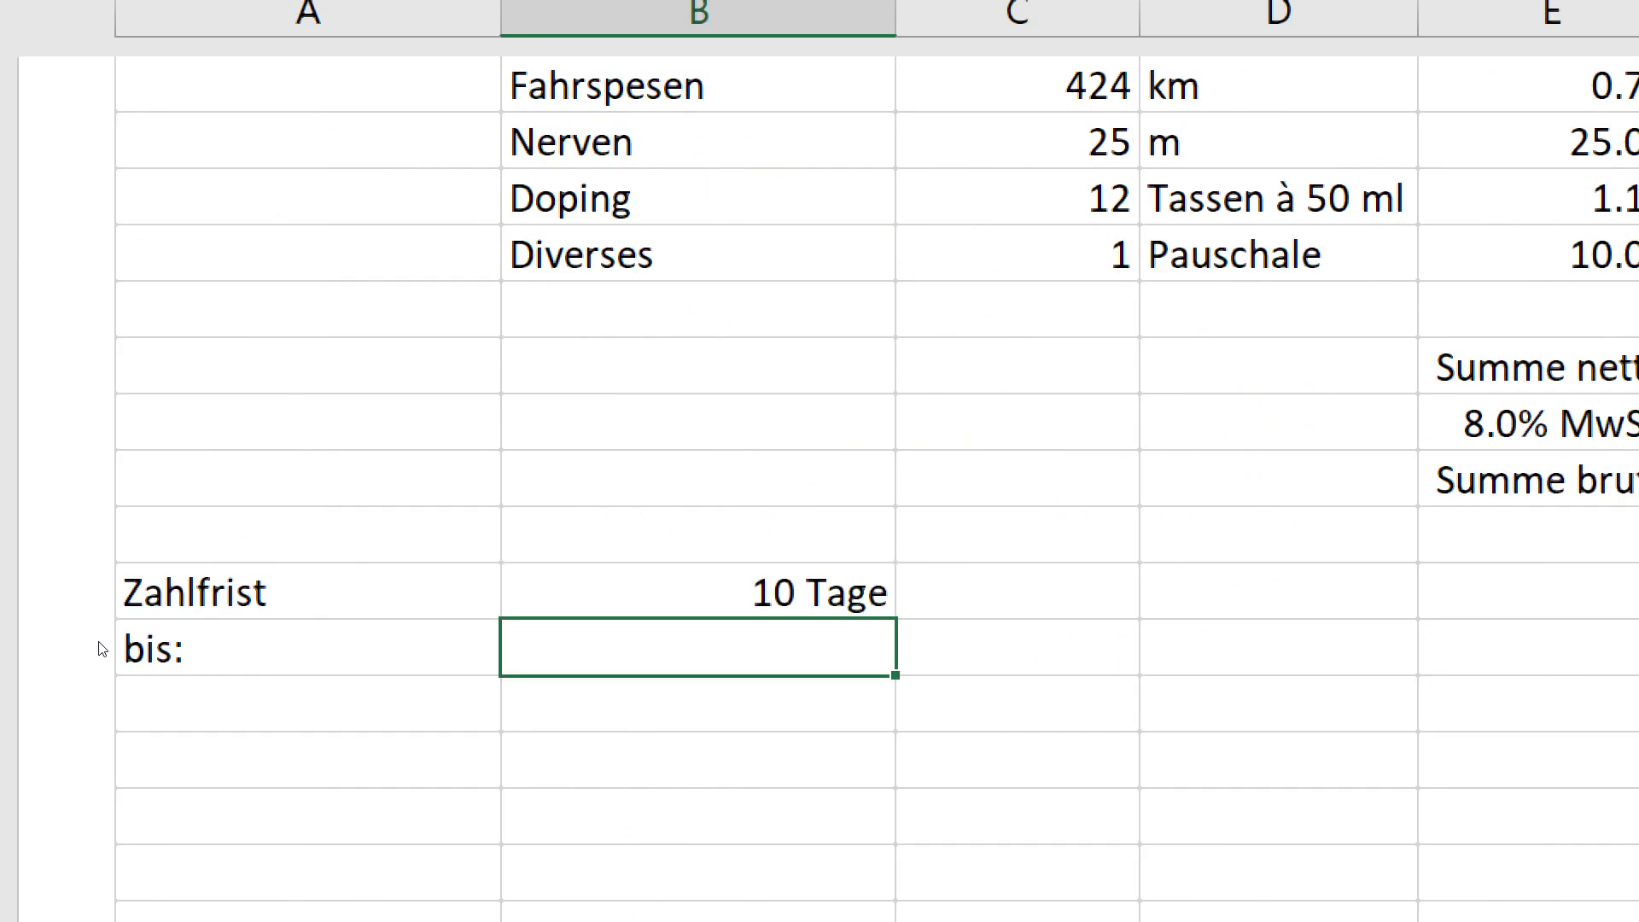
text(=)
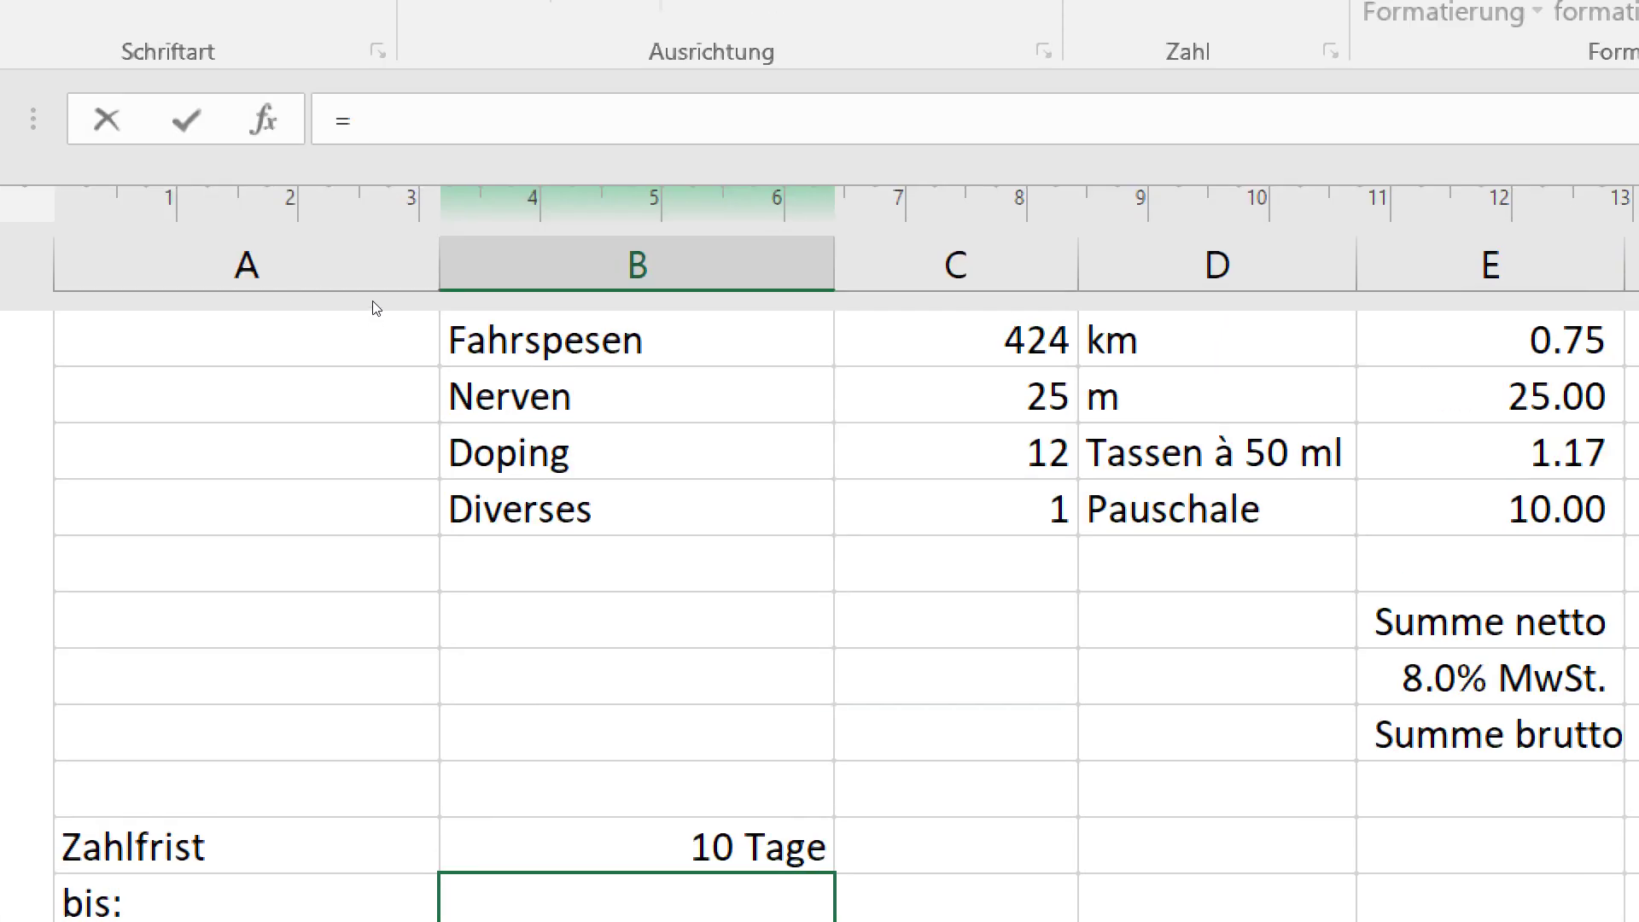
Enter =A8+B22 in B23 to compute the due date 07.12.2017
scroll(542, 389, up, 3)
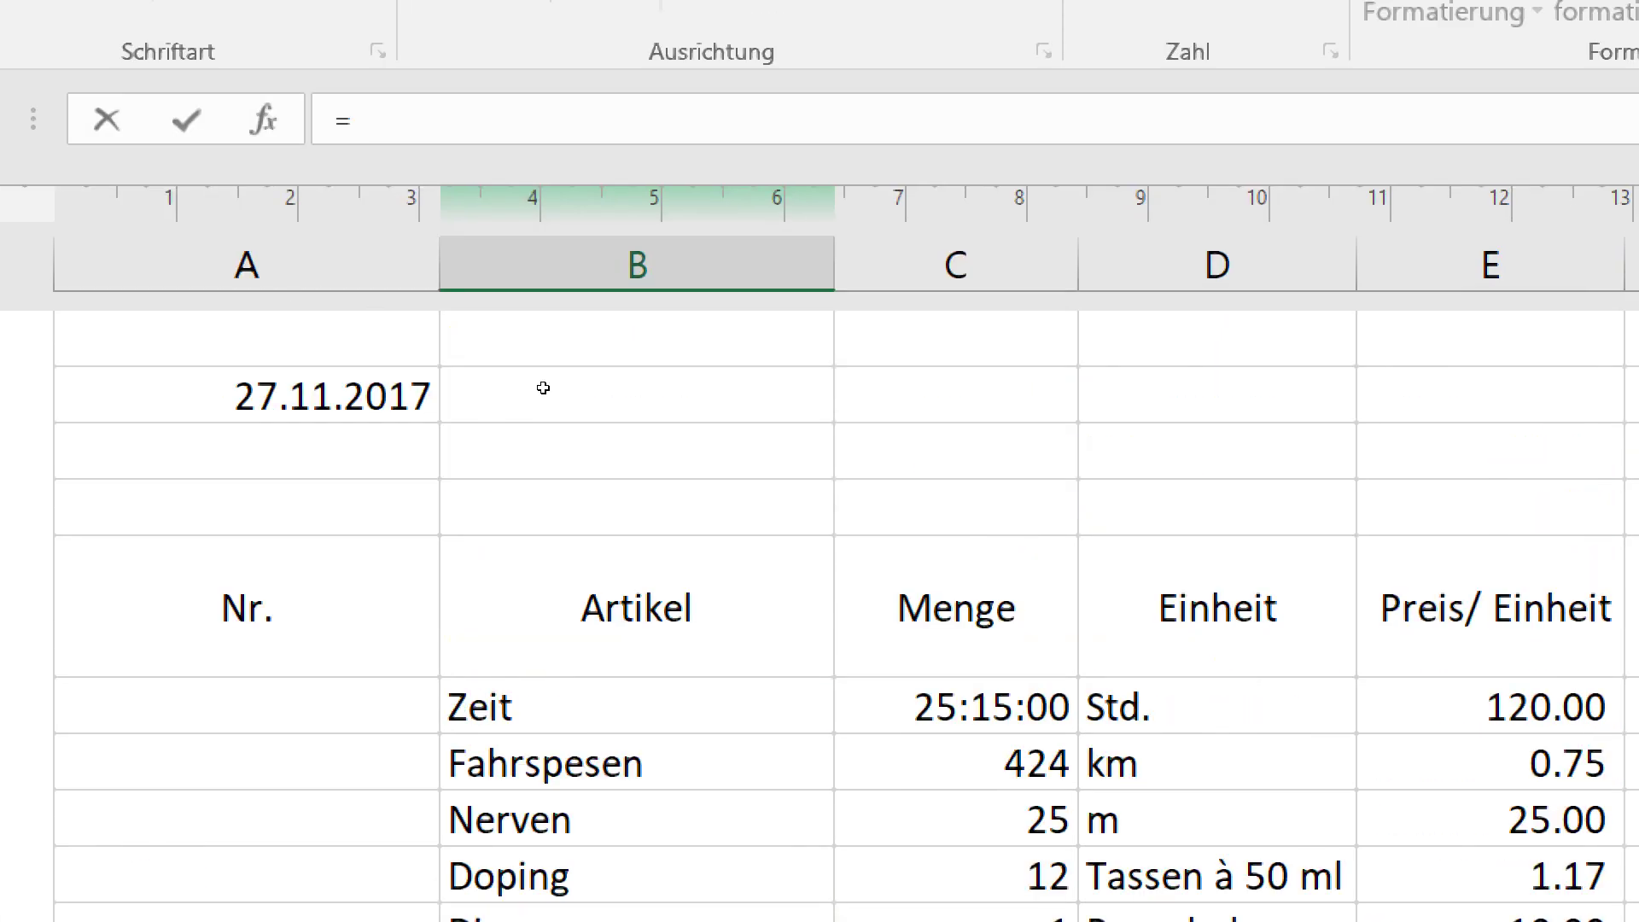
scroll(542, 389, up, 2)
click(293, 452)
text(+)
scroll(330, 480, down, 3)
scroll(346, 474, down, 2)
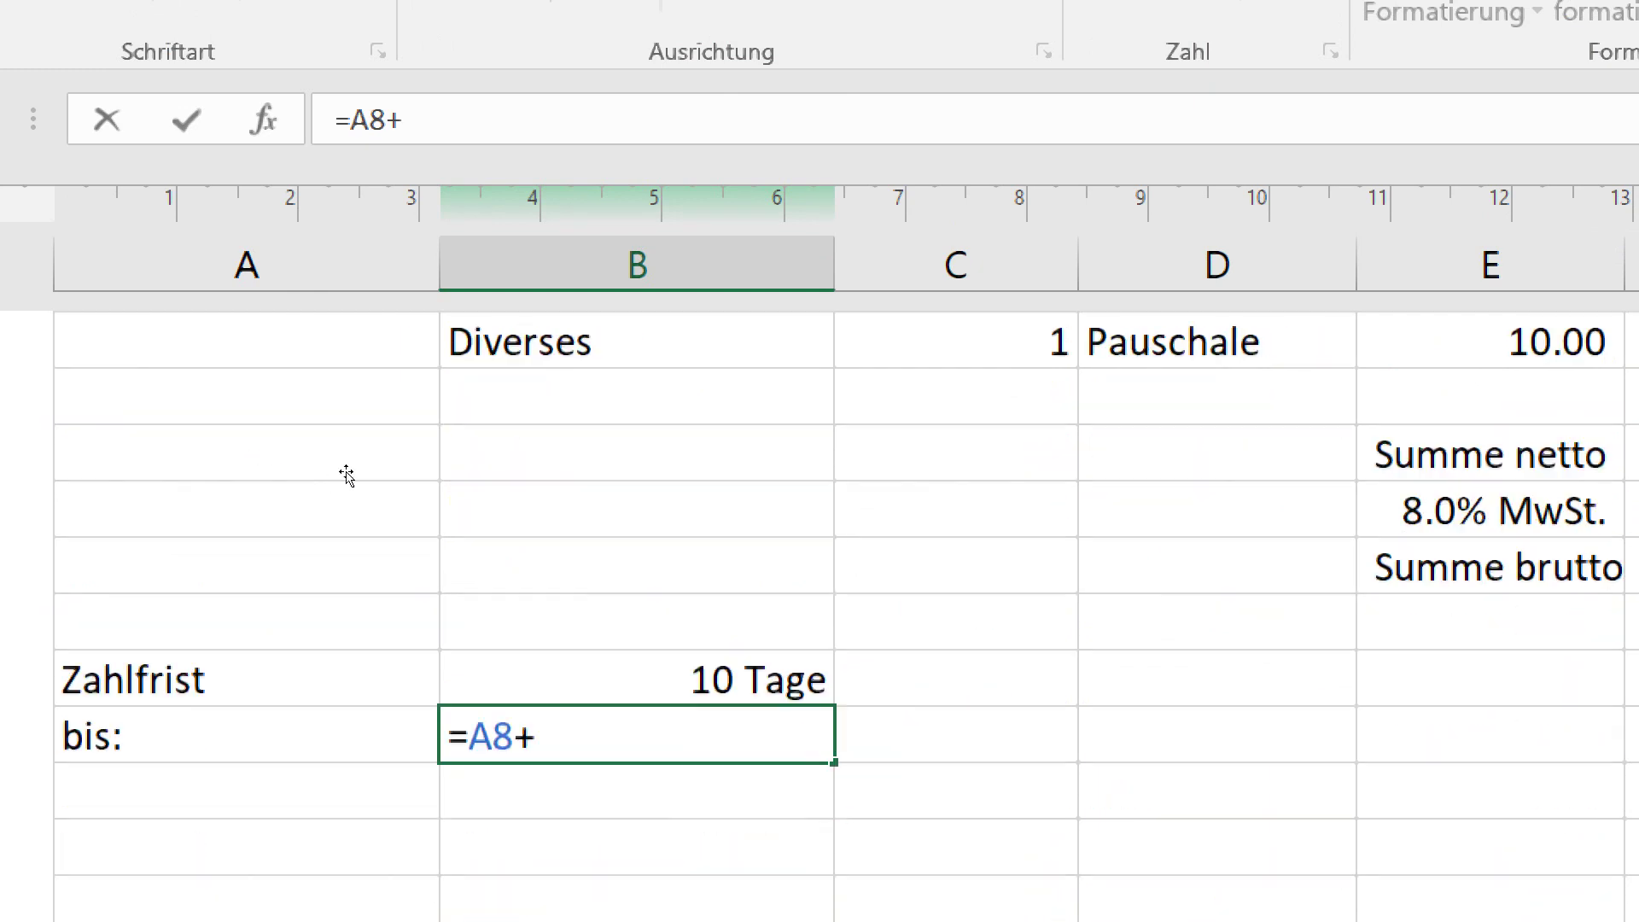
scroll(346, 474, down, 1)
key(Up)
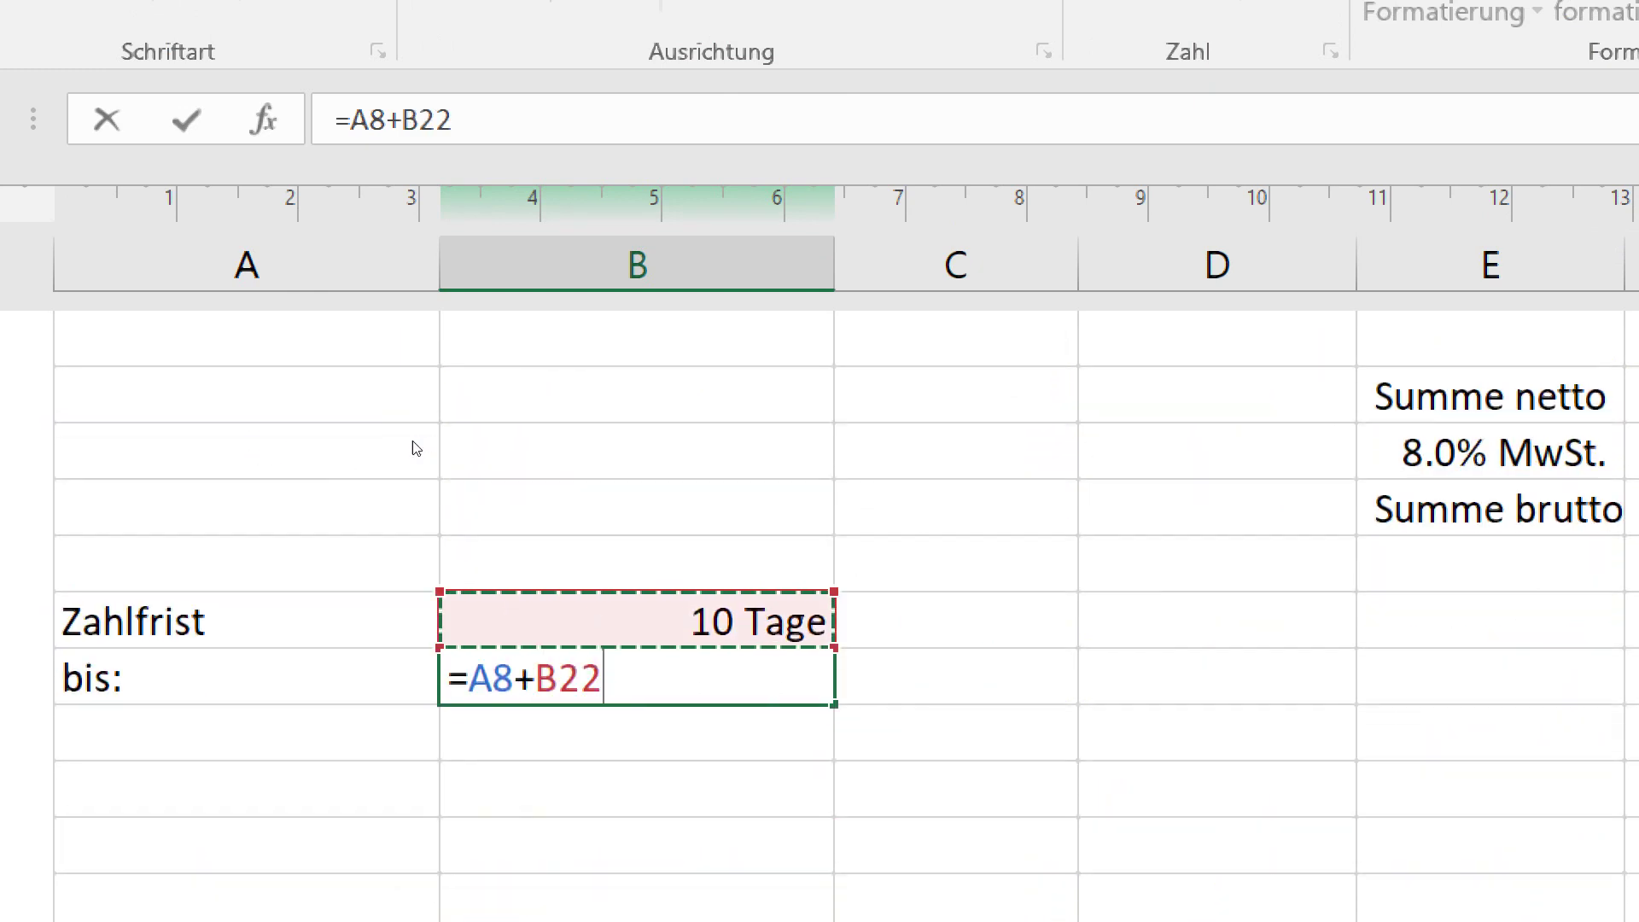
key(Return)
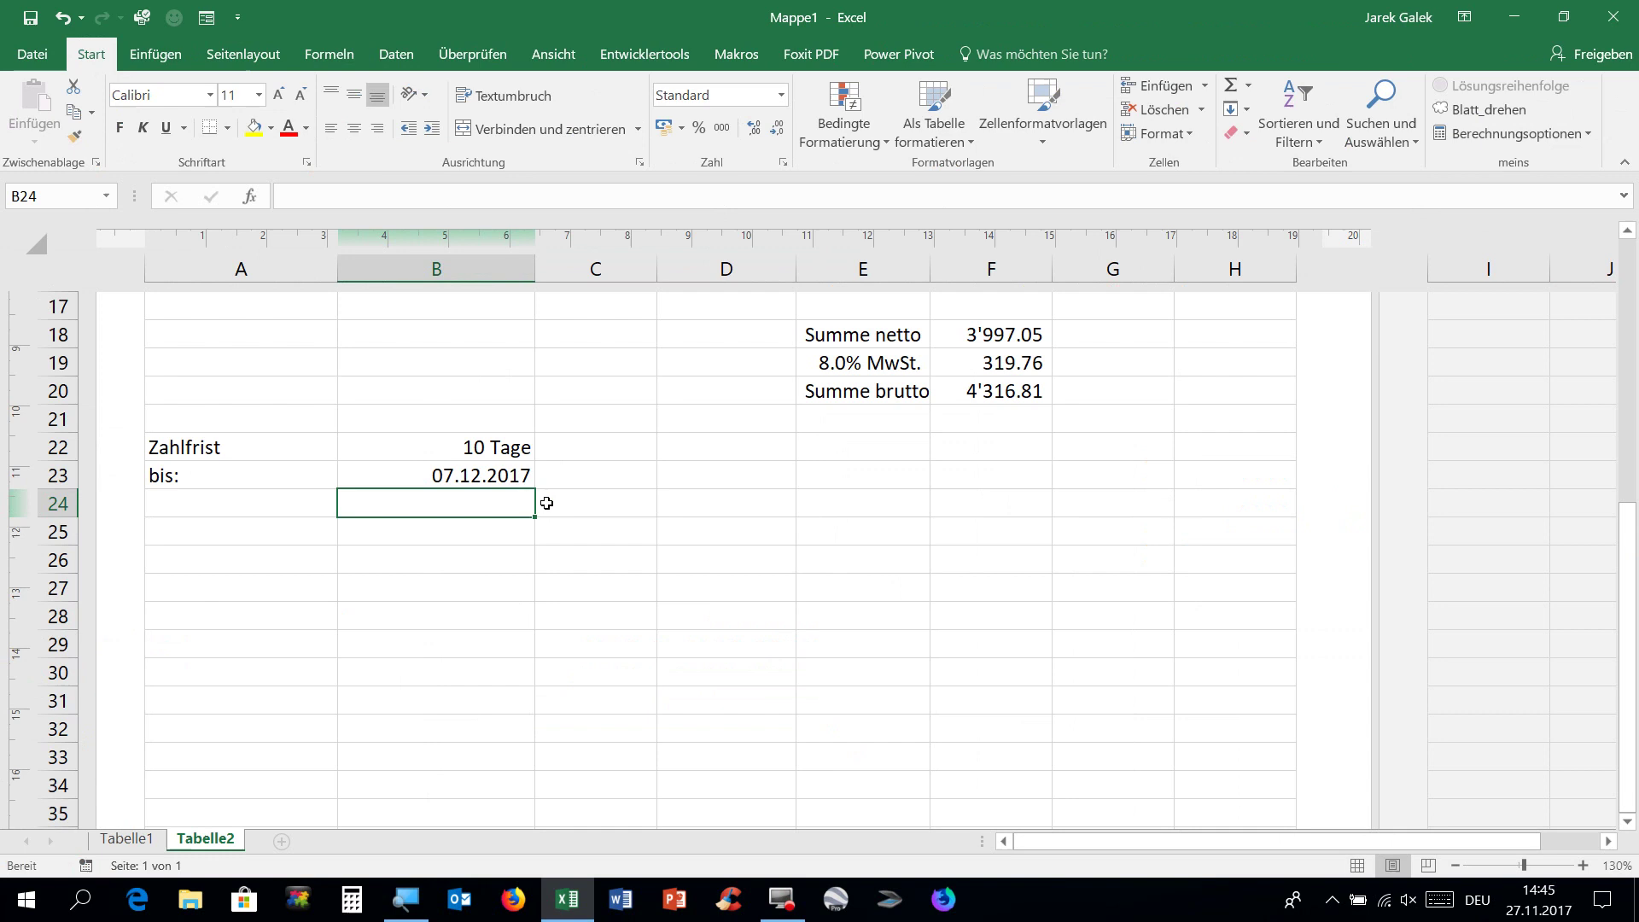
Apply All Borders (Alle Rahmenlinien) to the item table A11:F16
scroll(560, 510, up, 1)
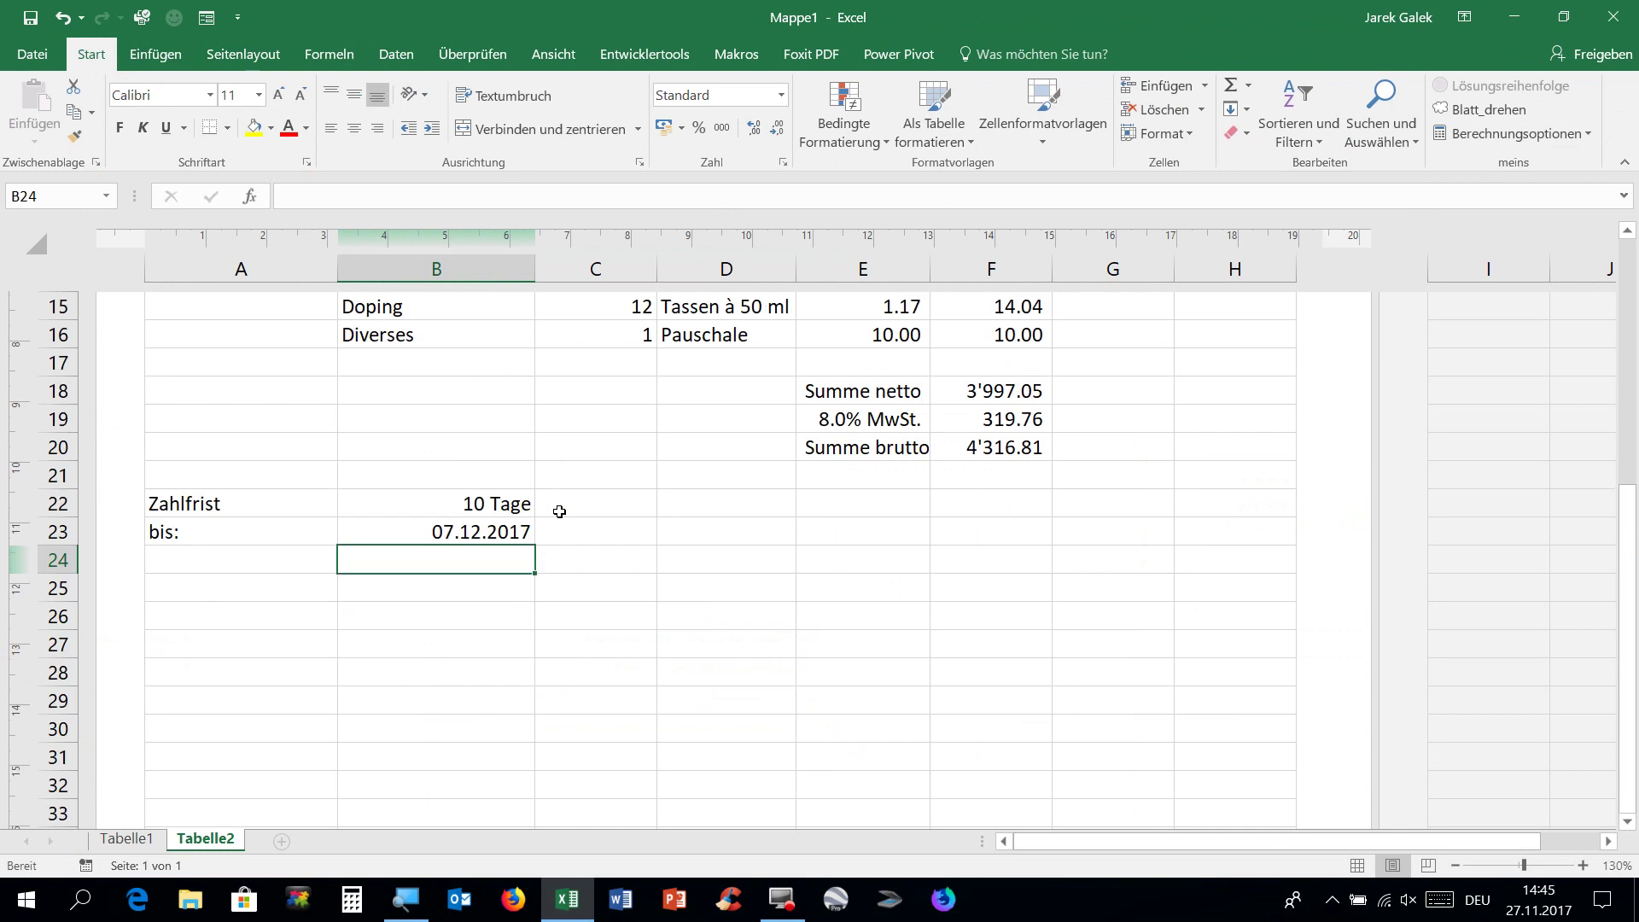
scroll(559, 511, up, 1)
scroll(559, 511, up, 1)
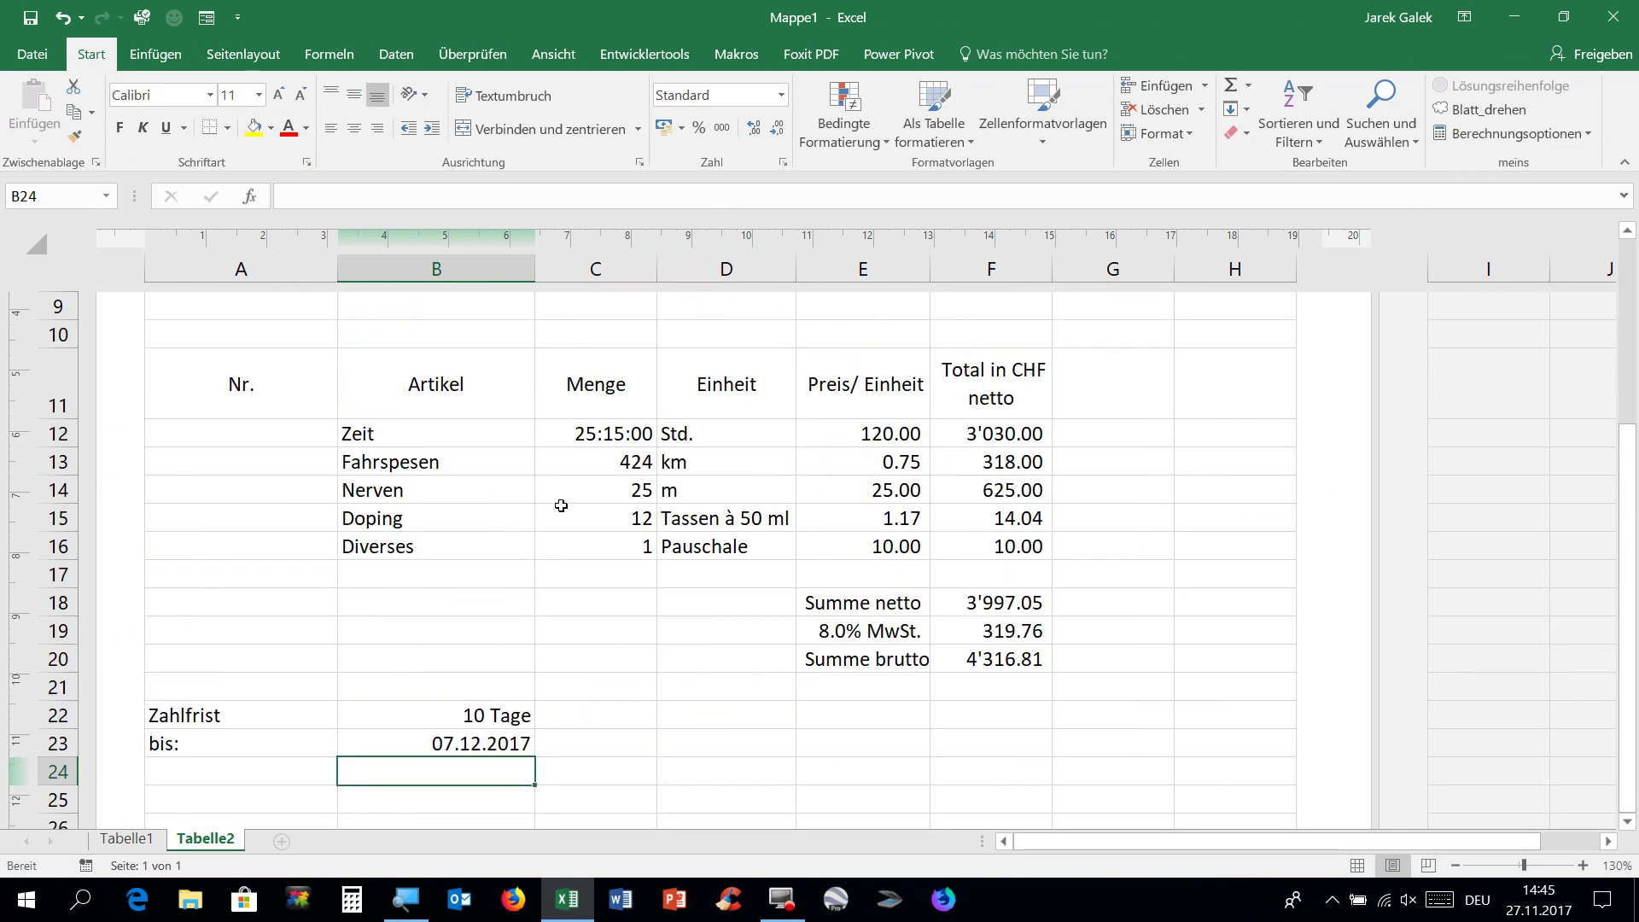
drag(986, 546, 220, 380)
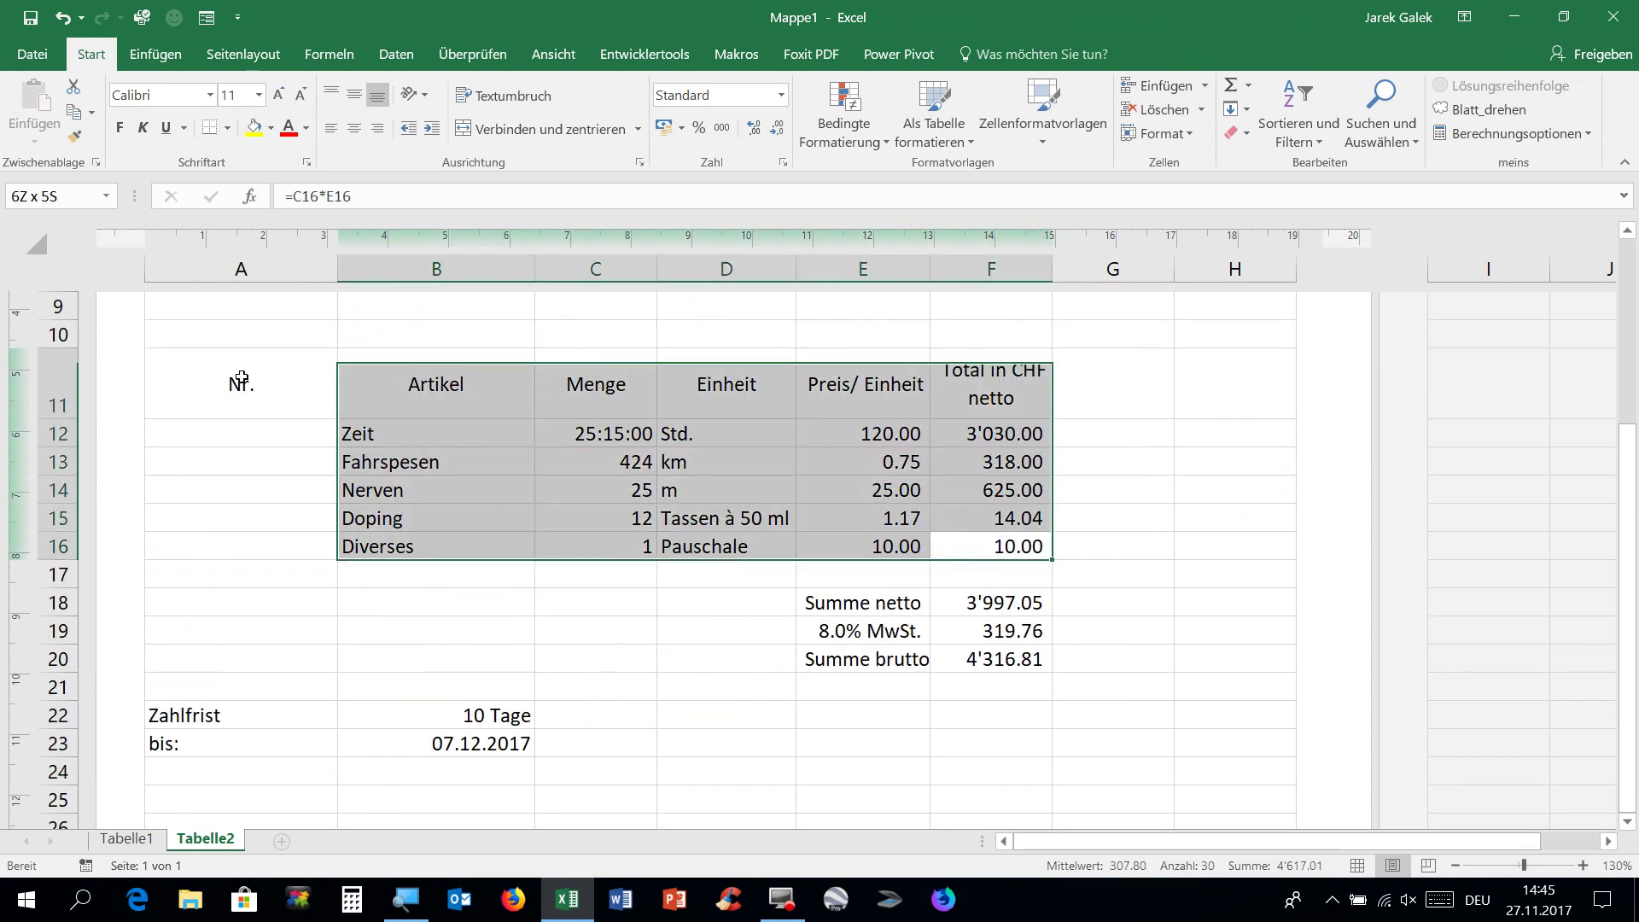
click(227, 127)
click(269, 309)
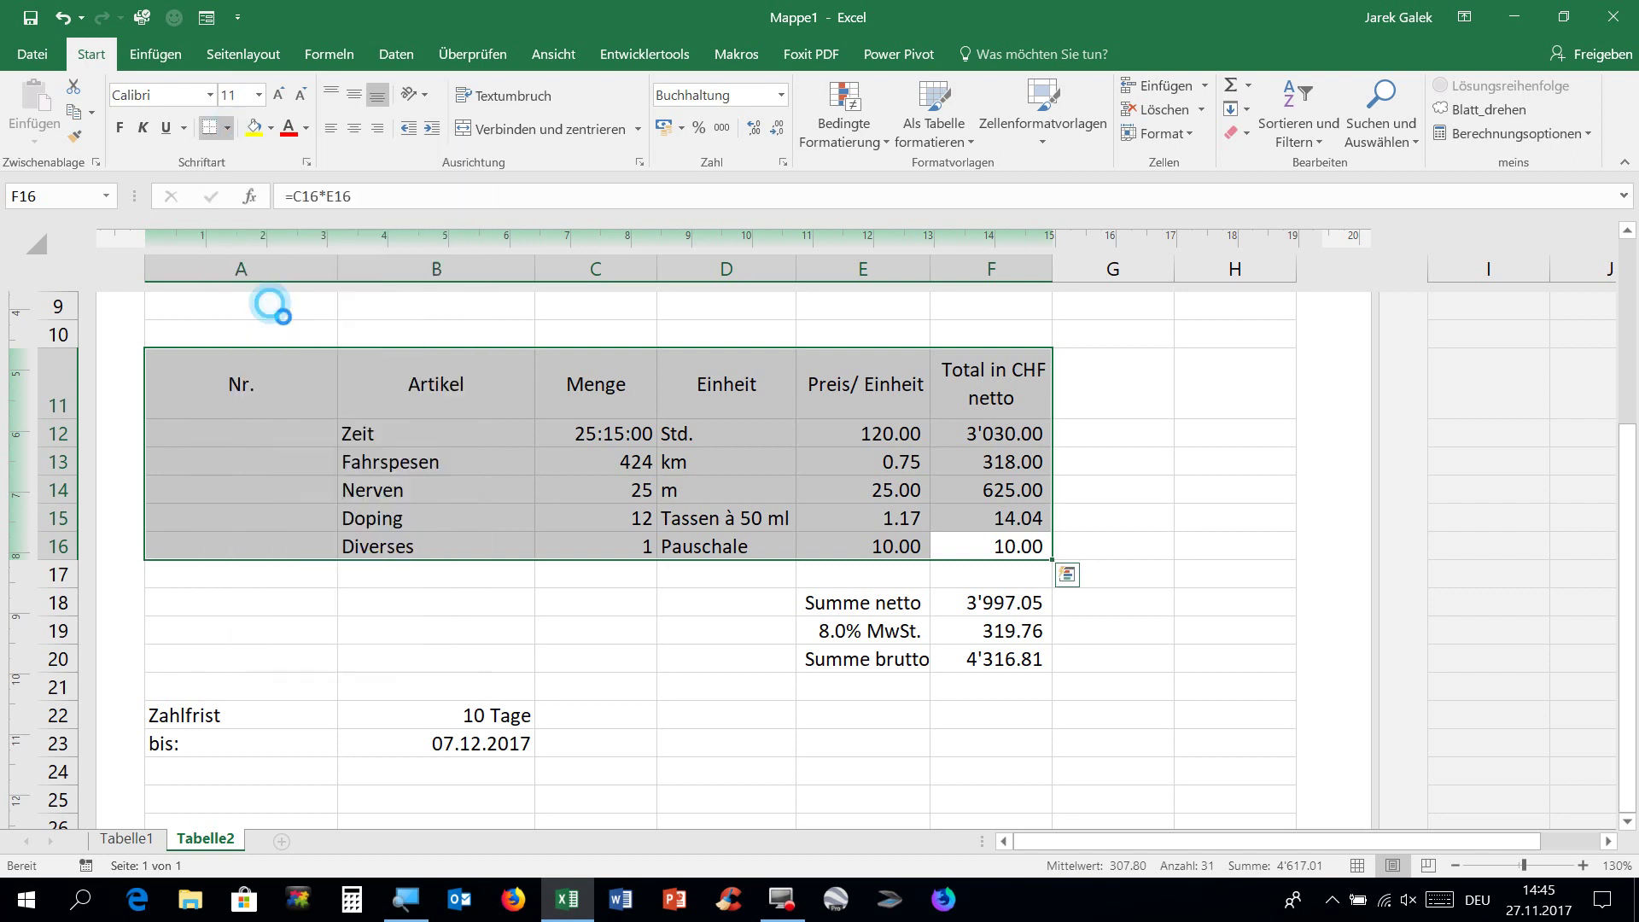
click(960, 441)
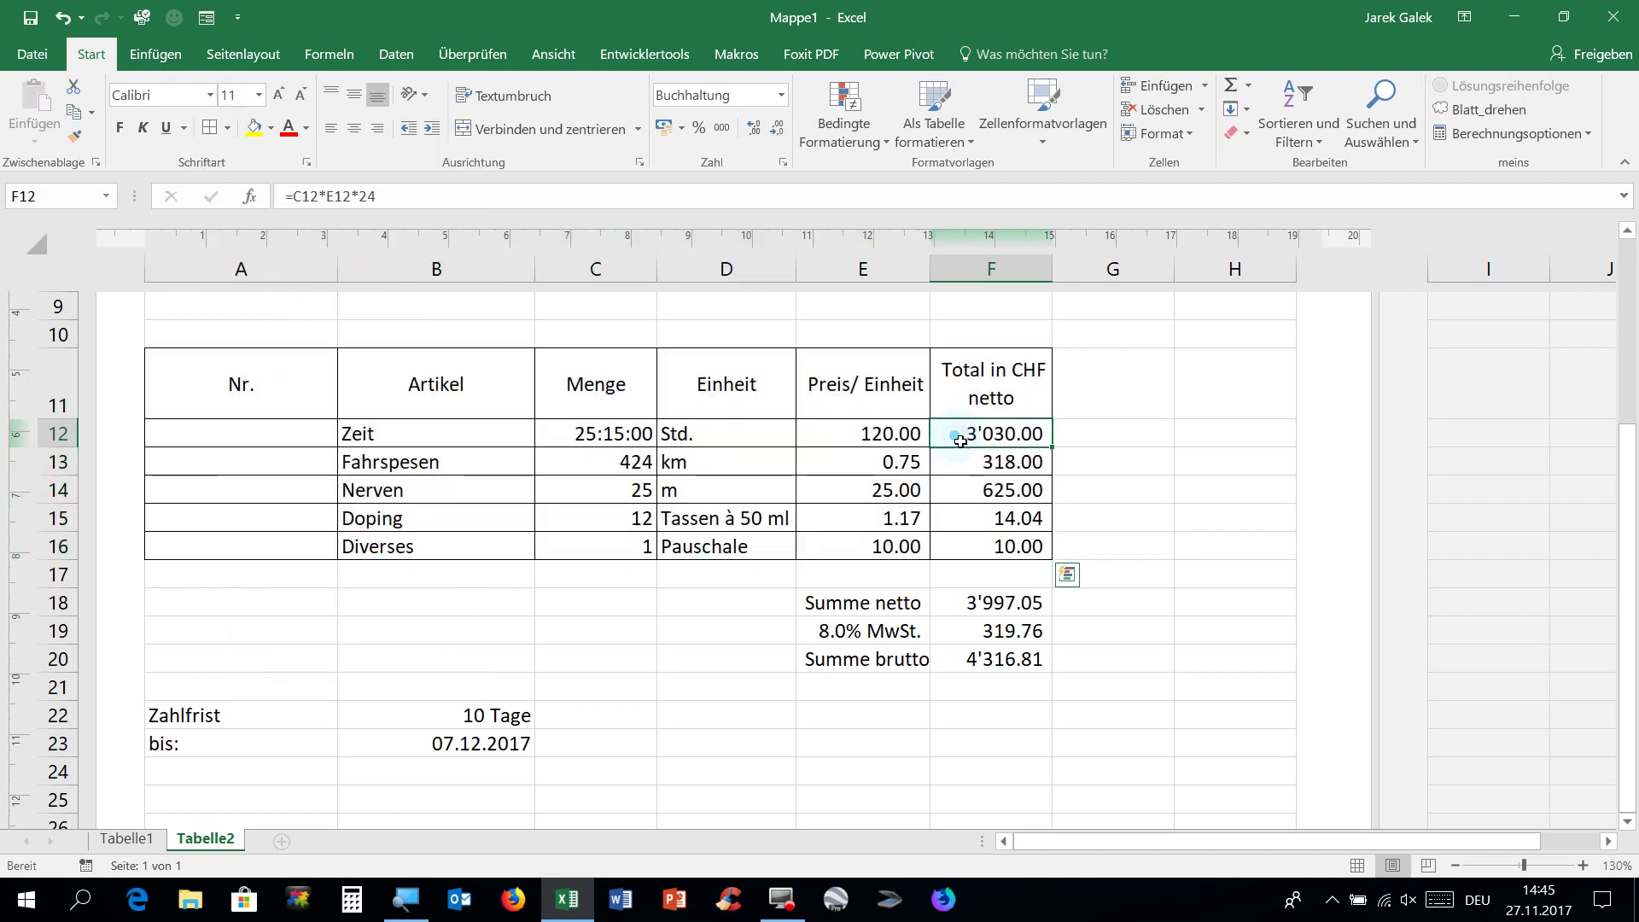
Add green gradient data bars to the totals F12:F16
drag(960, 440, 975, 550)
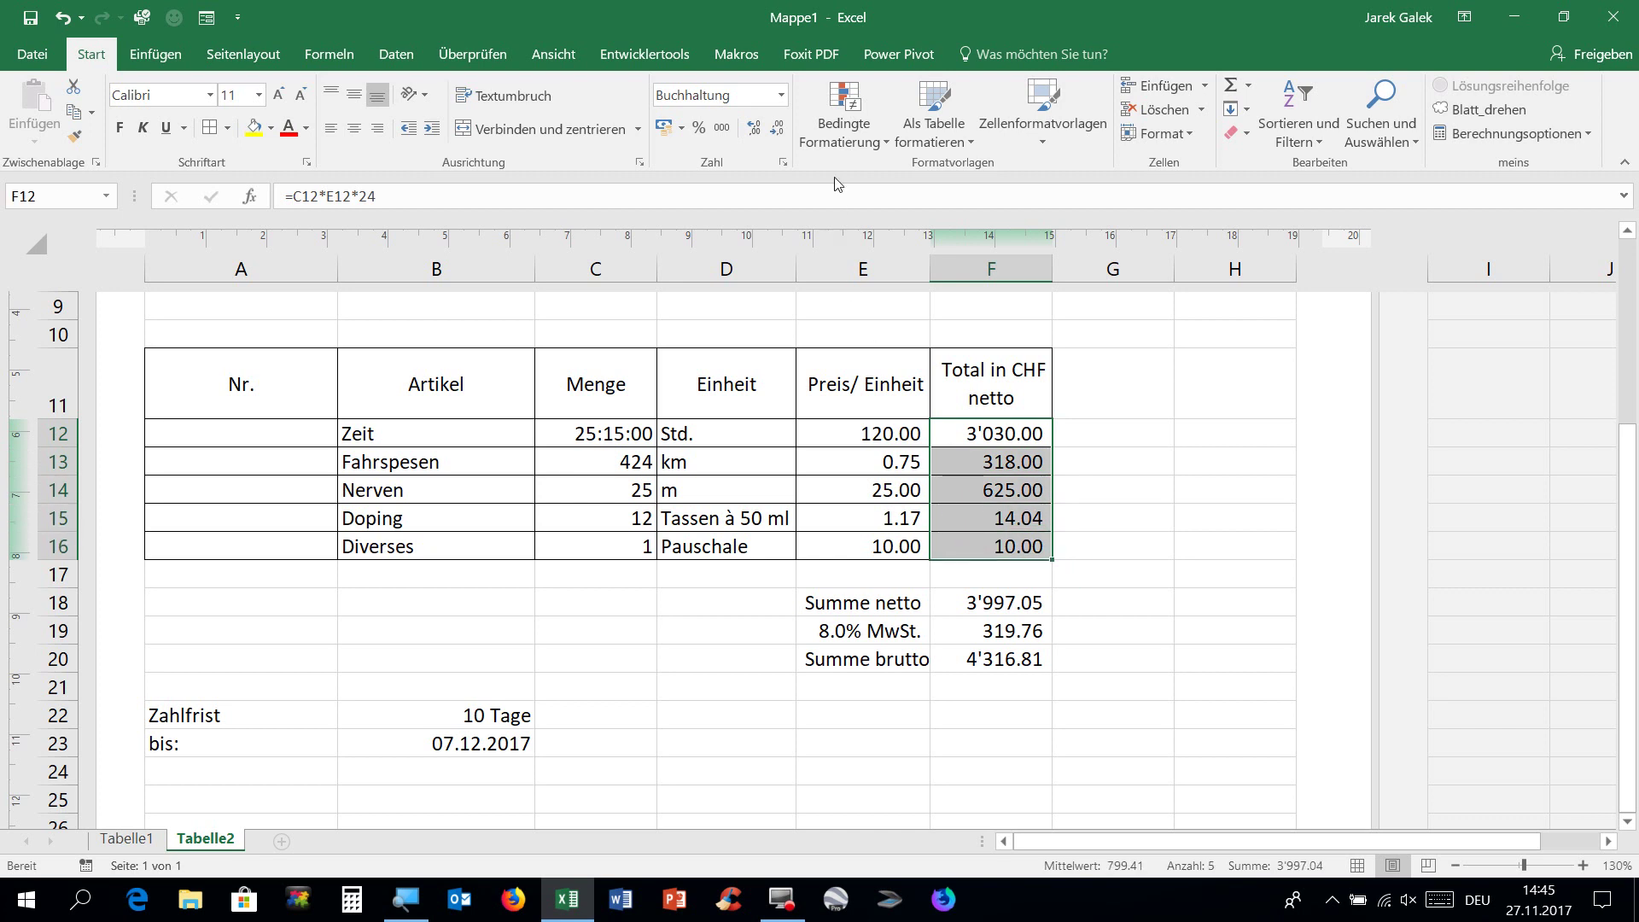
click(842, 141)
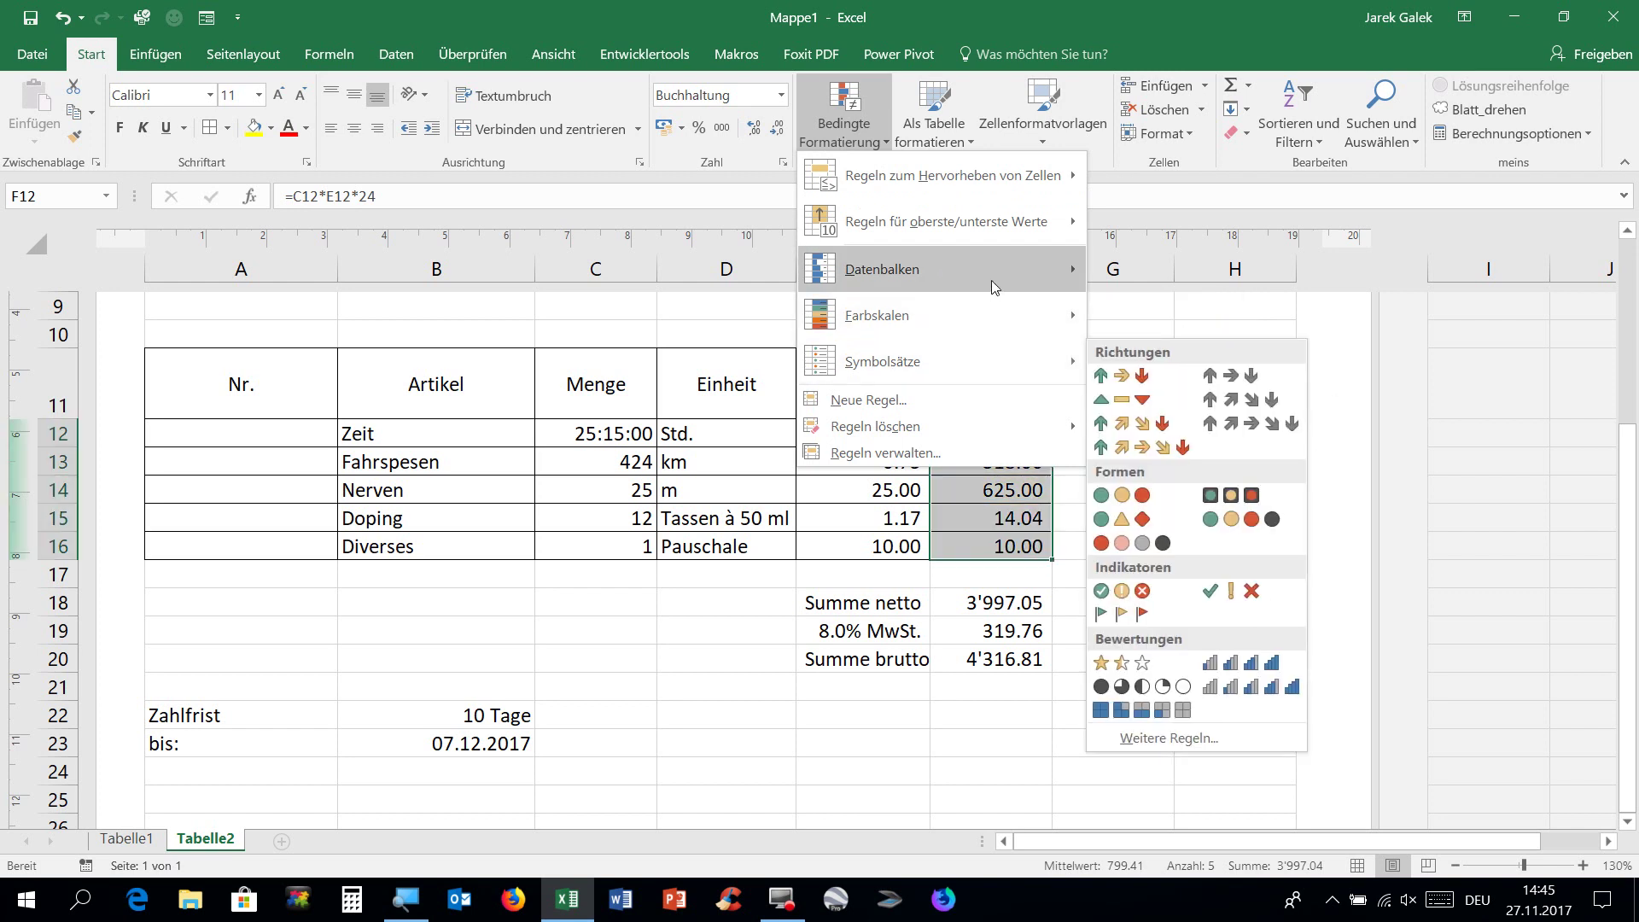
mouse_move(941, 269)
click(1140, 290)
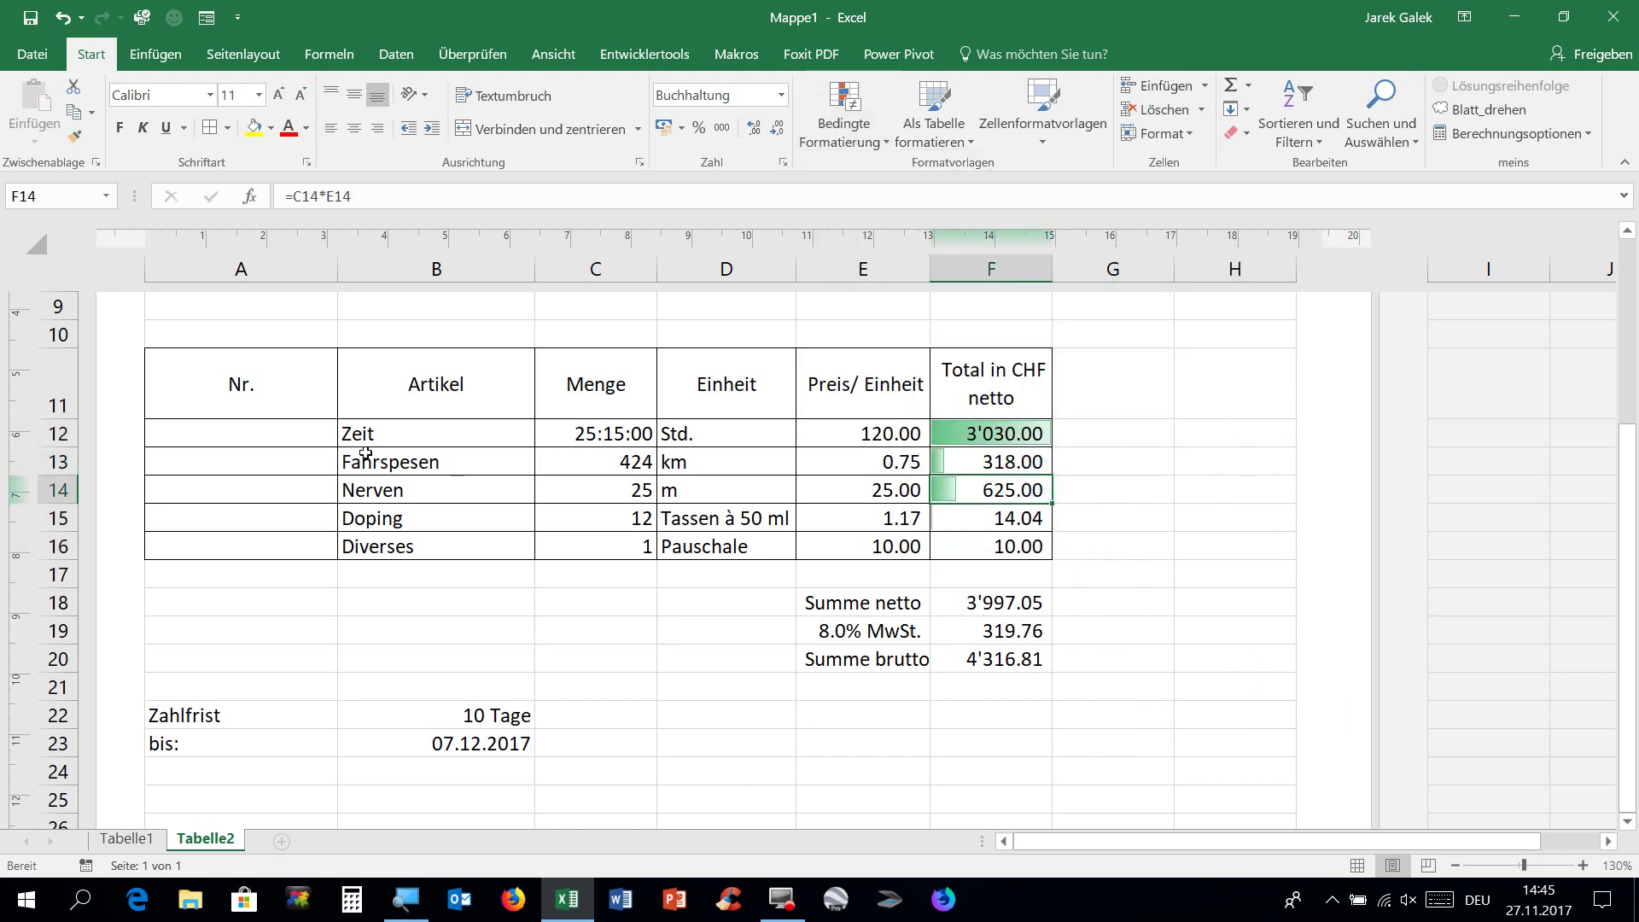
click(323, 435)
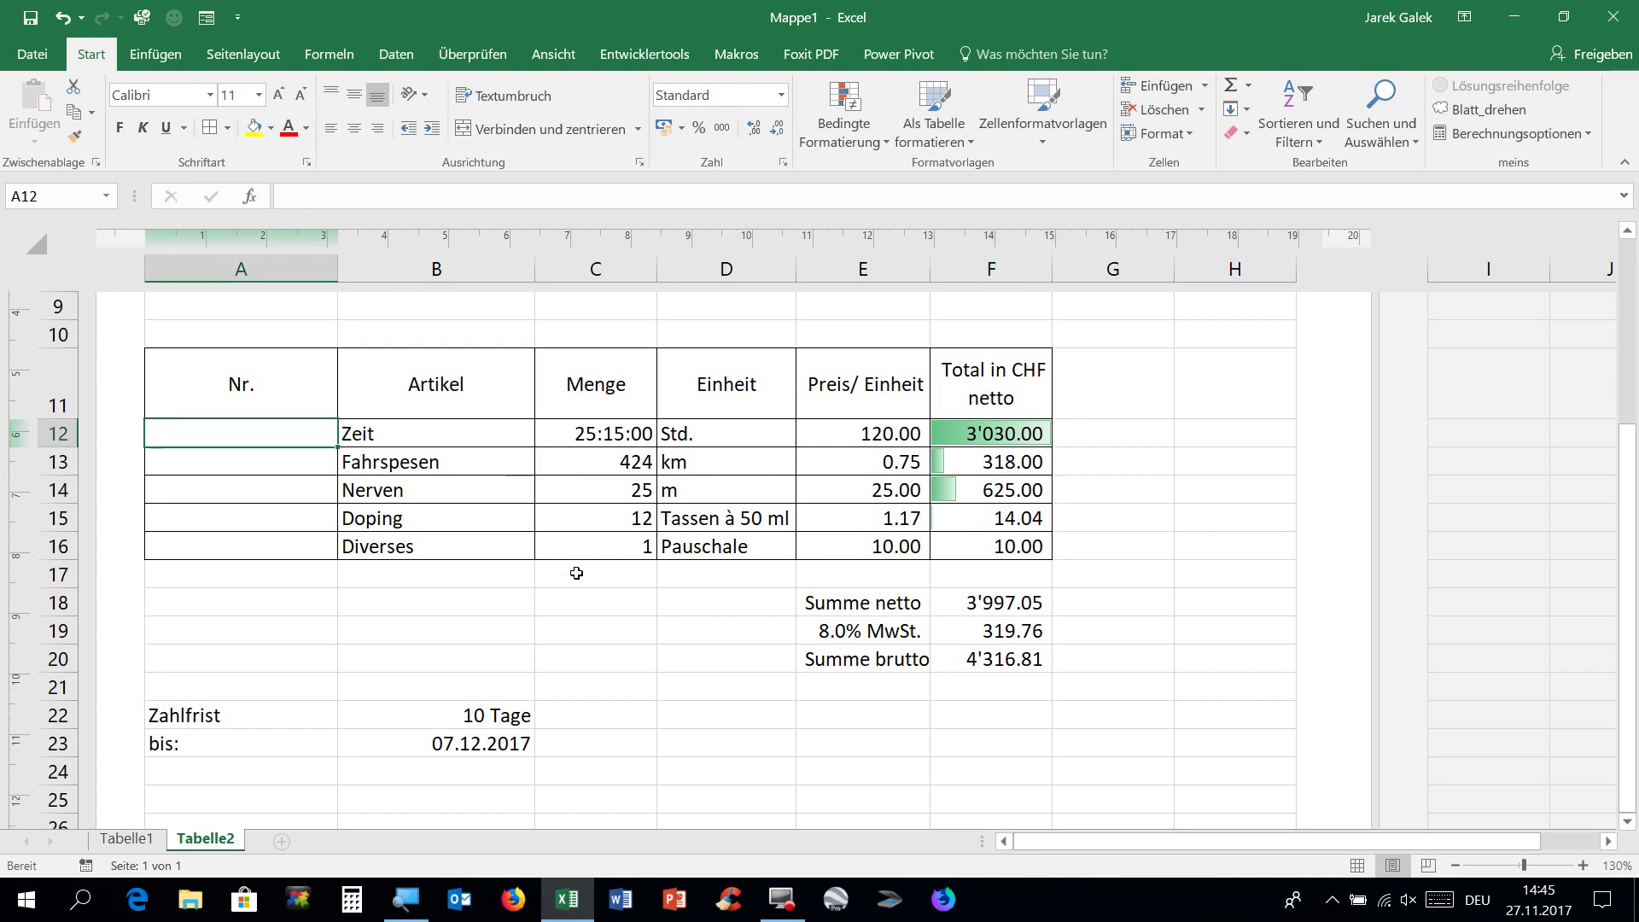
Number the items 1 to 5 in A12:A16 by filling down from 1 and 2
text(1)
key(Return)
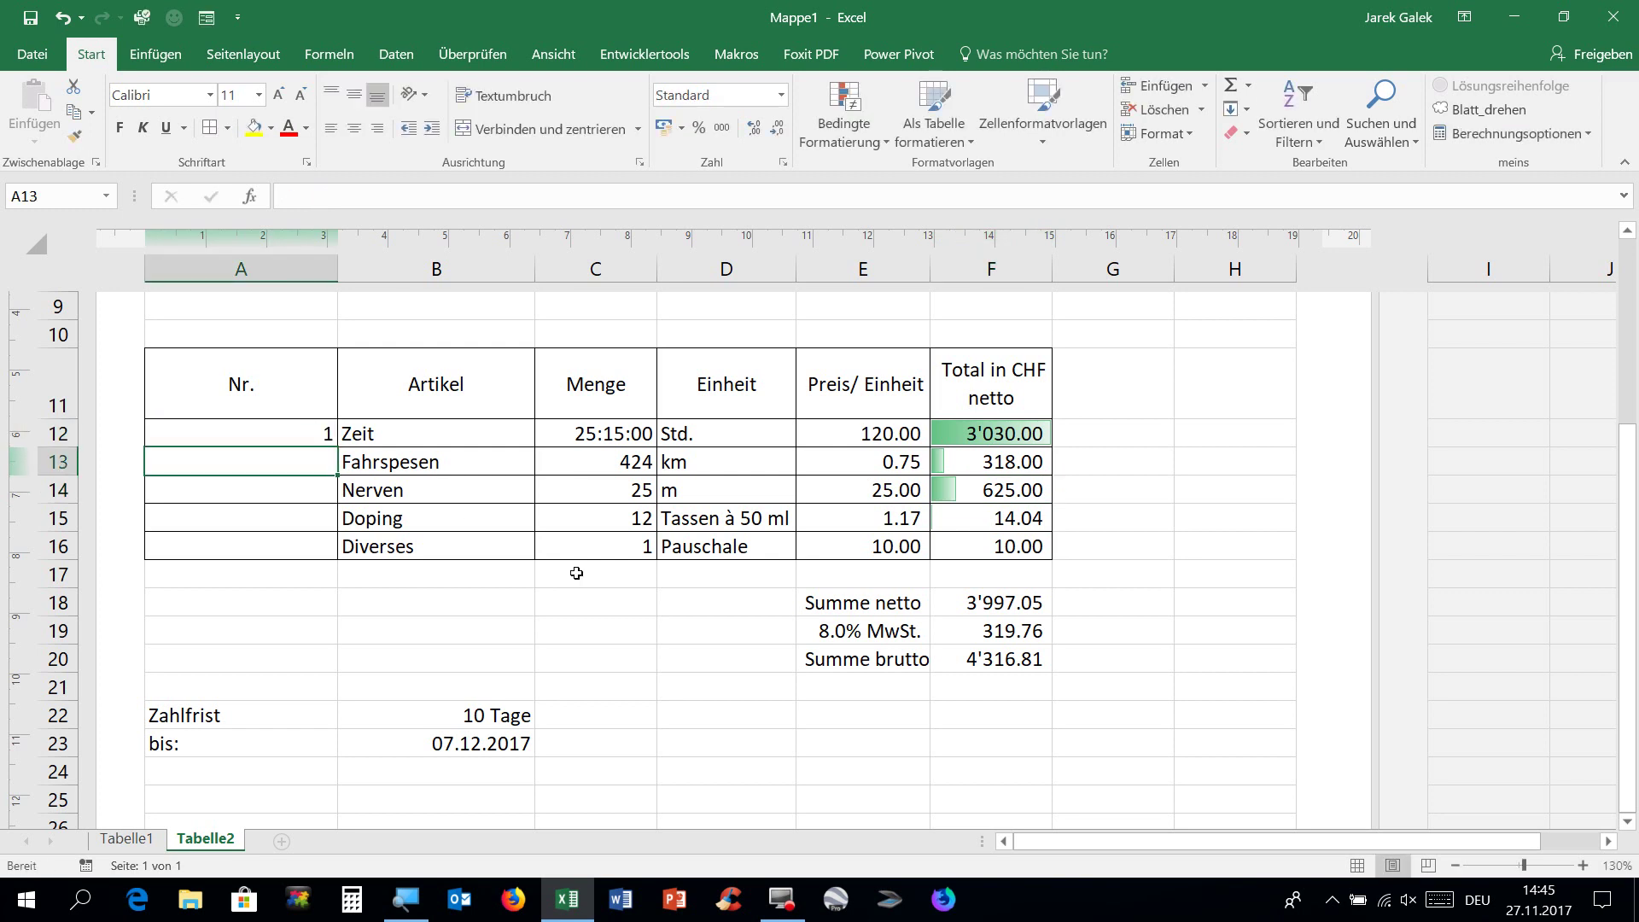
text(2)
key(Return)
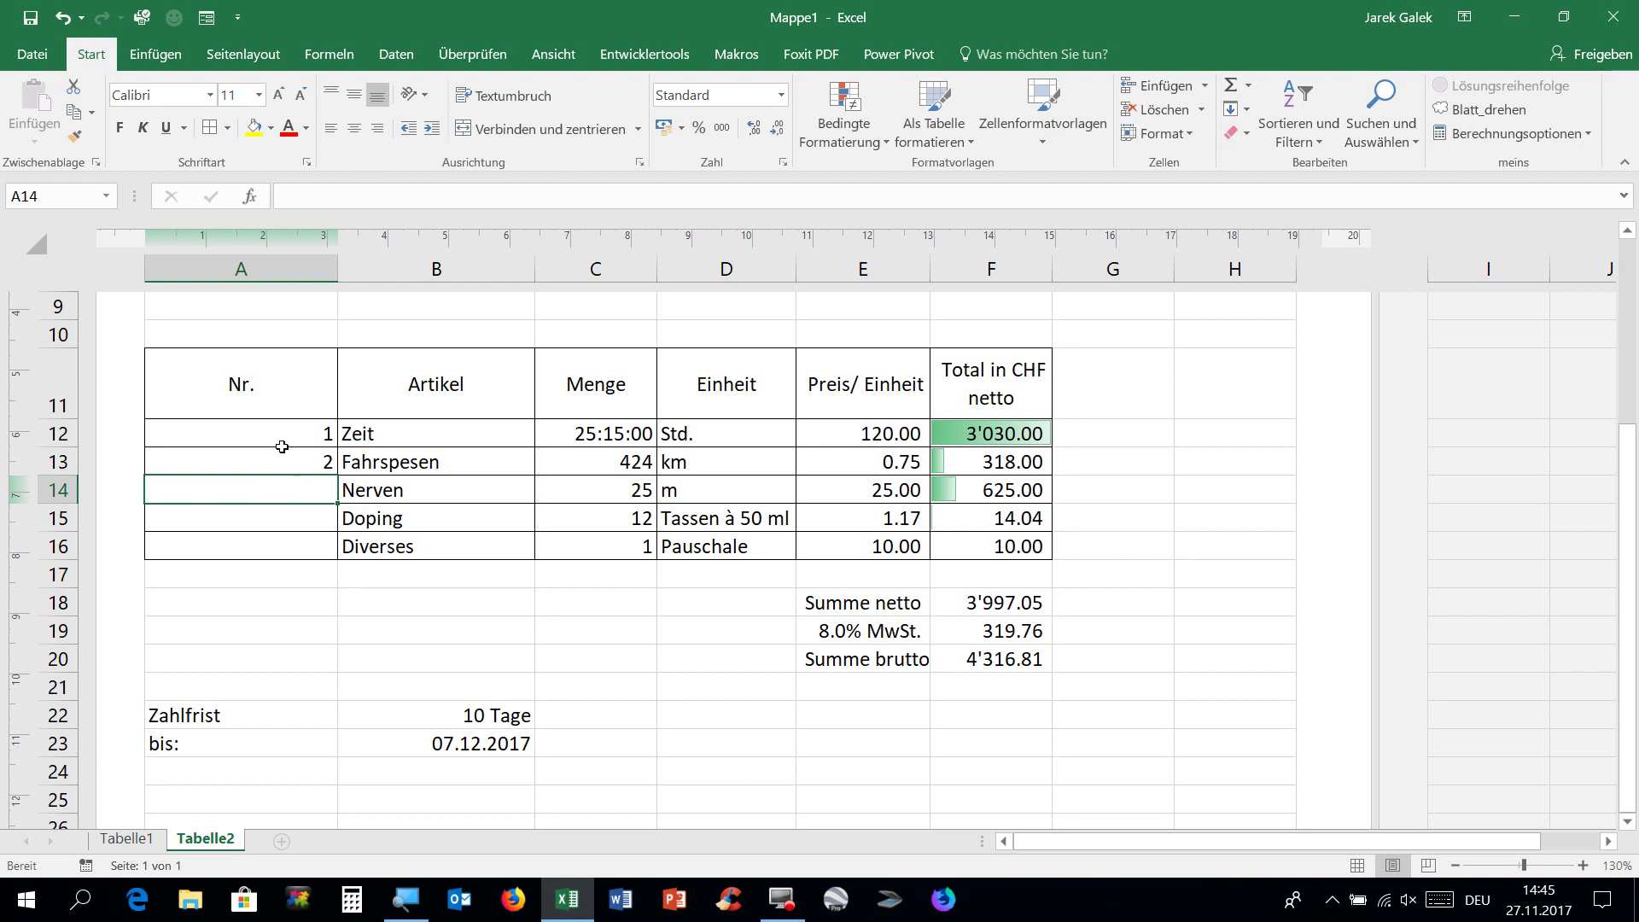
click(281, 434)
drag(289, 449, 341, 553)
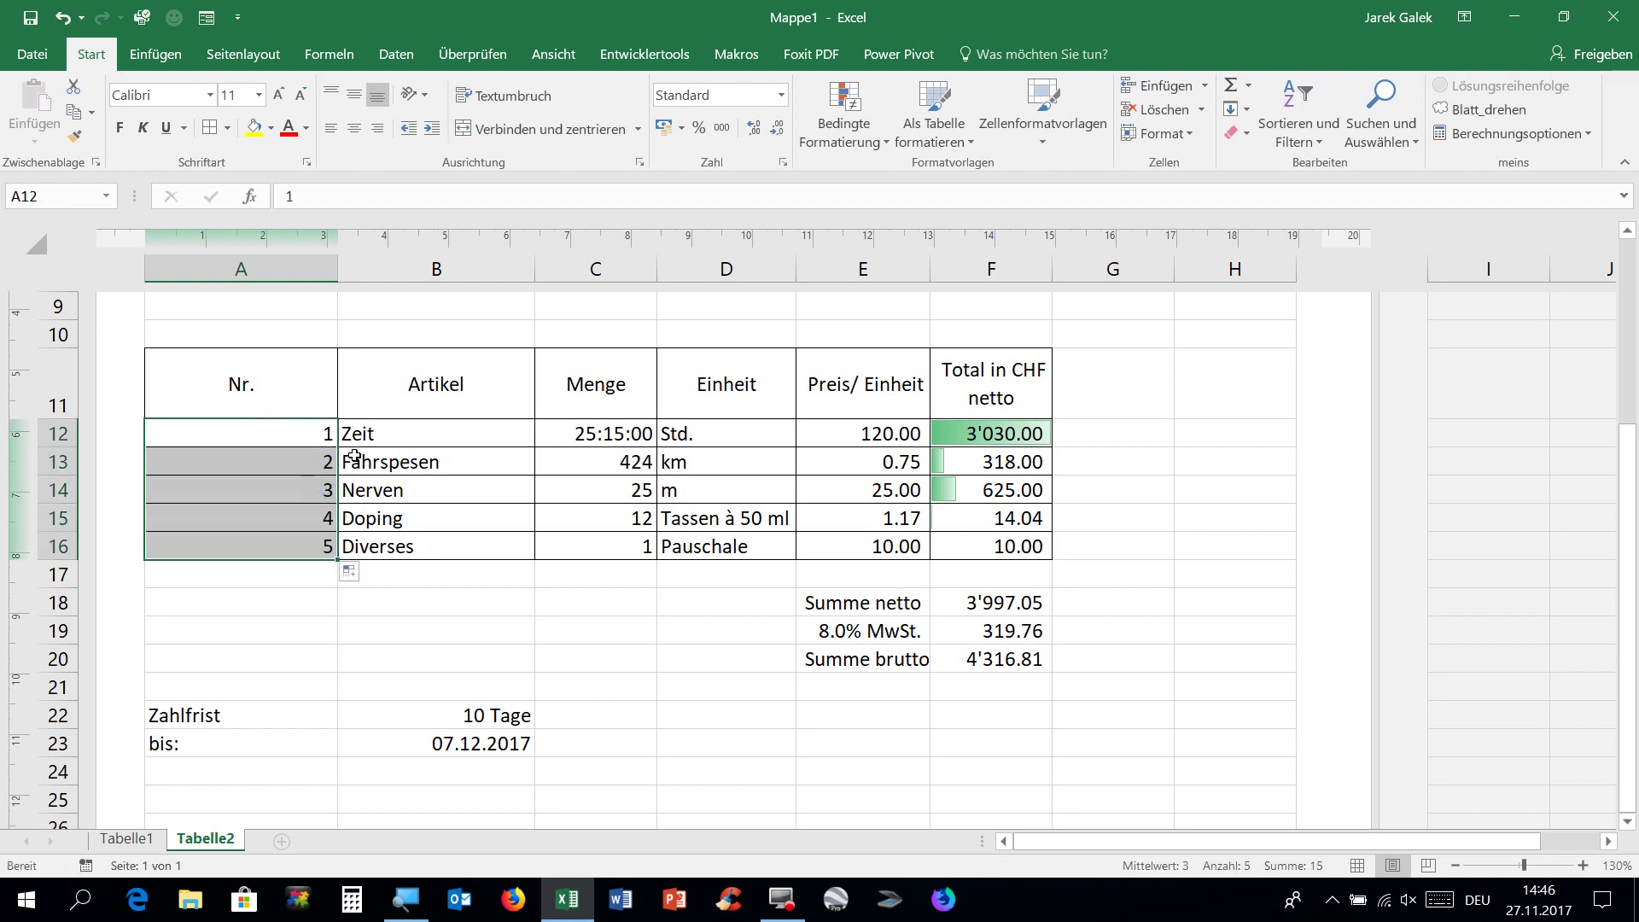
click(389, 441)
click(322, 435)
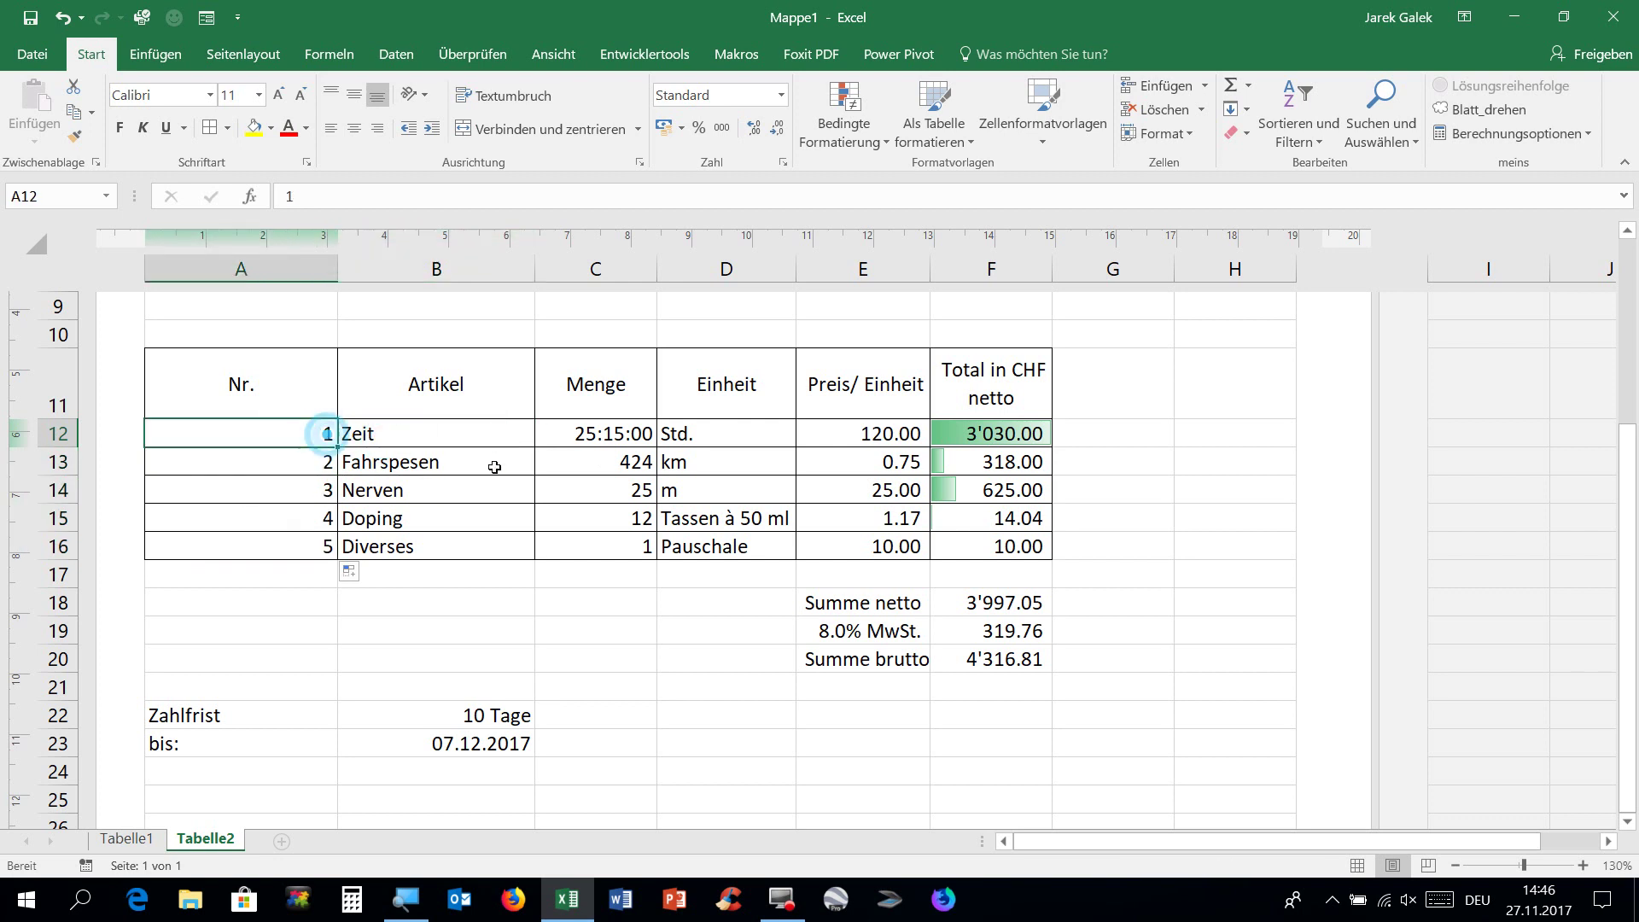